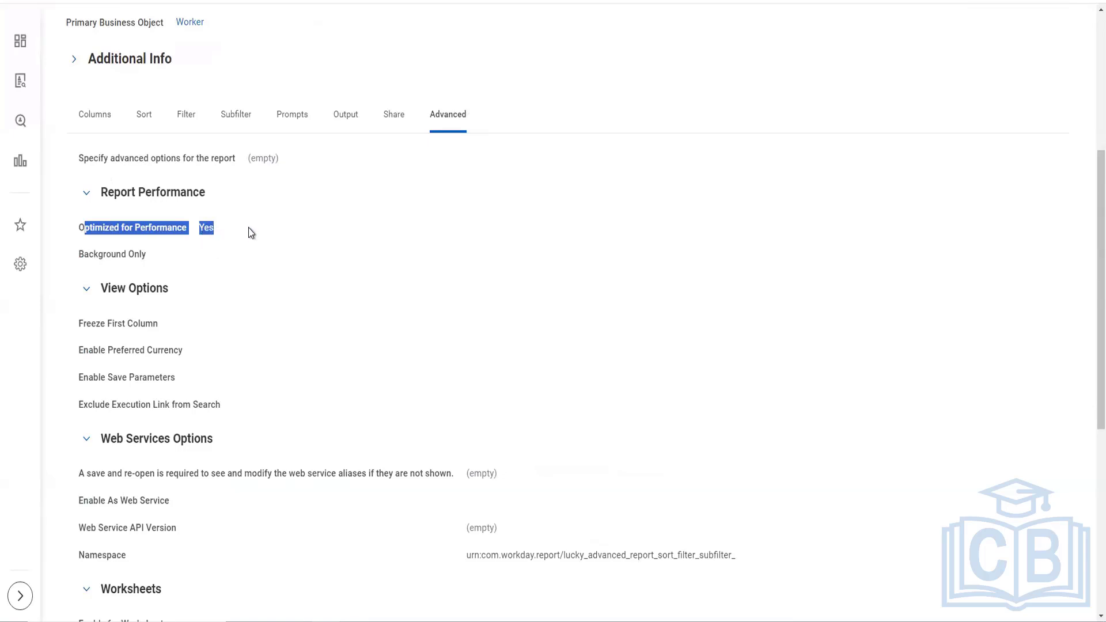
Examine the report's advanced settings, including Optimized for Performance, Enable Save Parameters, the Web Services Options and the namespace
scroll(305, 254, "down", 1)
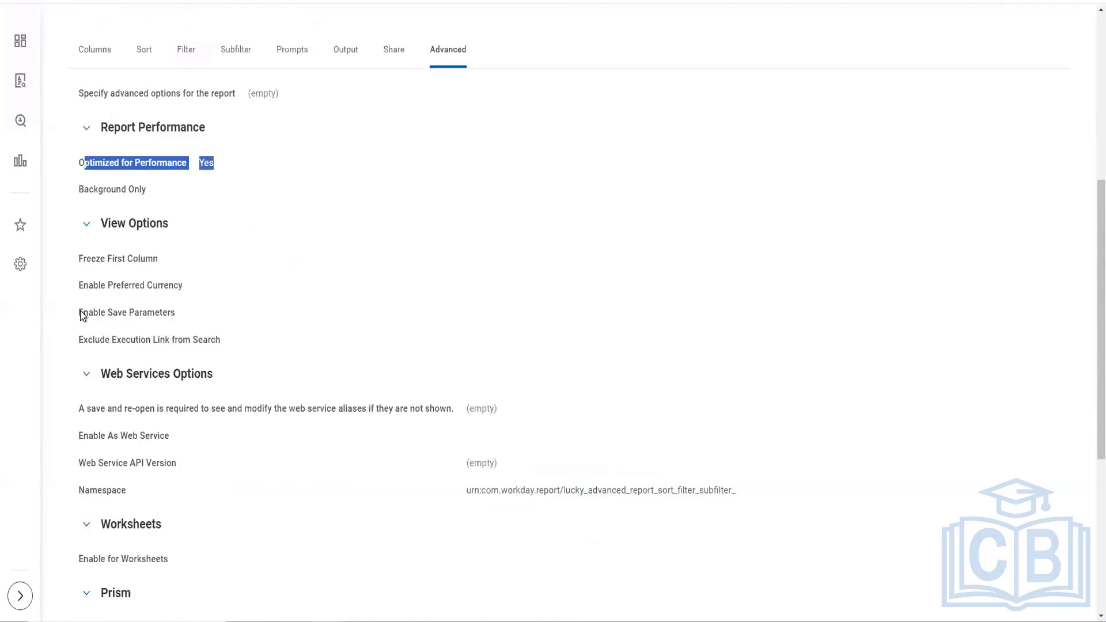
left_click_drag(80, 313, 179, 316)
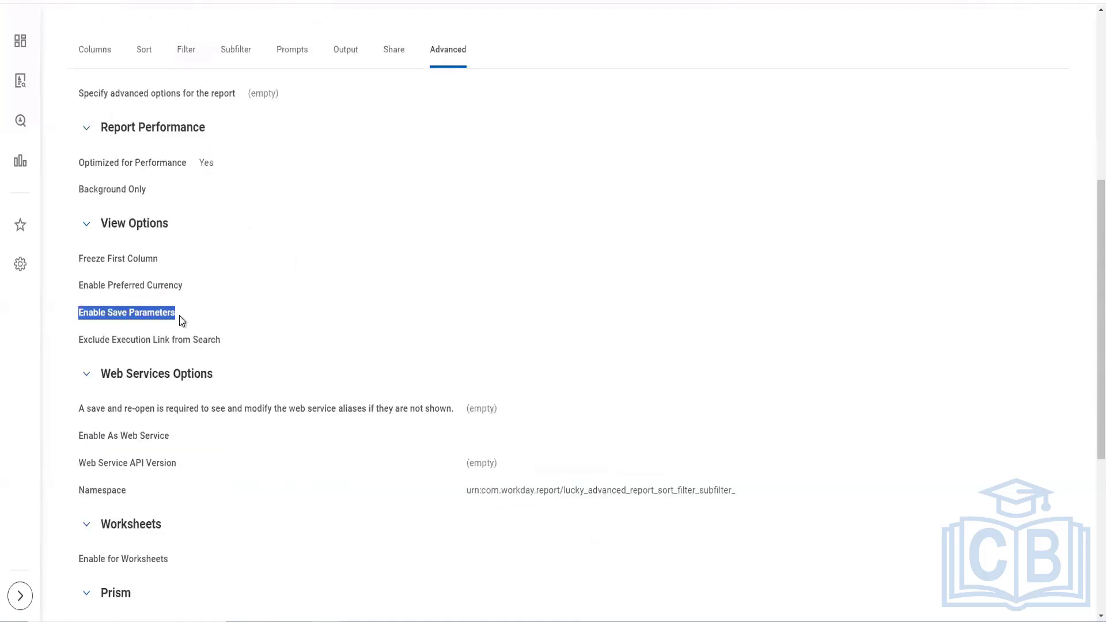
scroll(353, 283, "down", 3)
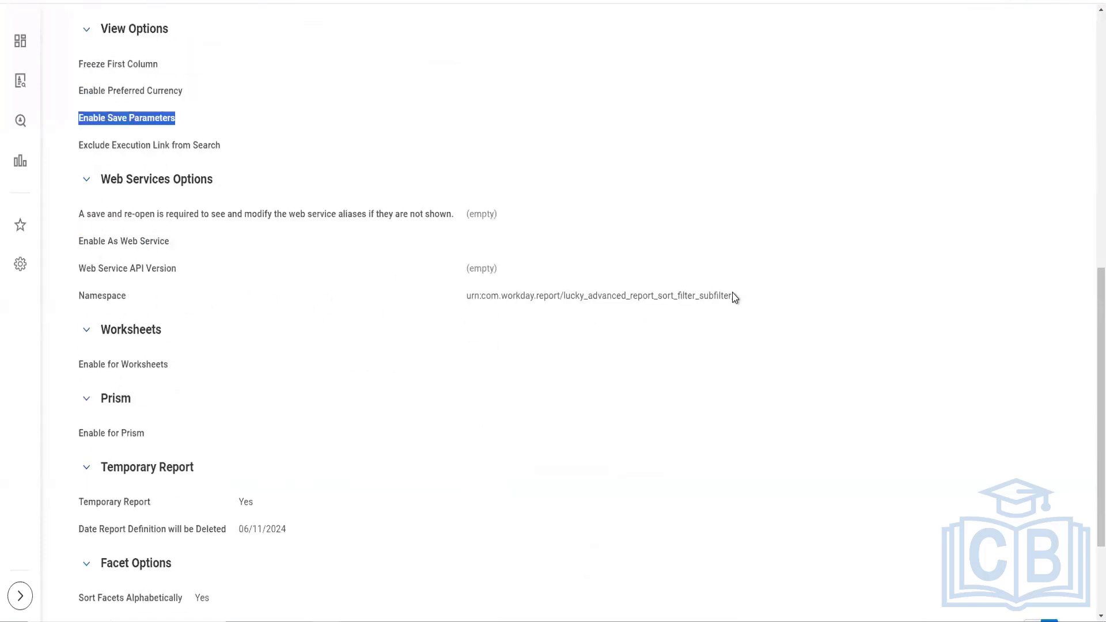
left_click_drag(737, 296, 558, 297)
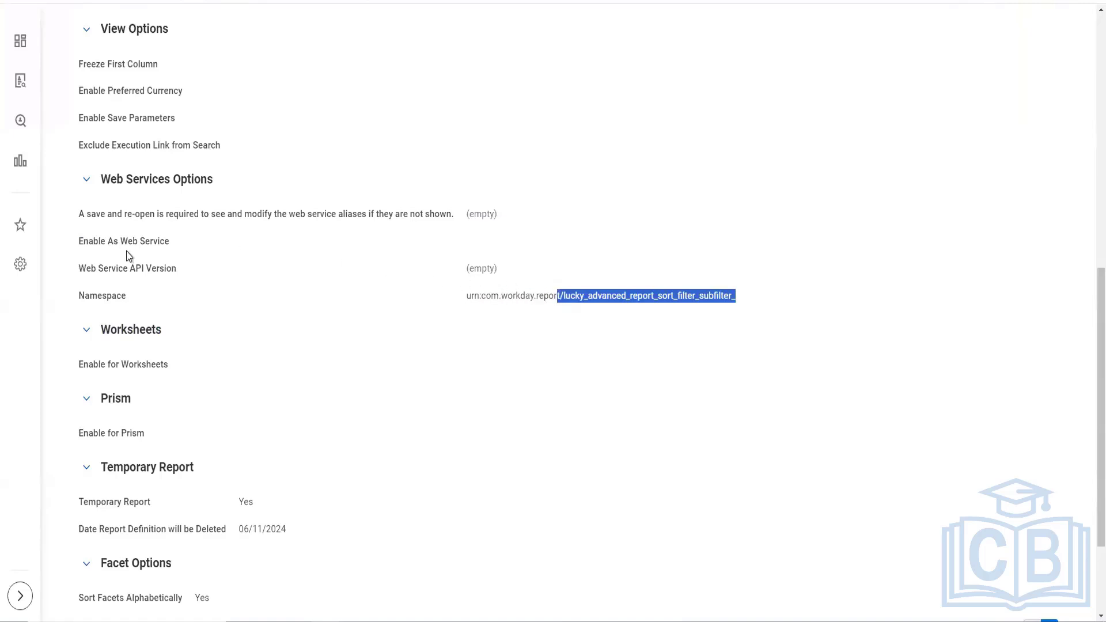
left_click_drag(75, 239, 174, 245)
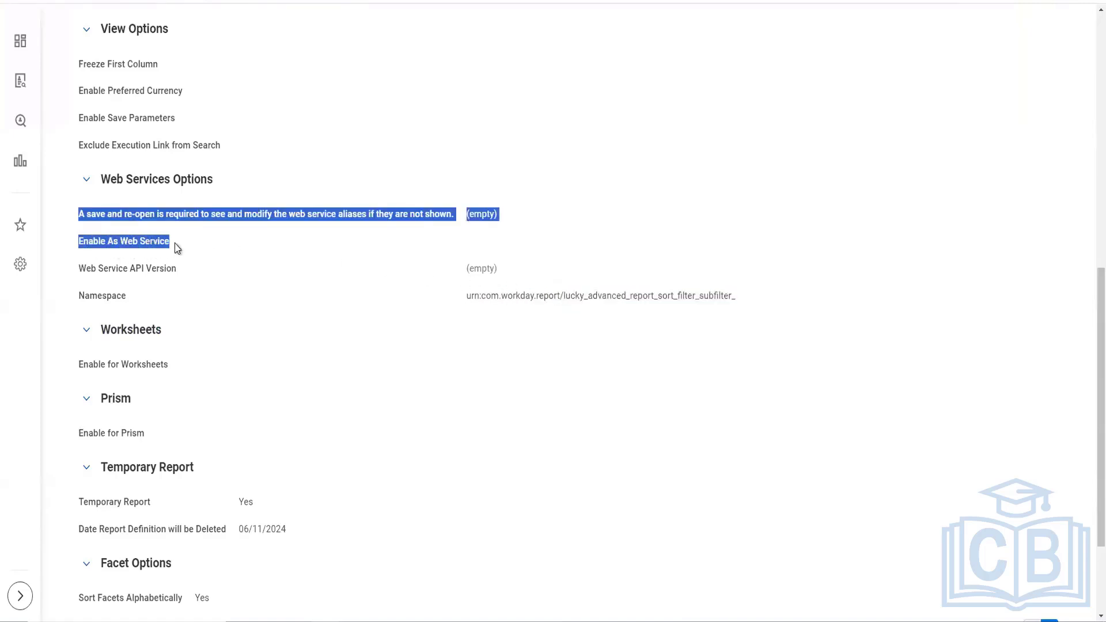
left_click(539, 267)
scroll(720, 162, "down", 2)
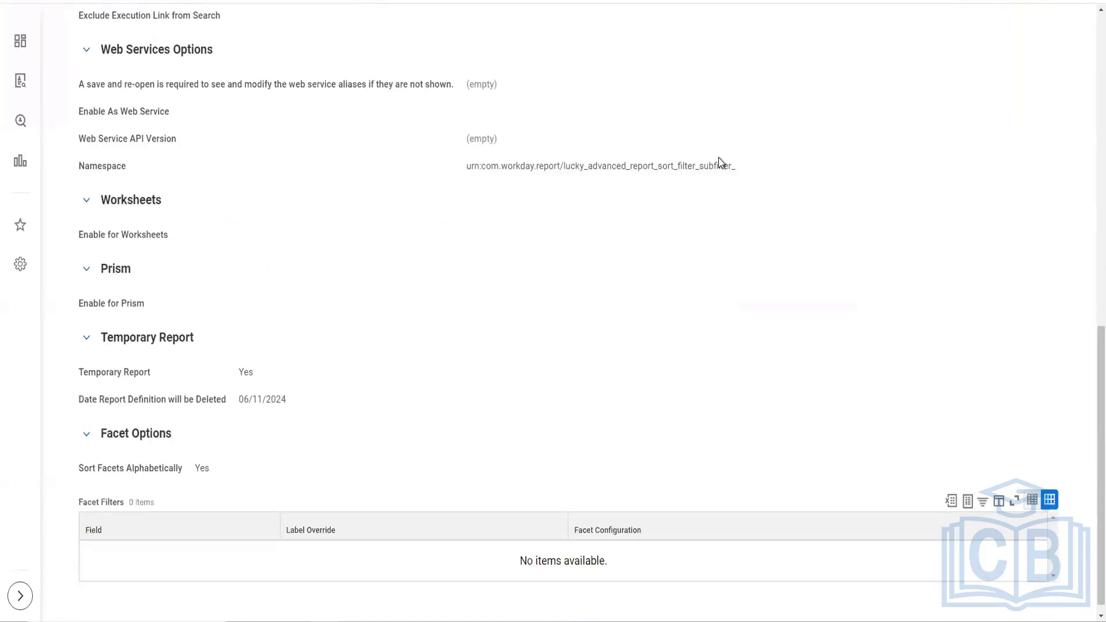
left_click_drag(752, 171, 78, 51)
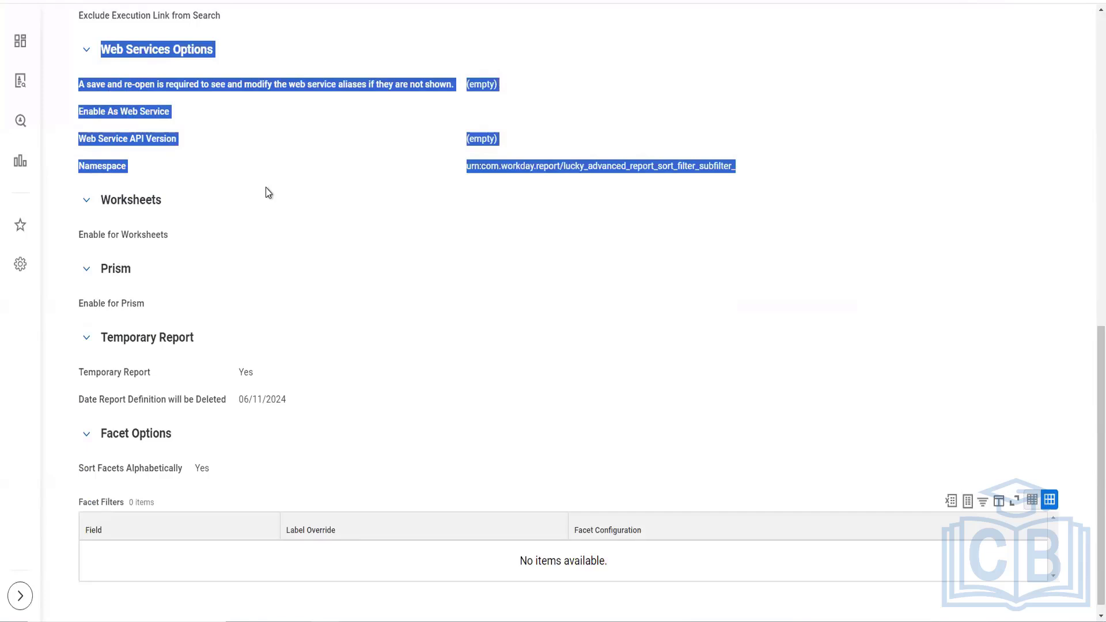
scroll(266, 189, "up", 1)
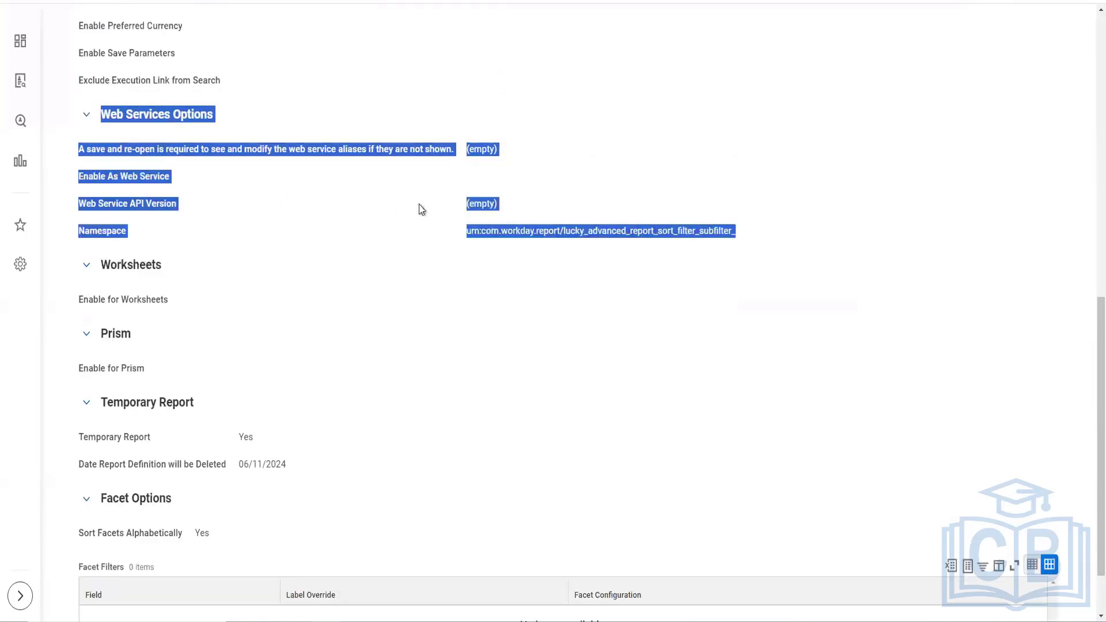
left_click(479, 178)
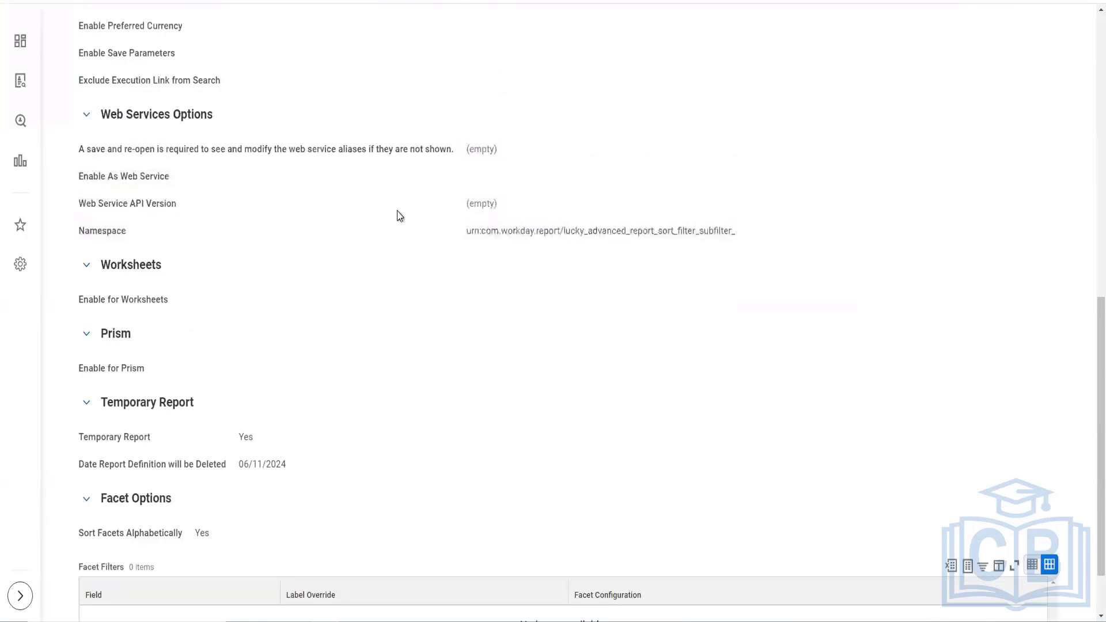
scroll(391, 219, "up", 4)
scroll(391, 220, "down", 2)
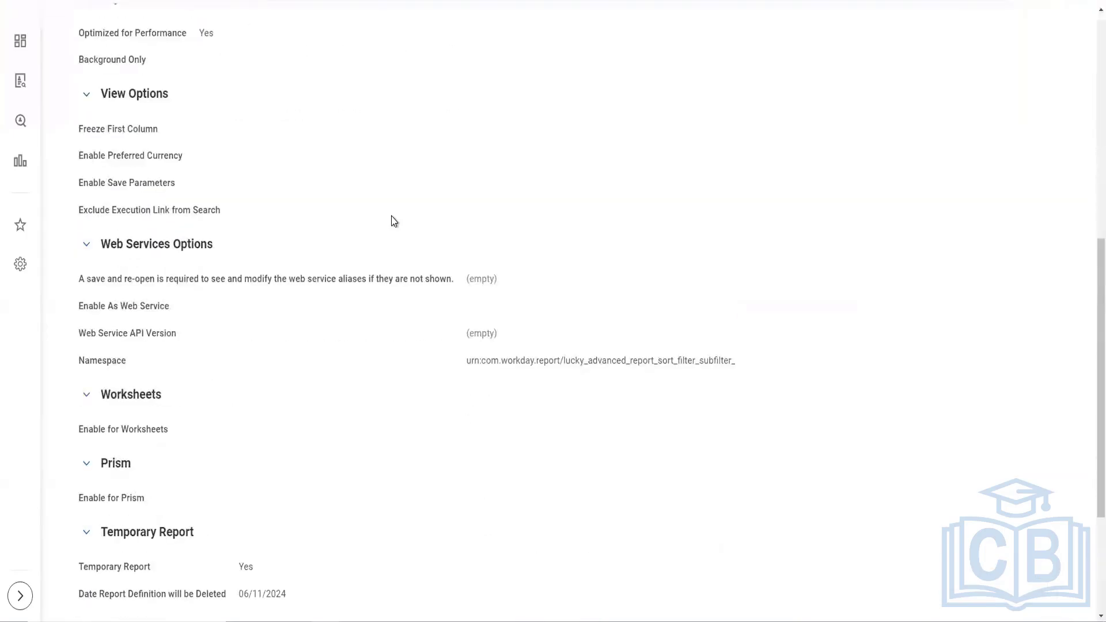
Edit the custom report so that it is enabled as a web service with web service API version v43.0
scroll(391, 221, "up", 8)
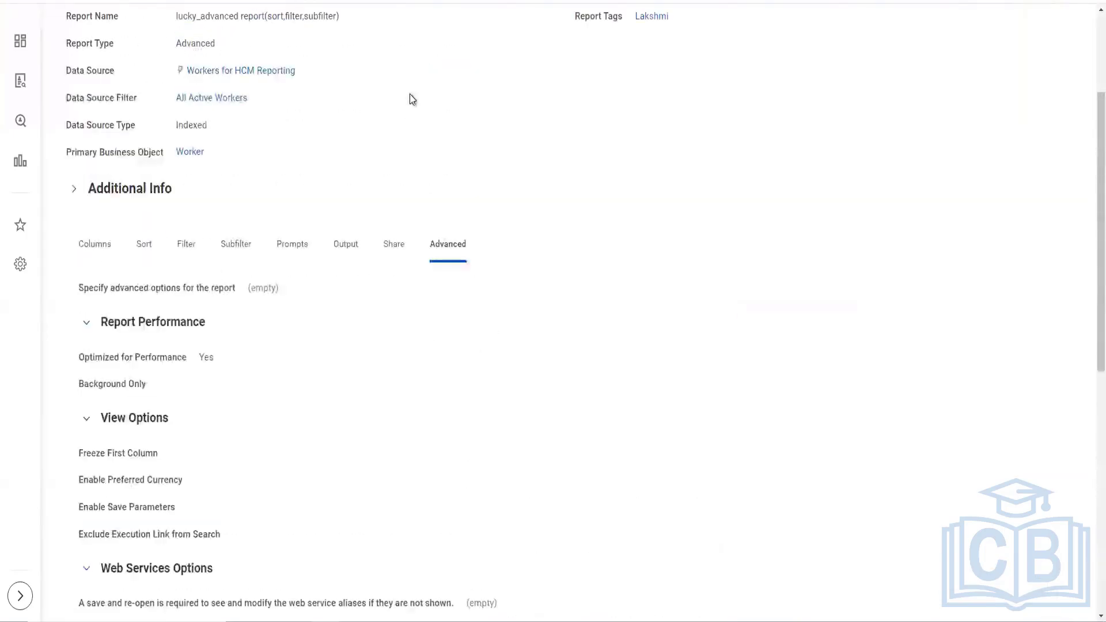
left_click(429, 75)
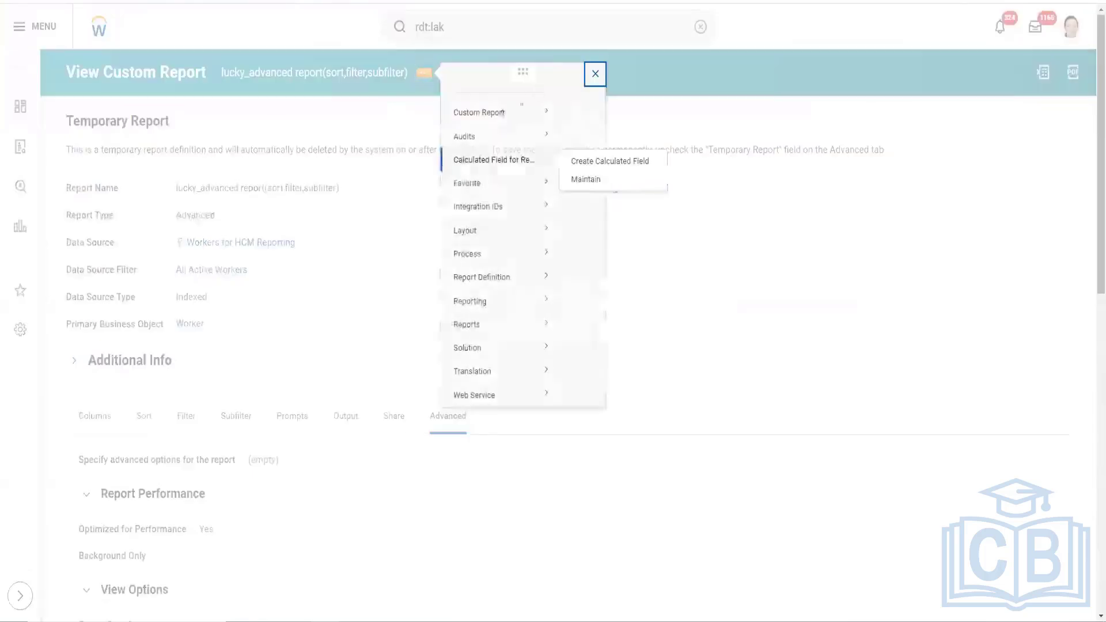
scroll(700, 157, "down", 5)
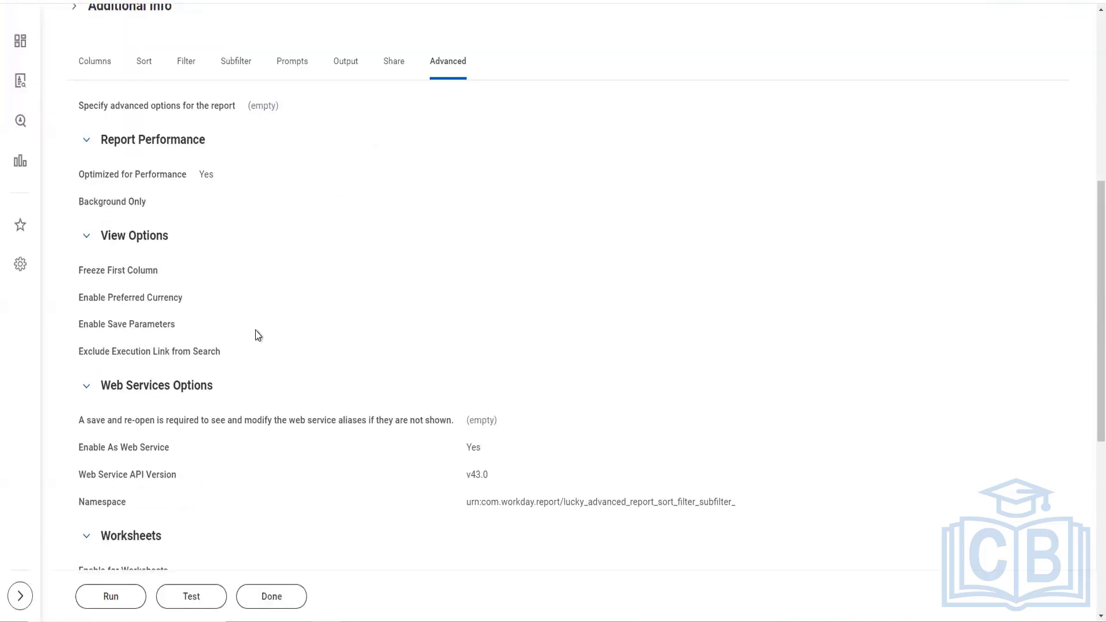
Open the edited report's related actions and examine the available action categories, including Integration IDs and Web Service
scroll(254, 331, "up", 6)
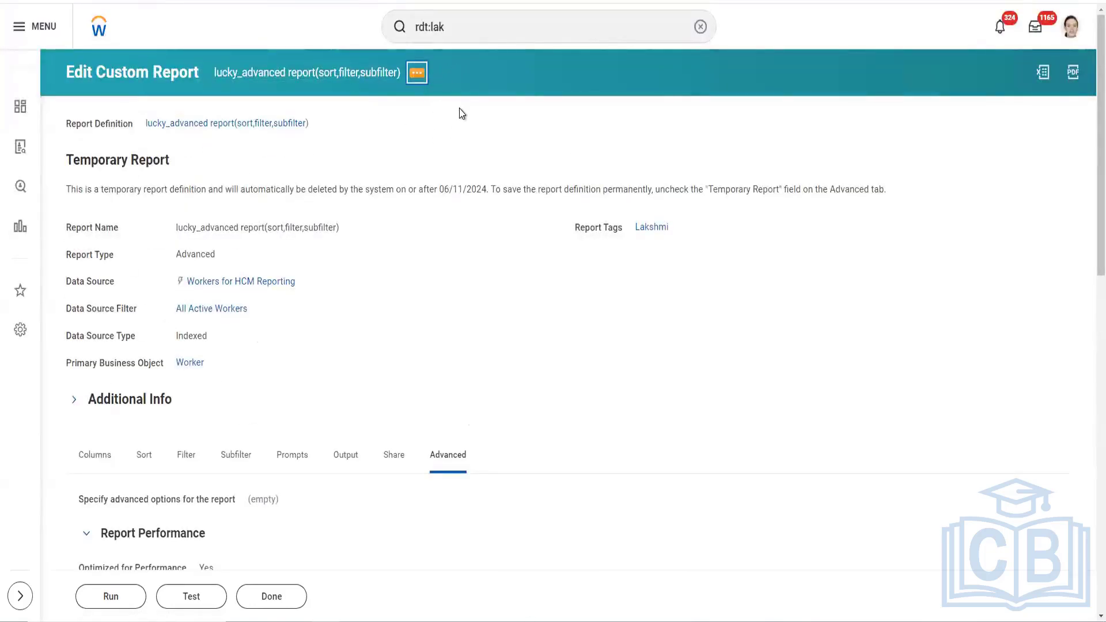
left_click(417, 73)
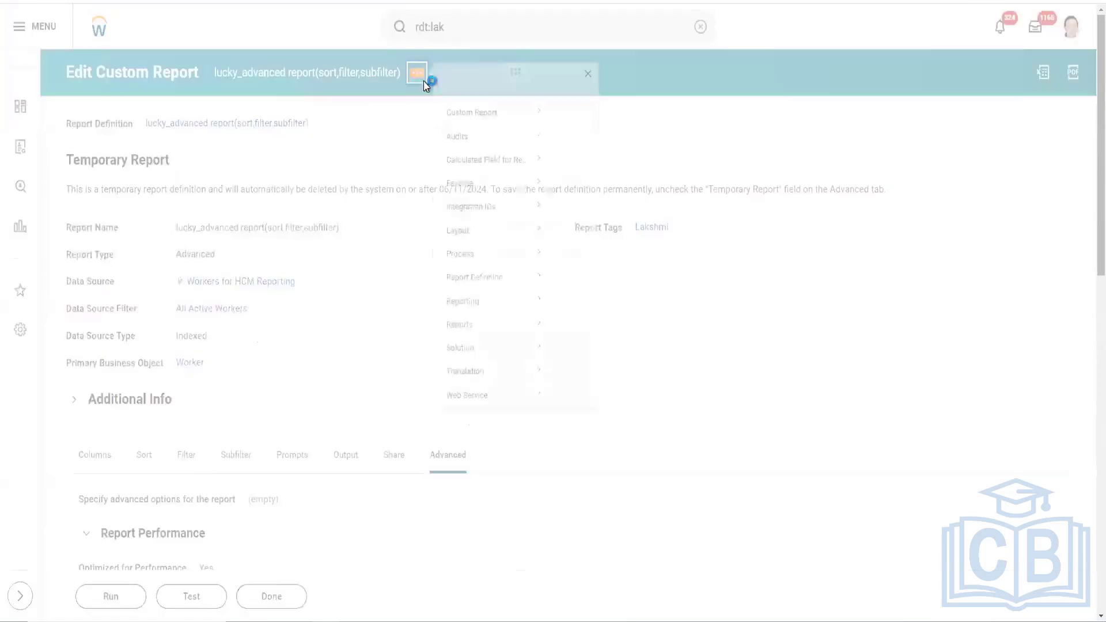
mouse_move(502, 124)
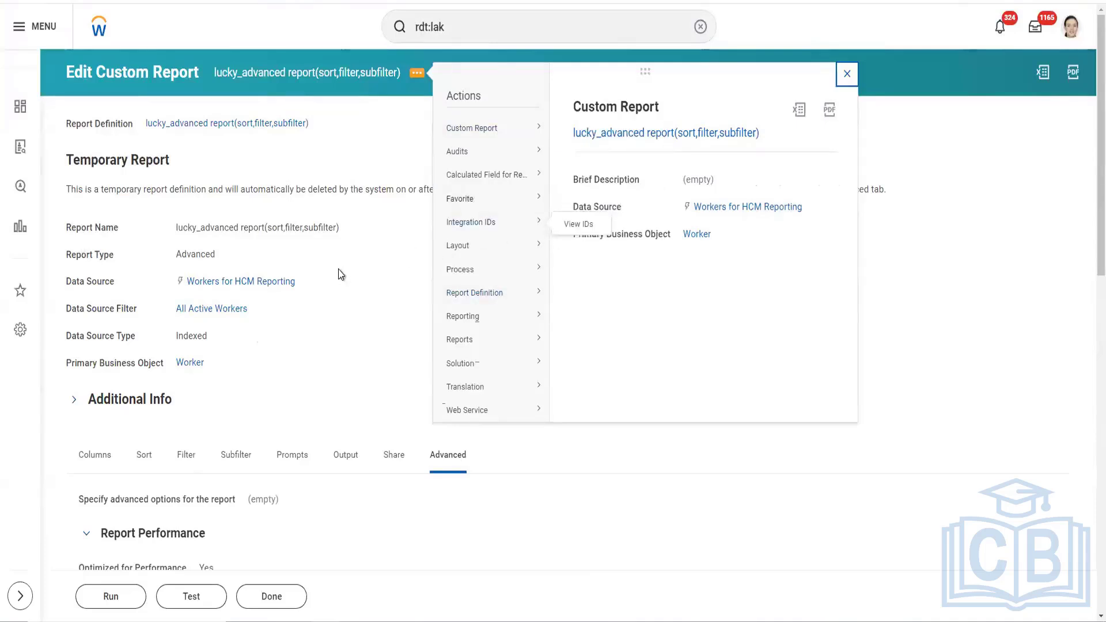
scroll(337, 270, "down", 1)
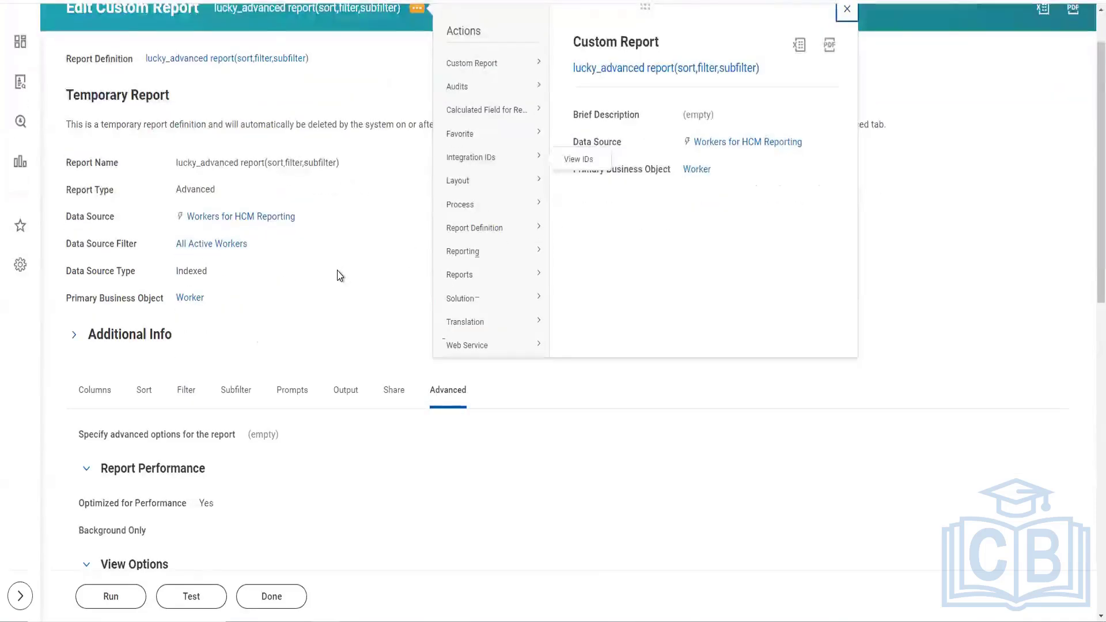
scroll(345, 268, "up", 1)
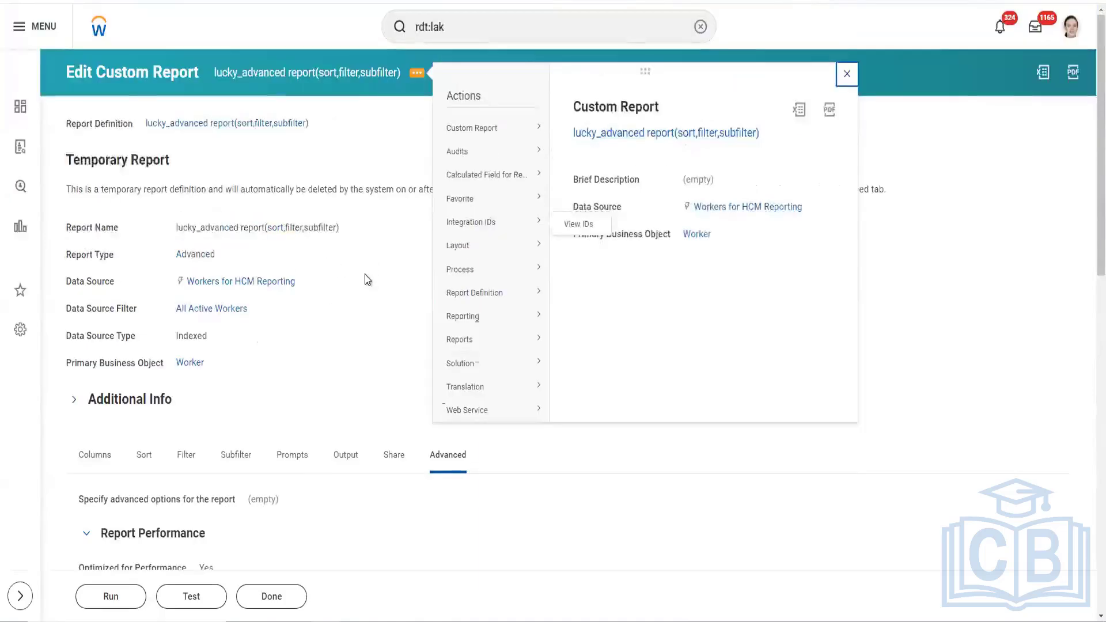
scroll(346, 311, "down", 1)
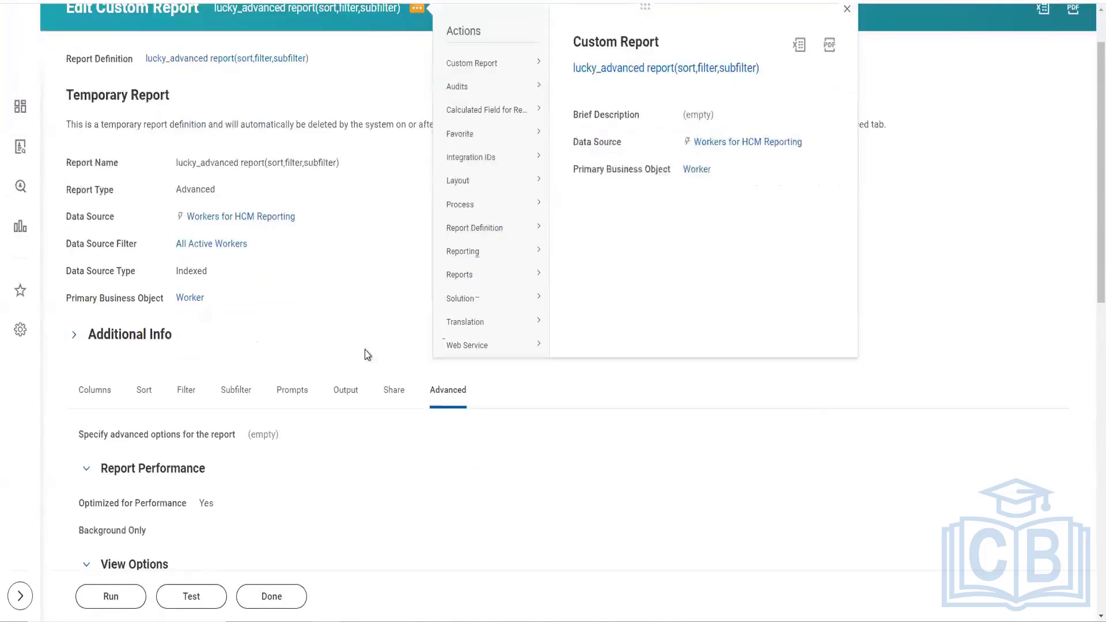
Check the Enable As Web Service setting and the API version in the report's Web Services Options
scroll(343, 438, "down", 6)
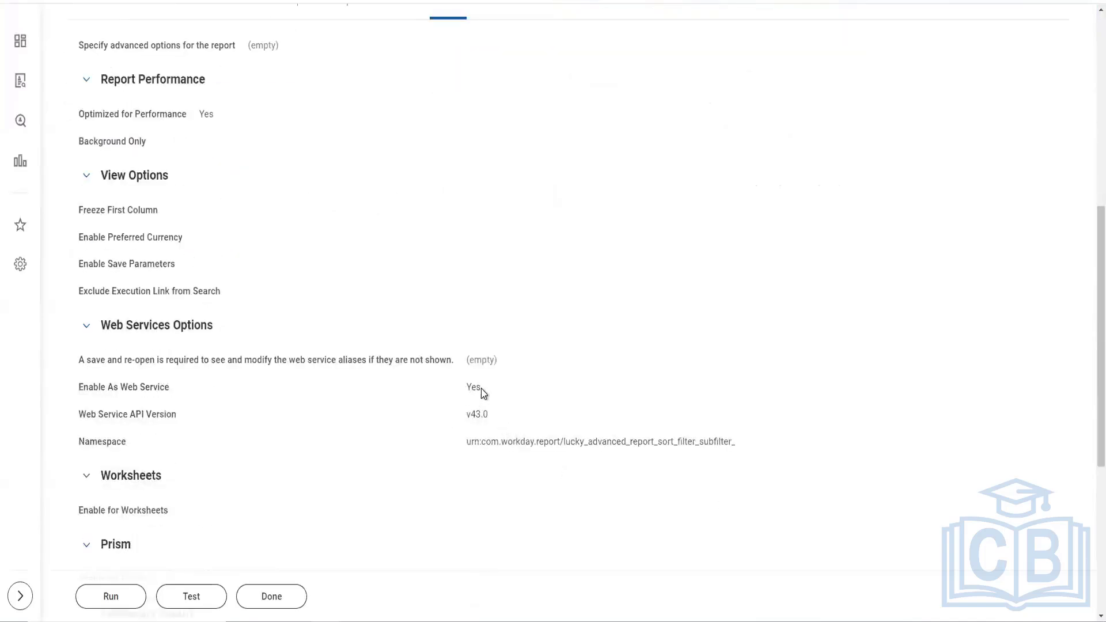
scroll(743, 273, "up", 3)
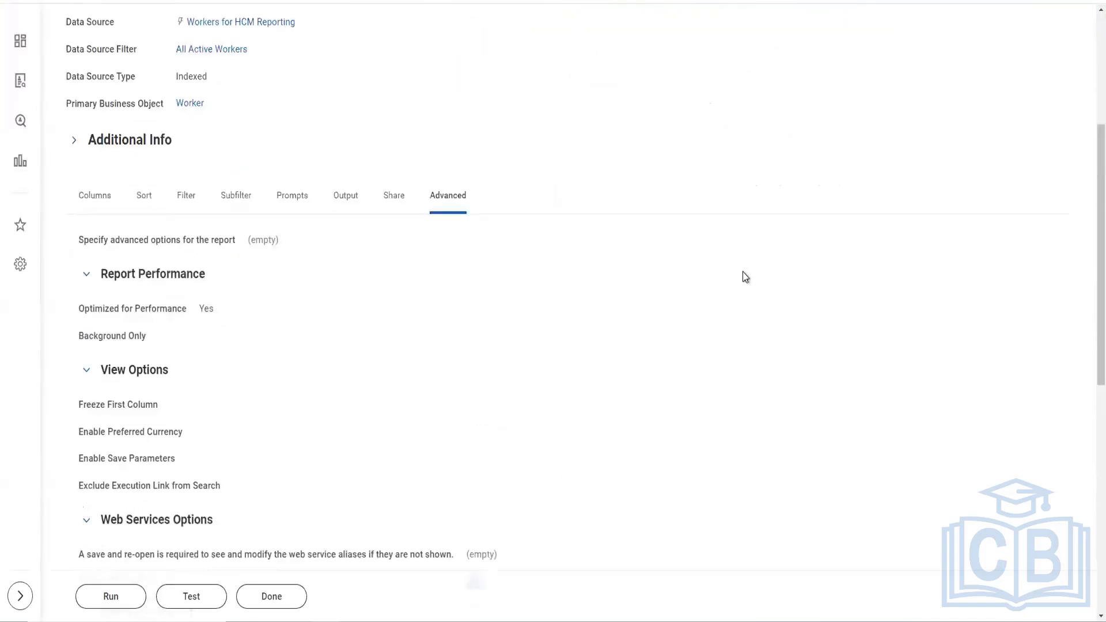
scroll(743, 275, "down", 1)
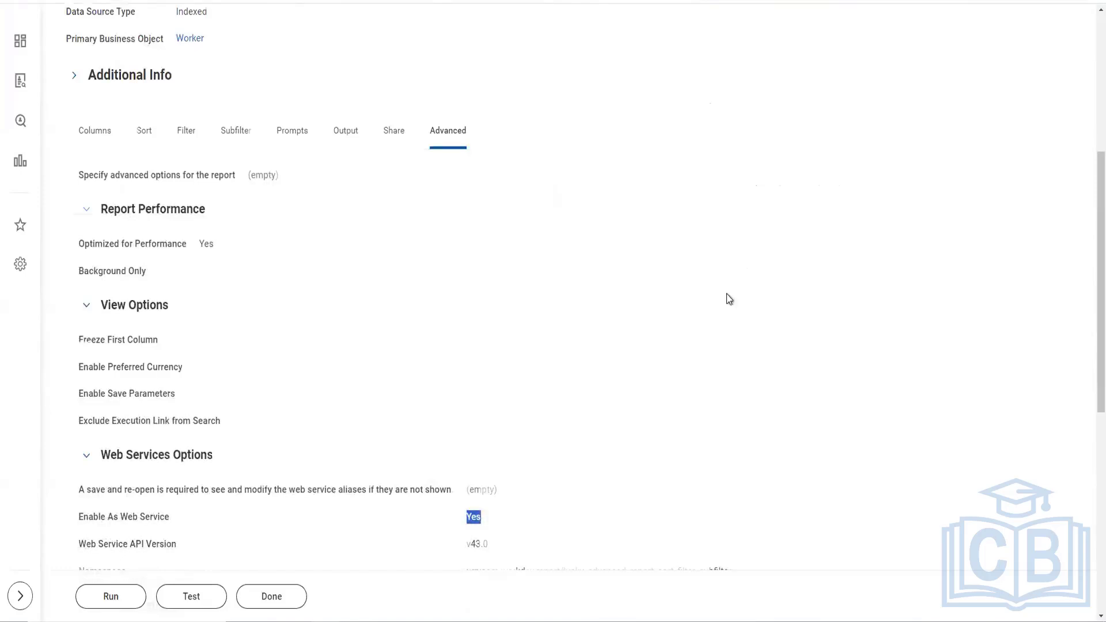
scroll(725, 296, "up", 2)
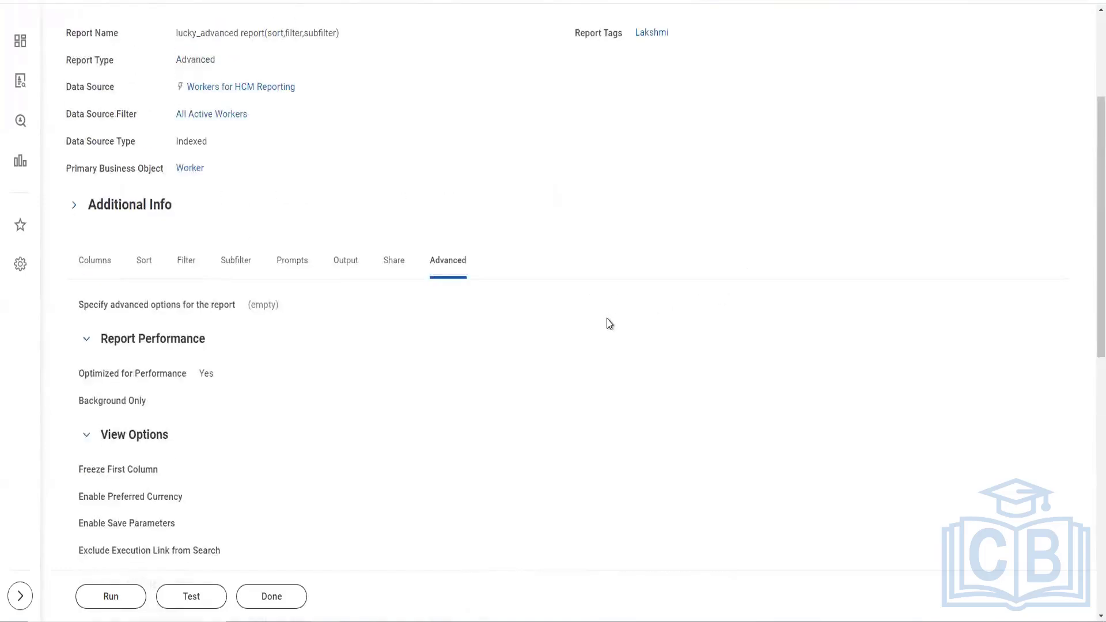
scroll(610, 324, "up", 1)
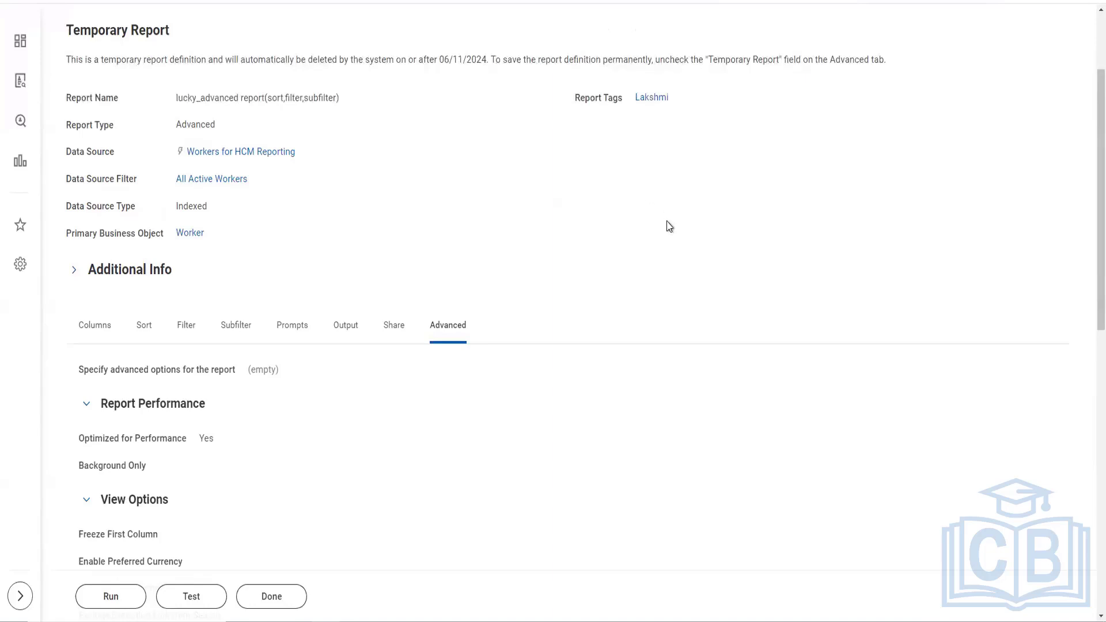
scroll(668, 227, "up", 2)
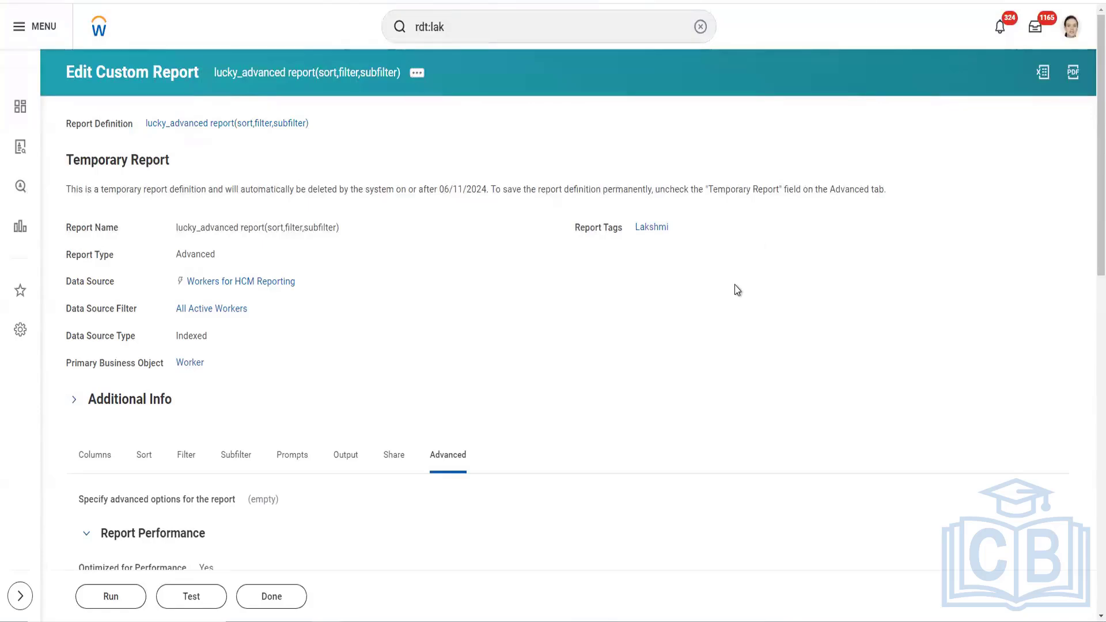
scroll(734, 291, "down", 3)
scroll(734, 294, "down", 7)
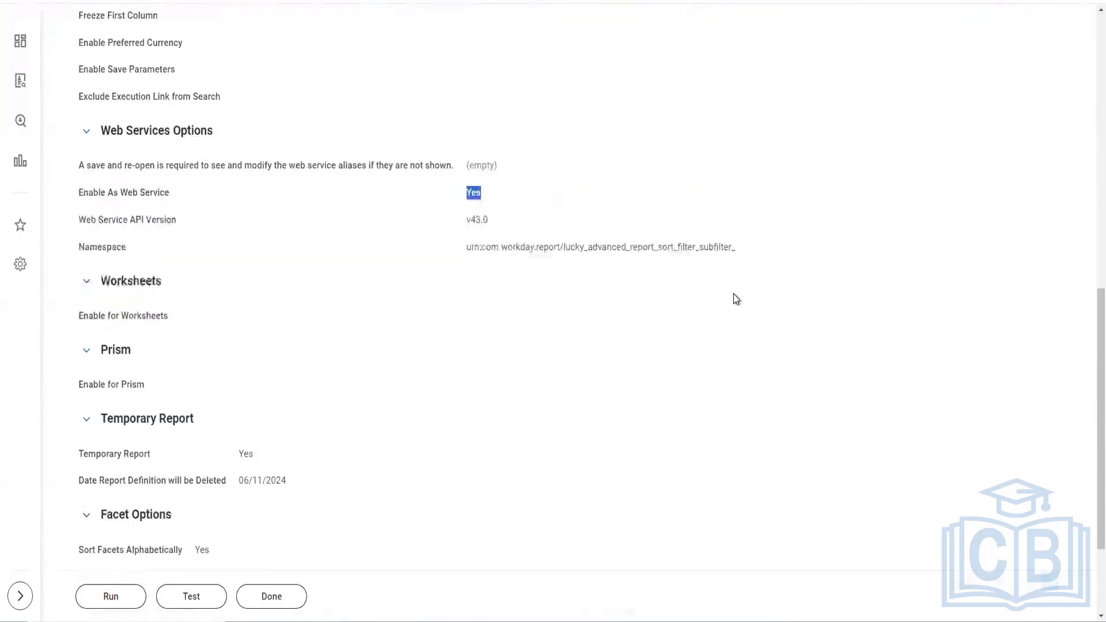
scroll(130, 388, "up", 1)
scroll(195, 197, "up", 10)
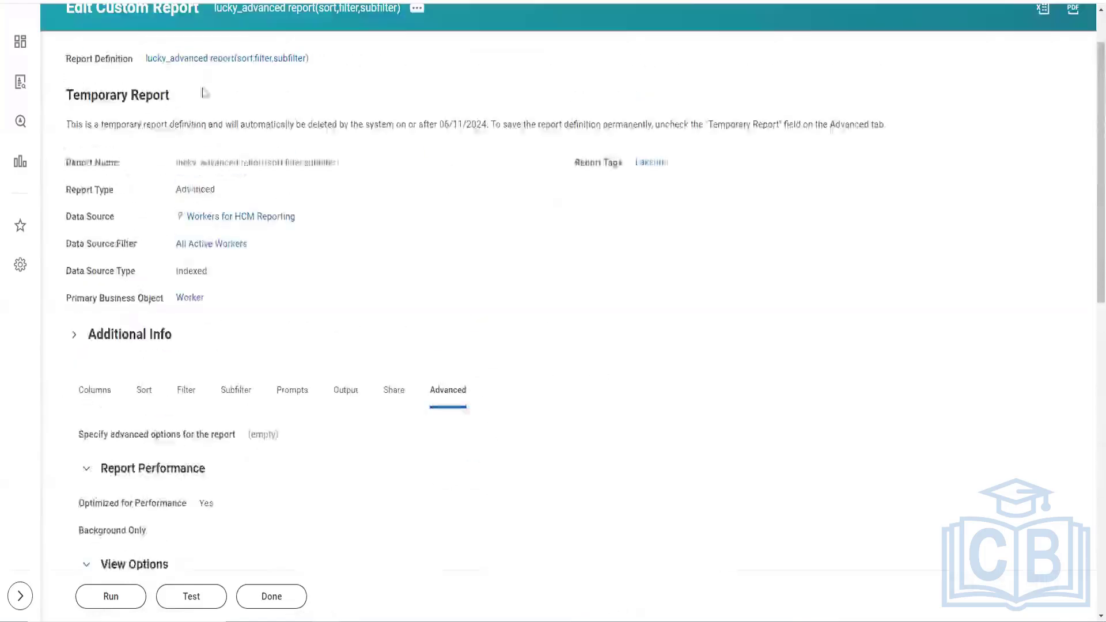
scroll(404, 303, "down", 6)
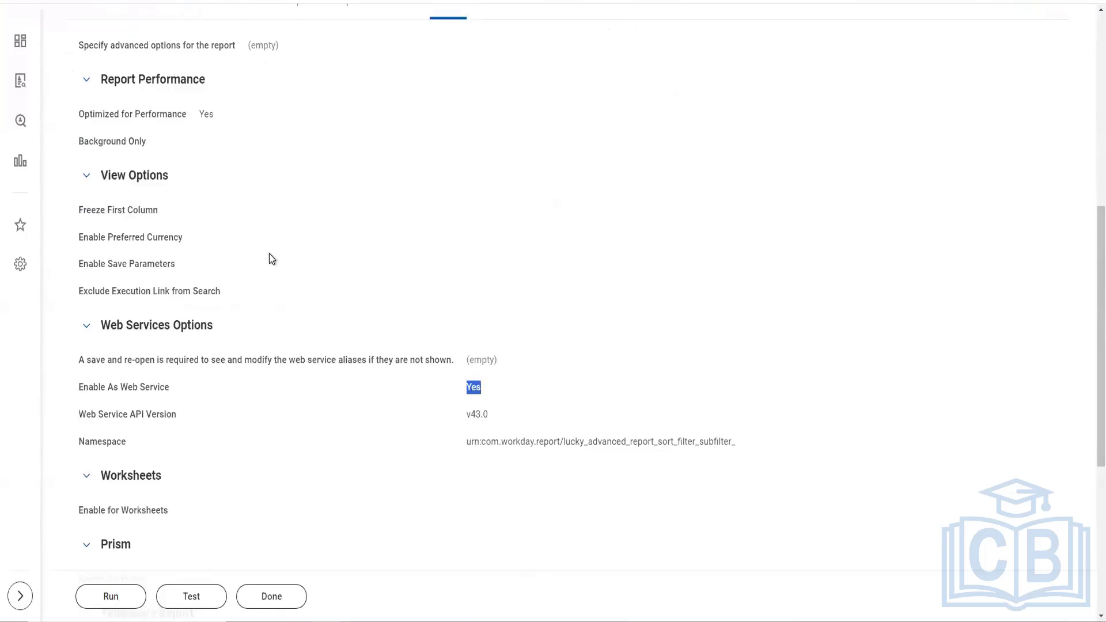
scroll(268, 257, "up", 4)
scroll(339, 240, "up", 3)
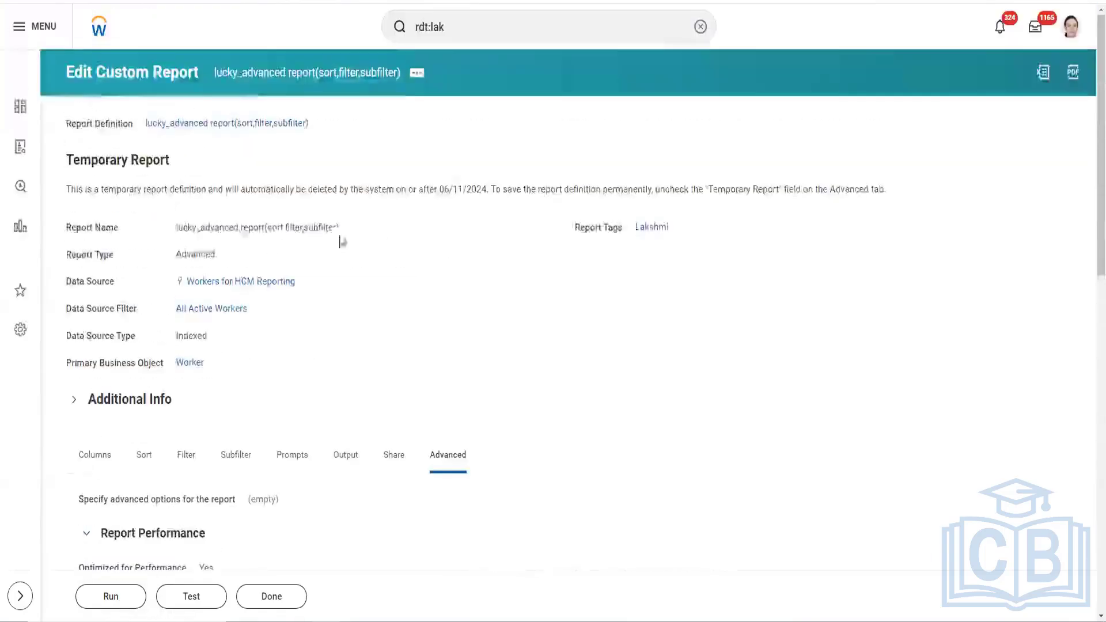
scroll(353, 291, "down", 5)
scroll(357, 369, "down", 7)
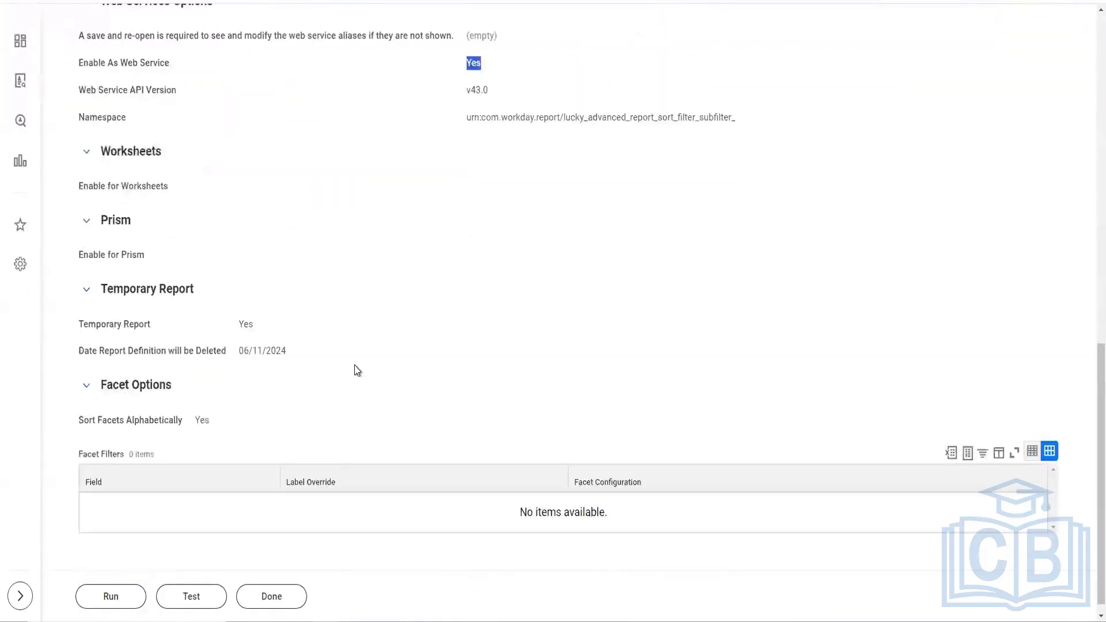
scroll(357, 370, "up", 10)
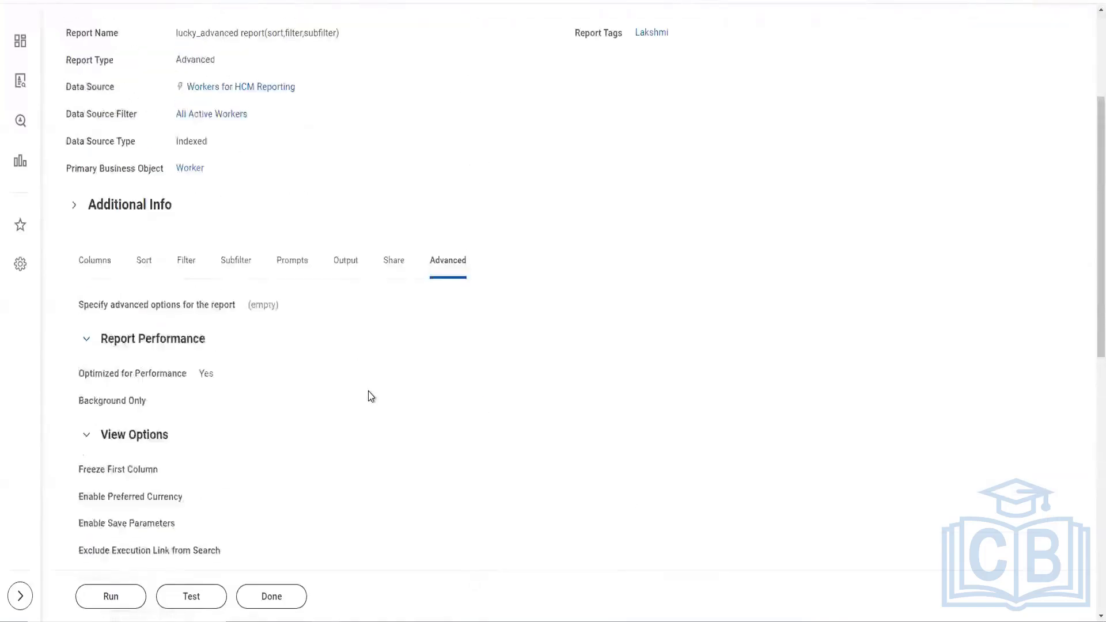
scroll(371, 372, "up", 3)
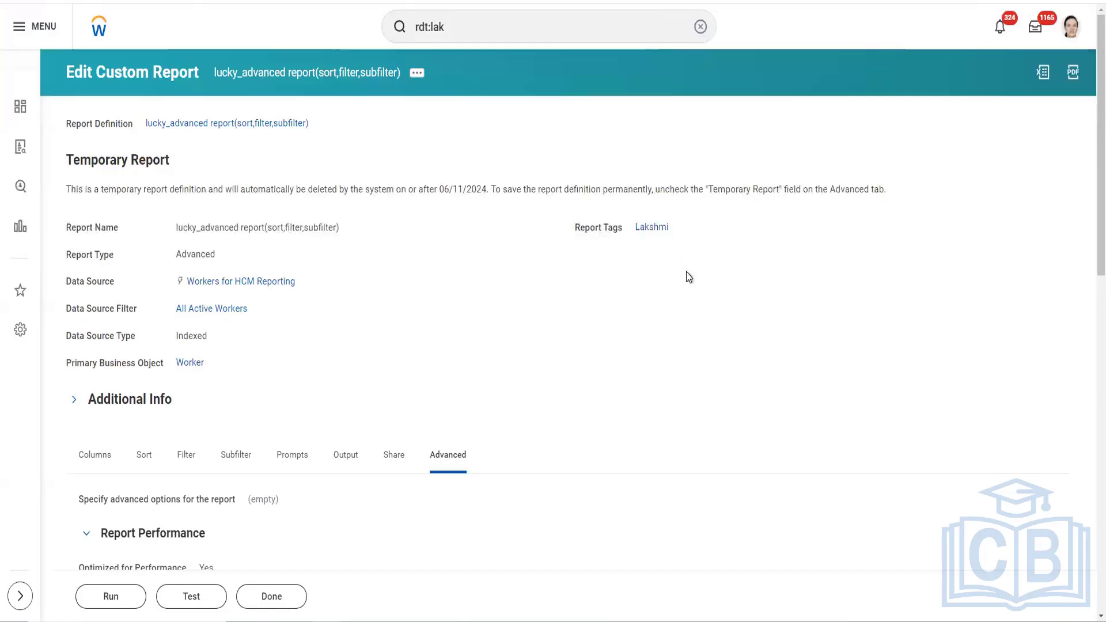
scroll(339, 391, "down", 15)
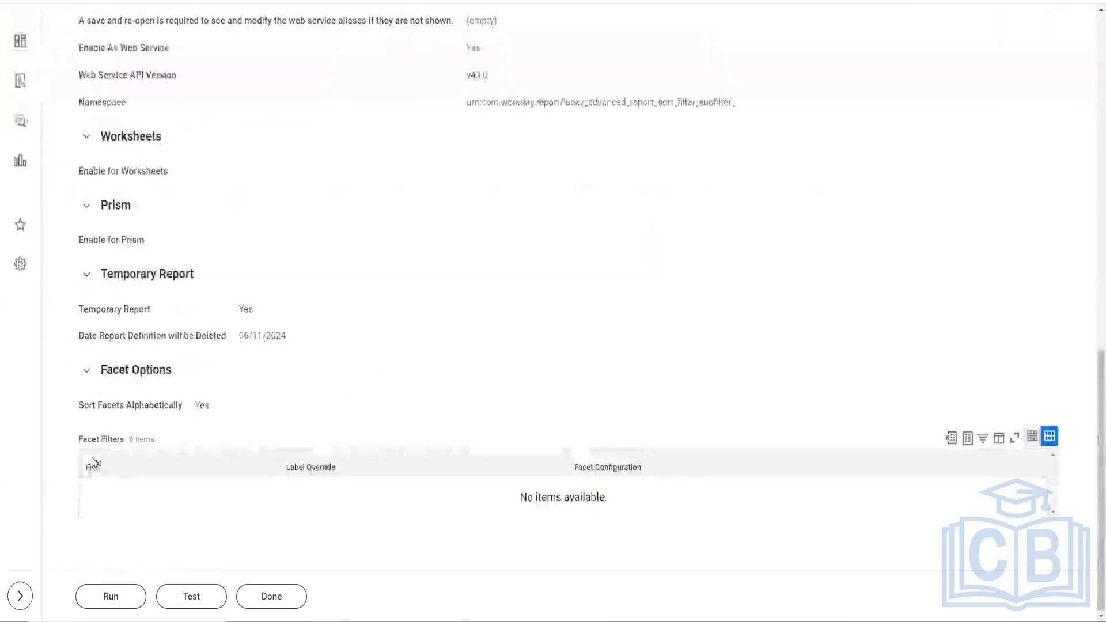
scroll(333, 333, "up", 3)
scroll(333, 333, "up", 2)
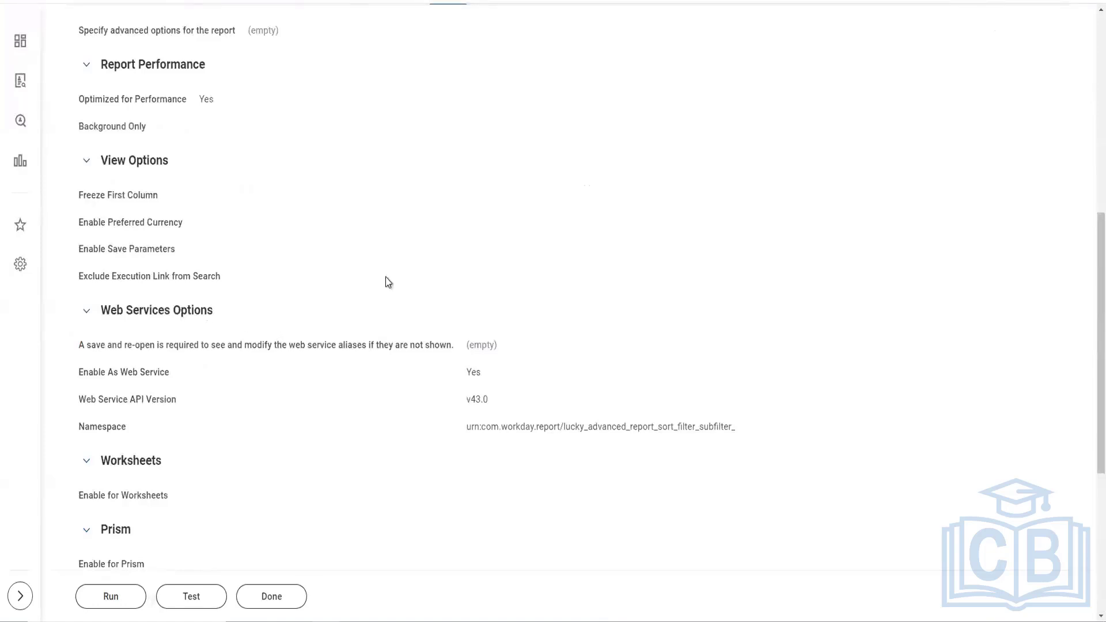
scroll(269, 323, "up", 4)
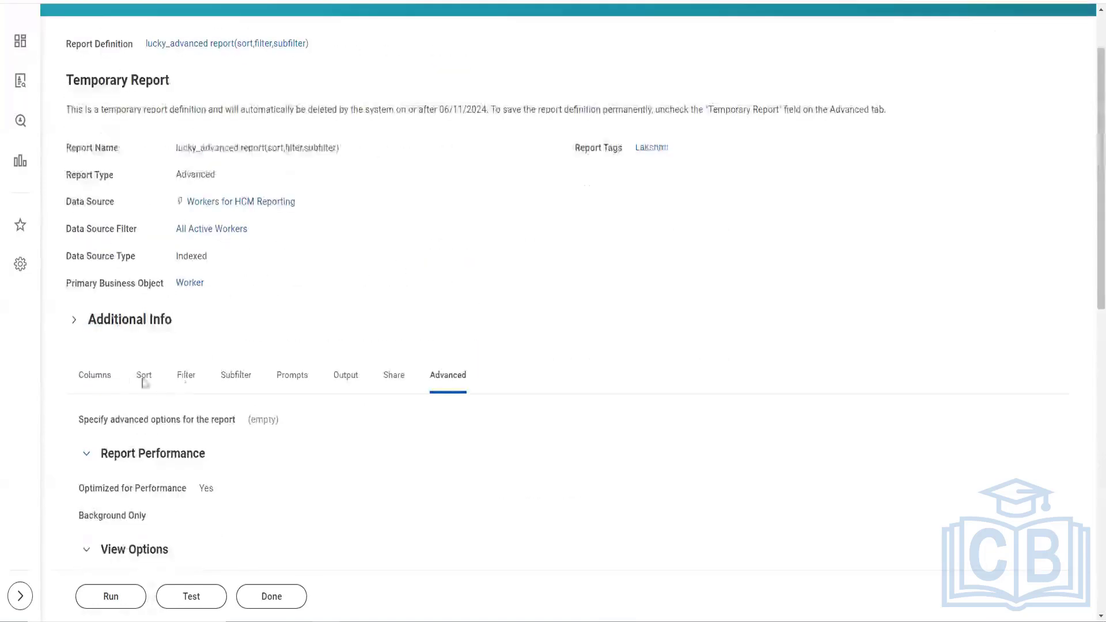
Examine the report's column fields and XML aliases, and the Group Column Headings section for the Dependents business object
left_click(97, 381)
scroll(374, 304, "down", 3)
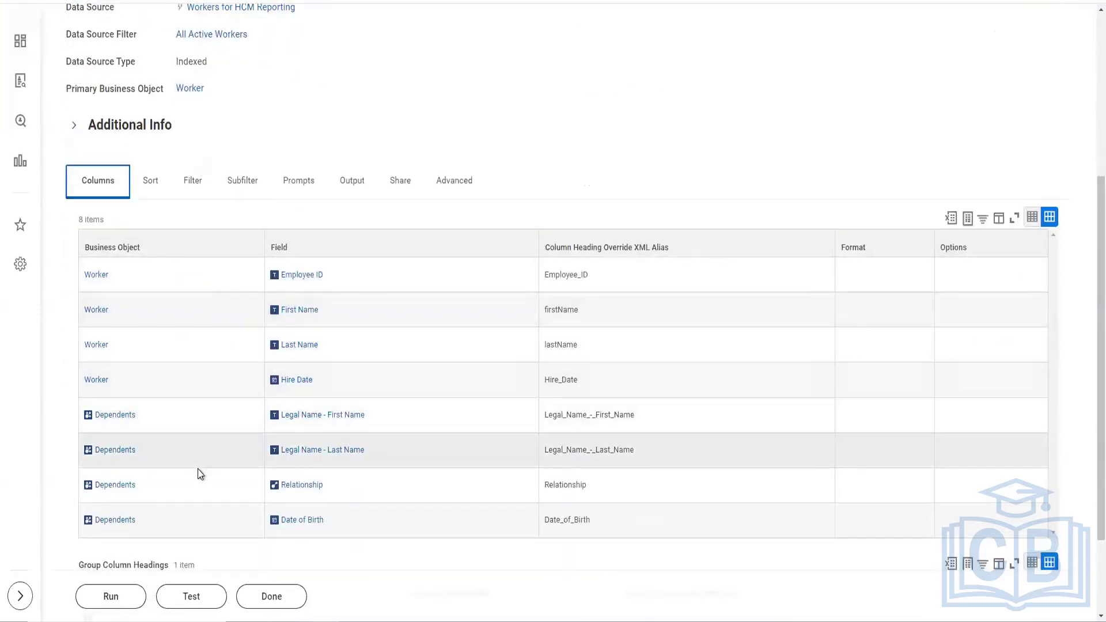
scroll(198, 470, "down", 1)
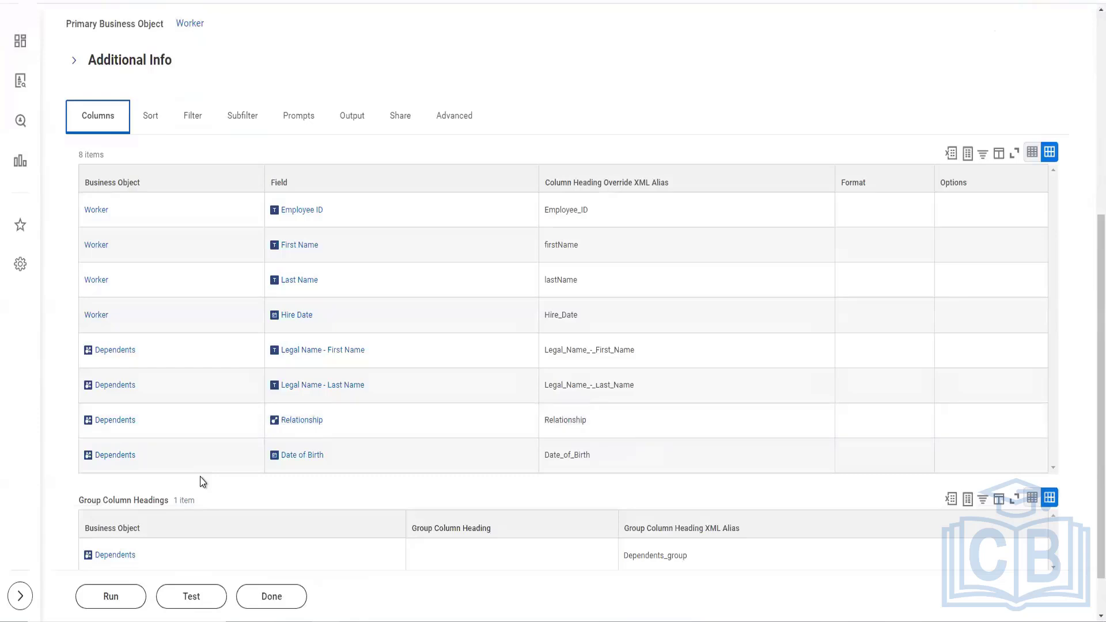
scroll(200, 481, "down", 1)
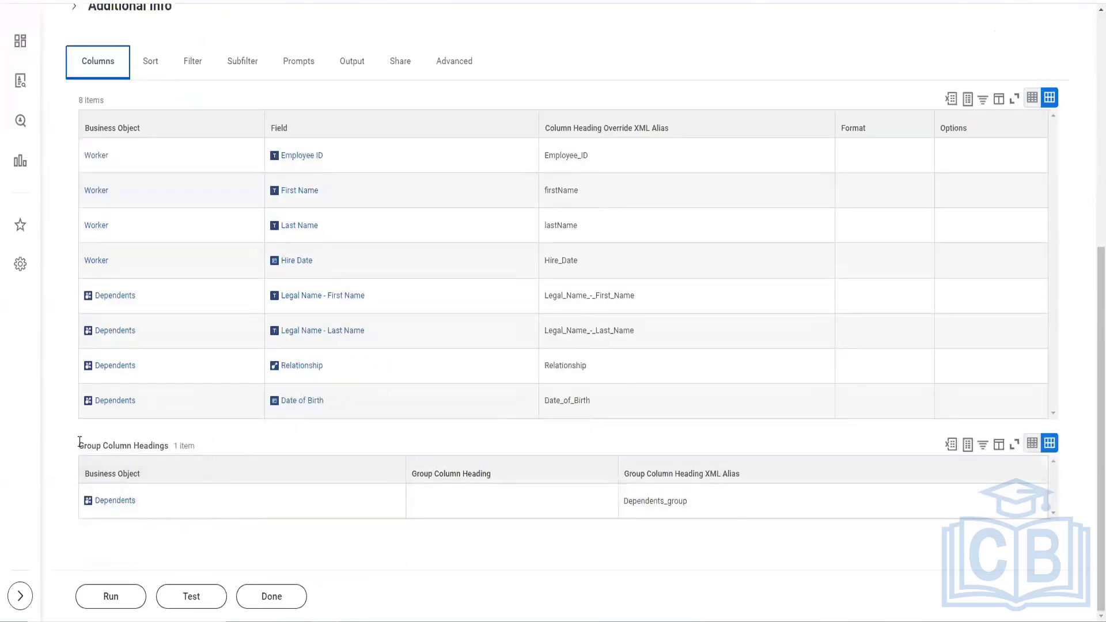
left_click_drag(79, 443, 169, 455)
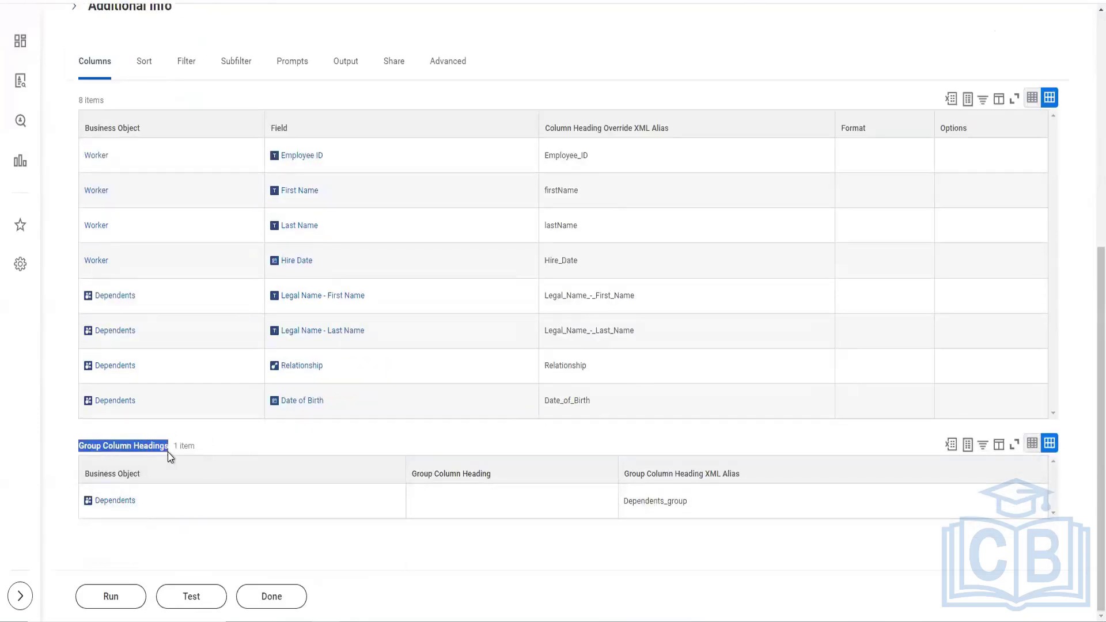
left_click(225, 436)
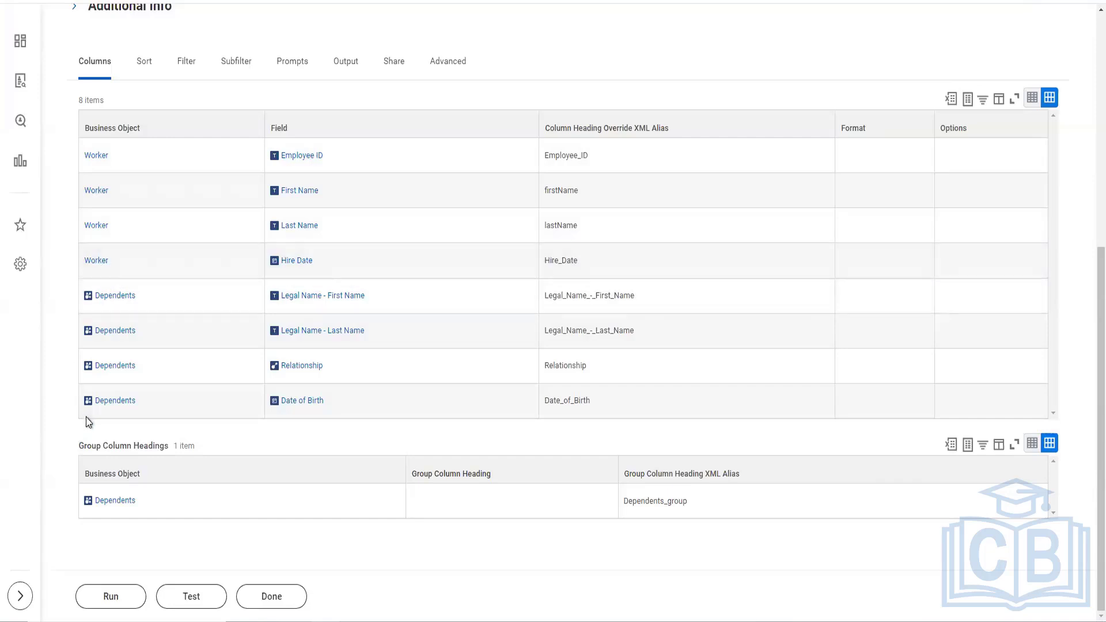
left_click_drag(75, 440, 221, 514)
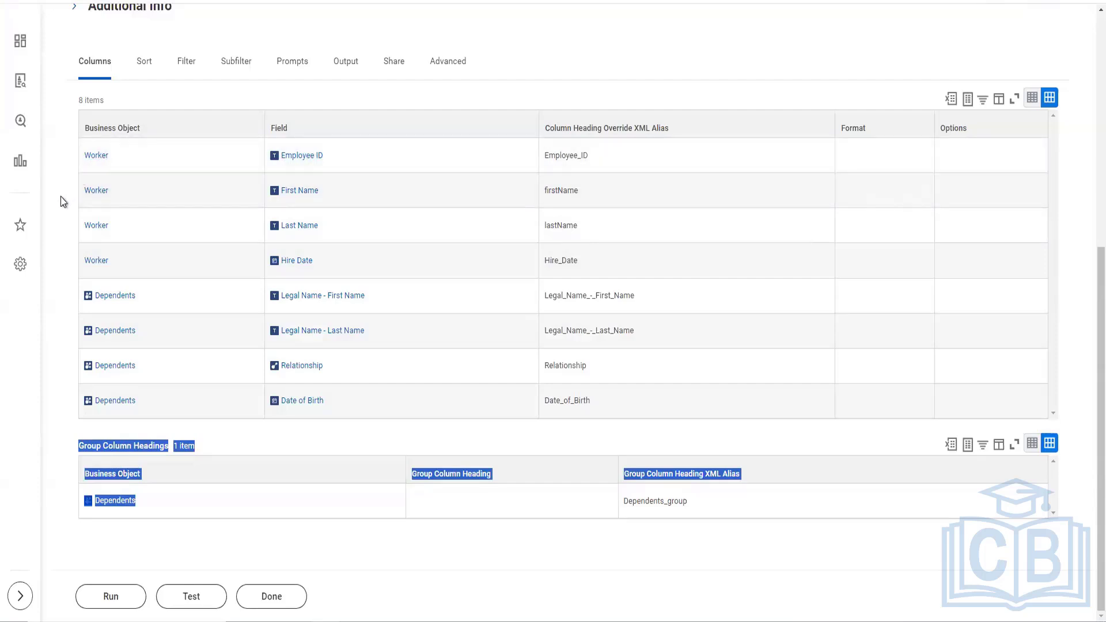
left_click(57, 193)
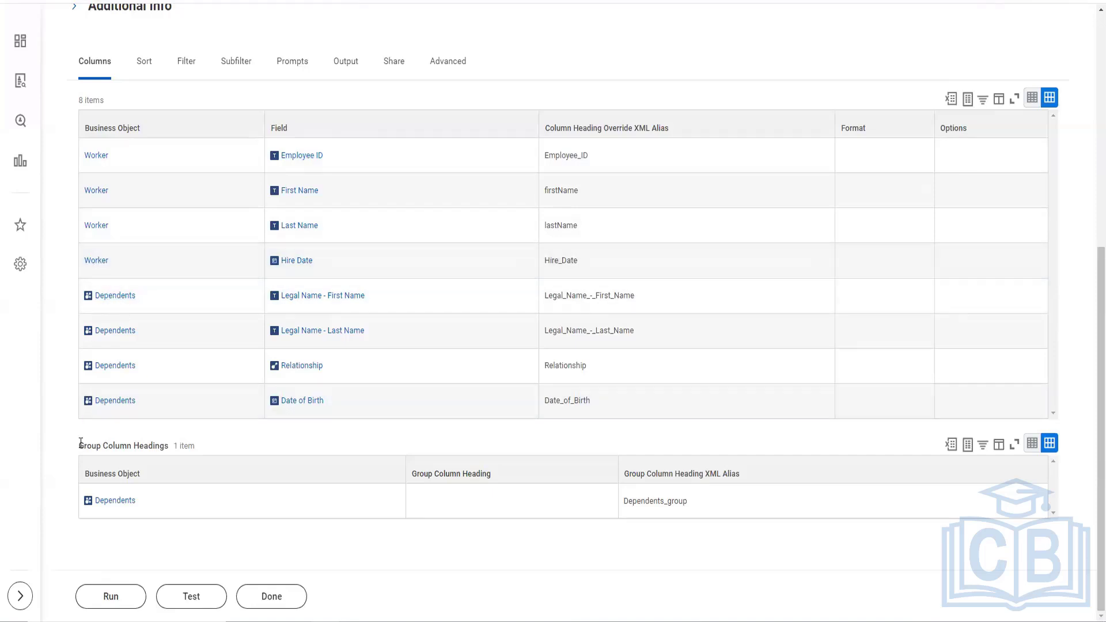
left_click_drag(135, 450, 166, 449)
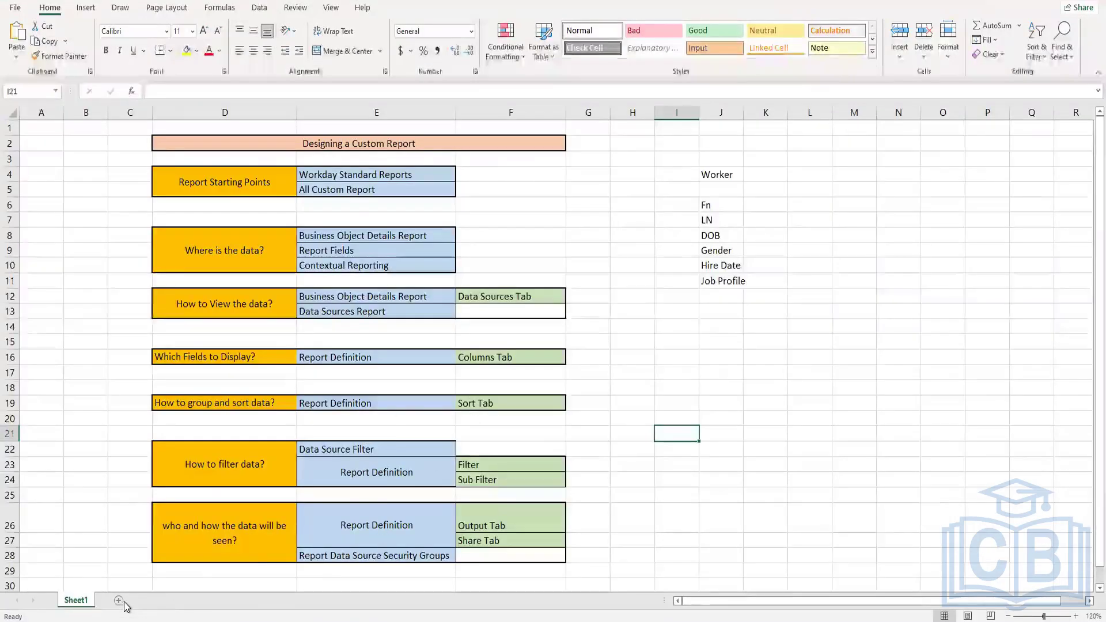
Switch to the Excel workbook, add a new worksheet and enter A1 in cell E6
left_click(119, 600)
left_click(40, 160)
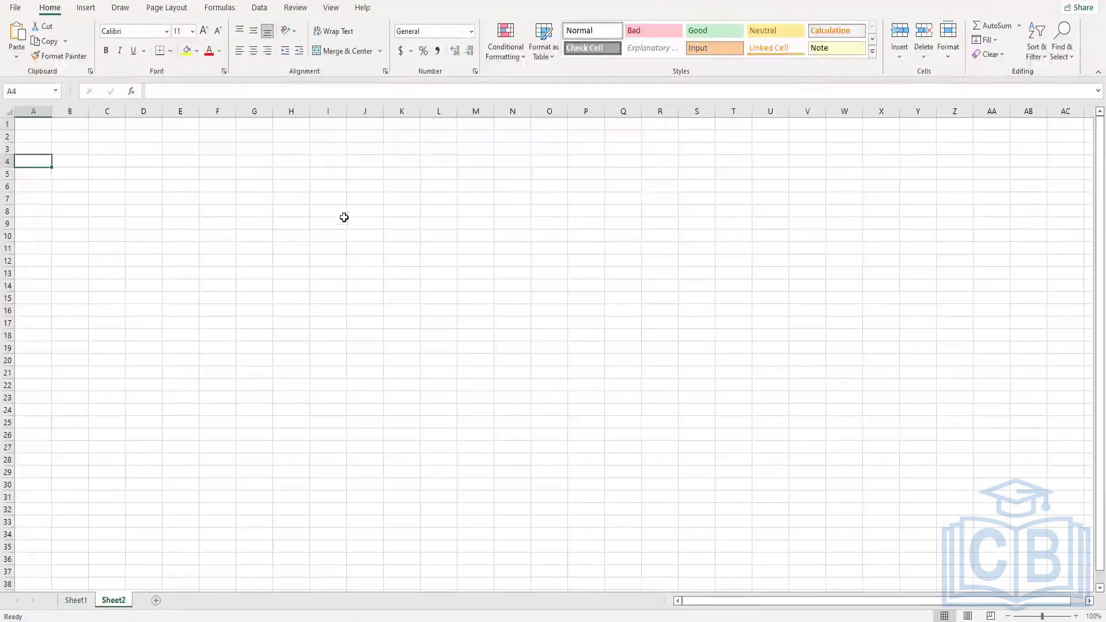
left_click(183, 186)
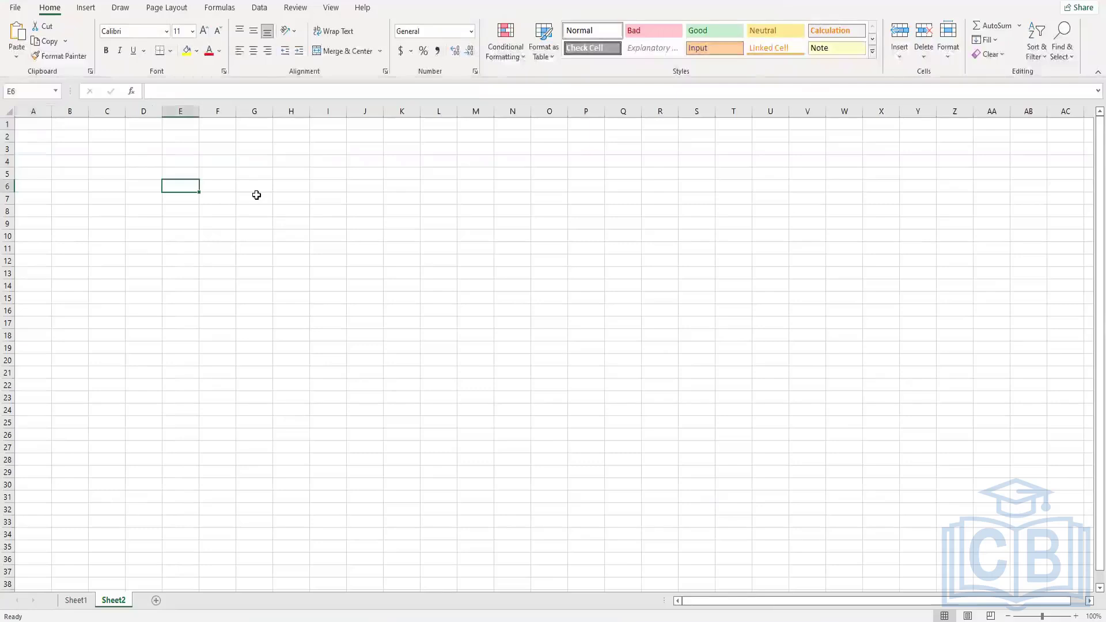
type("A1")
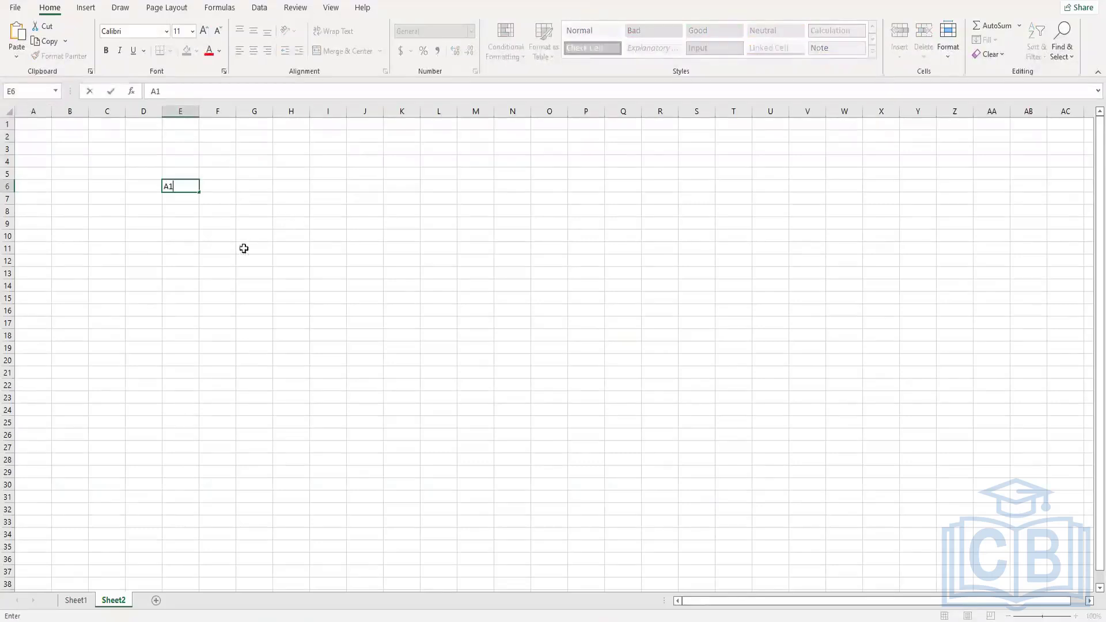
key("Return")
Enter D1, D2 and D3 in cells I6 to I8 as the entries belonging to A1
left_click(339, 187)
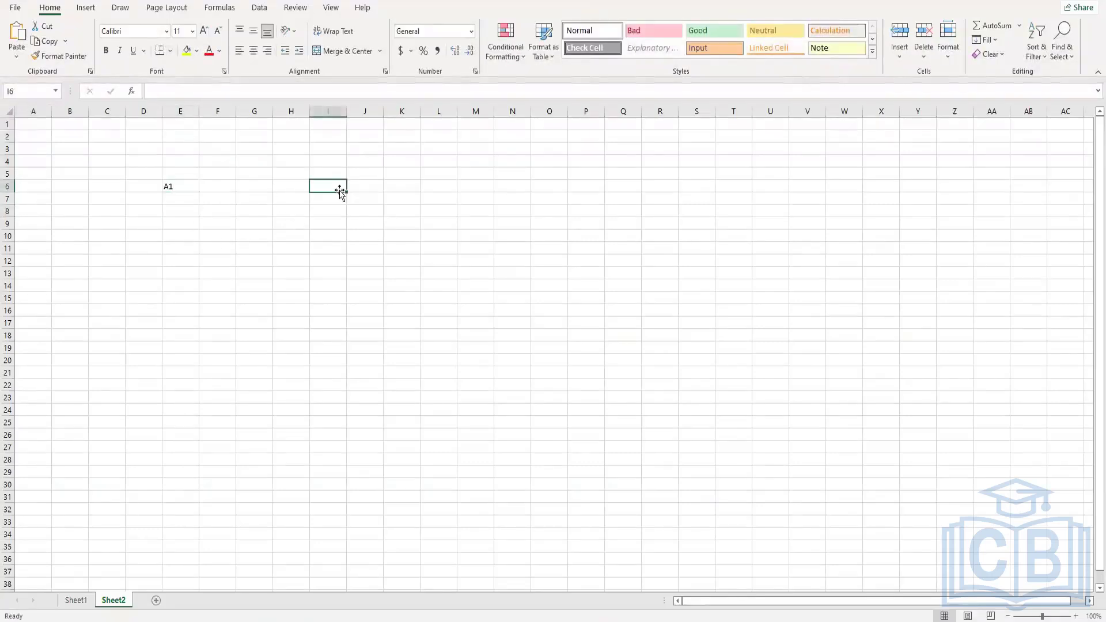
type("D1")
key("Return")
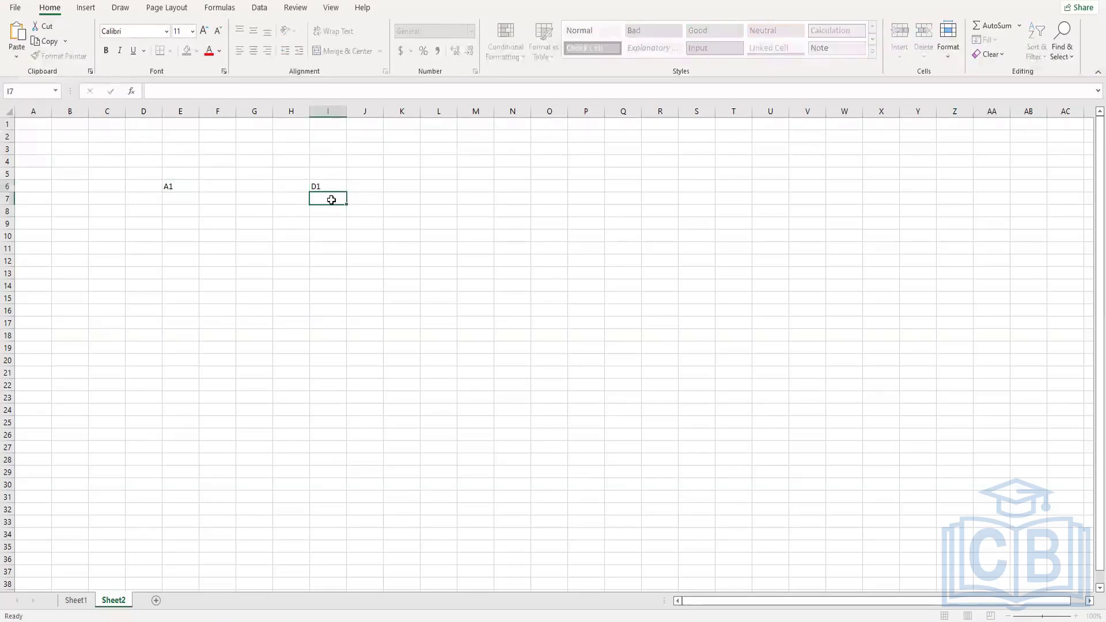
type("D2")
key("Return")
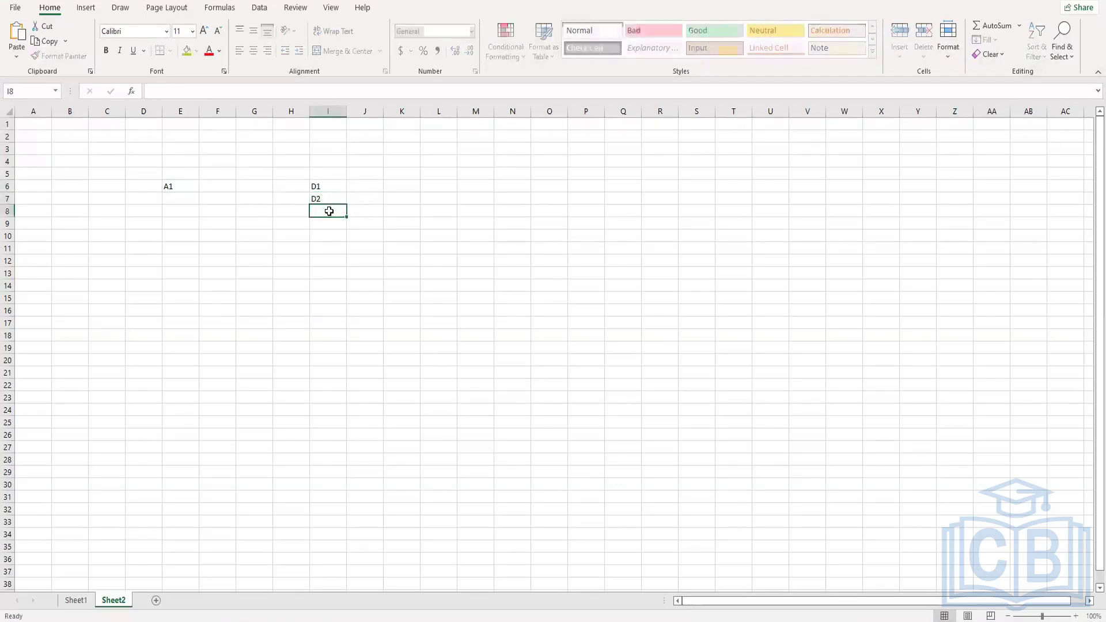
type("D3")
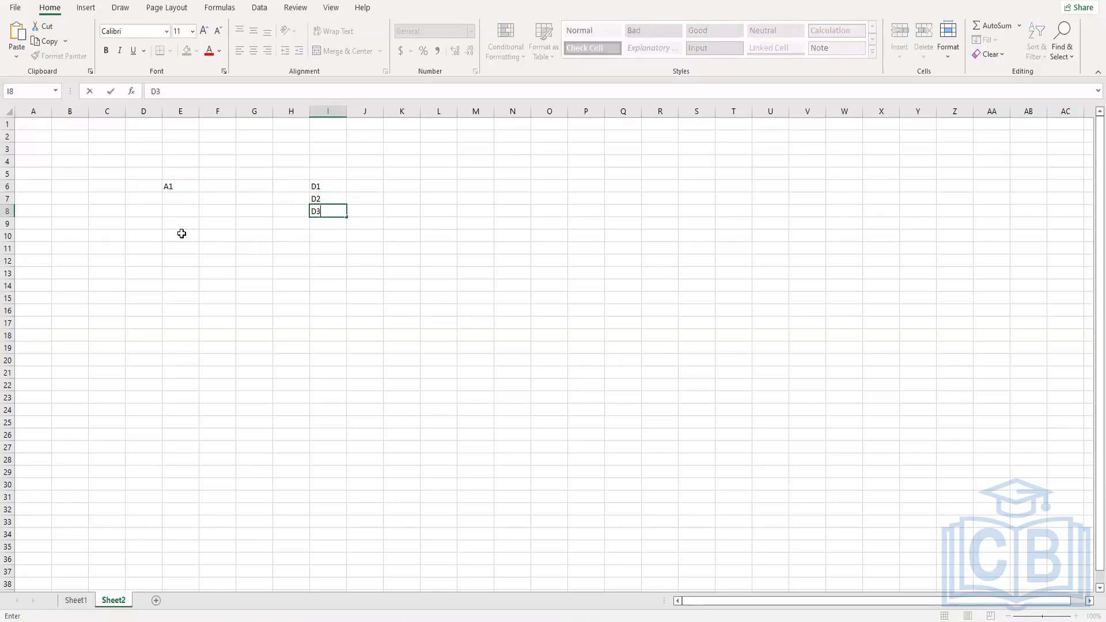
left_click(179, 233)
Enter A2 in cell E9, with its entries A2D1 in I9 and A2D2 in I10
left_click(184, 223)
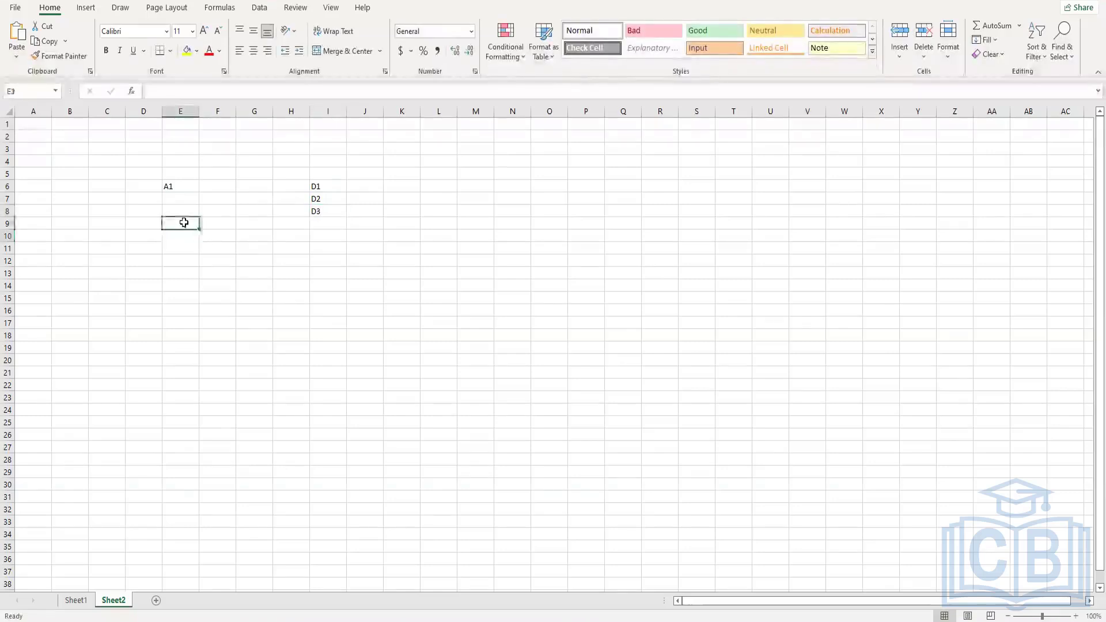
type("A2")
left_click(328, 224)
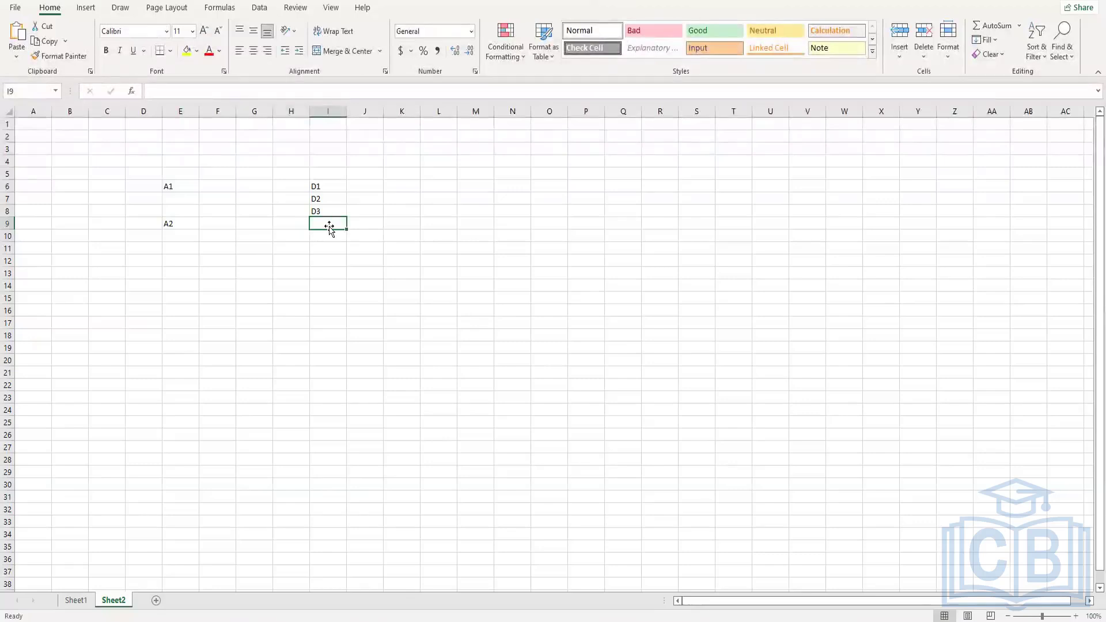
type("A")
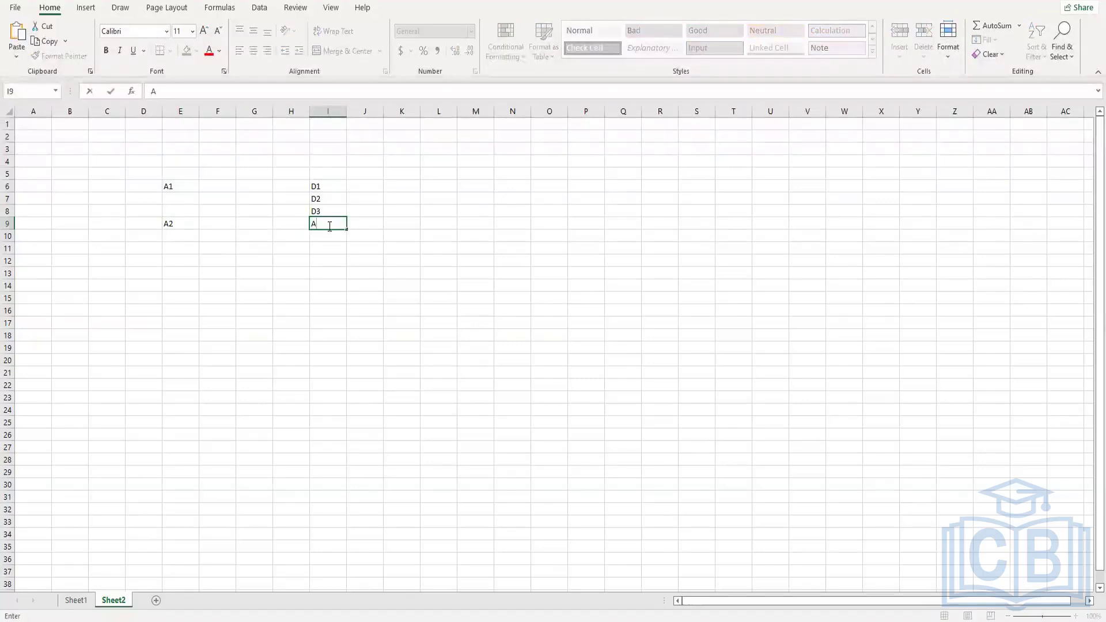
type("2D1")
key("Return")
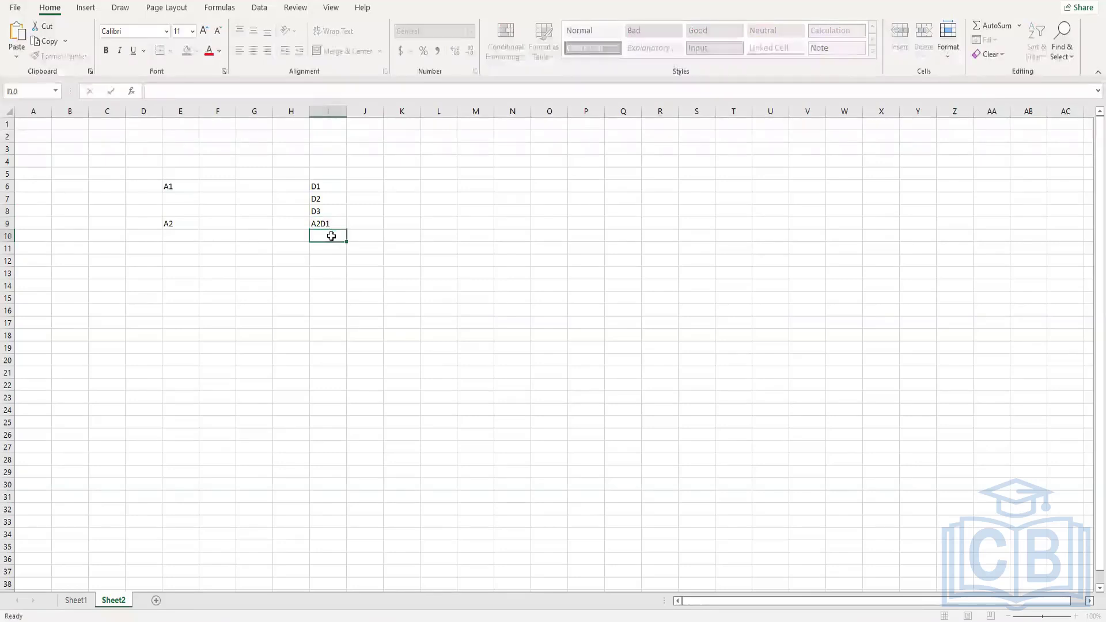
type("A2D2")
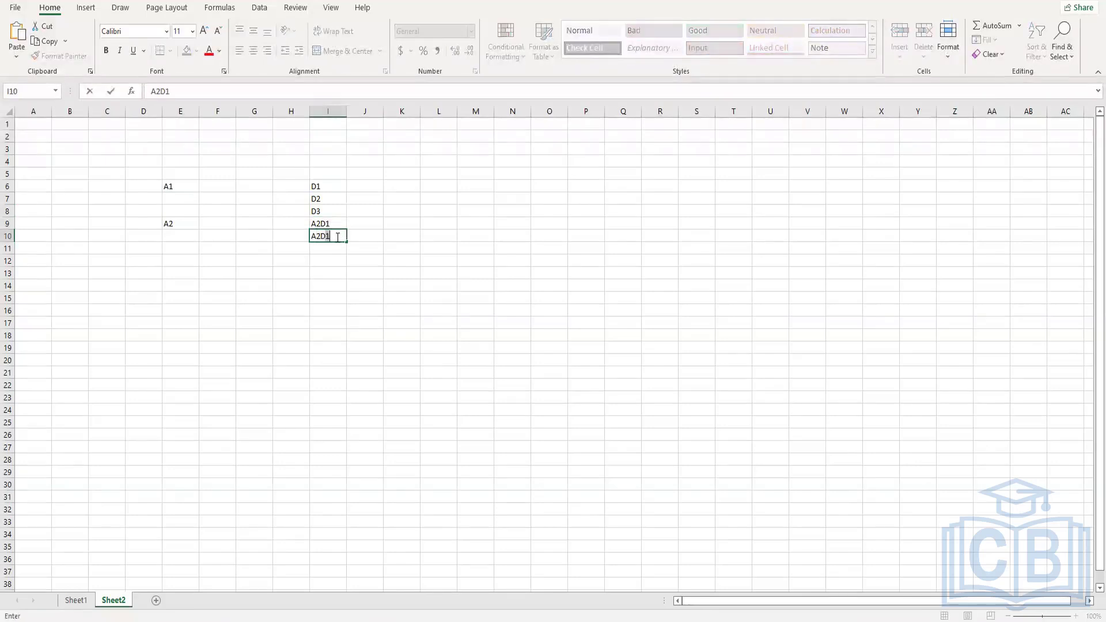
key("ctrl+Return")
left_click(344, 261)
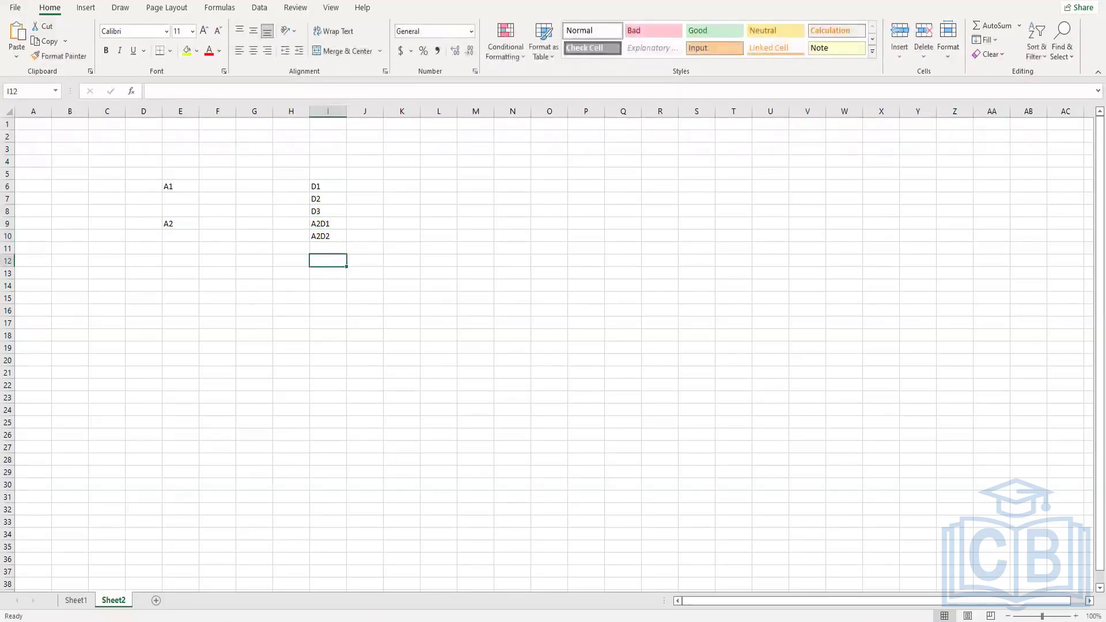
Examine how A1 relates to D1, D2 and D3, and how A2 relates to A2D1 and A2D2
left_click_drag(186, 187, 318, 206)
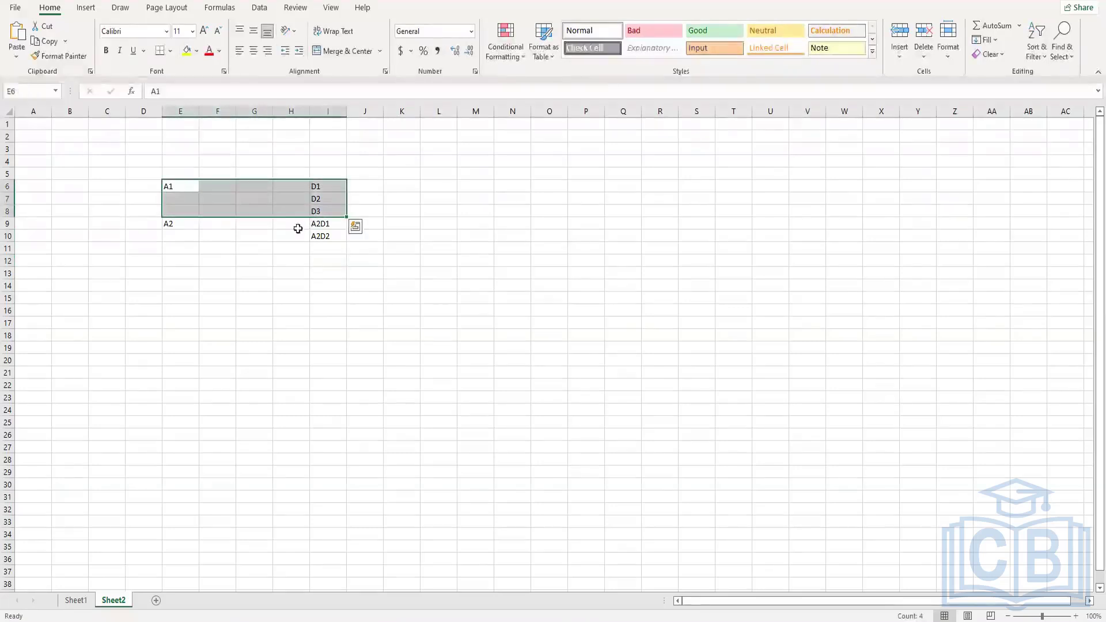
left_click(170, 224)
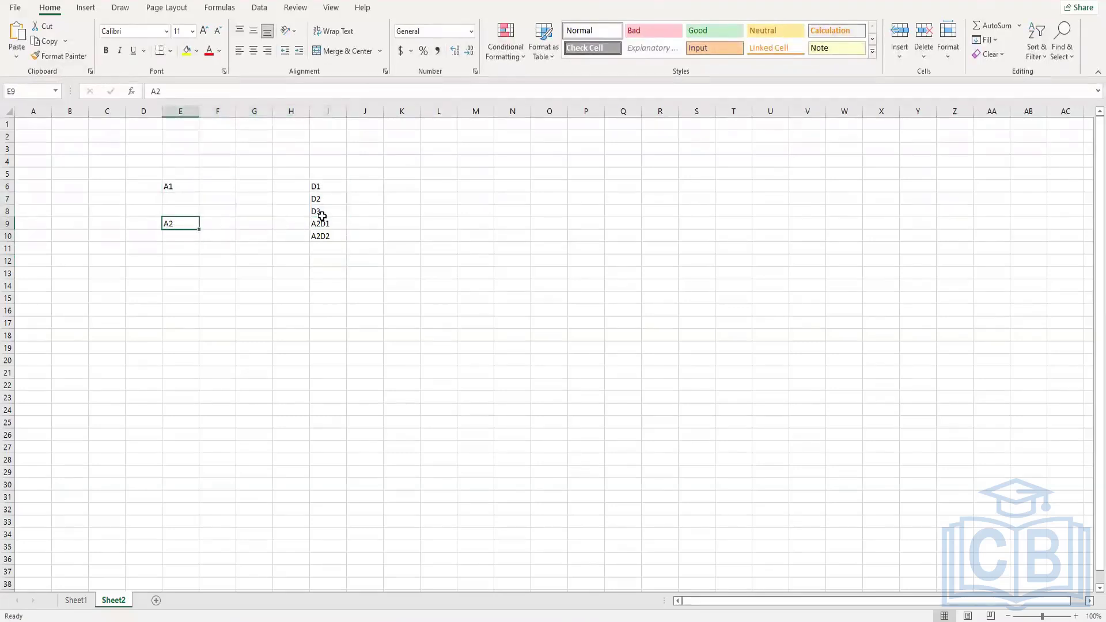
left_click_drag(320, 221, 319, 234)
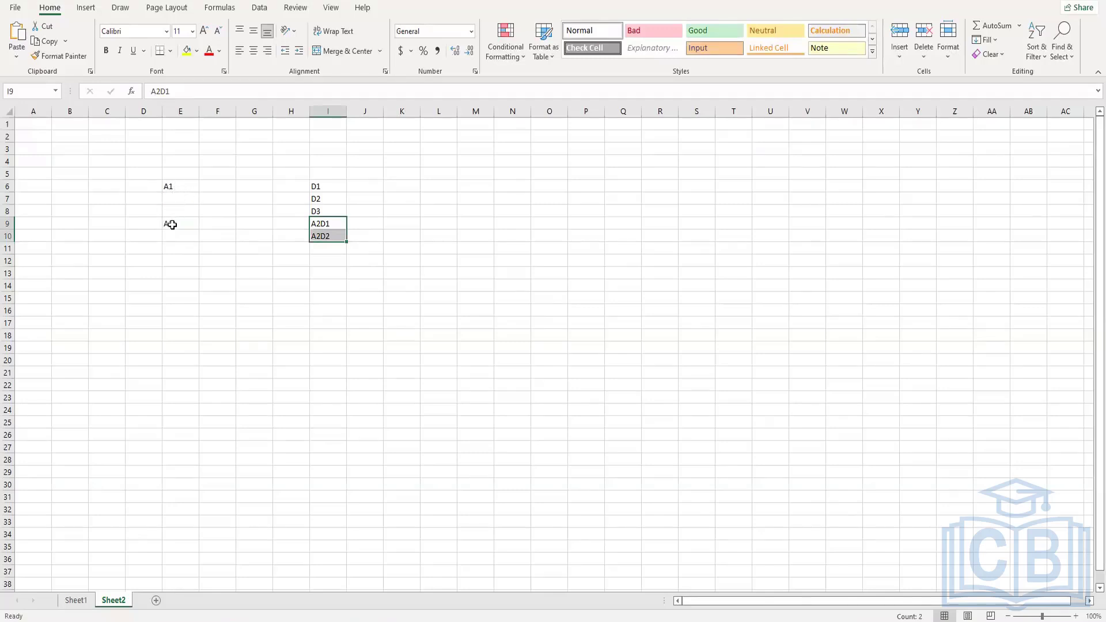
left_click_drag(174, 186, 291, 199)
left_click(187, 189)
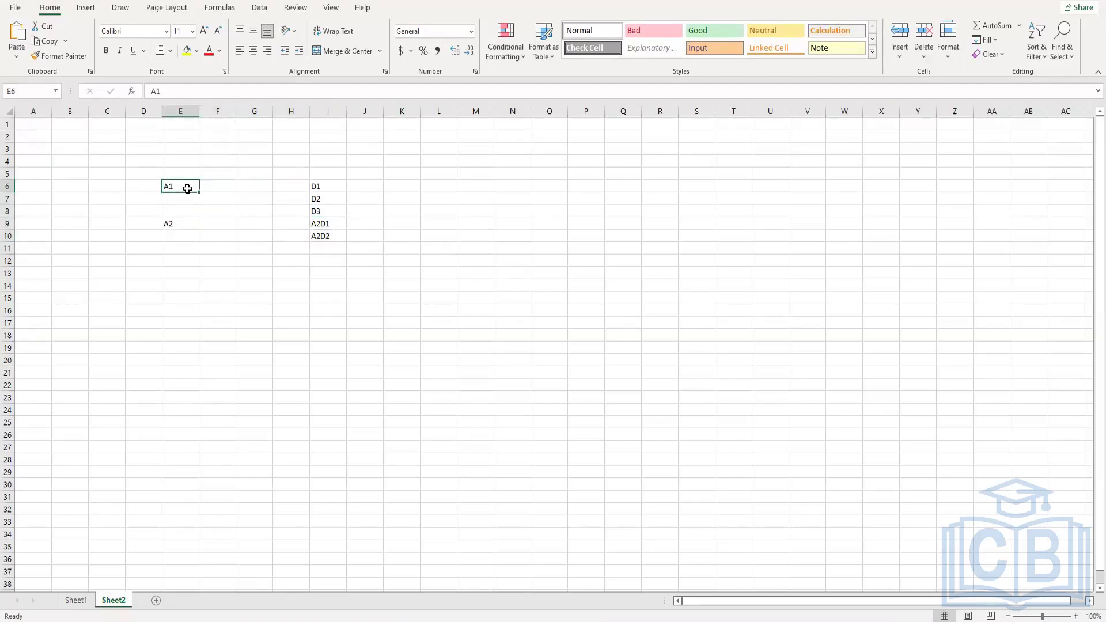
left_click(171, 222)
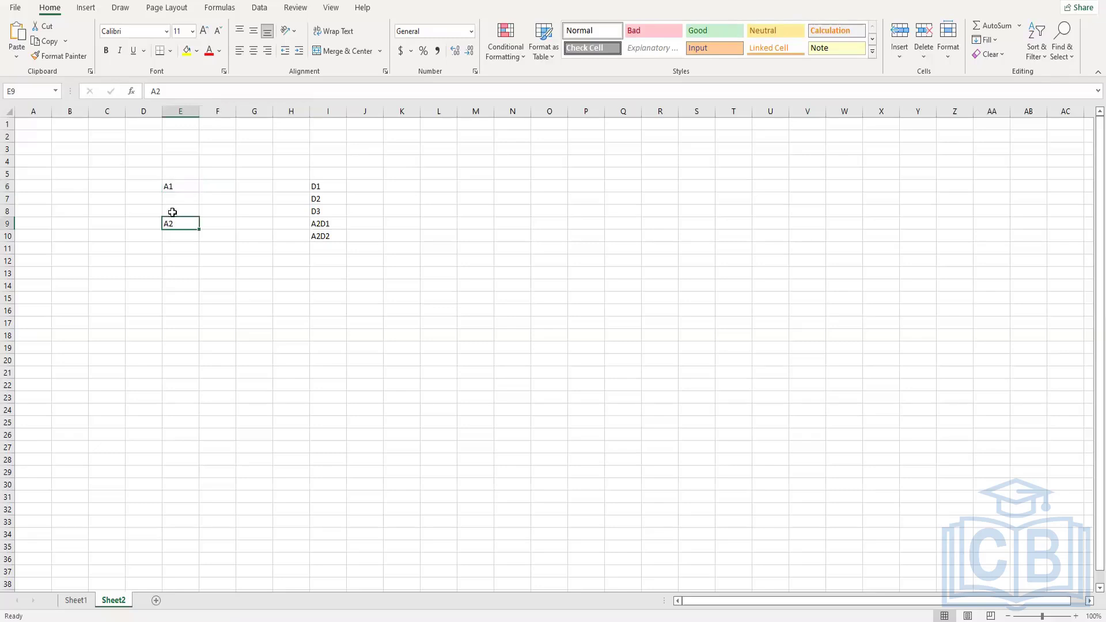
left_click(316, 184)
left_click_drag(317, 203, 316, 212)
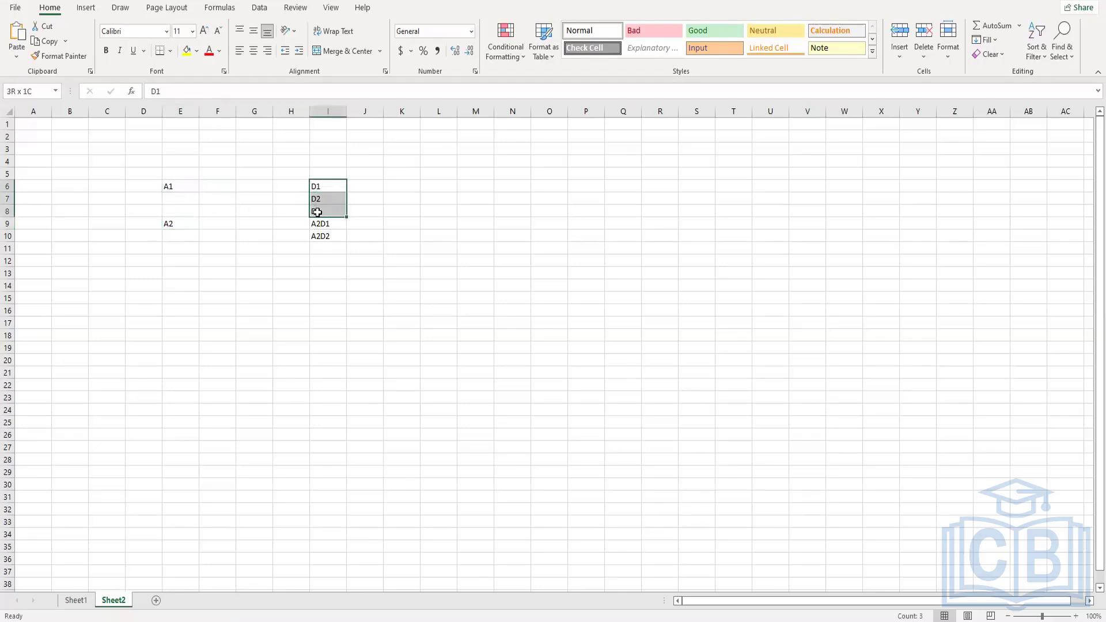
key("ctrl+e")
Examine the A1 block in rows 6 to 8, checking each of its entries D1, D2 and D3
left_click(183, 187)
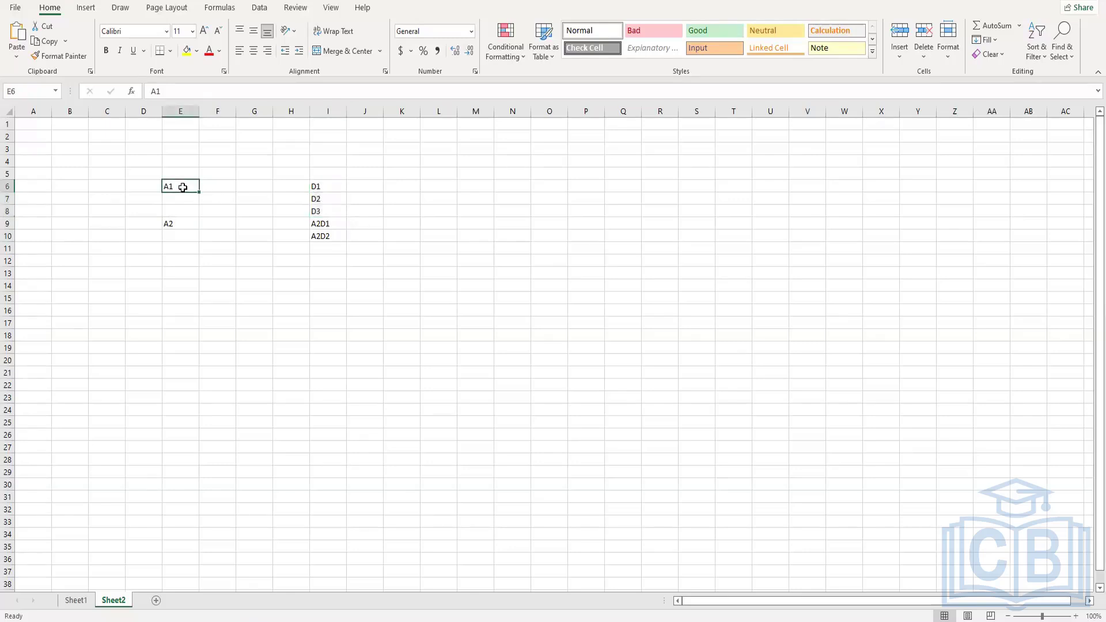
left_click_drag(323, 186, 315, 213)
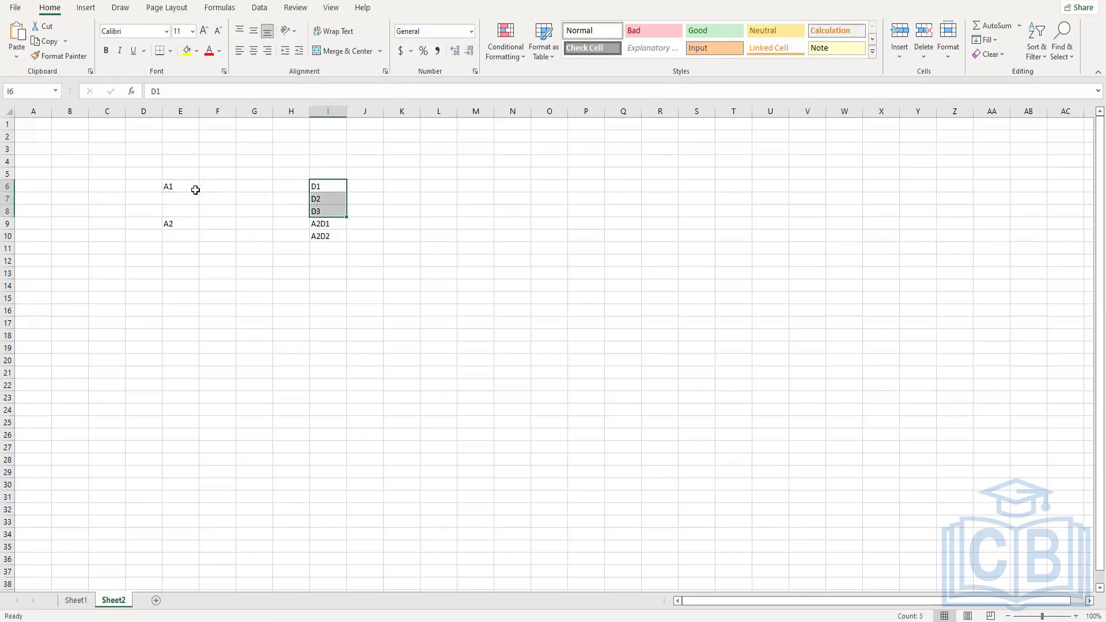
left_click_drag(193, 188, 309, 202)
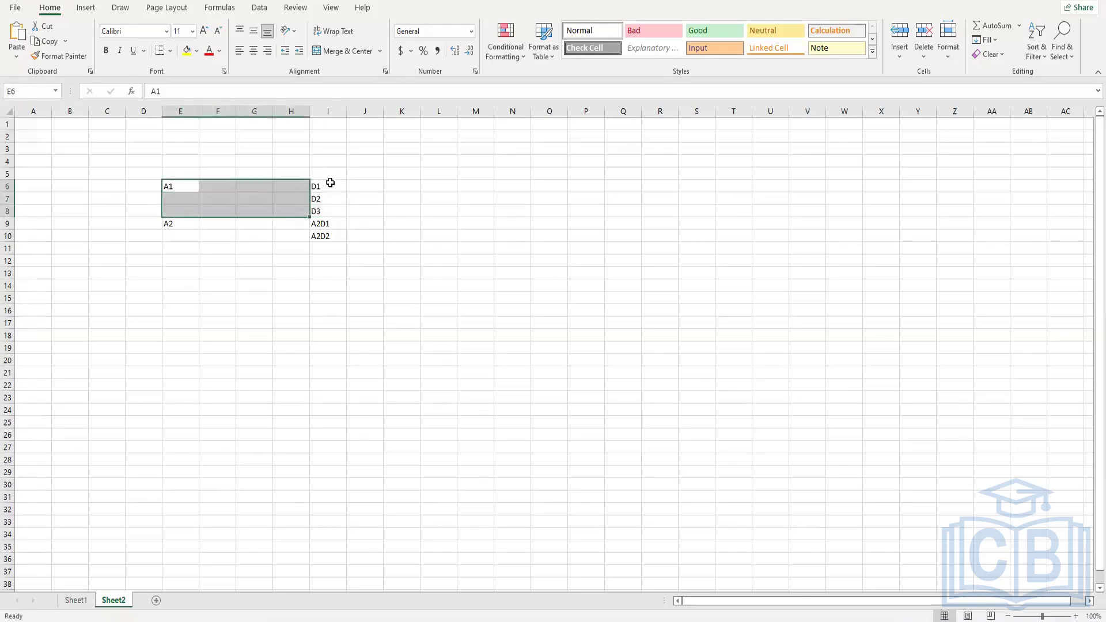
left_click(330, 185)
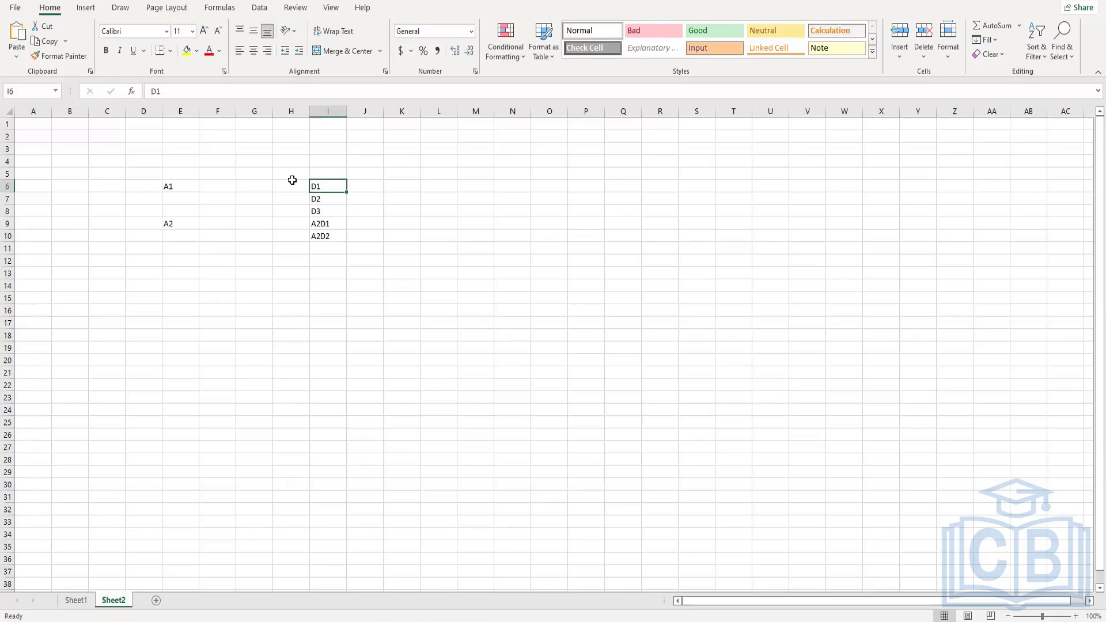
left_click(332, 202)
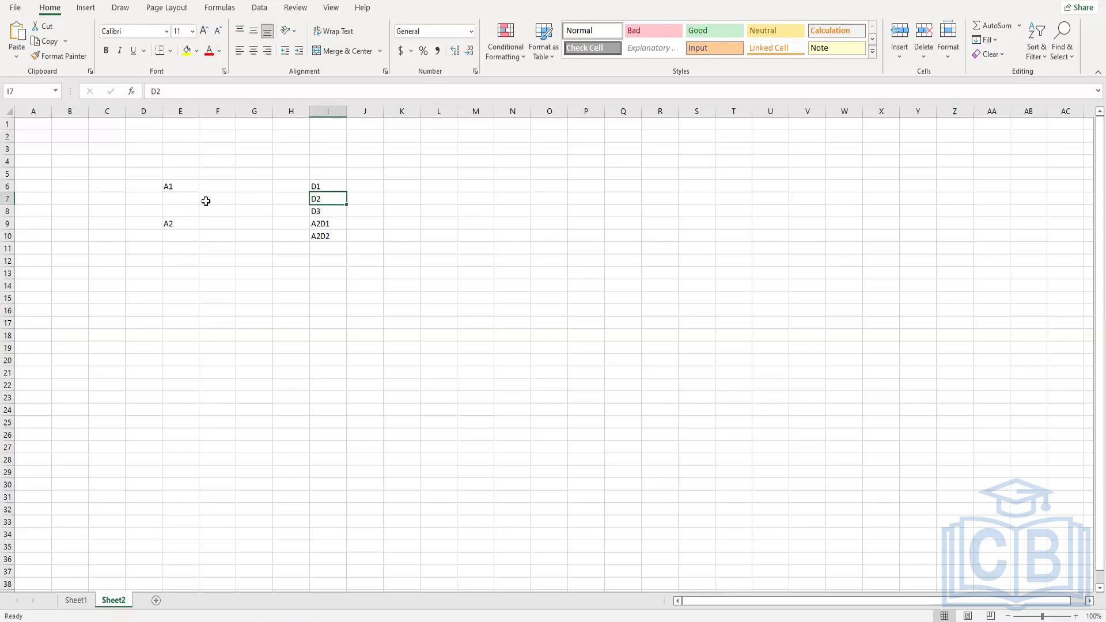
left_click(324, 212)
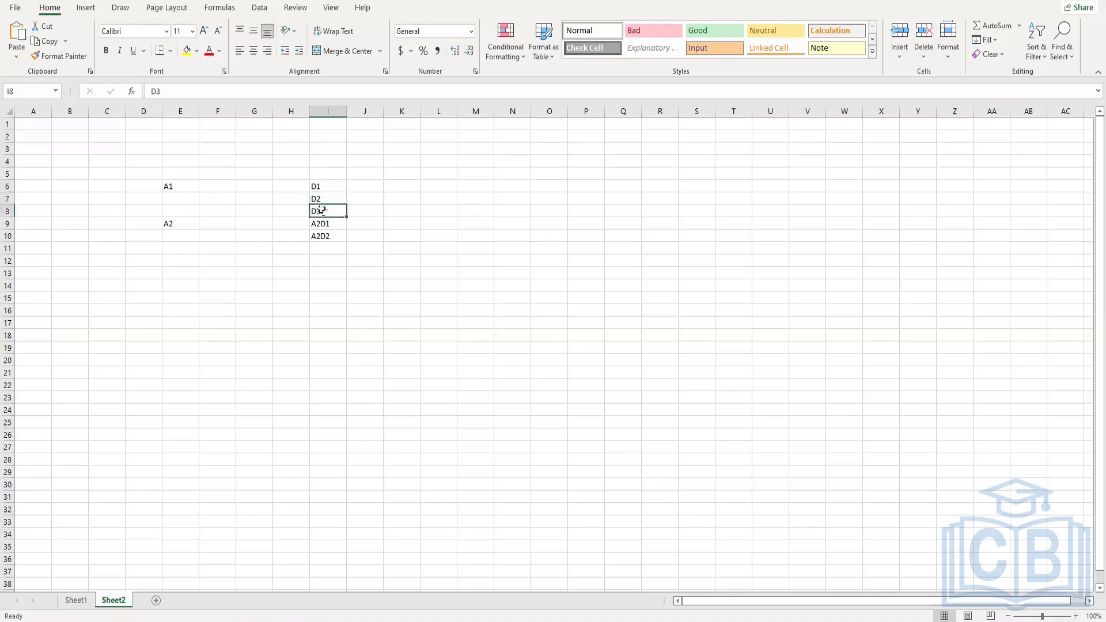
left_click(320, 199)
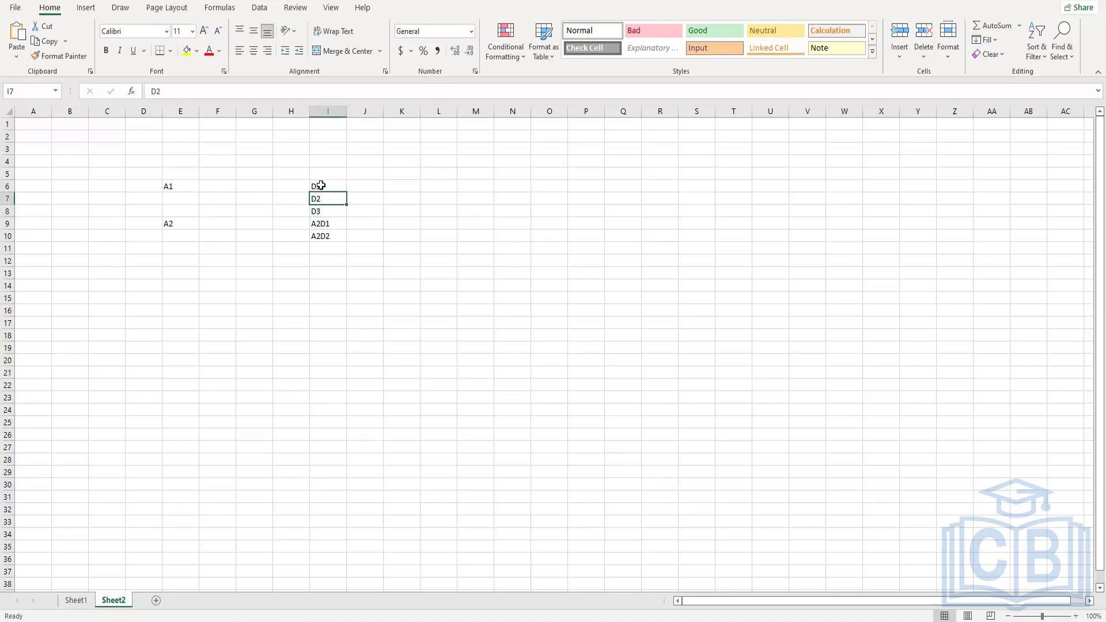
left_click(372, 183)
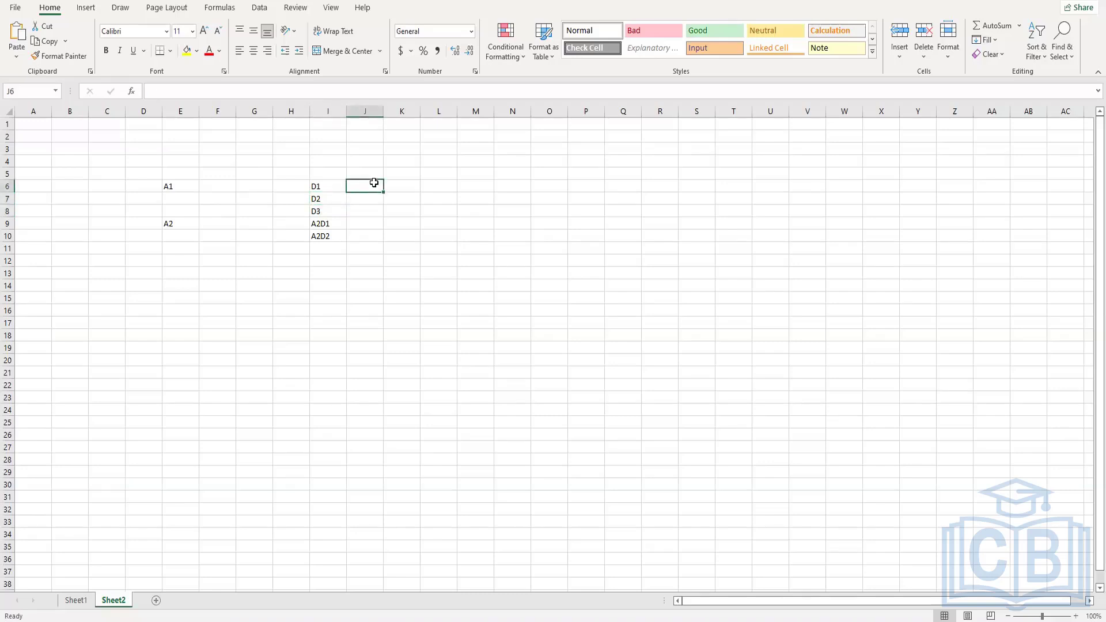
Enter FN, LN, DOB and Gender in cells J6 to M6 as the fields of D1
type("FN")
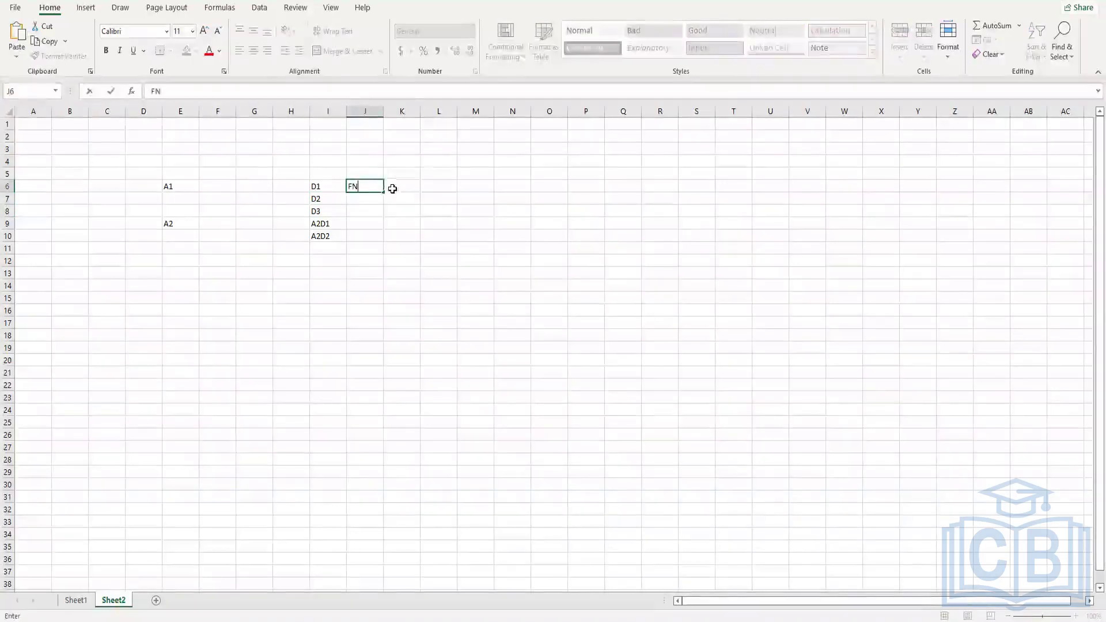
left_click(397, 190)
type("LN")
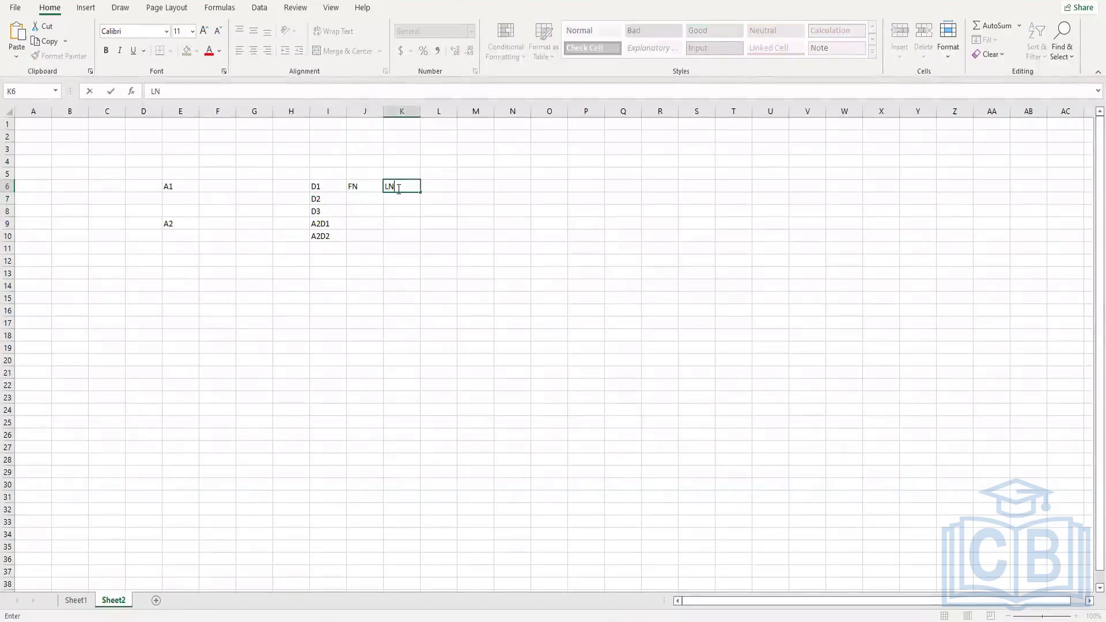
left_click(443, 186)
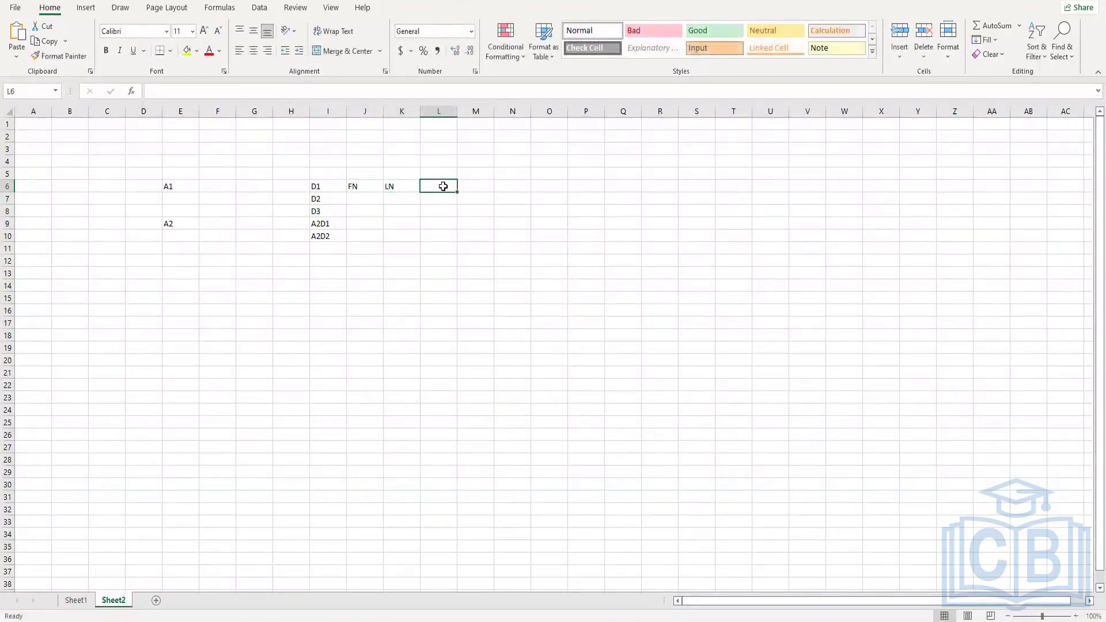
type("DOB")
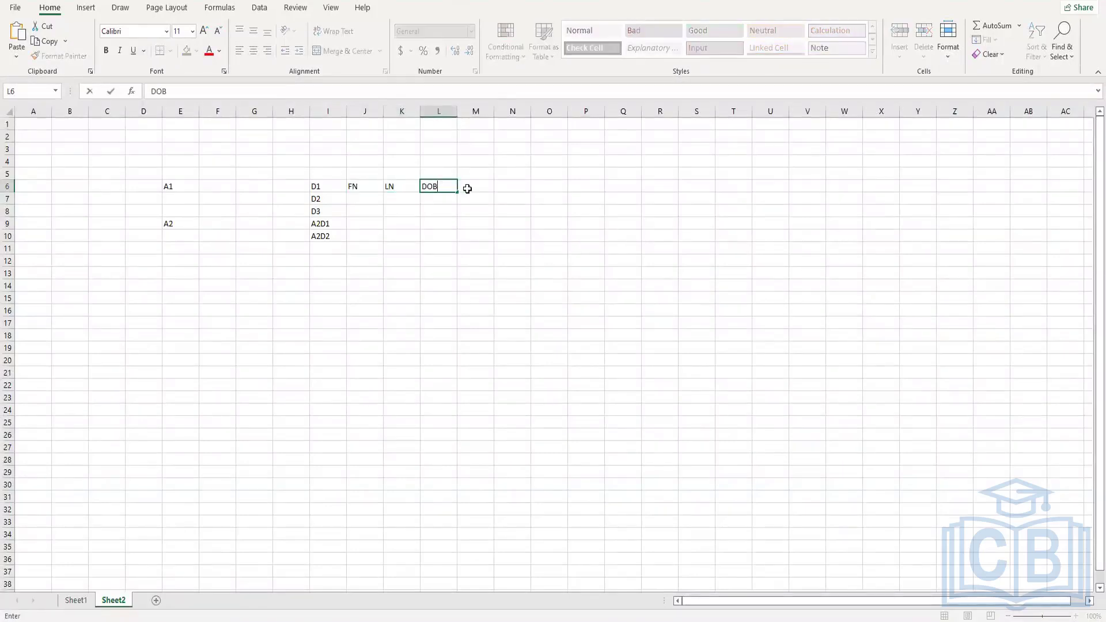
left_click(468, 189)
type("Gen")
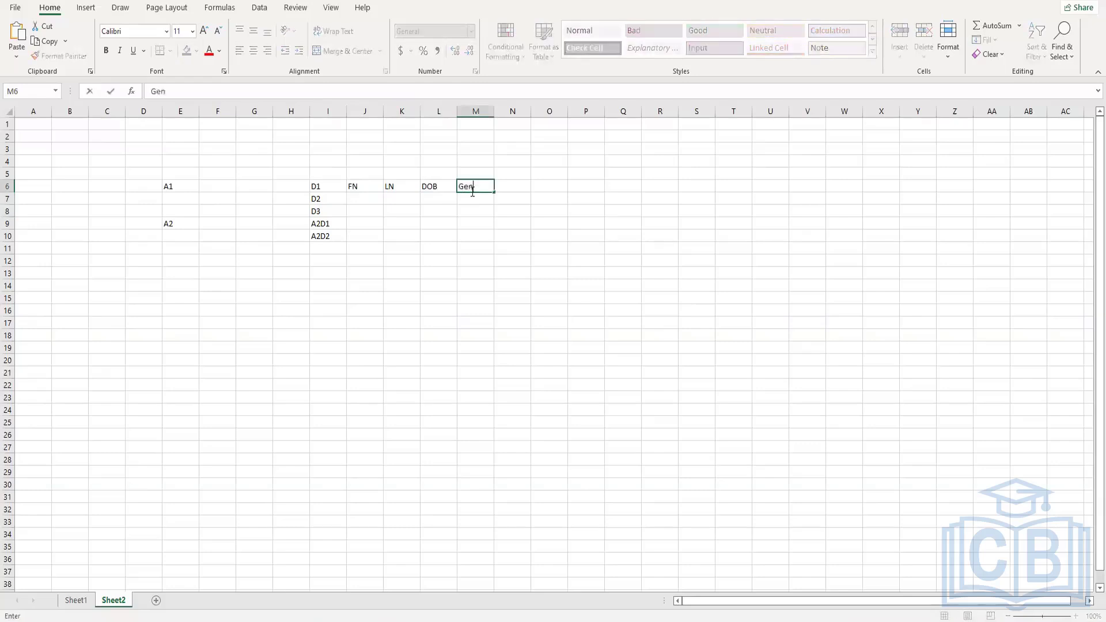
type("der")
Merge and center cells J5 to M5 and enter Dependents as the group heading above the fields
left_click_drag(367, 173, 476, 172)
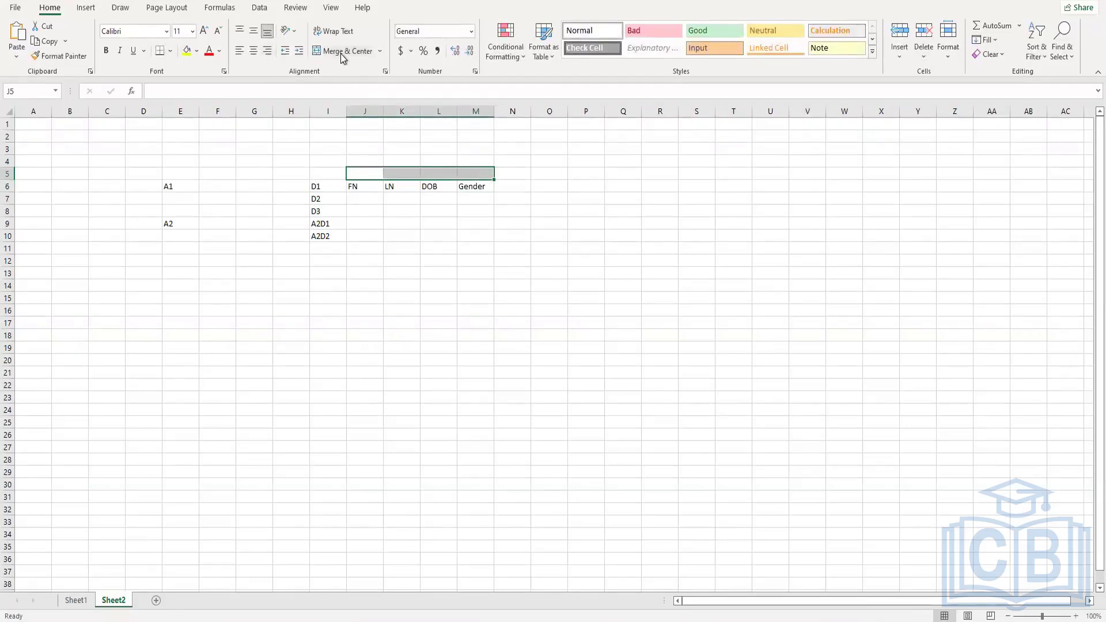
left_click(344, 51)
type("Depen")
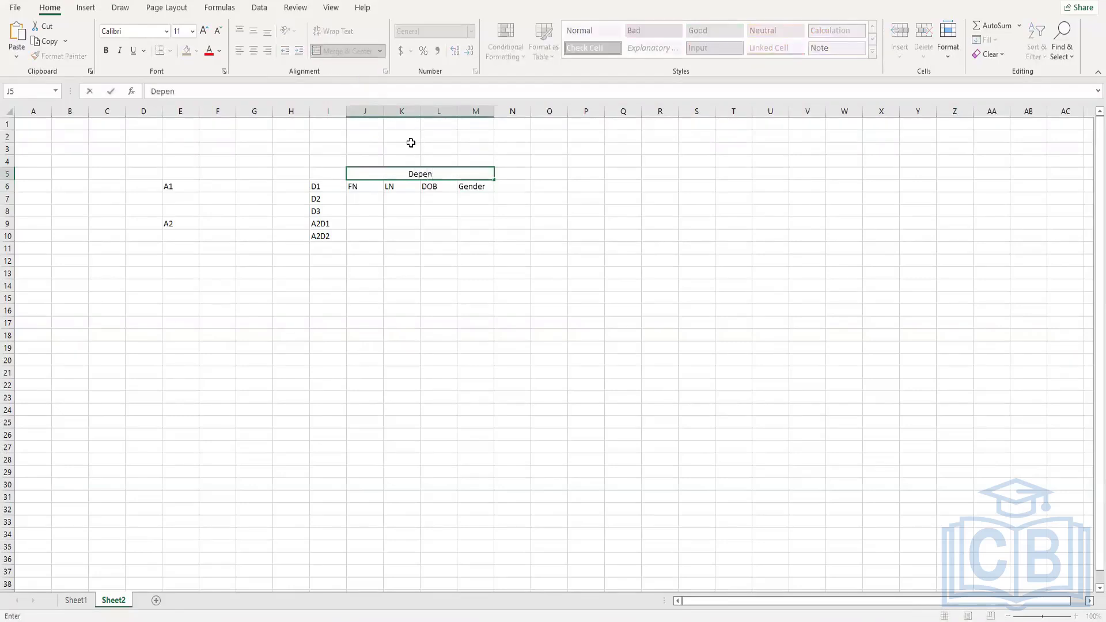
type("dents")
left_click(320, 211)
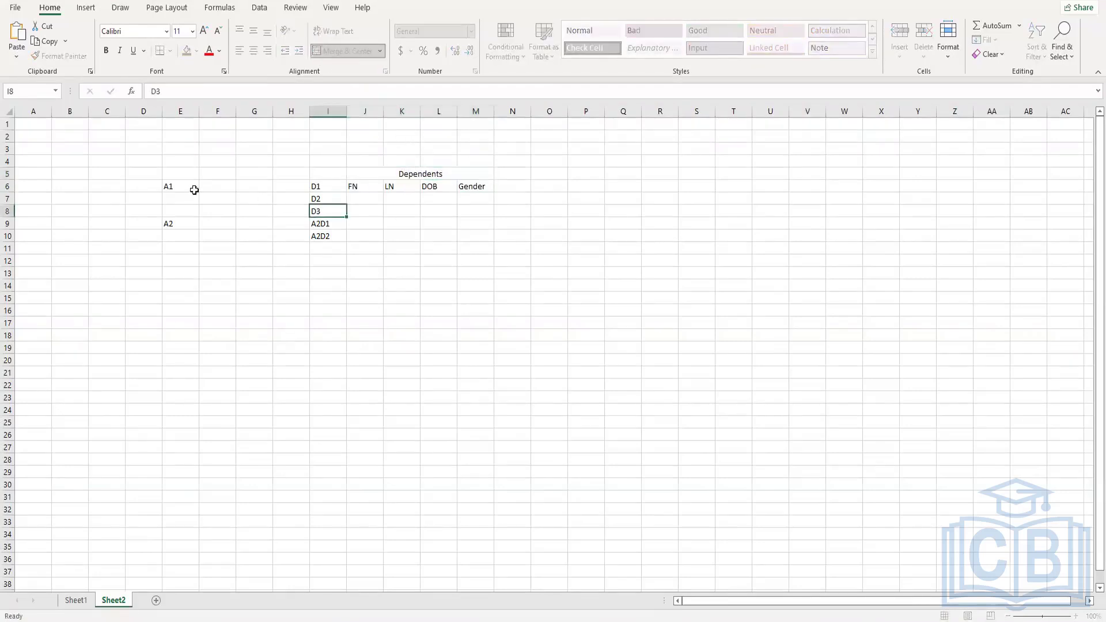
Enter FN in F6 and LN in G6 as the fields of A1
left_click(183, 189)
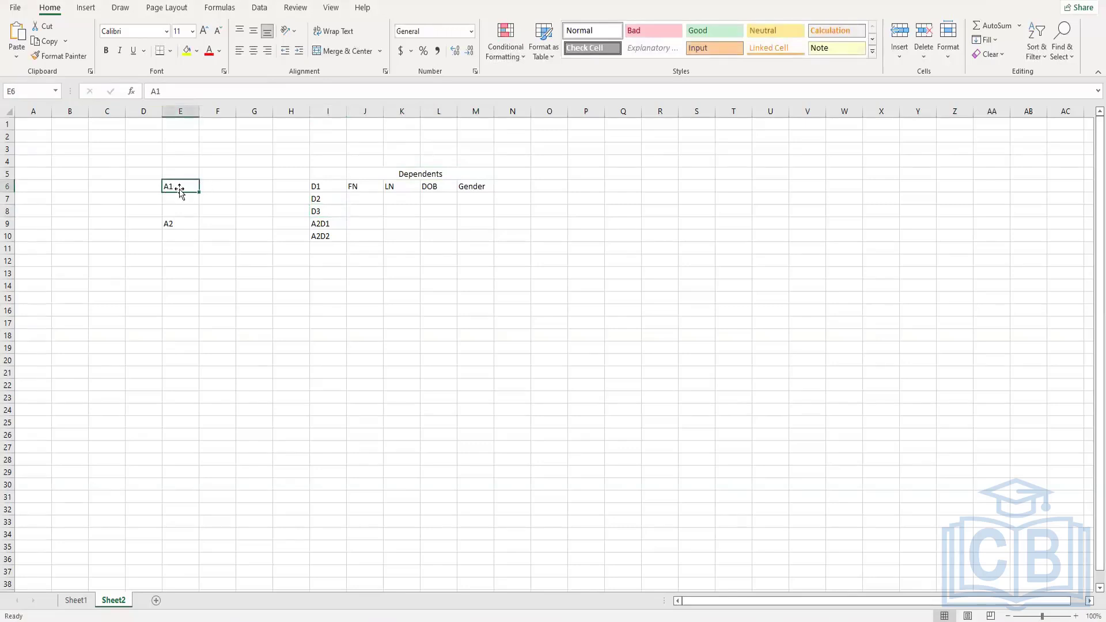
left_click(216, 184)
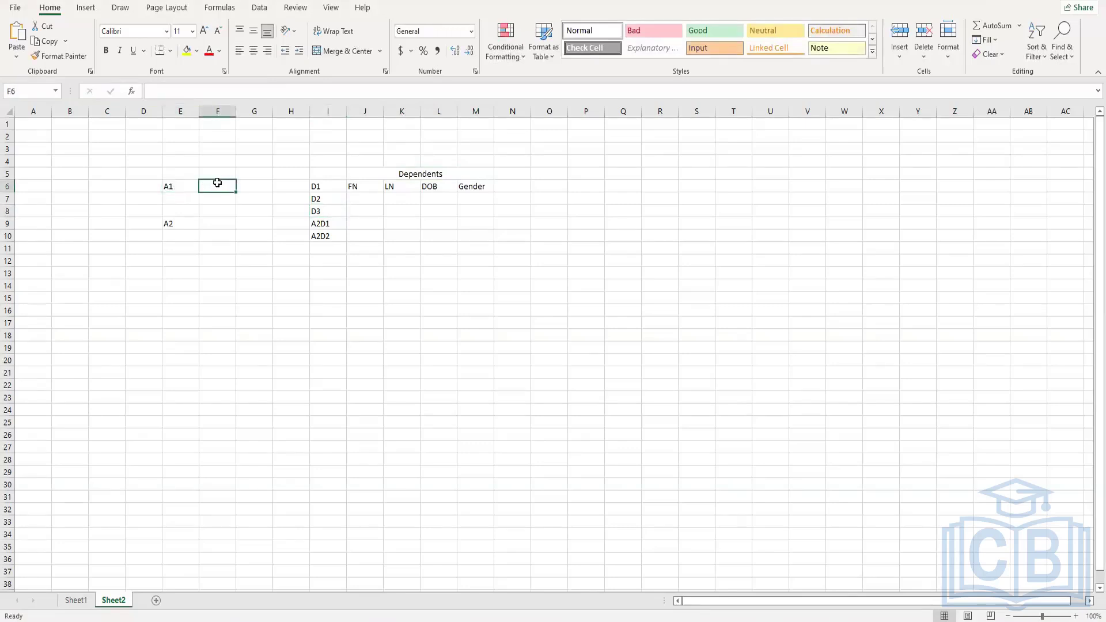
type("FN")
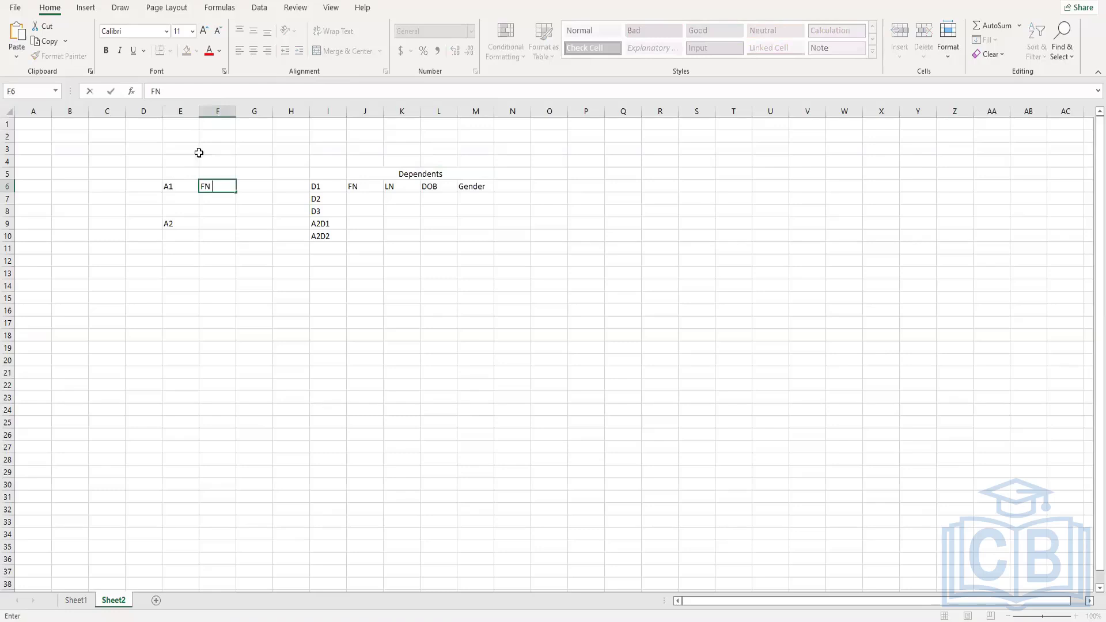
left_click(253, 186)
type("L")
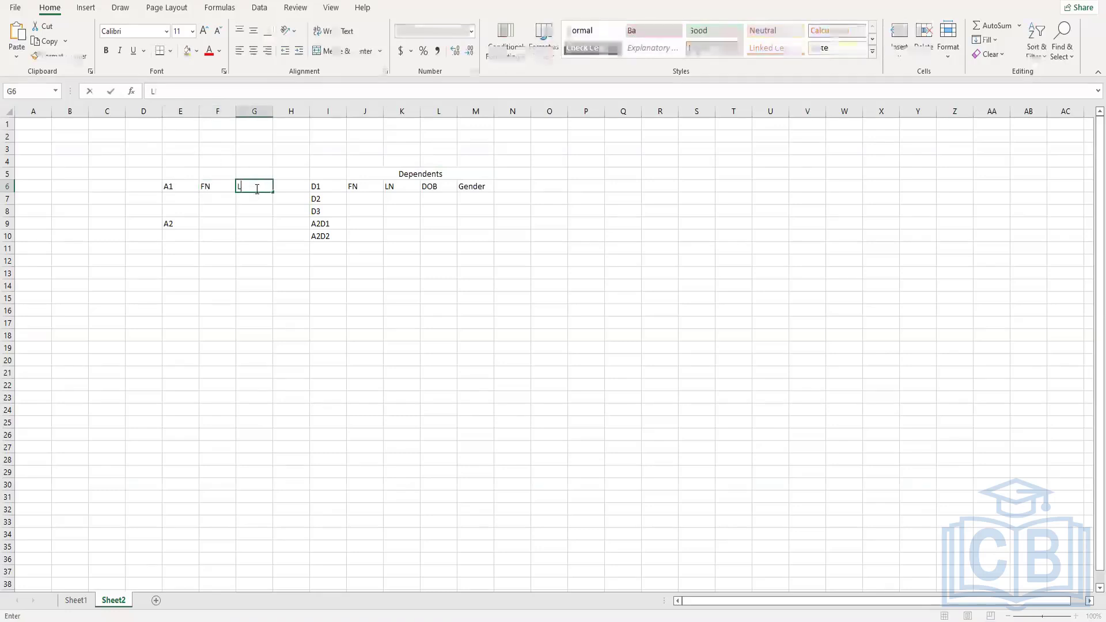
type("N")
left_click(260, 205)
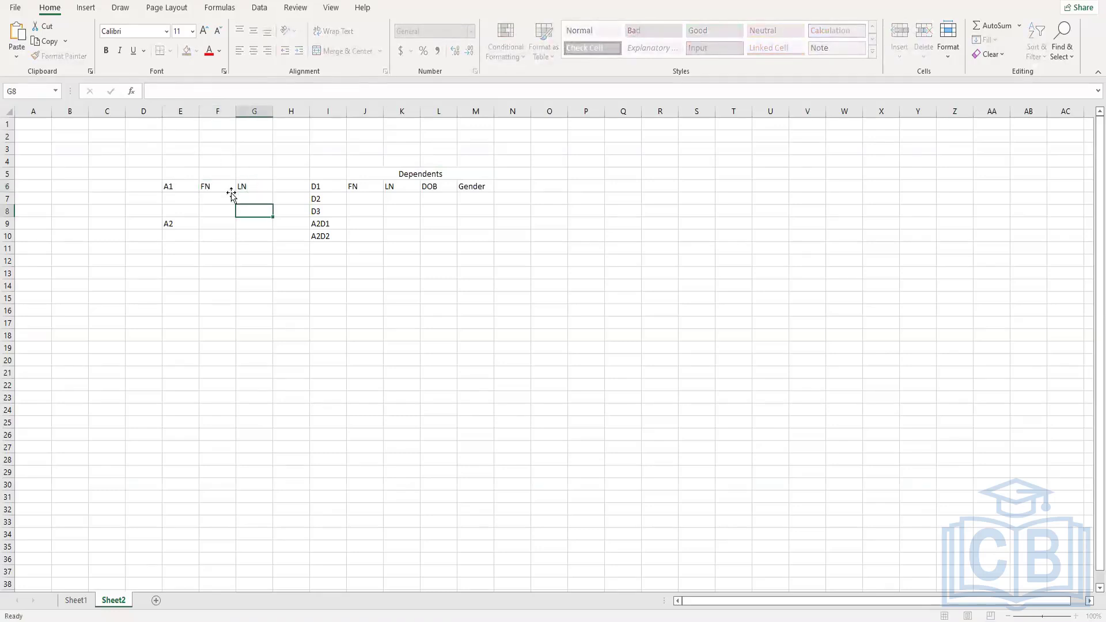
Compare A1's own name fields with D1's four fields grouped under the Dependents heading
left_click(221, 190)
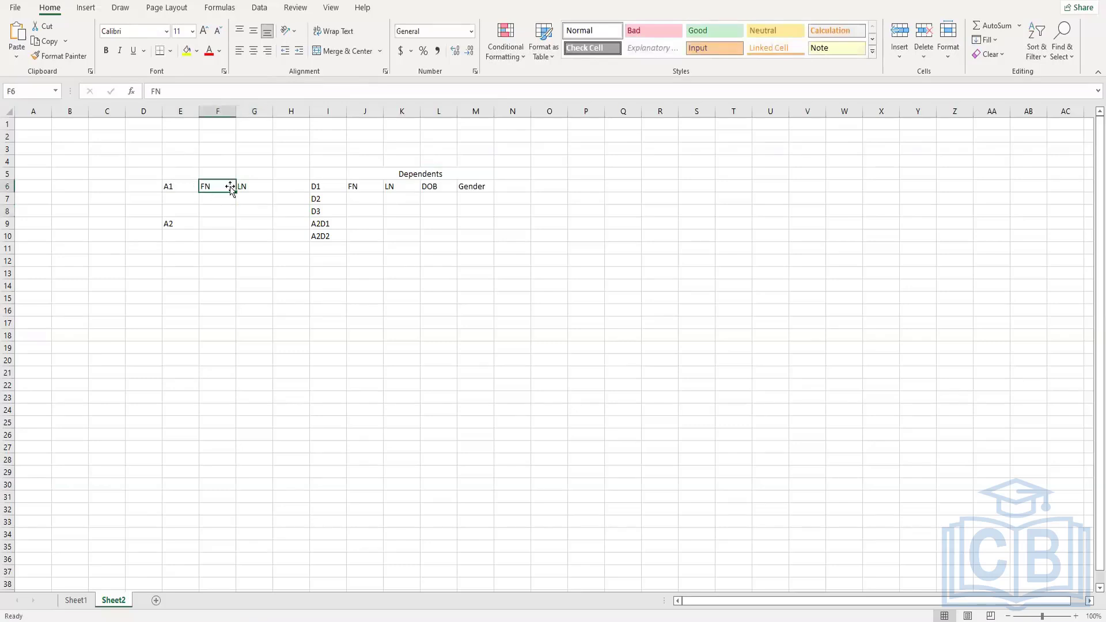
left_click(181, 186)
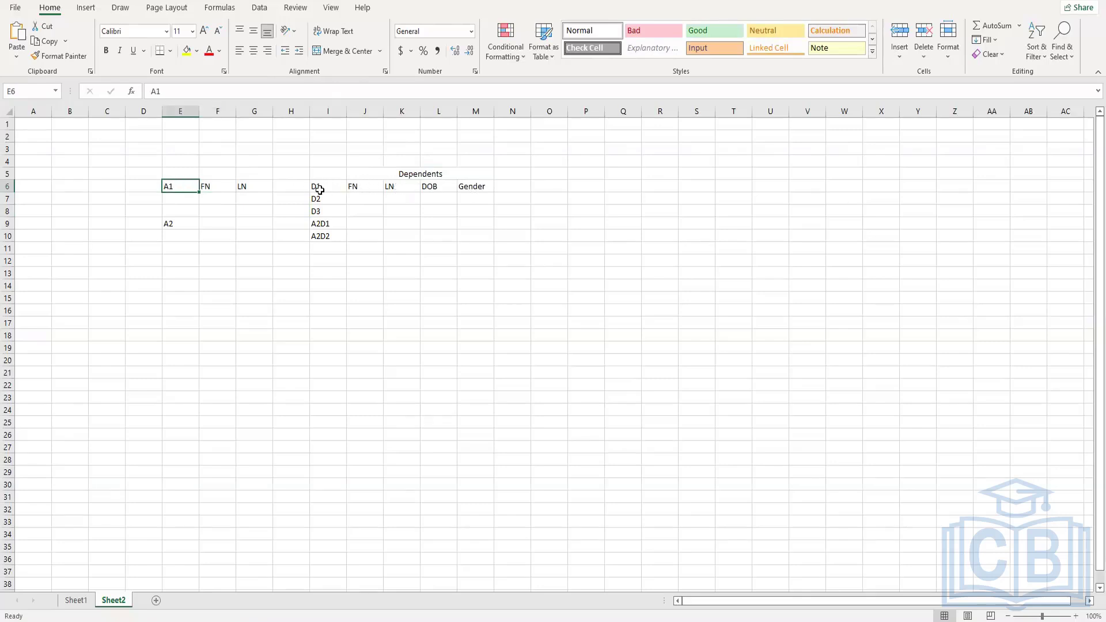
left_click_drag(359, 187, 477, 186)
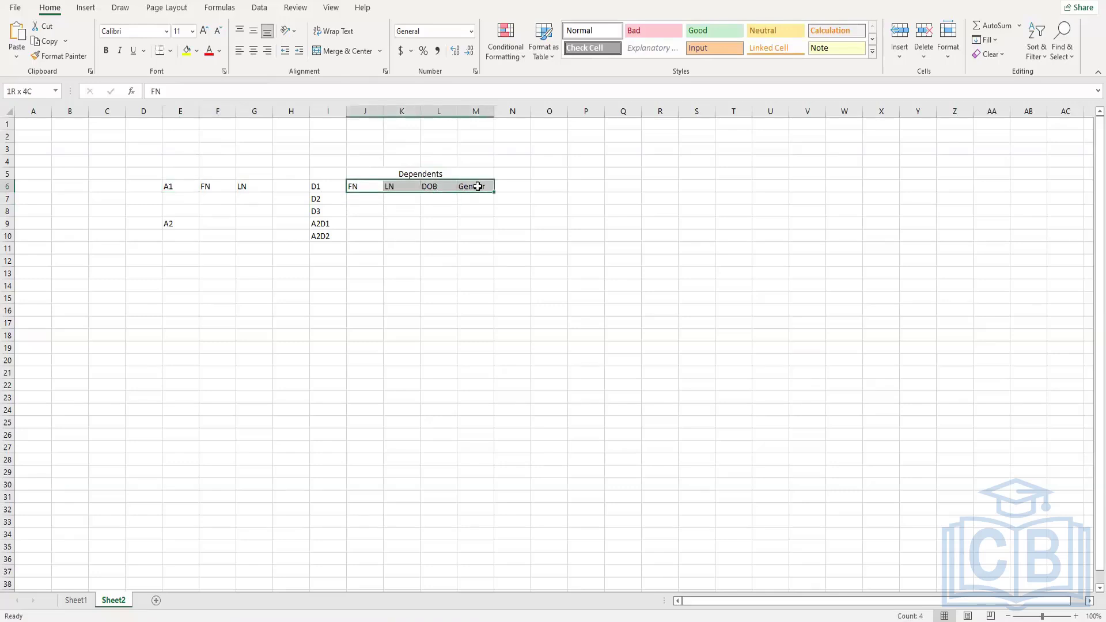
left_click(395, 174)
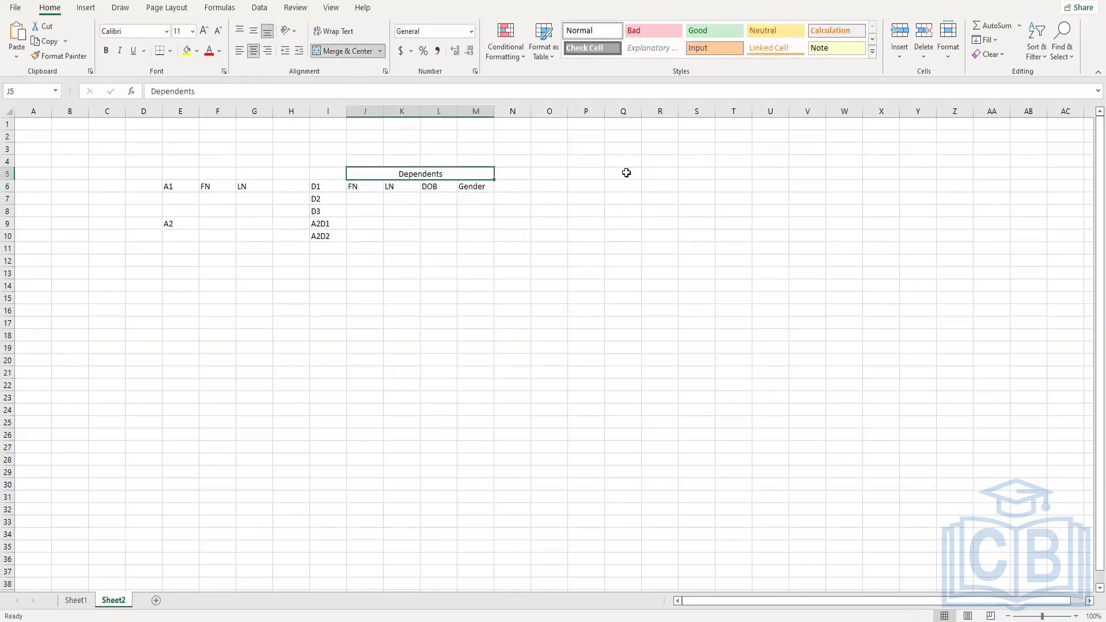
Widen column Q and enter the note "A1 -> FN" in cell Q5
left_click_drag(648, 111, 773, 115)
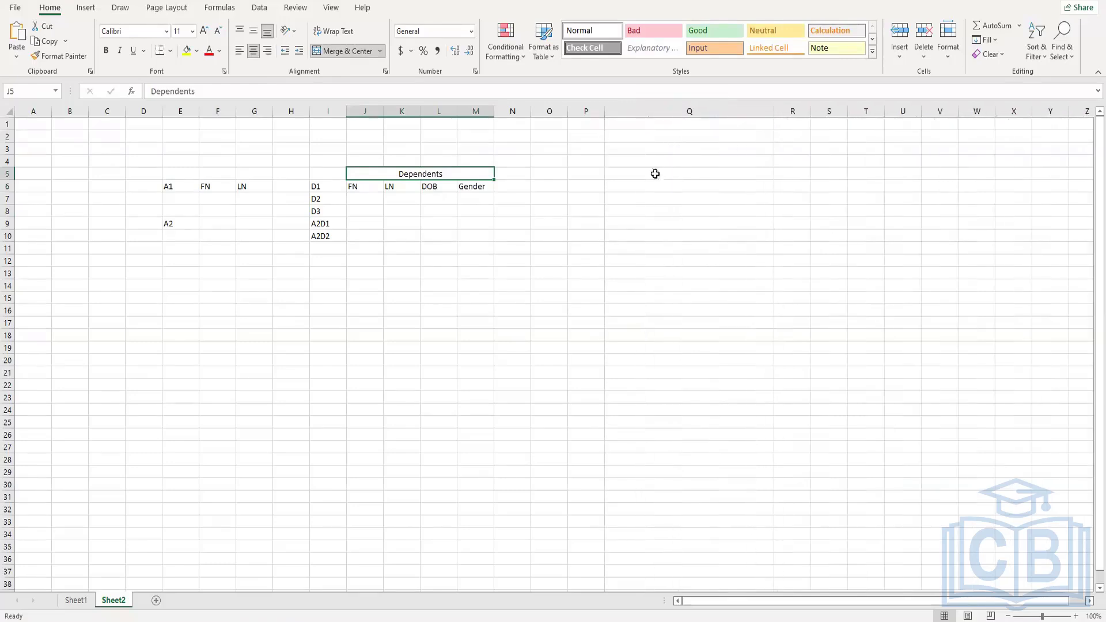
left_click(641, 174)
type("A1.FN")
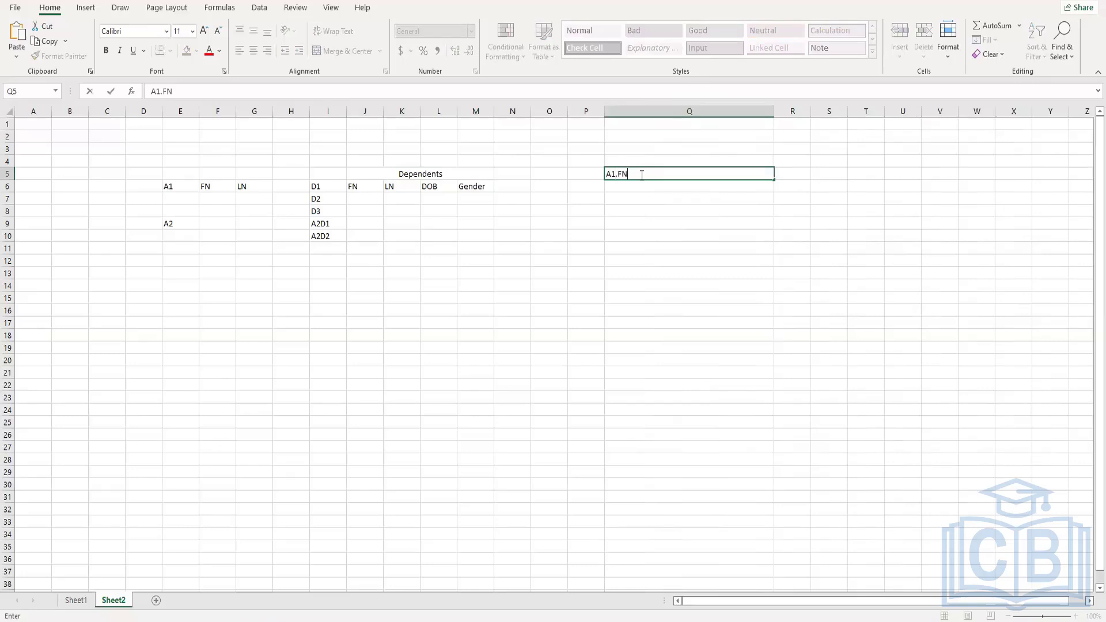
key("BackSpace")
key("BackSpace")
left_click(635, 196)
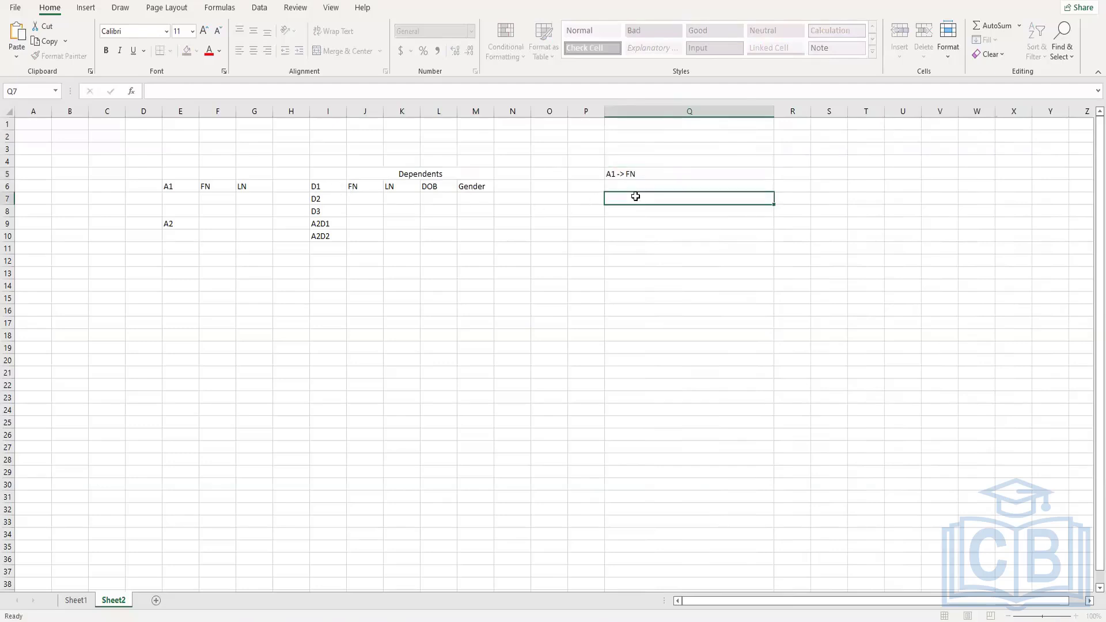
Enter the note "D1 -> FN, D2-> FN" in cell Q7
type("D")
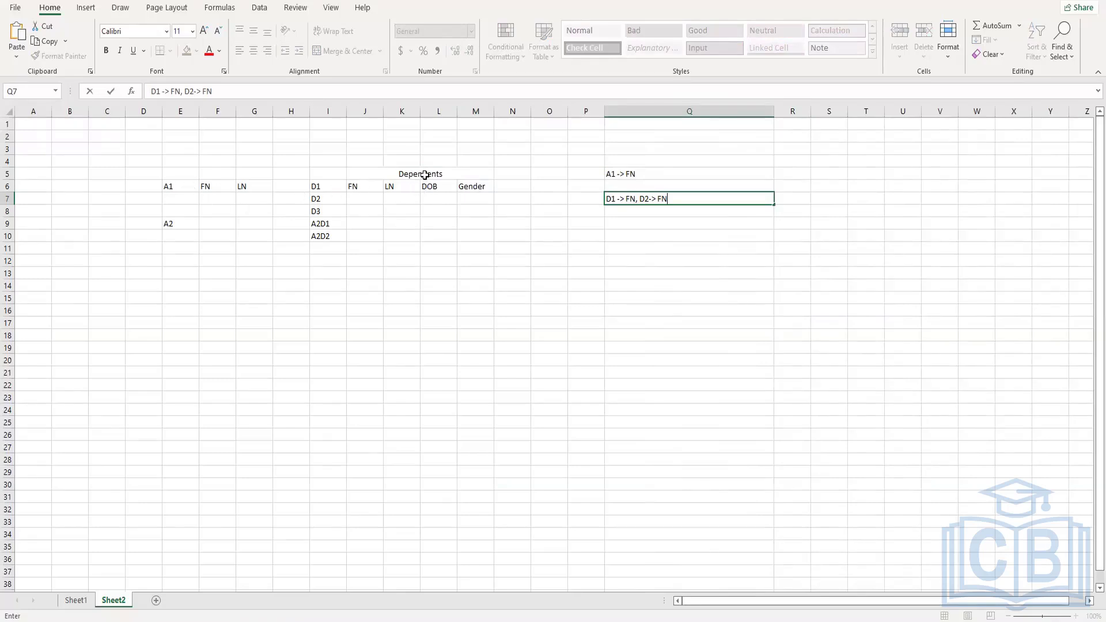
left_click_drag(369, 190, 375, 174)
left_click(401, 211)
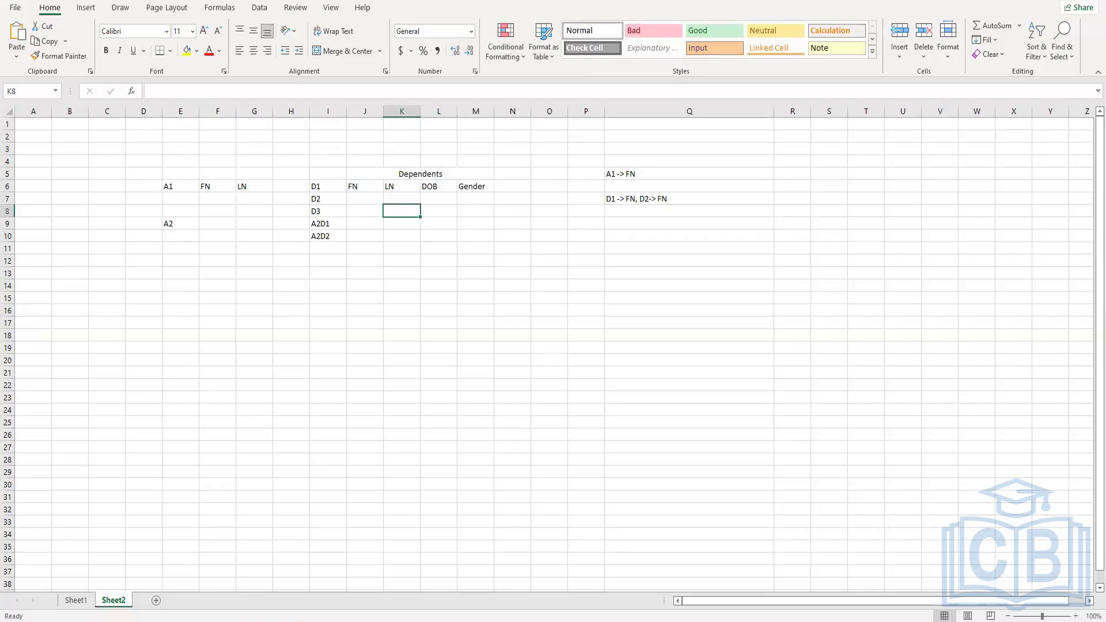
Switch to the Workday report definition and bring up its run prompts, closing them without running the report
left_click(334, 621)
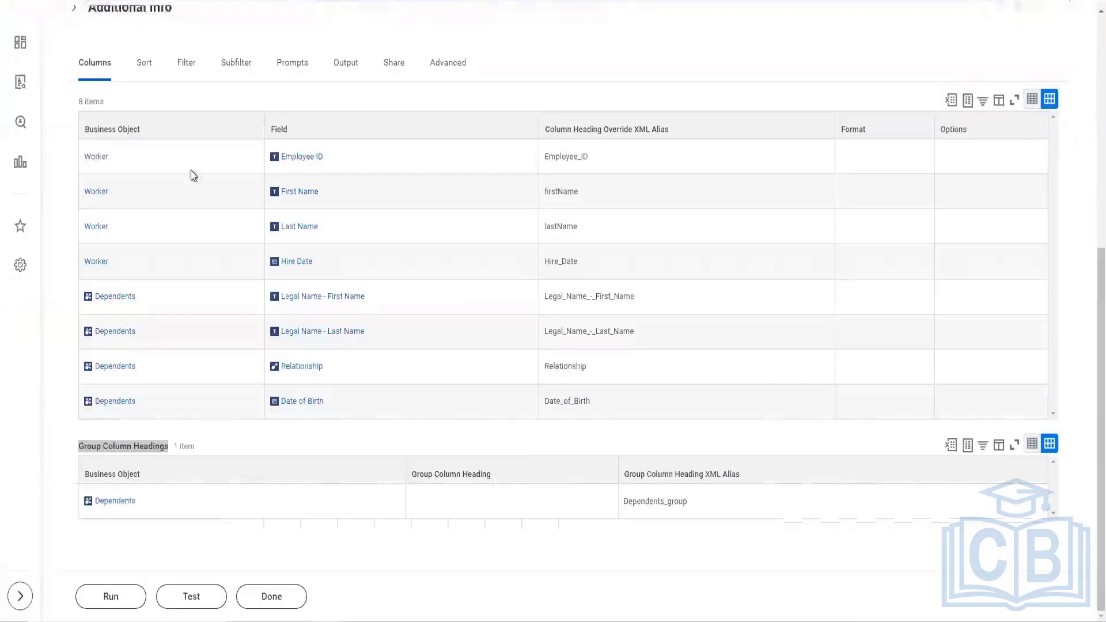
left_click(115, 597)
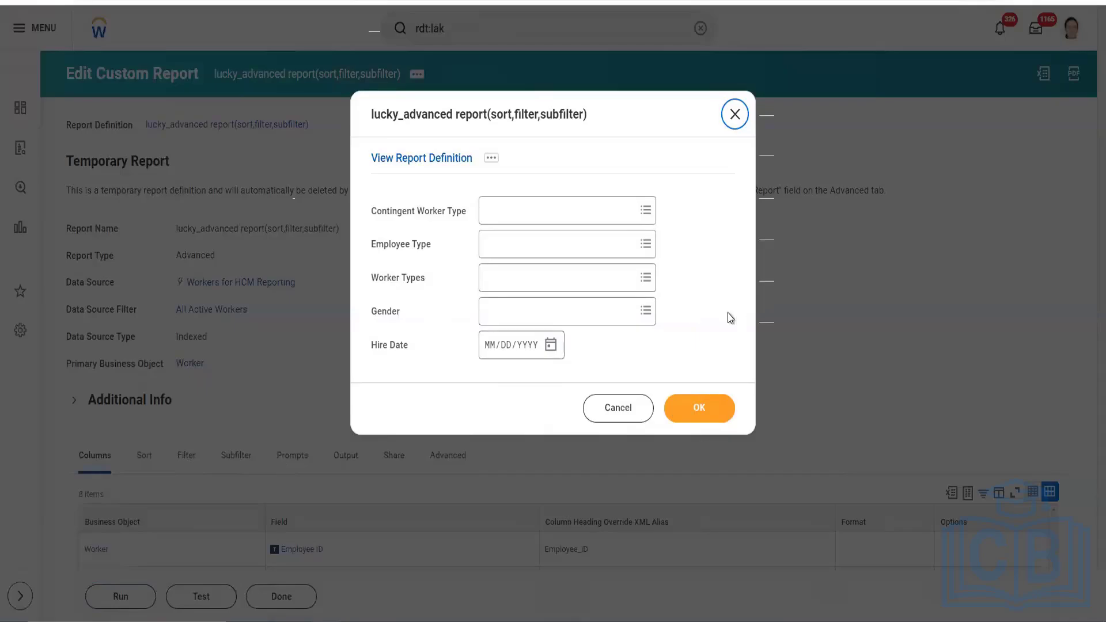
left_click(736, 114)
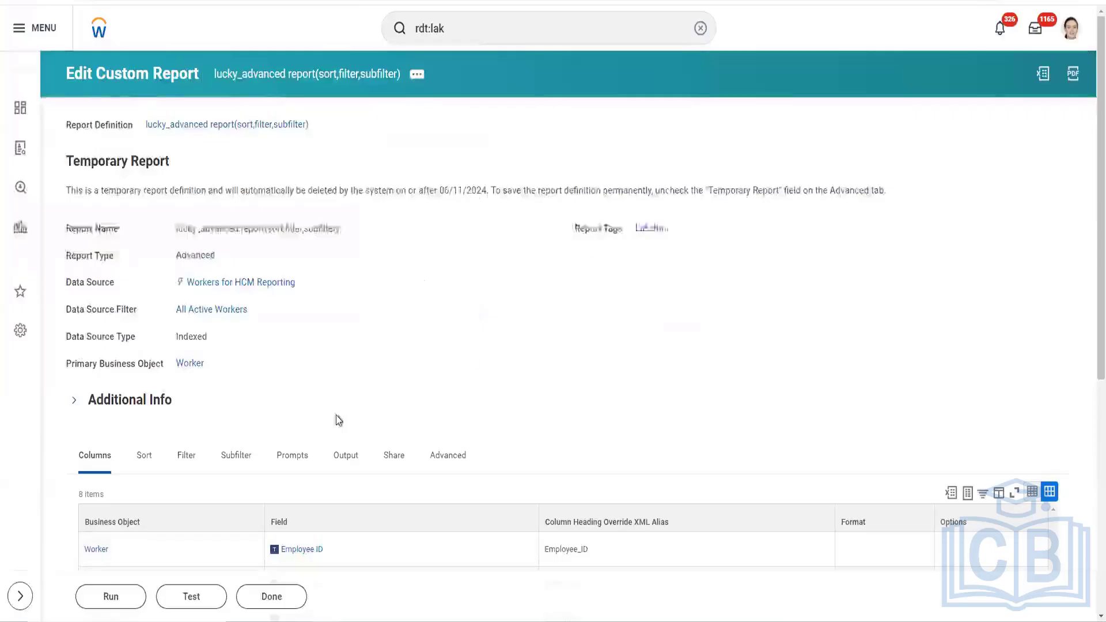
Open the report definition for editing and examine its Filter on Instances conditions
scroll(192, 339, "down", 3)
left_click(186, 327)
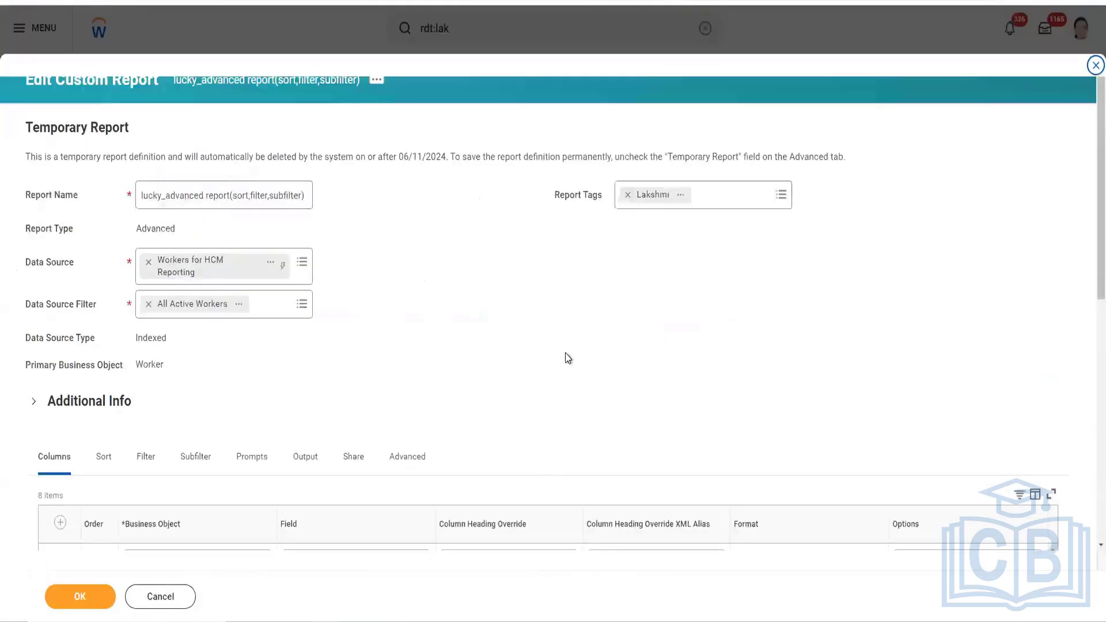
scroll(565, 357, "down", 5)
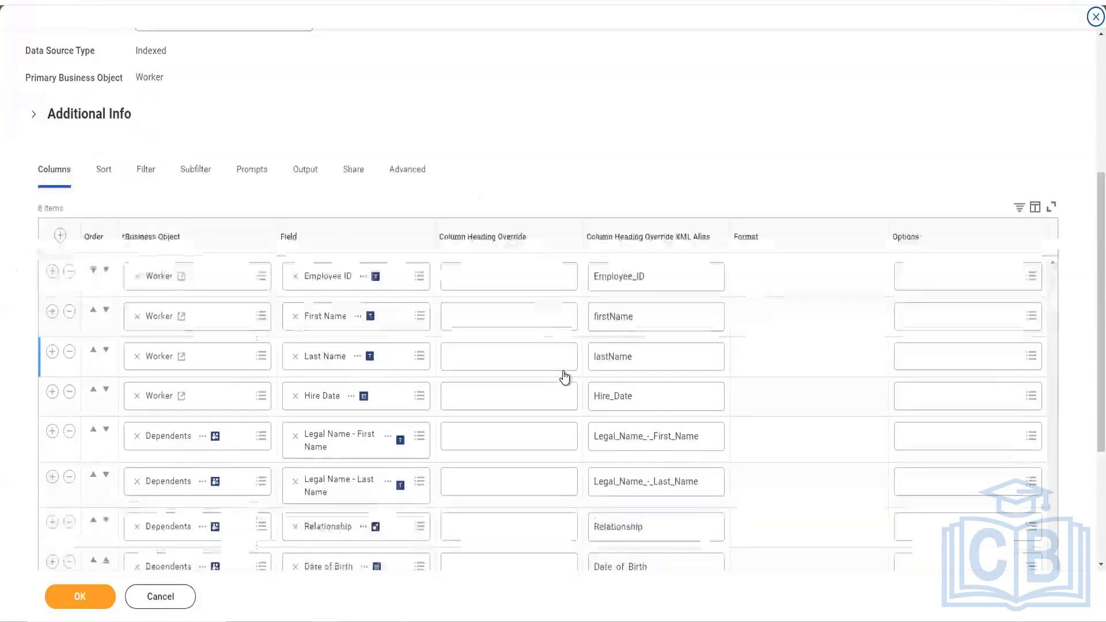
left_click(152, 173)
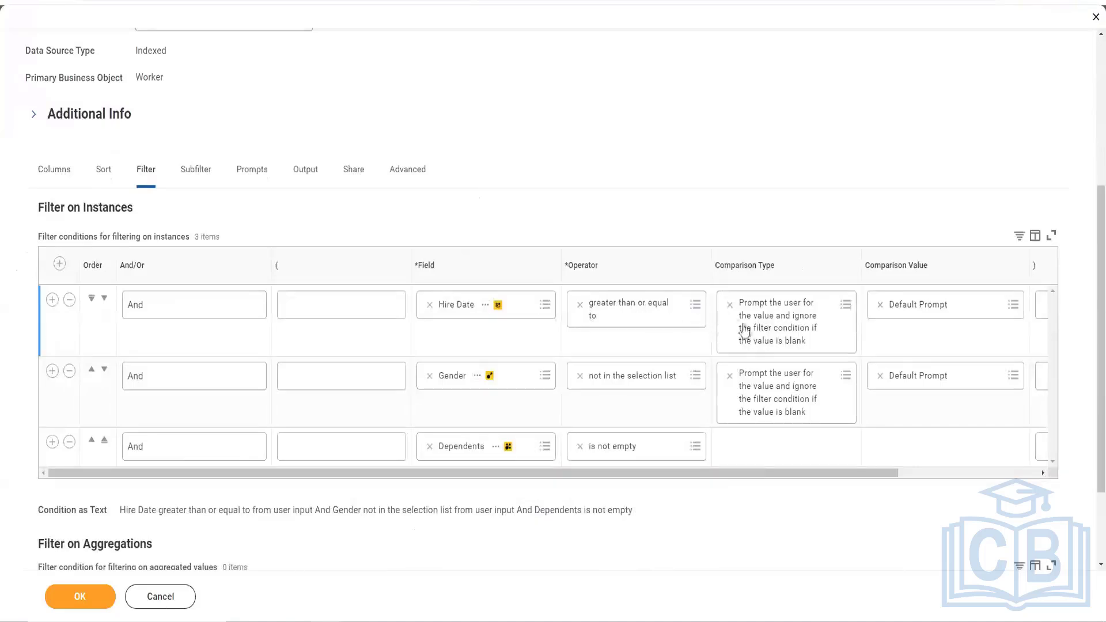
Save the report definition with its existing filter conditions, accepting the alerts
left_click(85, 605)
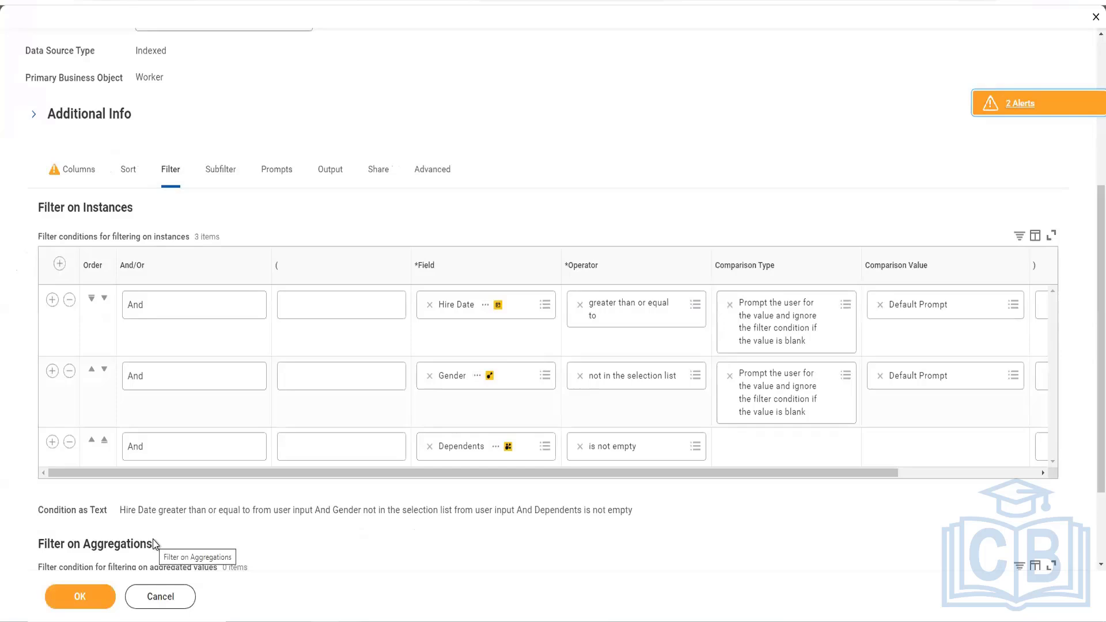
scroll(516, 229, "down", 2)
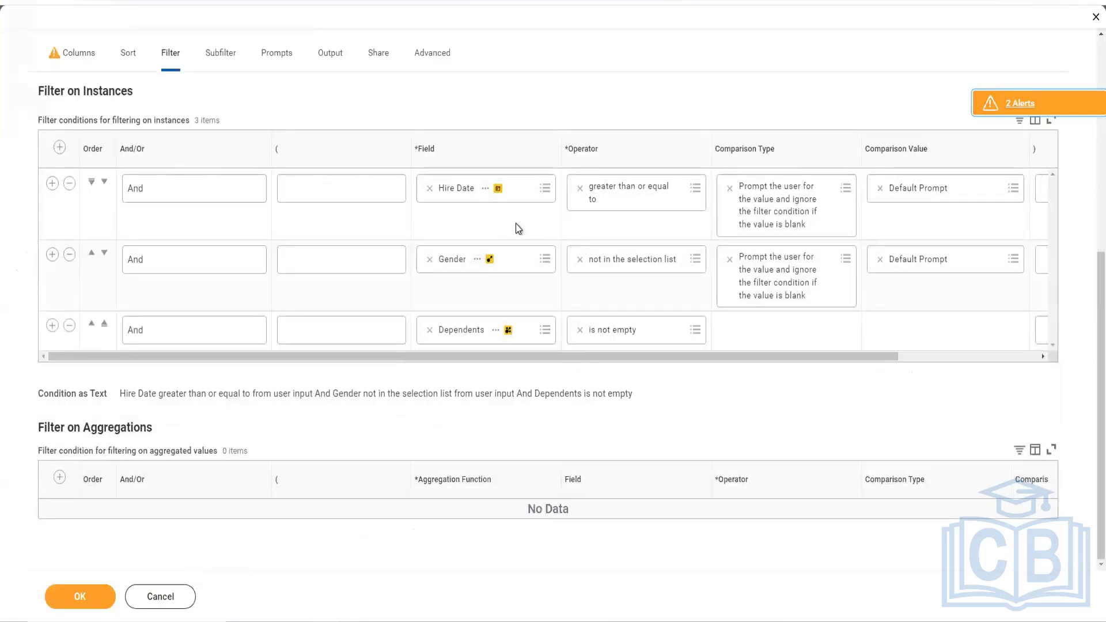
left_click(82, 599)
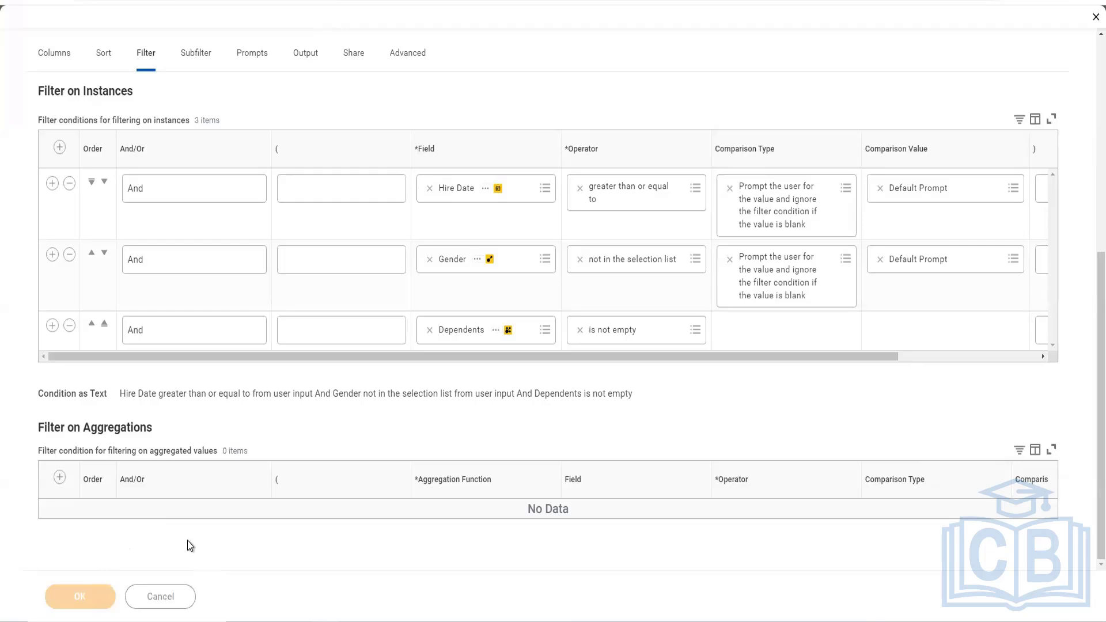
Run the advanced report with all prompt values left blank
scroll(144, 564, "down", 2)
left_click(132, 599)
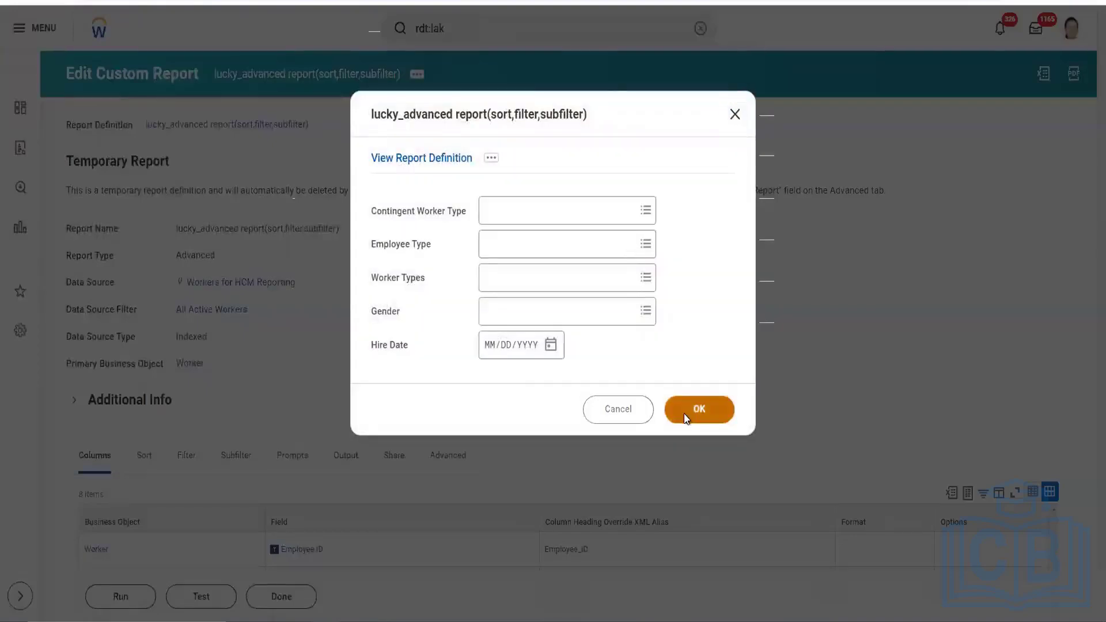
left_click(684, 414)
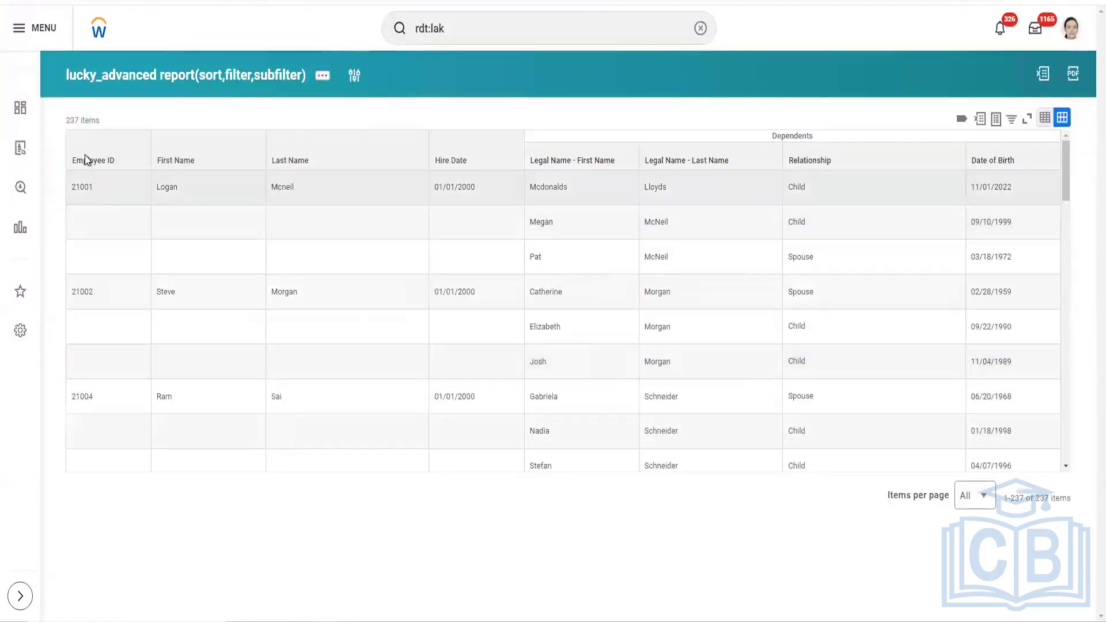
Examine the first worker's rows in the report output, comparing the worker columns with the columns under the Dependents heading
double_click(84, 187)
left_click_drag(248, 201, 340, 188)
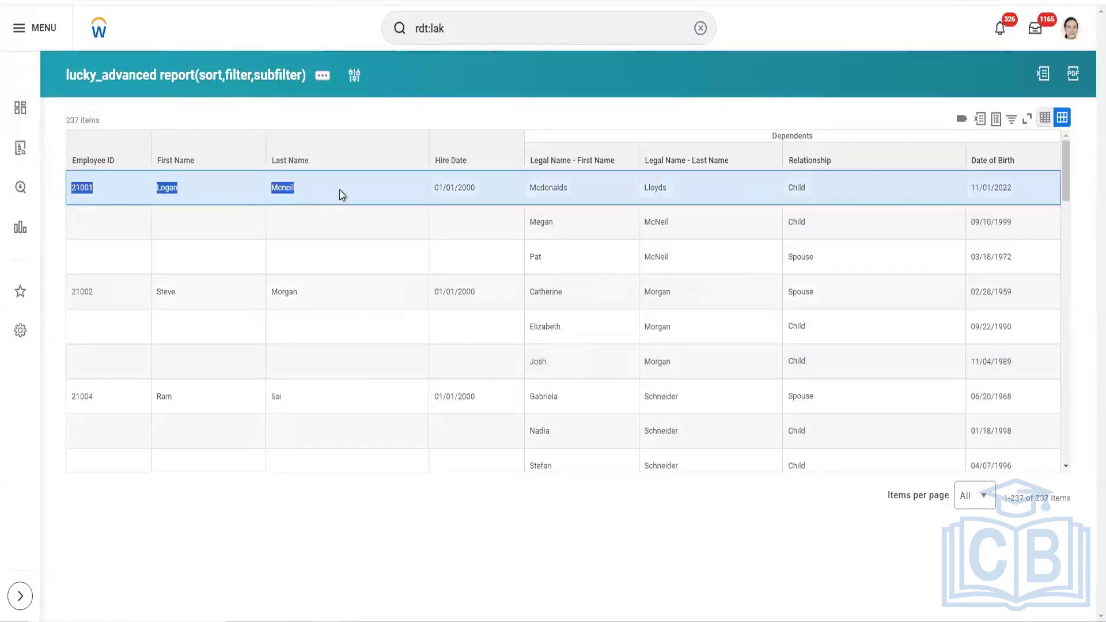
triple_click(102, 222)
left_click_drag(261, 265, 353, 266)
left_click(703, 120)
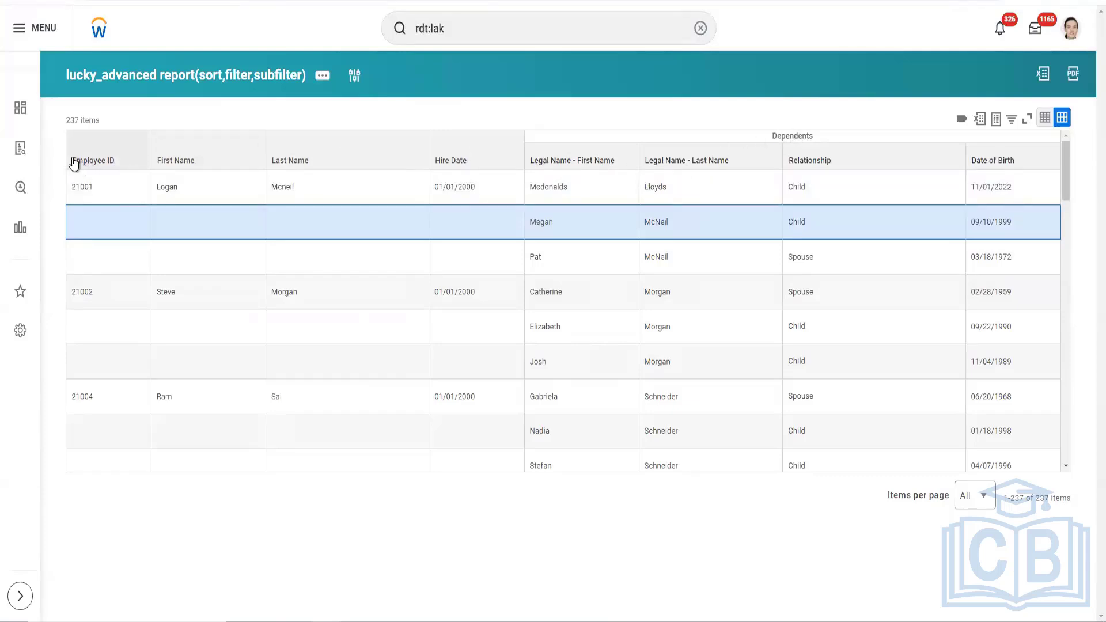
Compare the Employee ID and Legal Name - First Name column headings with the Dependents group heading in the report output
left_click_drag(73, 161, 116, 165)
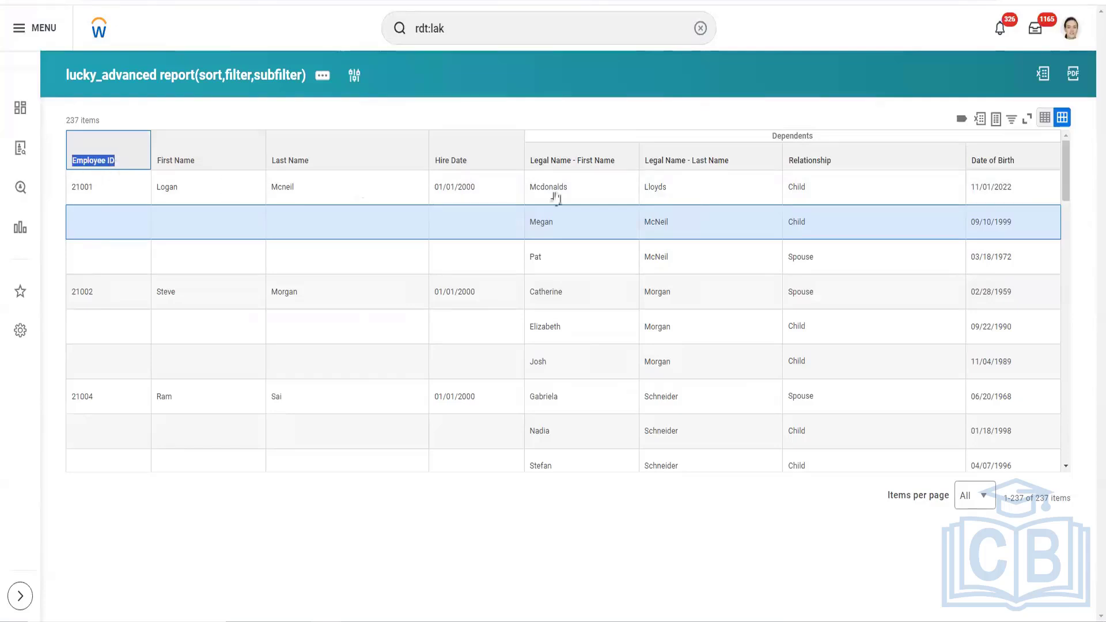
left_click_drag(530, 164, 606, 165)
left_click(650, 122)
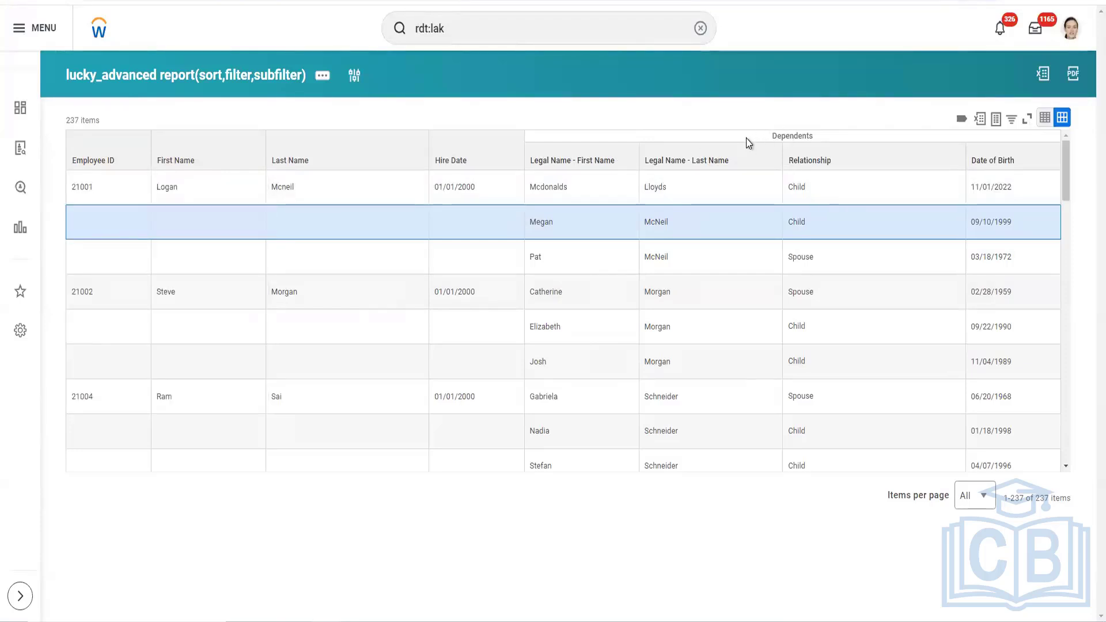
left_click(88, 165)
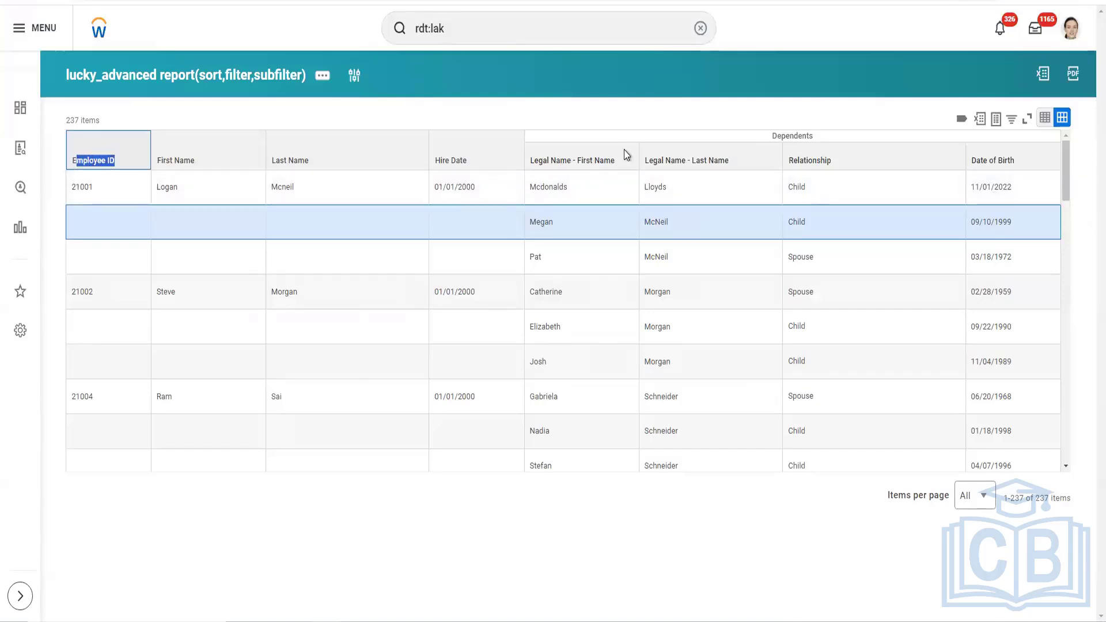
left_click_drag(615, 161, 522, 160)
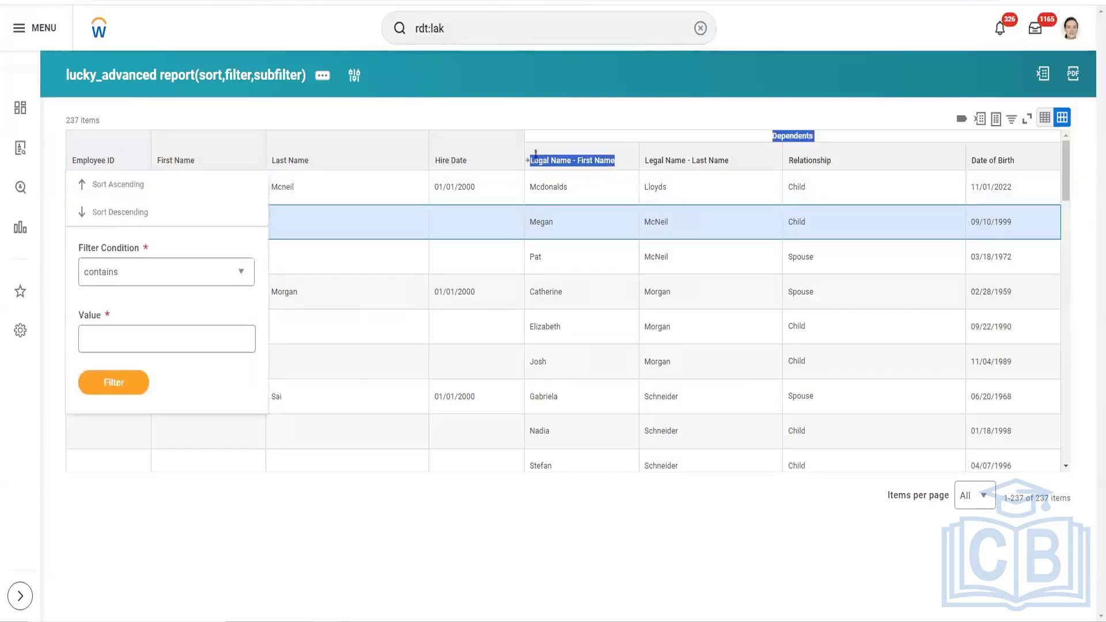
left_click(838, 113)
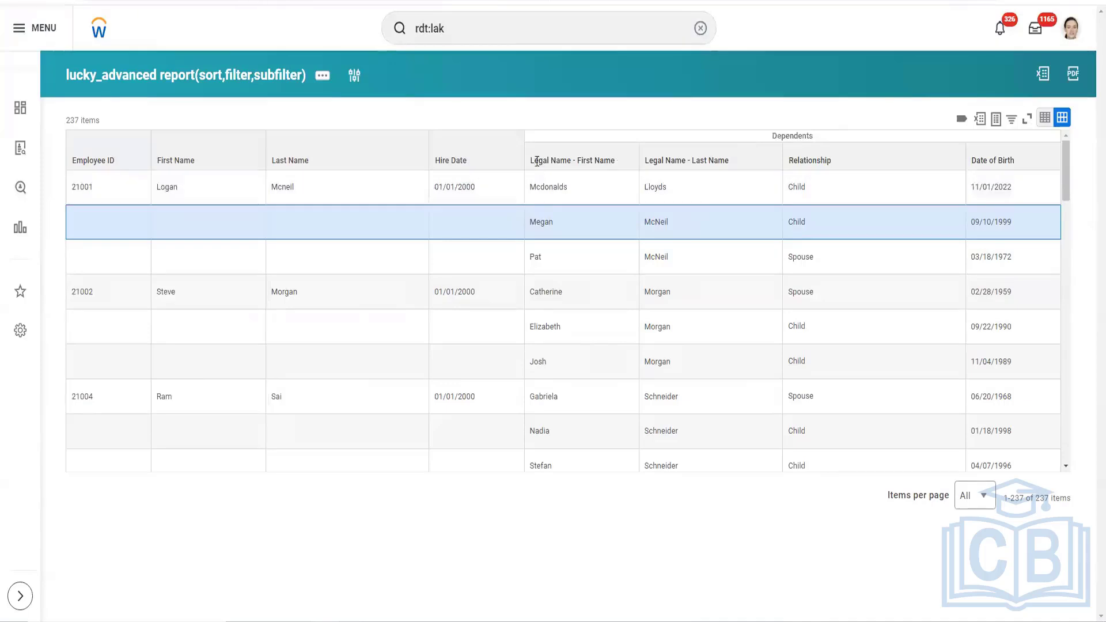
left_click_drag(768, 139, 814, 138)
left_click_drag(770, 136, 818, 137)
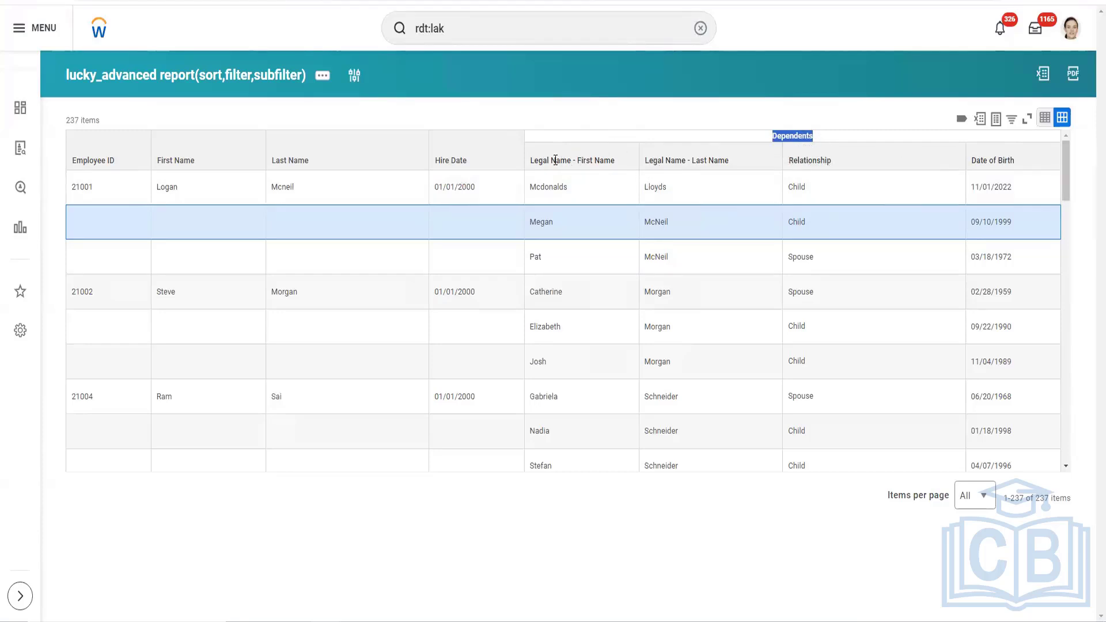
left_click_drag(534, 160, 778, 132)
left_click(778, 133)
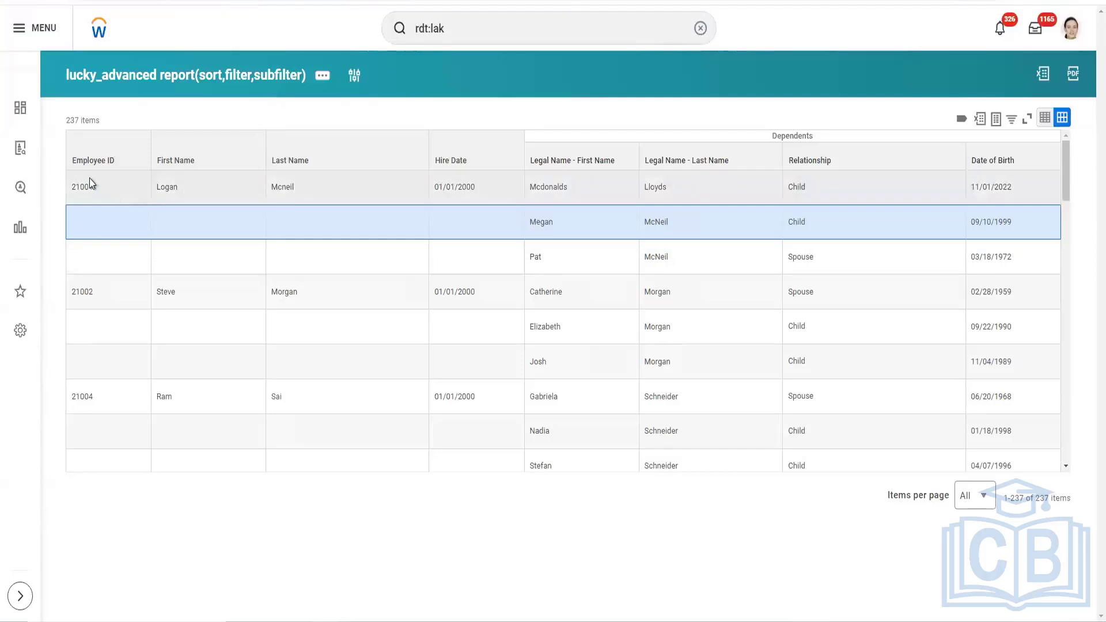
left_click(129, 165)
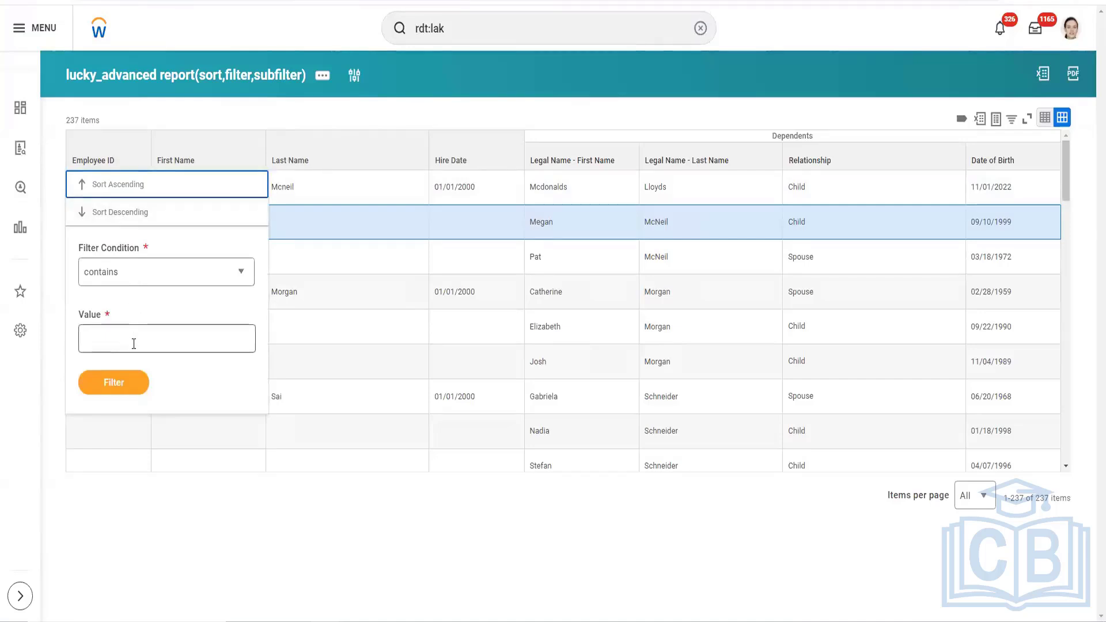
left_click(689, 94)
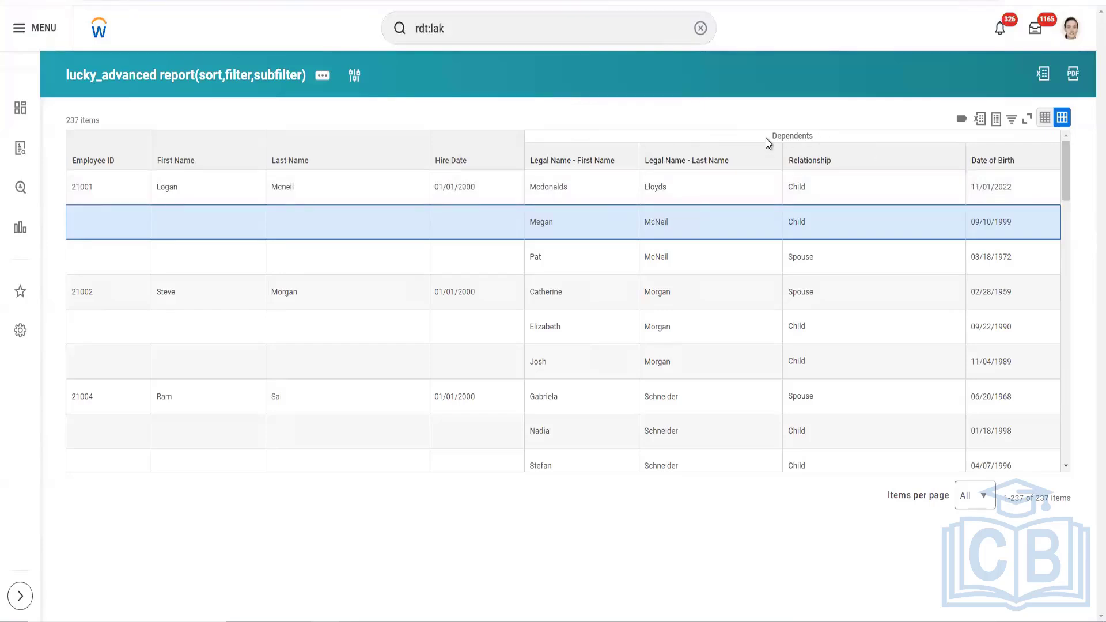
left_click_drag(766, 137, 824, 137)
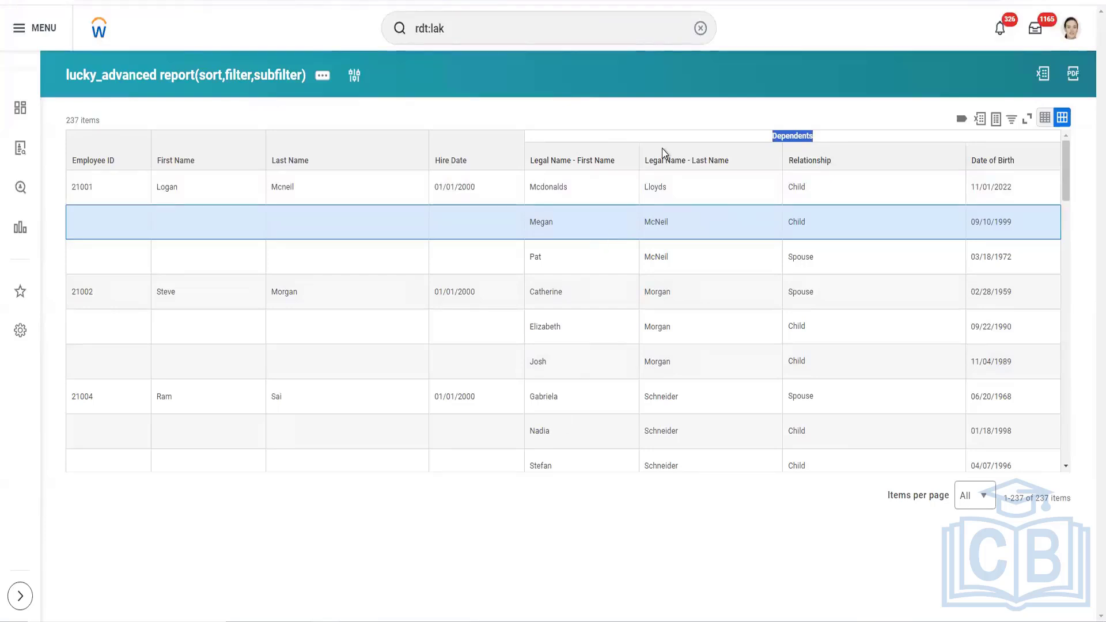
left_click(625, 237)
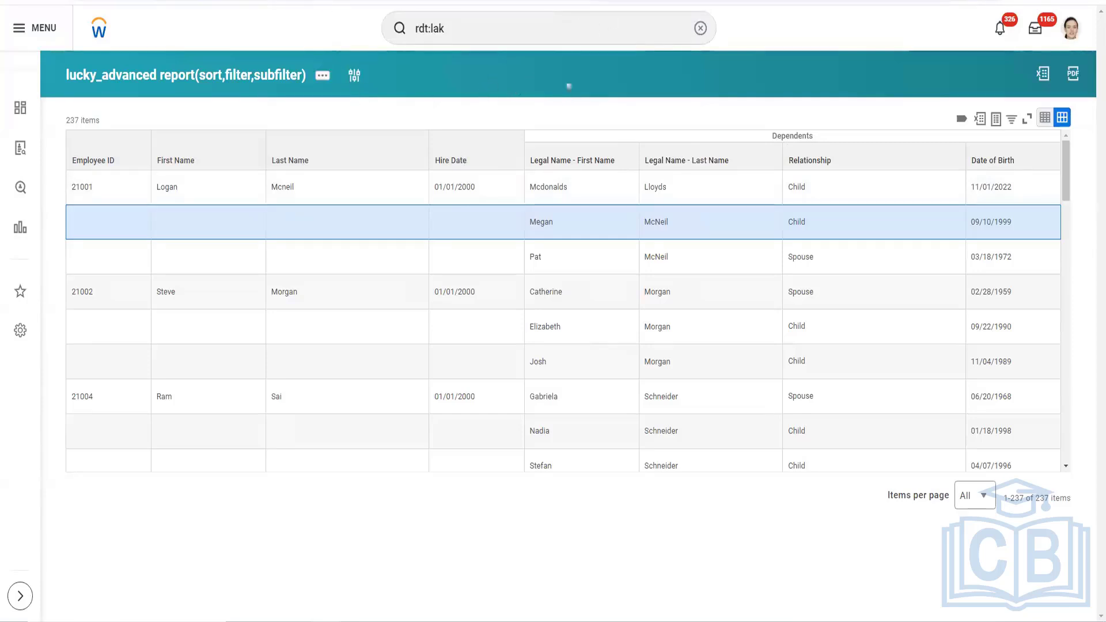
Search for "create inte sys user" and open the Create Integration System User task
right_click(1071, 43)
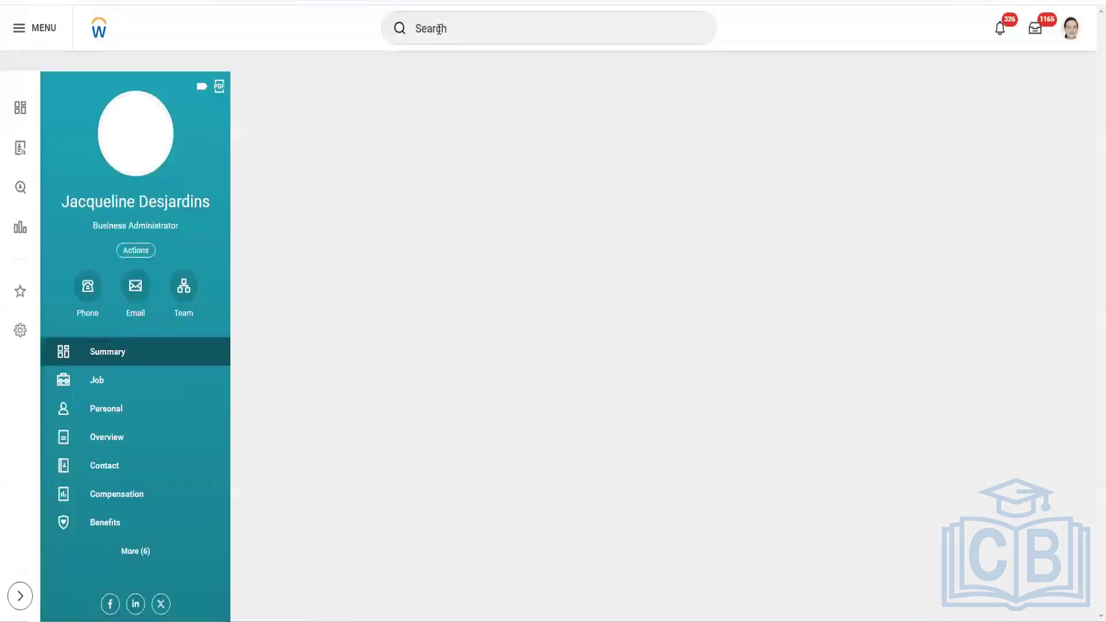
left_click(439, 29)
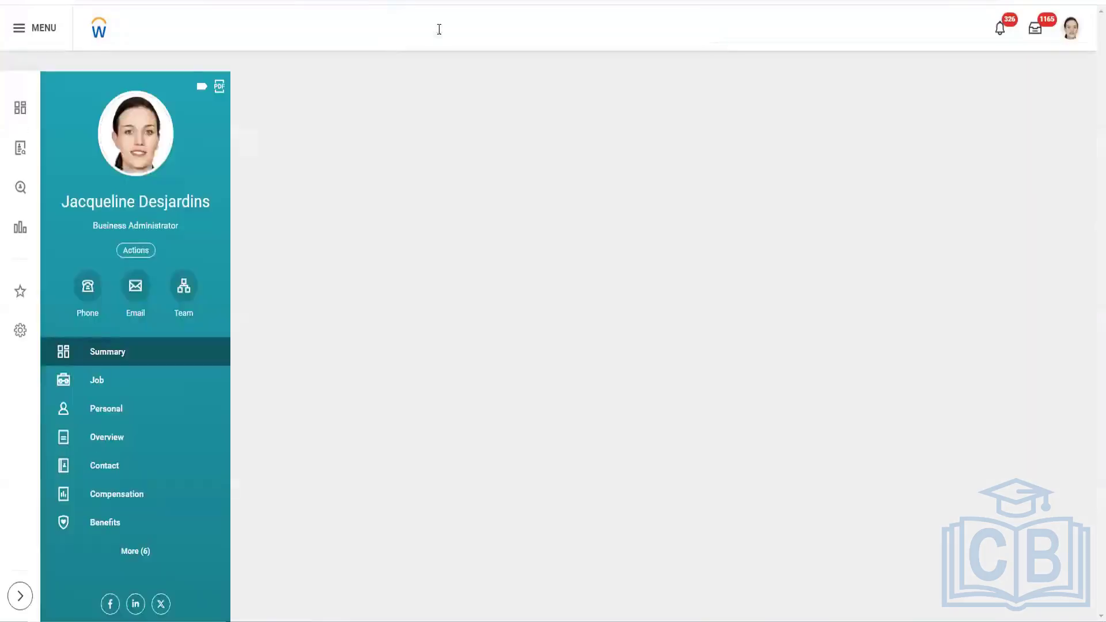
type("create")
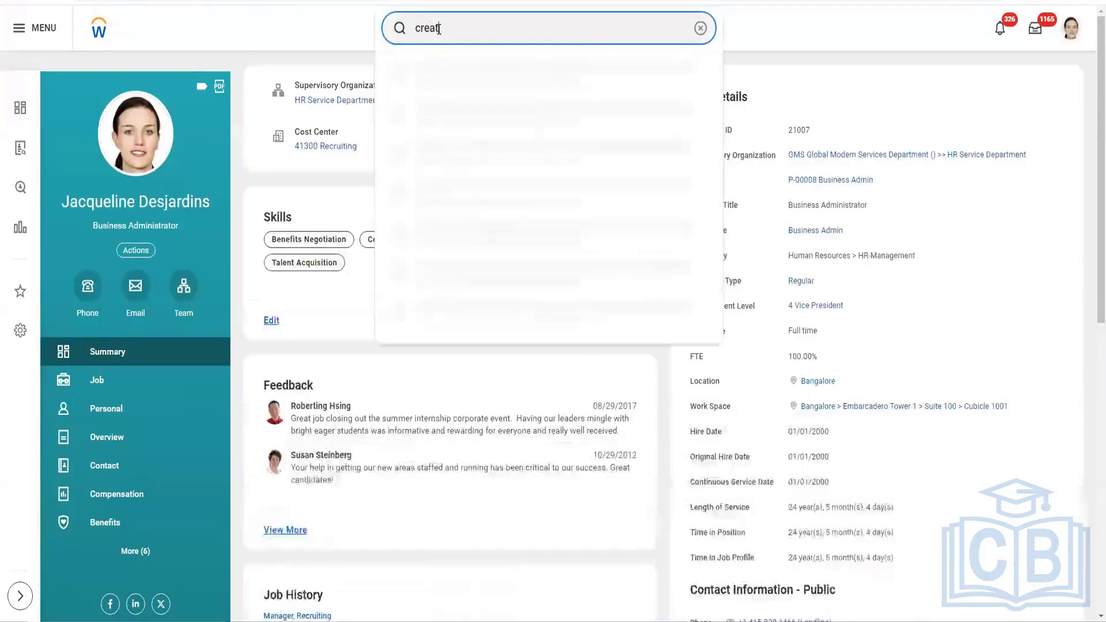
type(" inte sys")
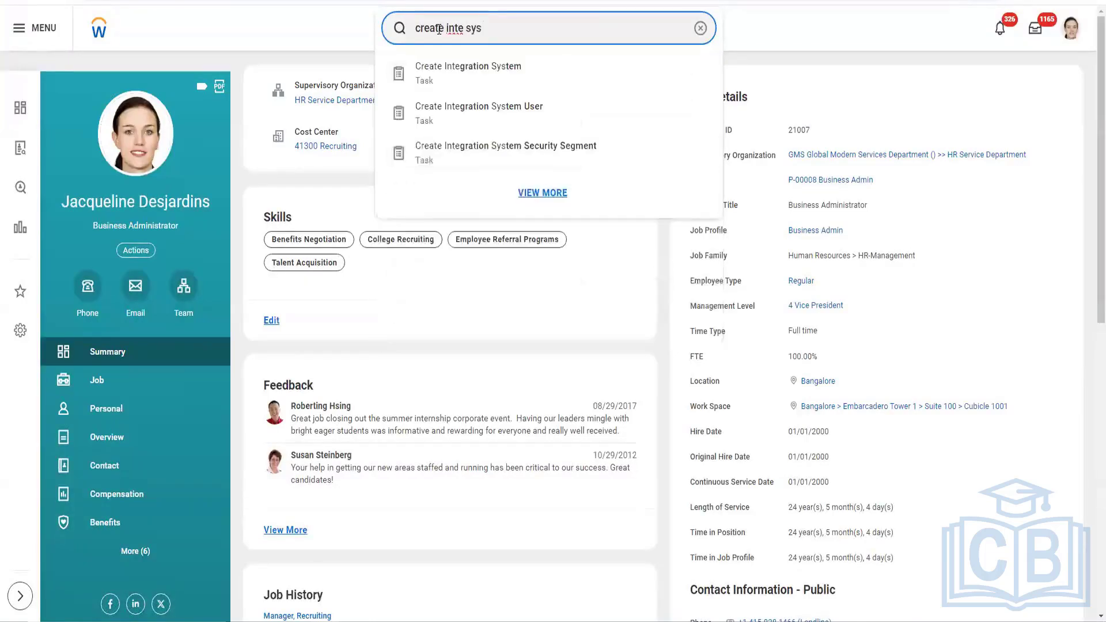
type(" user")
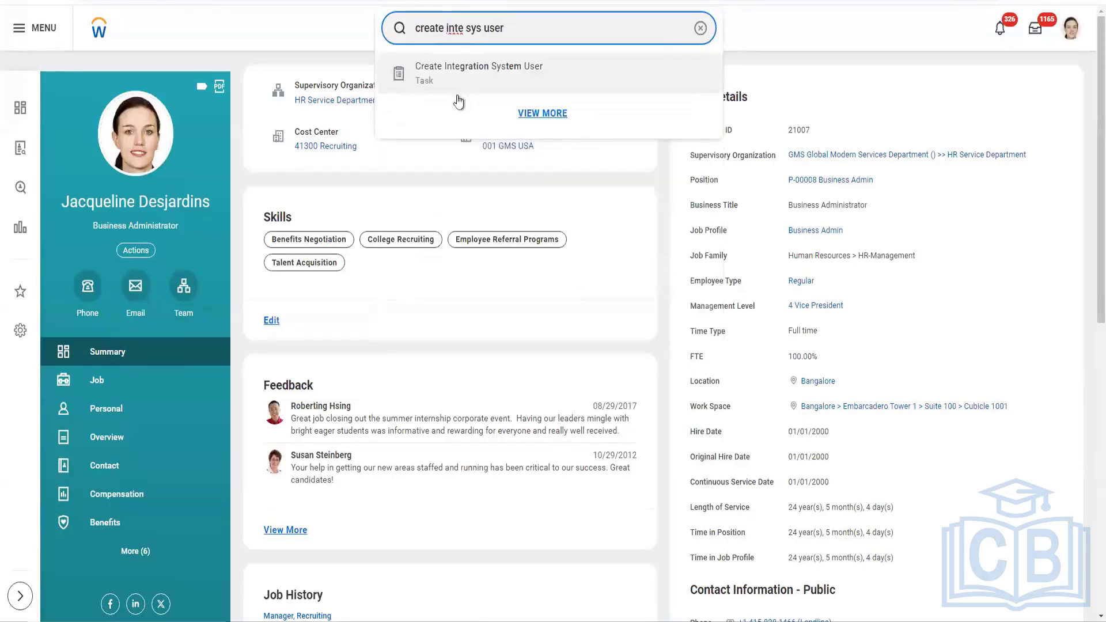
left_click(471, 80)
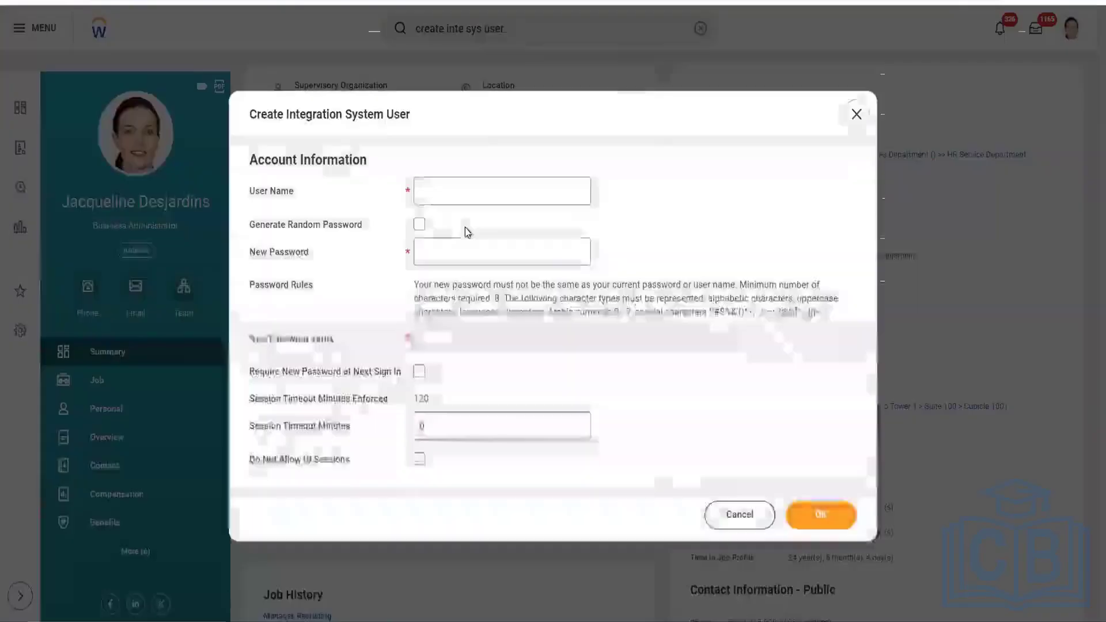
Enter the new integration account's user name, with the ISU_ prefix and the _Batch2 suffix
left_click(454, 192)
type("IS")
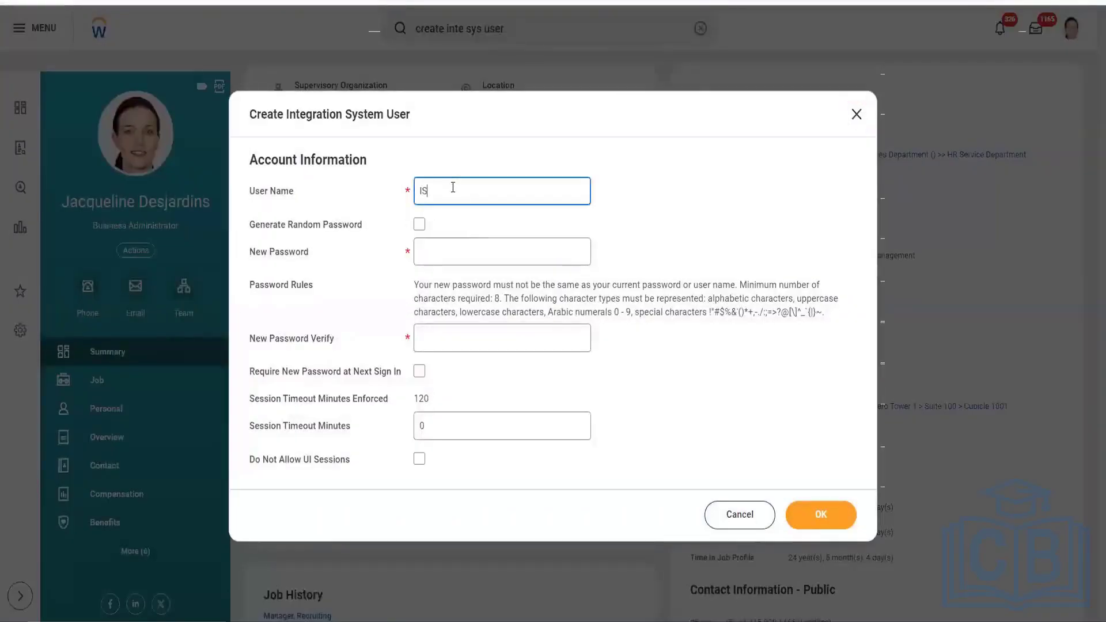
key("BackSpace")
key("BackSpace")
type("ISU_Ganesh_Batch2")
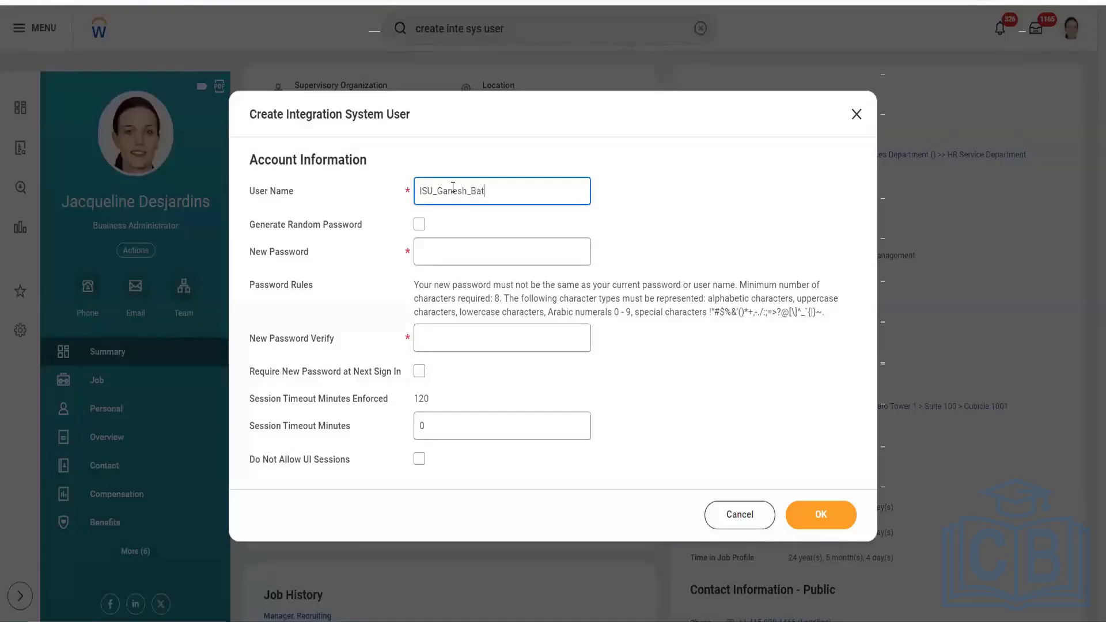
Enter the account password in New Password and New Password Verify, leave UI sessions allowed, and create the integration system user
left_click(455, 254)
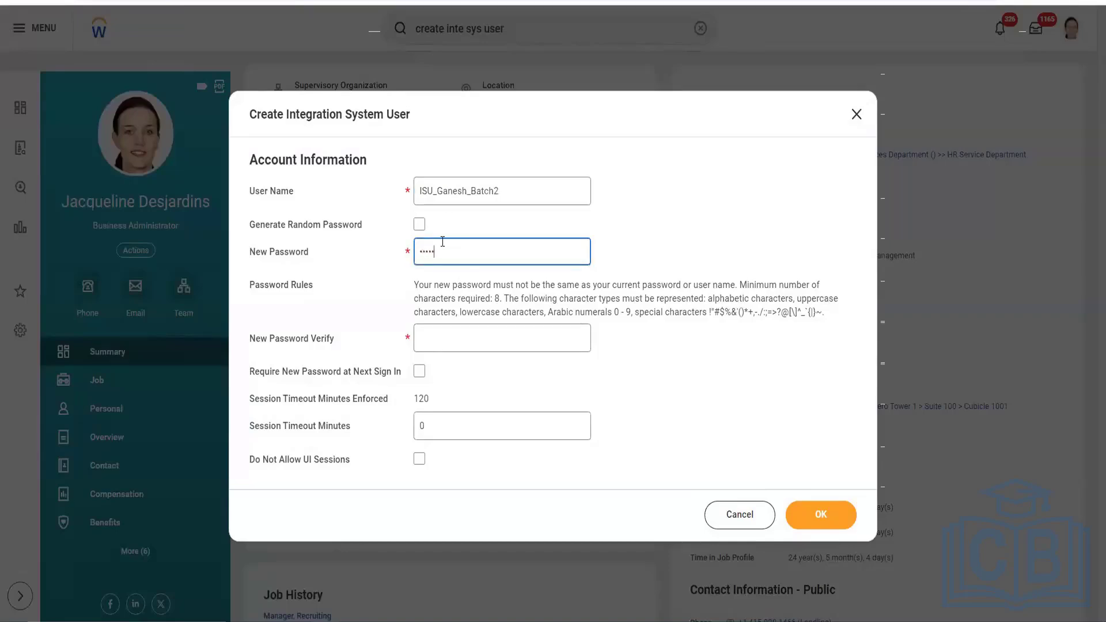
type("•••••••••••")
left_click(504, 338)
type("•••••")
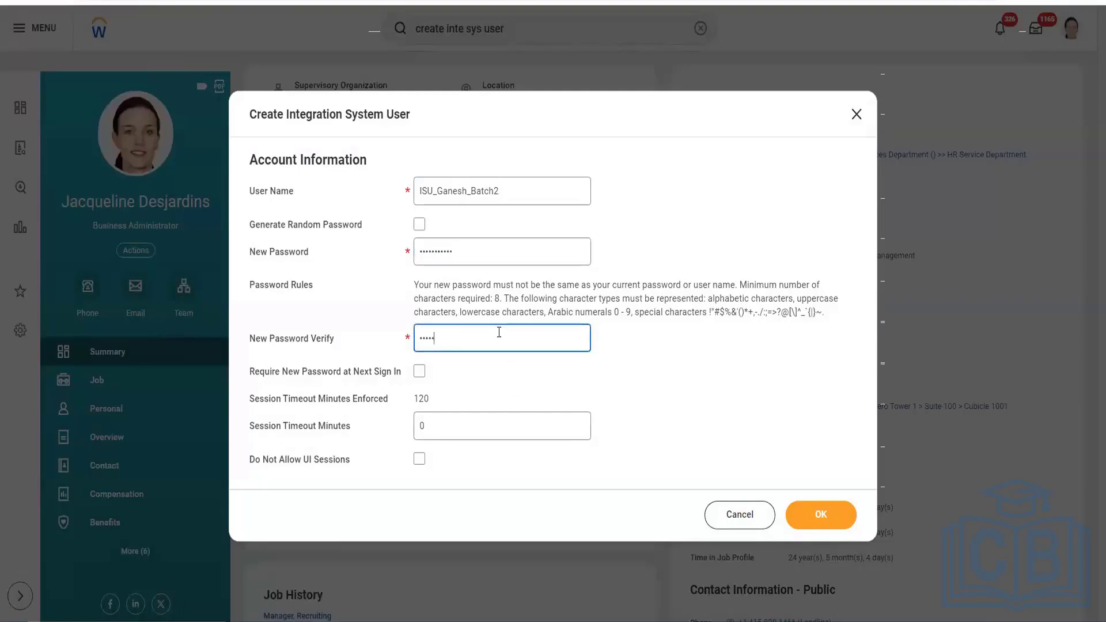
type("••••")
left_click(419, 459)
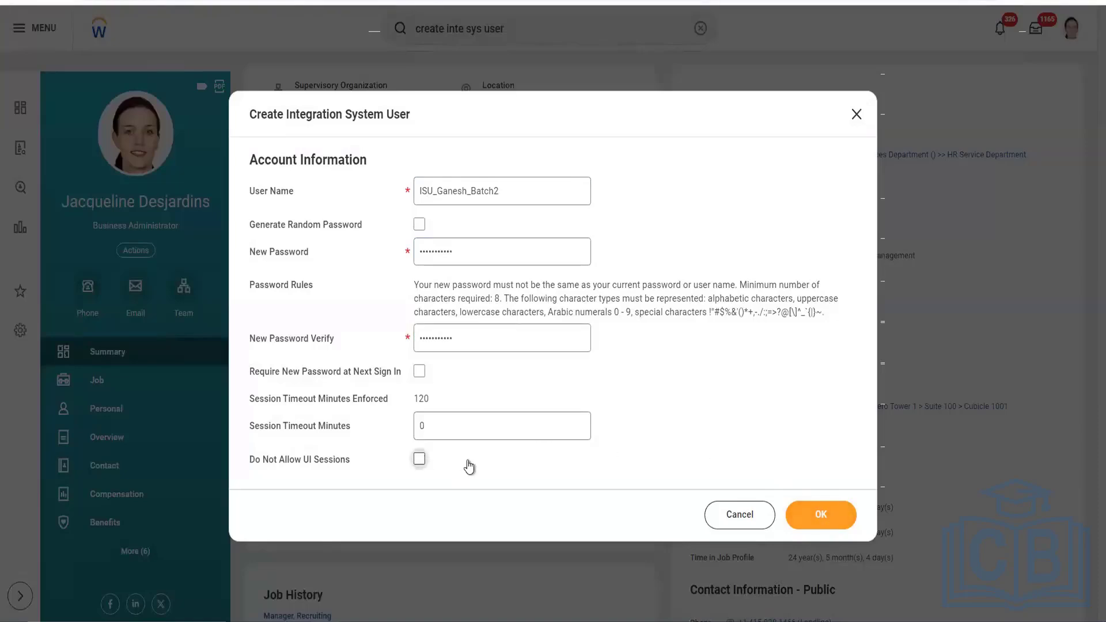
left_click(822, 525)
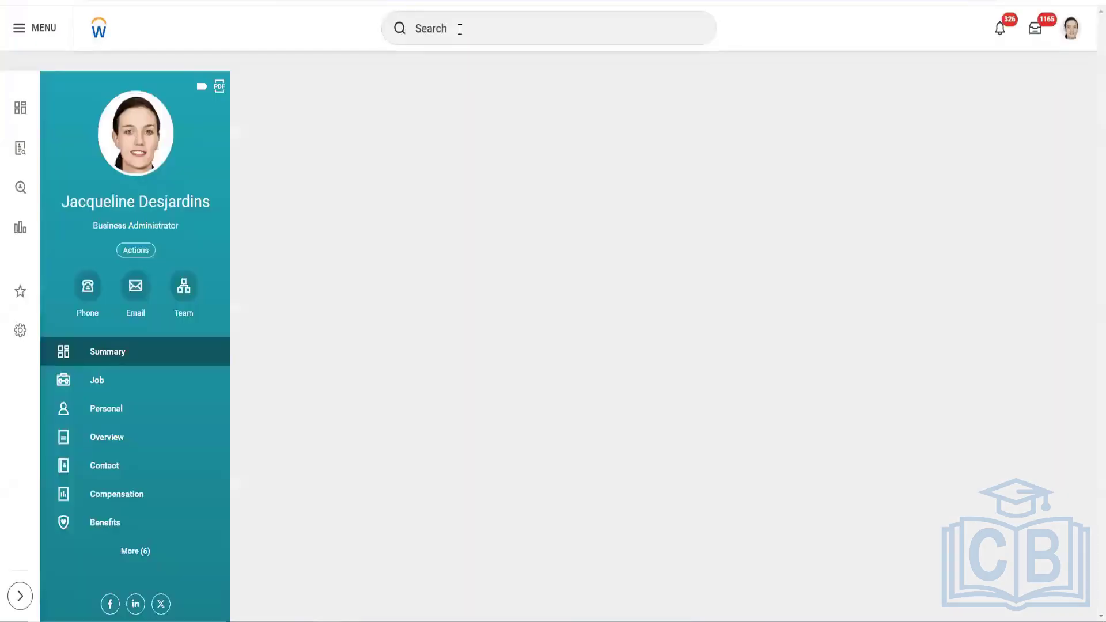
Search for "create sec gr" and open the Create Security Group task
left_click(459, 29)
type("crea")
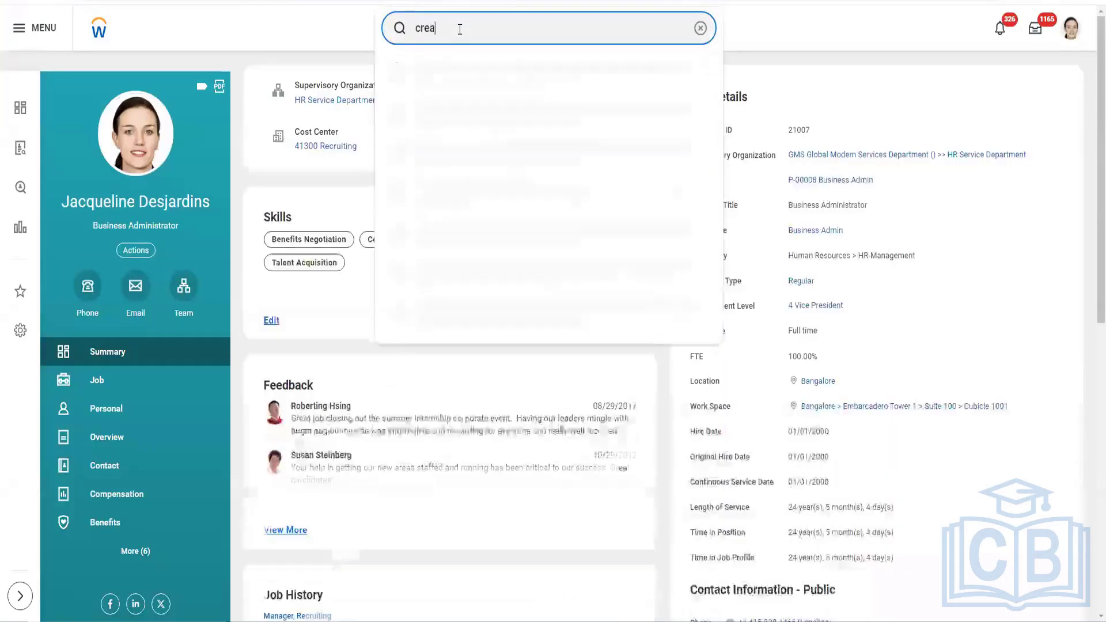
type("et se")
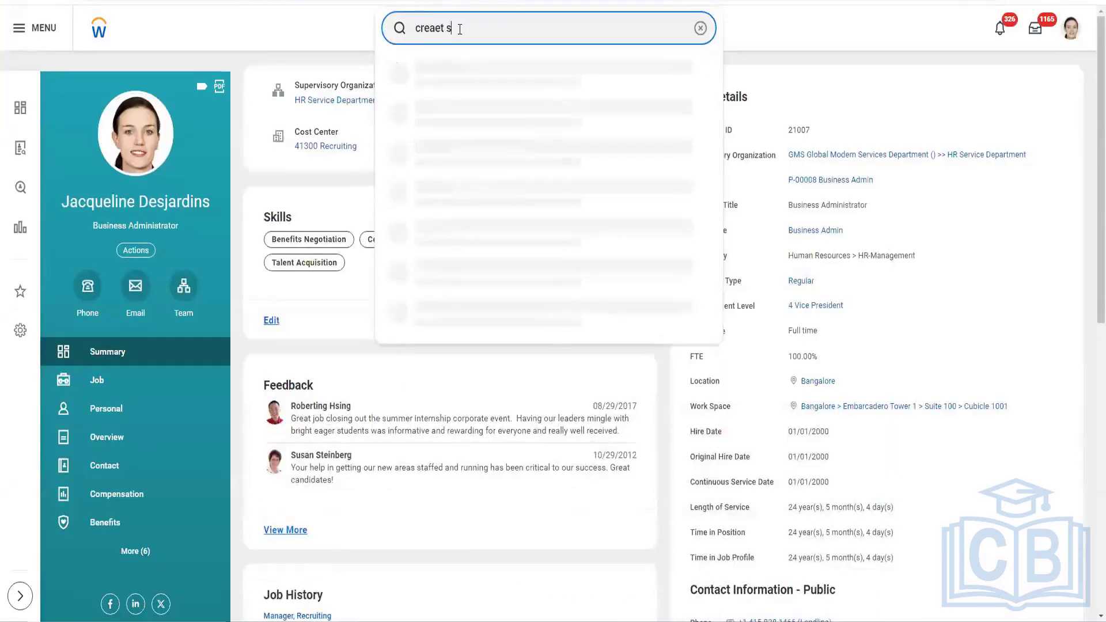
key("BackSpace")
key("BackSpace")
key("BackSpace")
key("BackSpace")
key("BackSpace")
type("te sec gr")
left_click(500, 80)
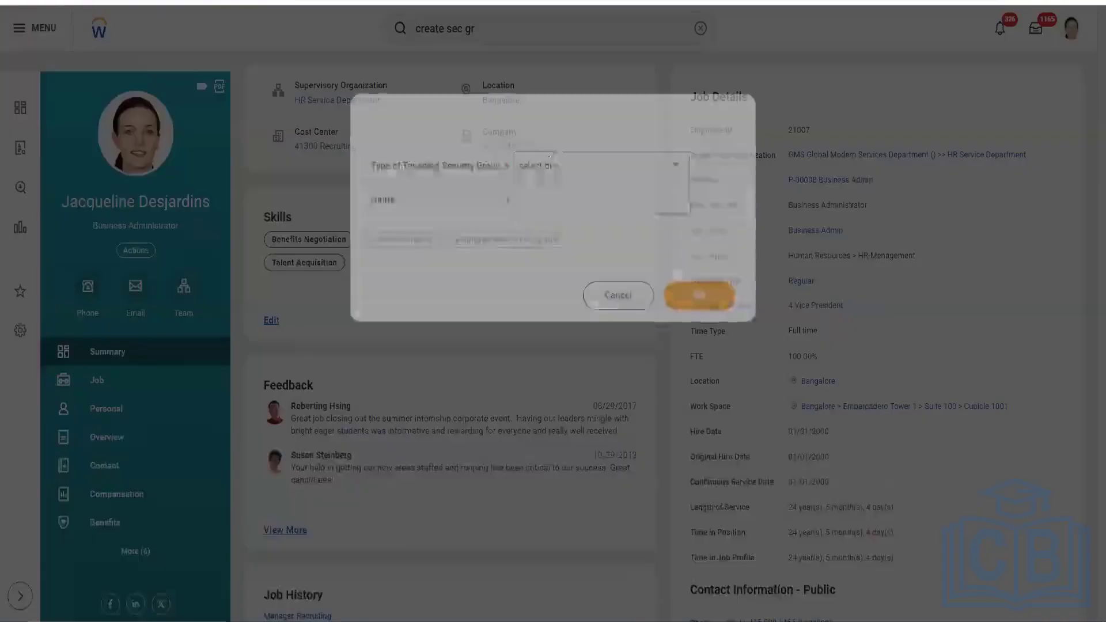
Create an Integration System Security Group (Unconstrained), naming it with the ISSG_ prefix and the same suffix as the integration user
left_click(572, 166)
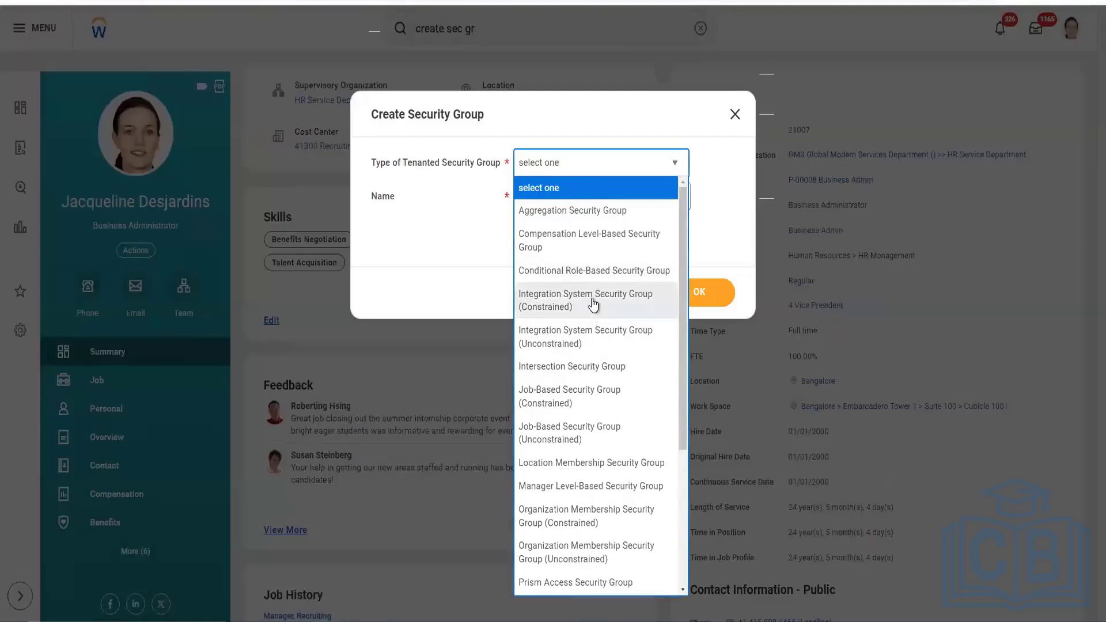
left_click(601, 339)
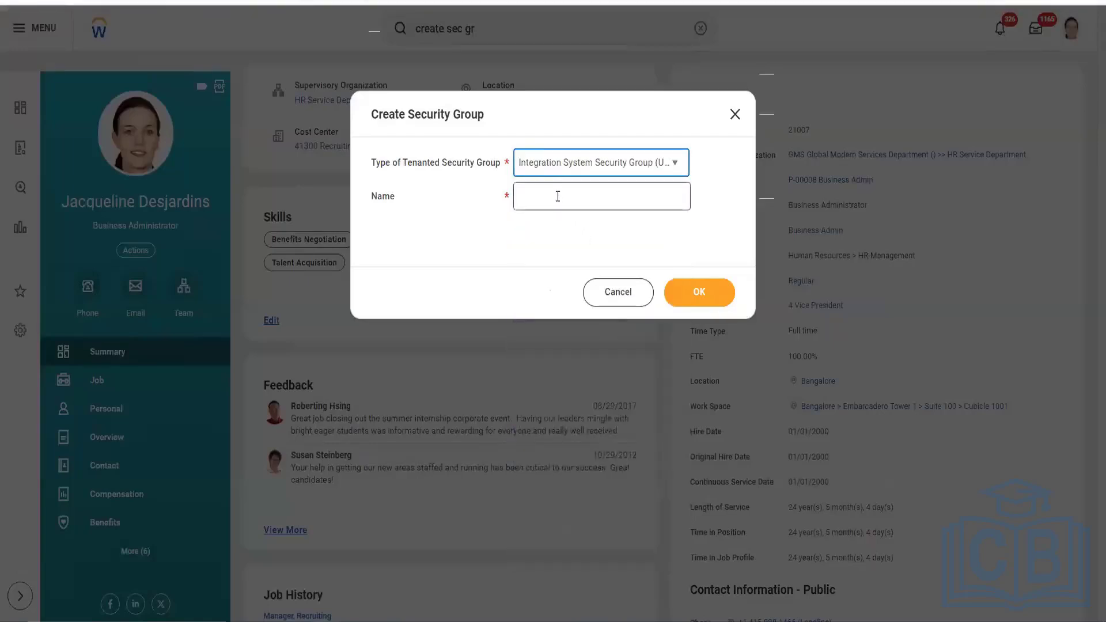
left_click(557, 198)
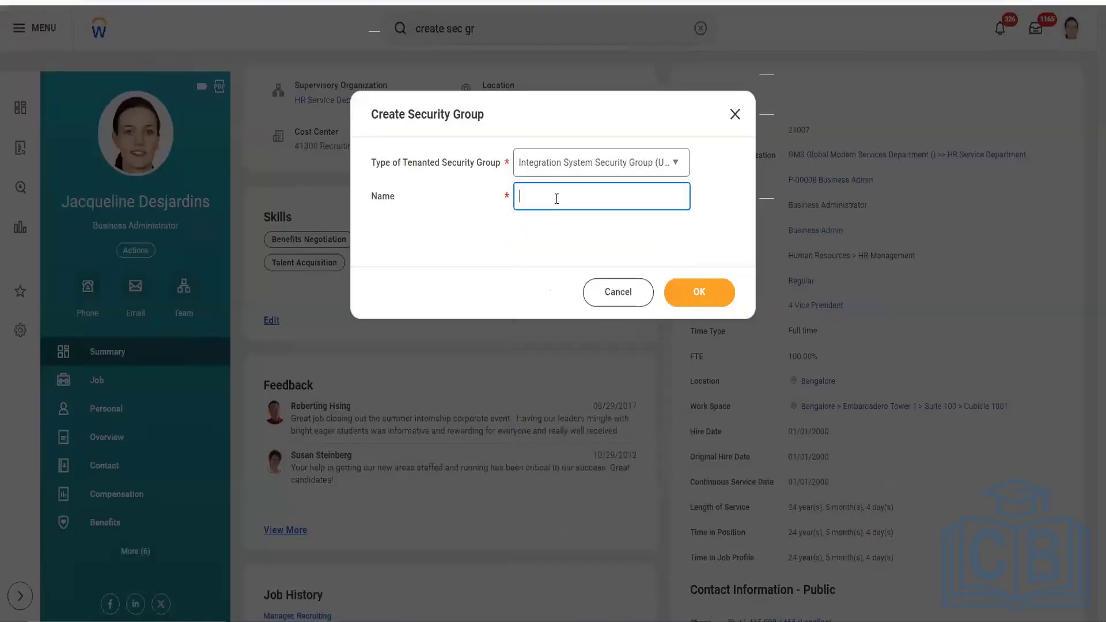
type("ISSG_Ganesh_Batch2")
left_click(678, 295)
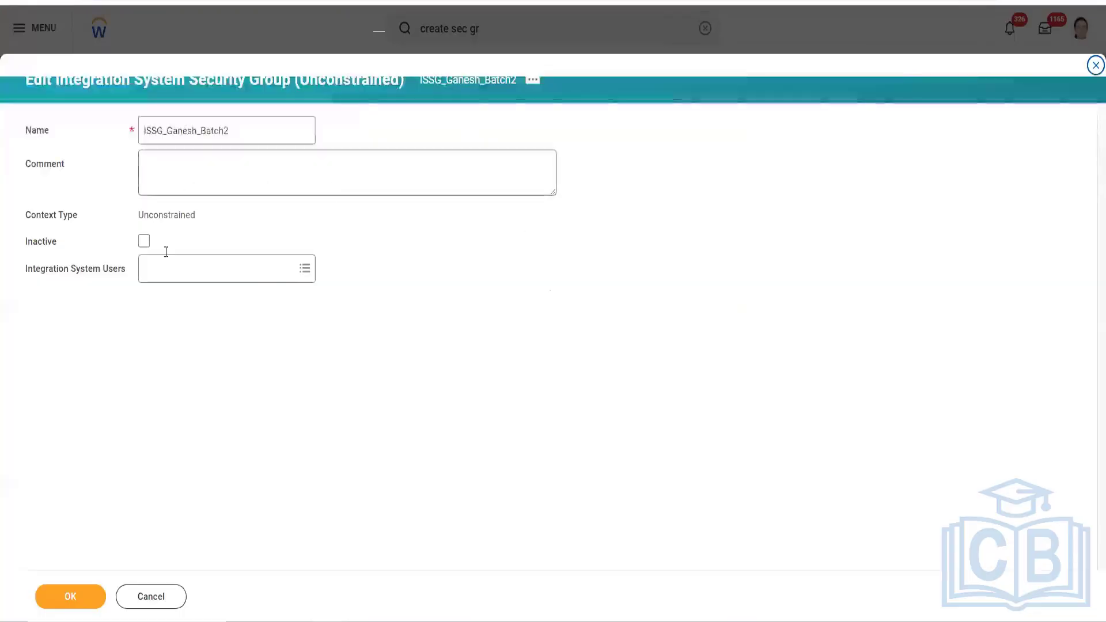
Assign the new Batch2 integration system user to the security group and save the group
left_click(172, 269)
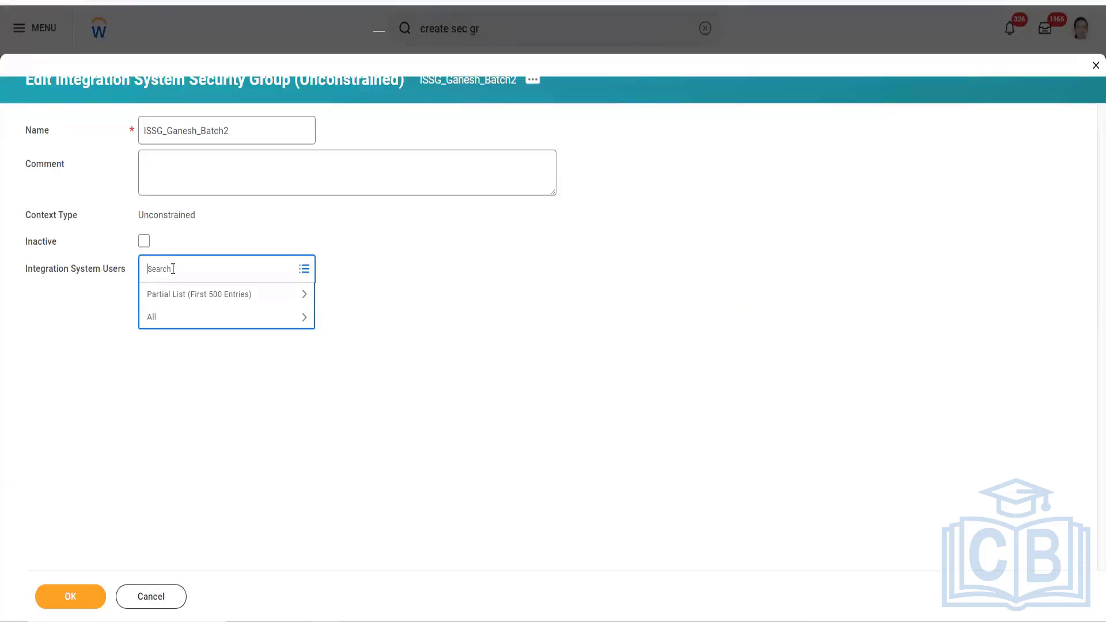
type("Ganesh")
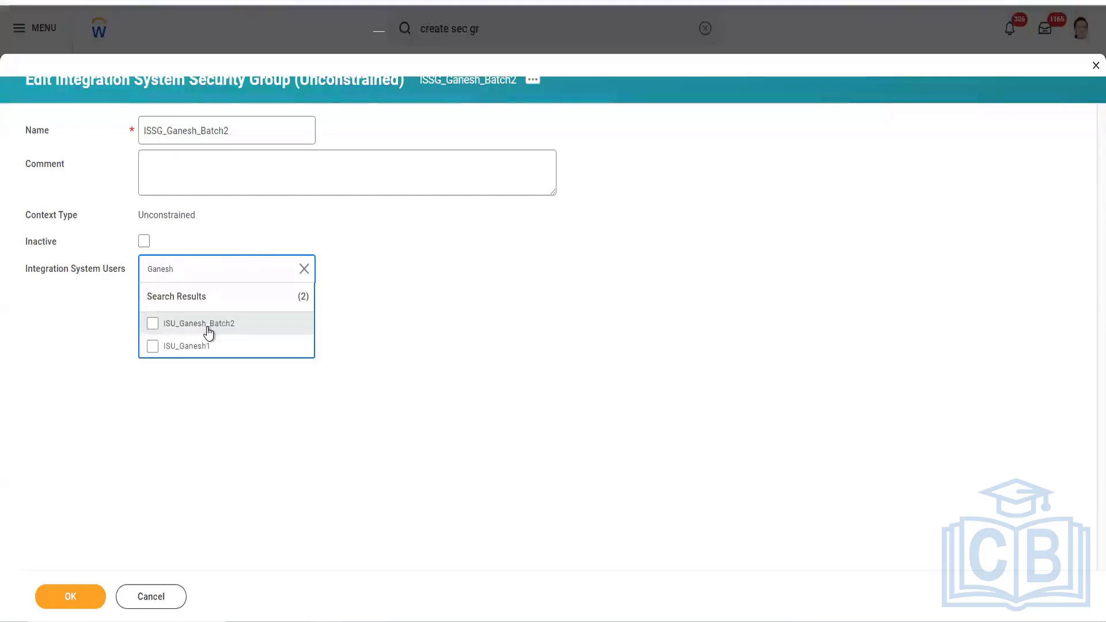
left_click(209, 331)
left_click(544, 305)
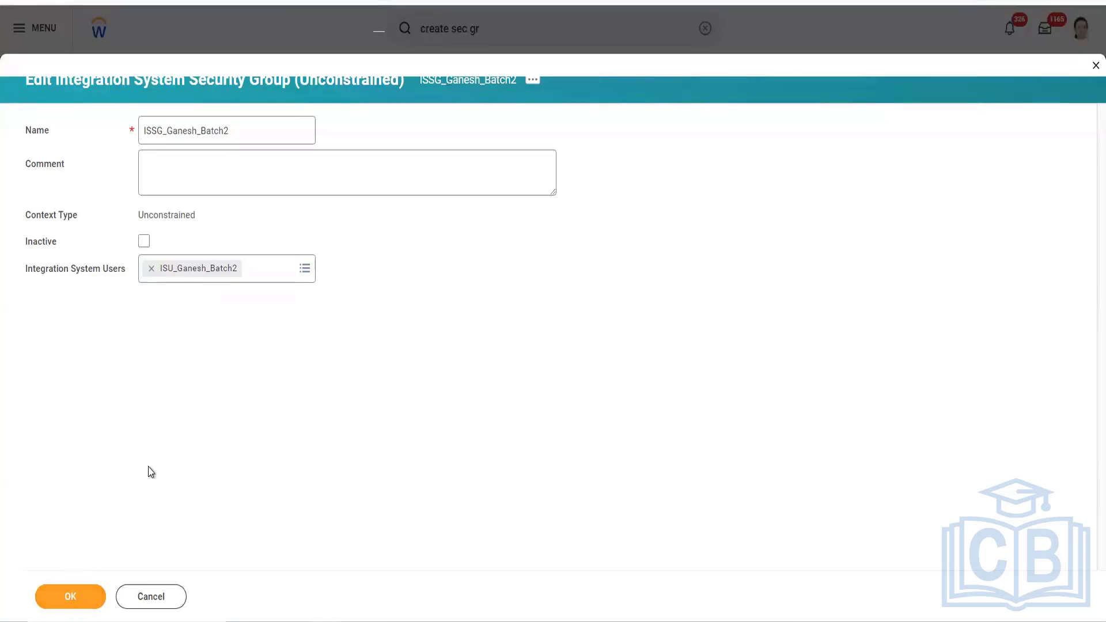
left_click(75, 599)
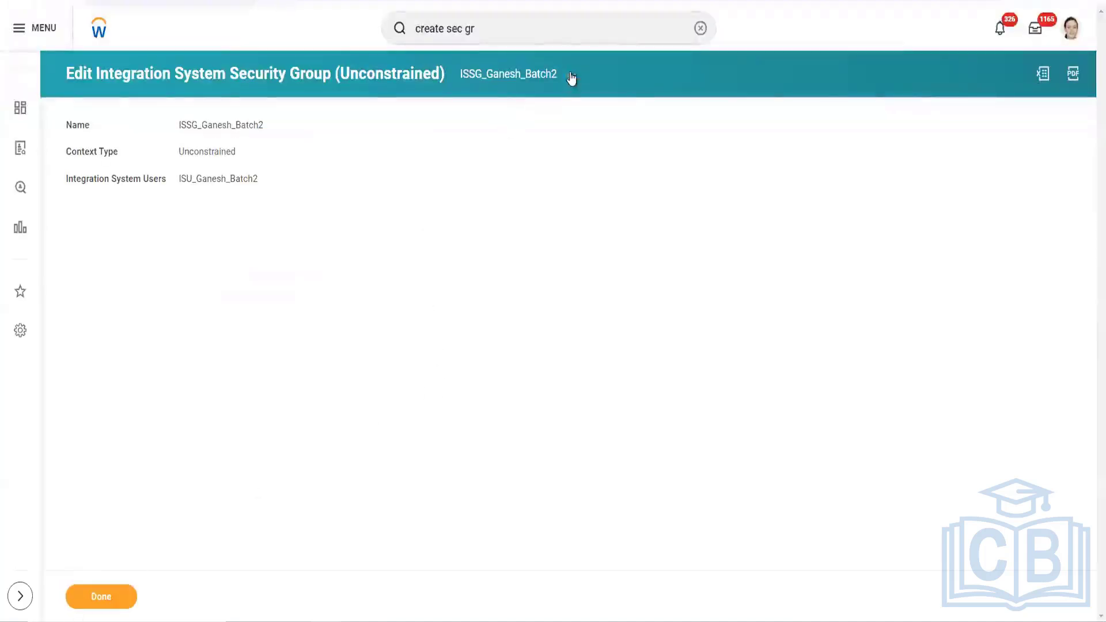
Open Maintain Domain Permissions for the new security group and add Custom Report Creation to the policies permitting Modify access
key("Return")
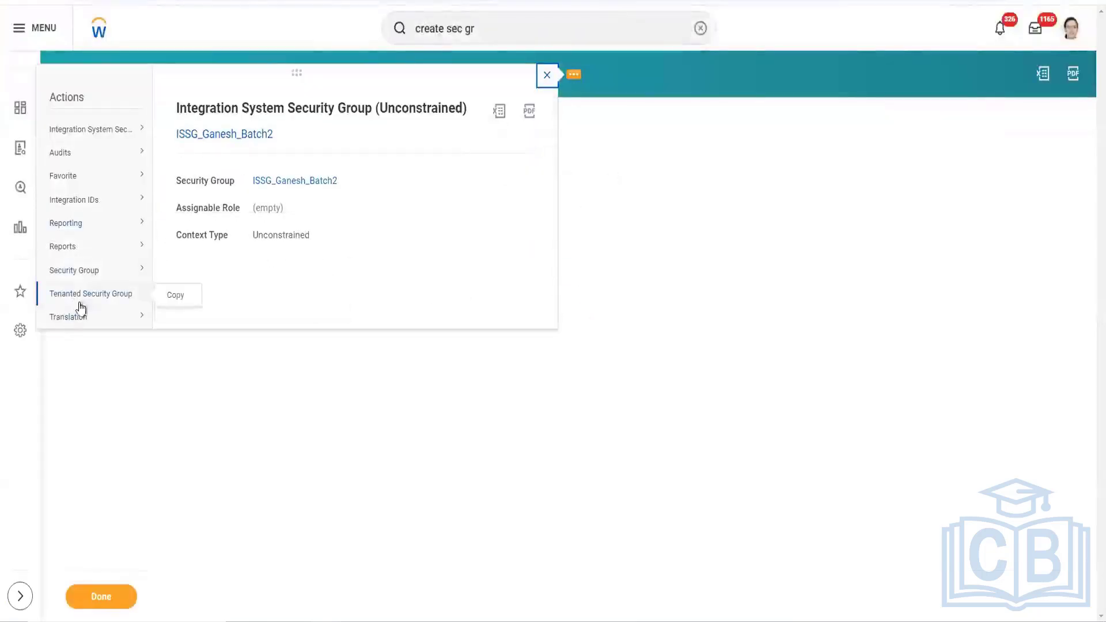
mouse_move(123, 269)
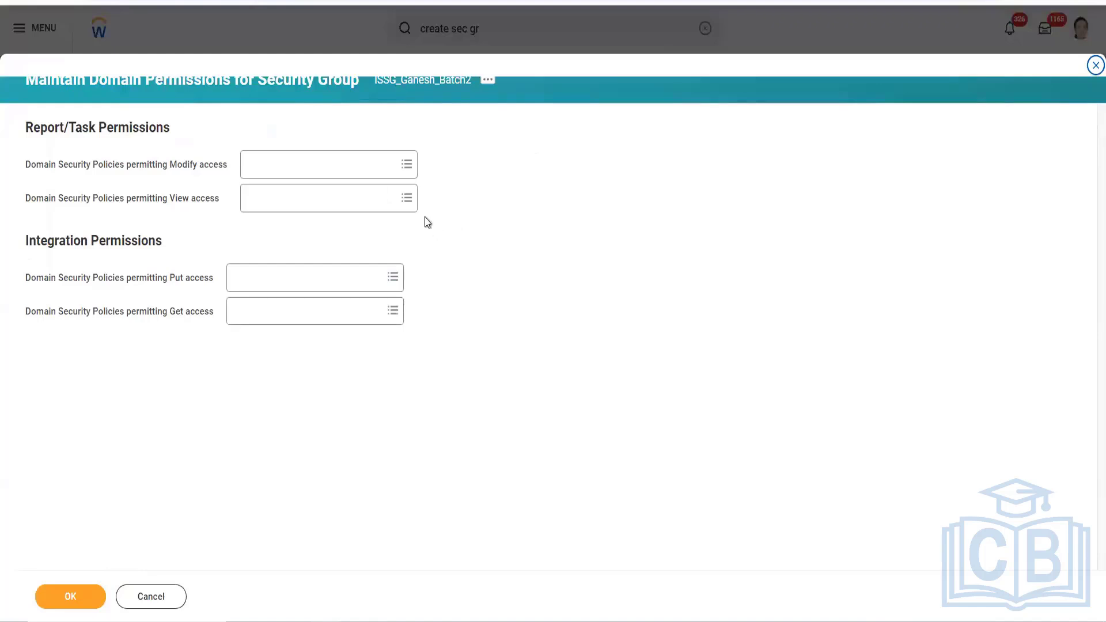
left_click(364, 165)
type("custo")
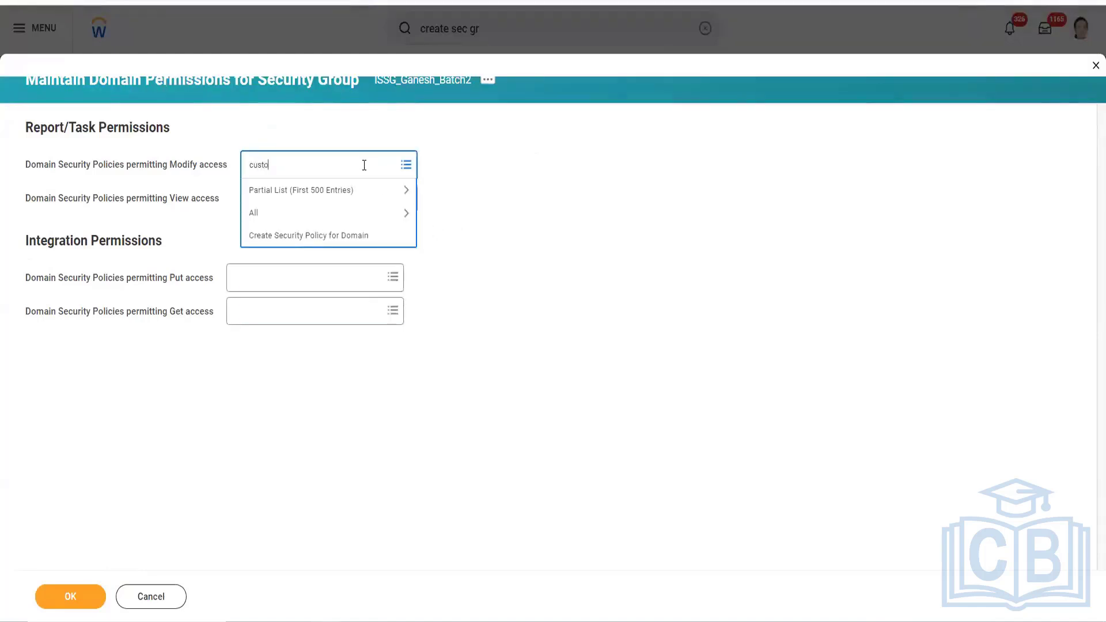
type("m repor")
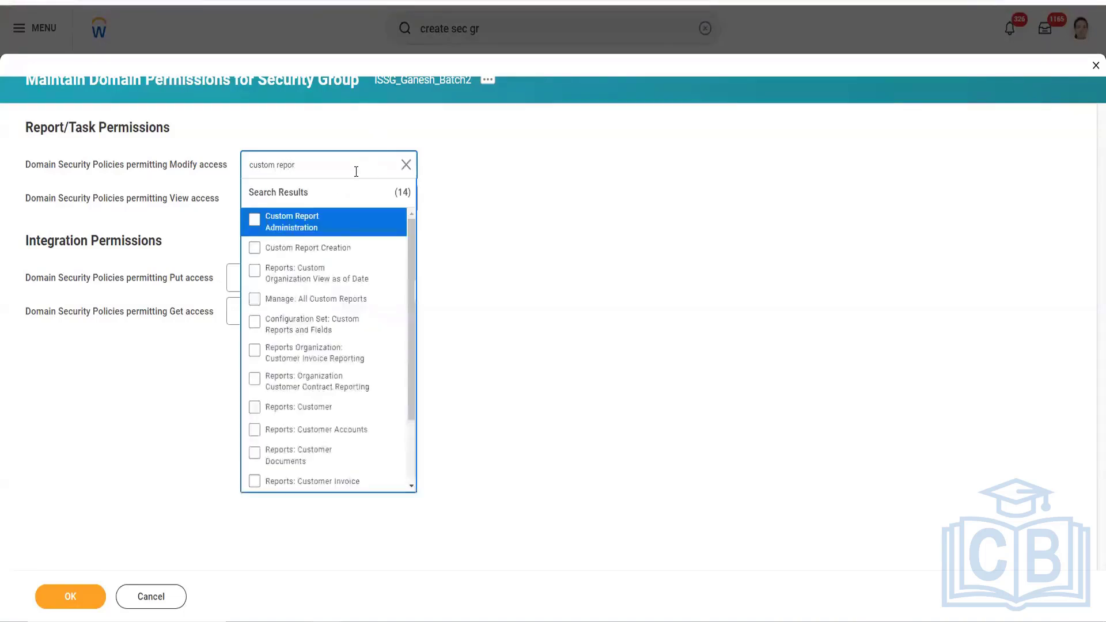
left_click(334, 248)
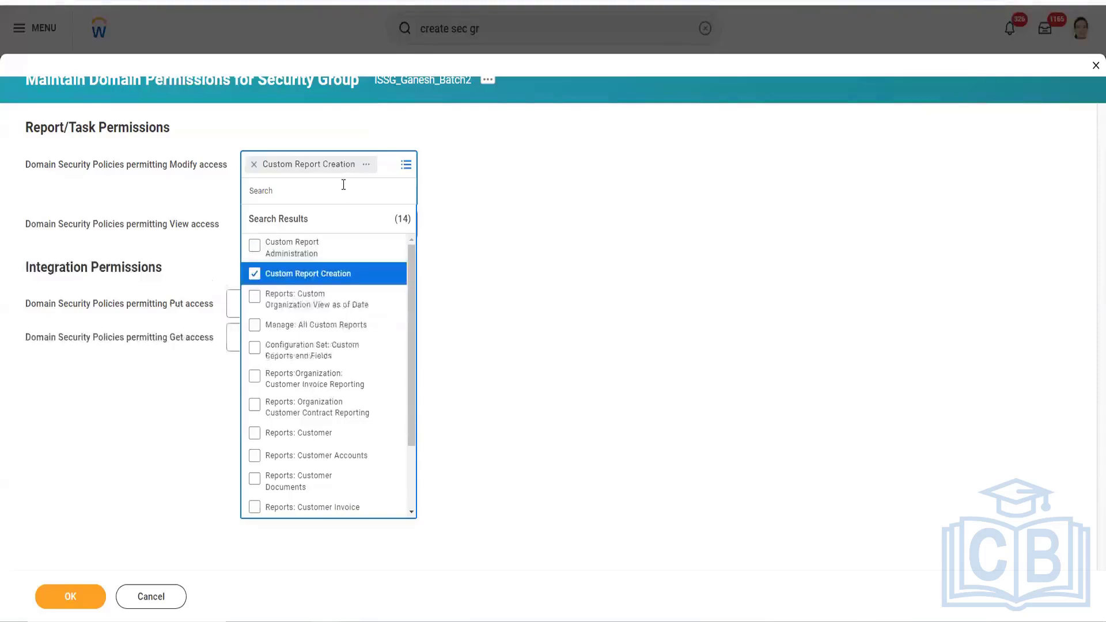
Add the Manage: All Custom Reports domain to the security group's Modify access policies
type("Manage a")
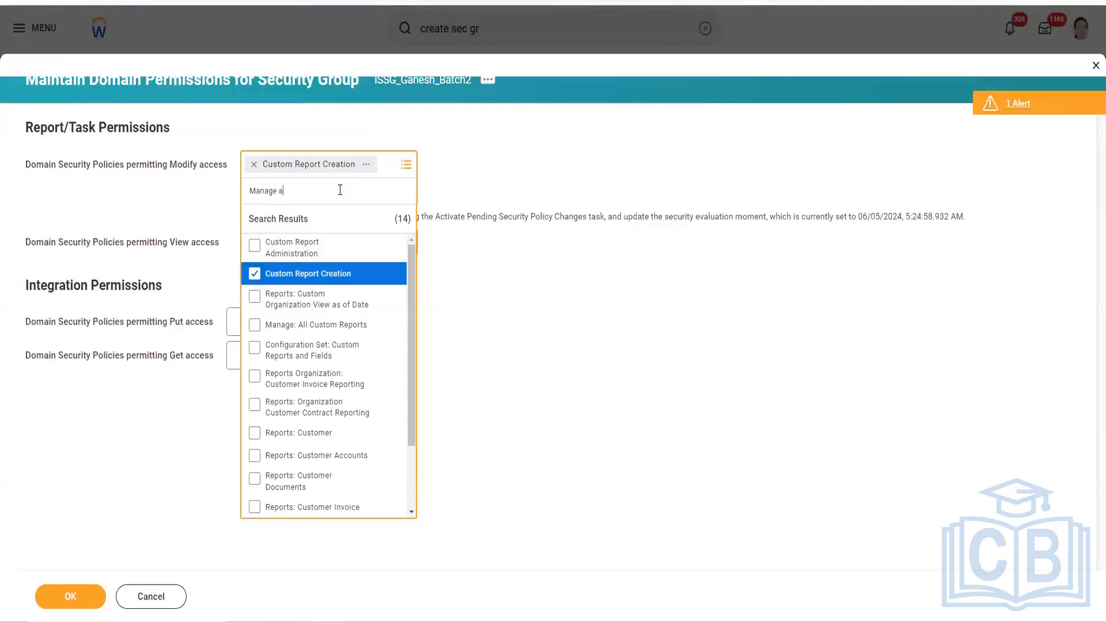
type("ll custom")
key("Return")
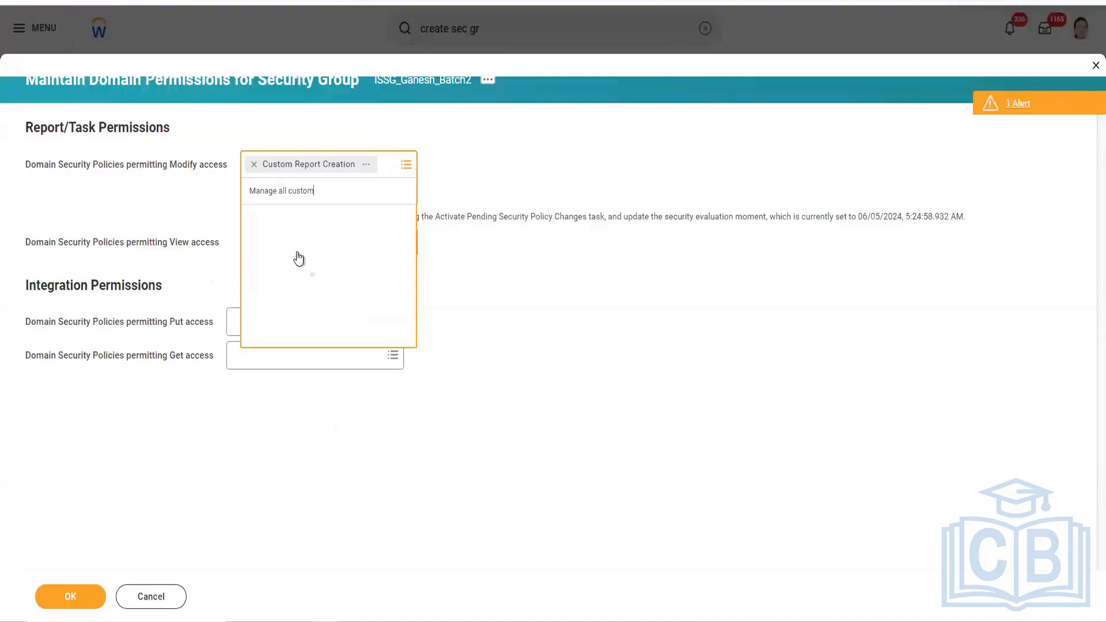
left_click(476, 351)
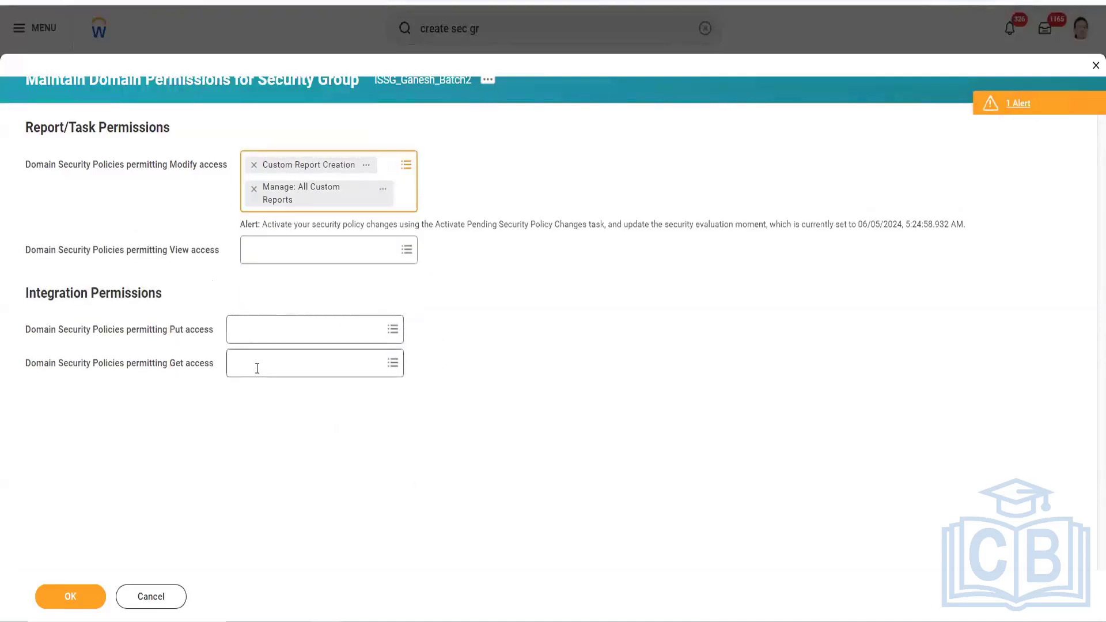
Add Worker Data: Active and Terminated Workers to the domain security policies permitting View access
left_click(256, 368)
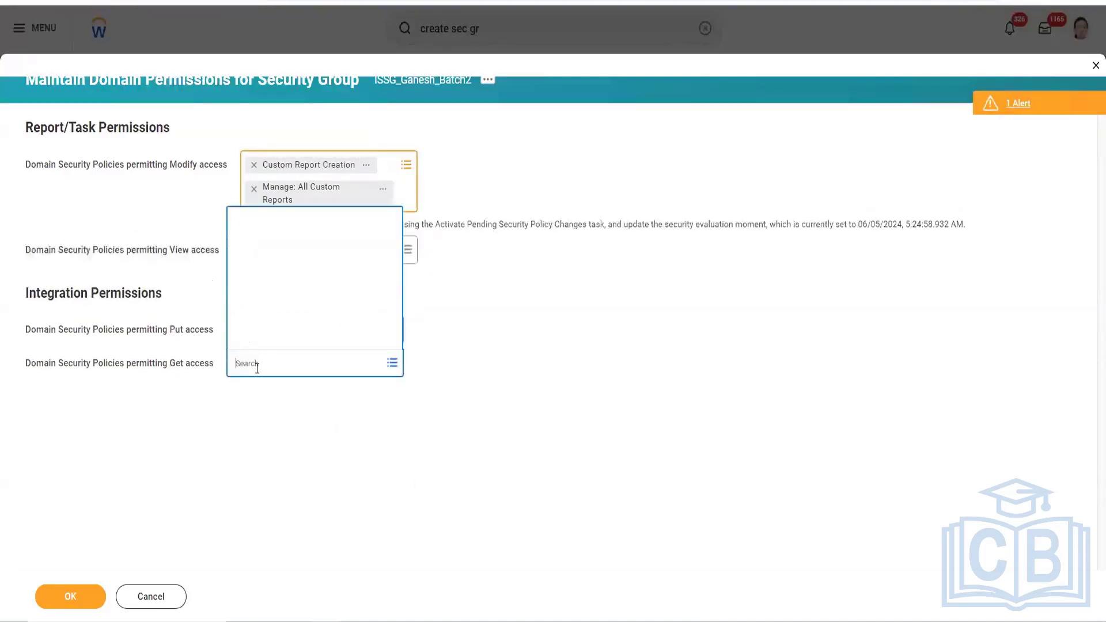
left_click(548, 373)
left_click(283, 255)
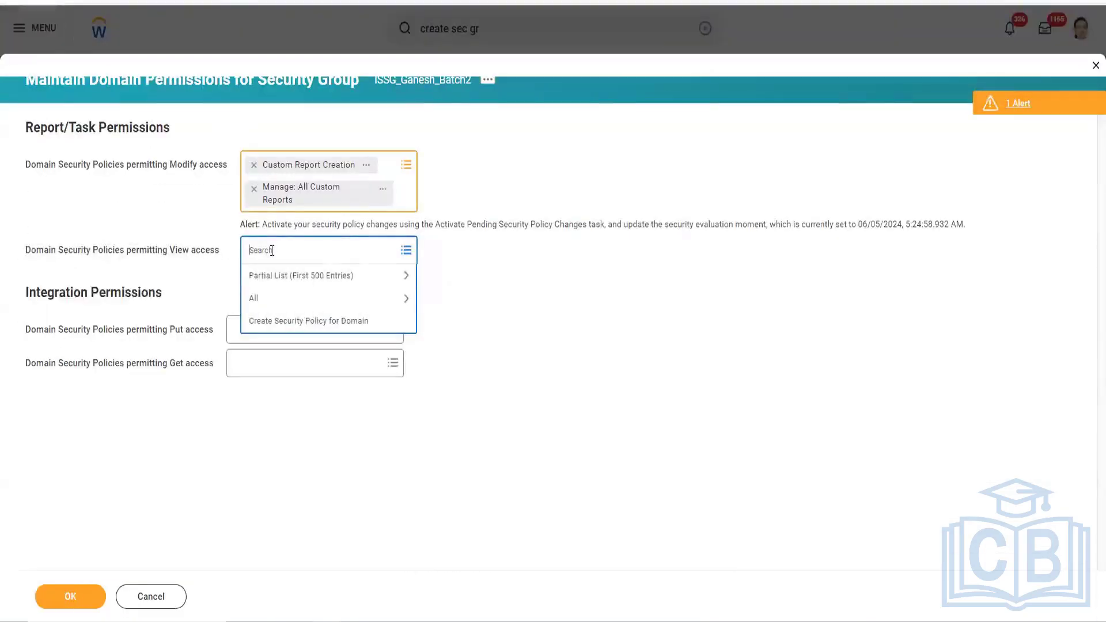
type("secu")
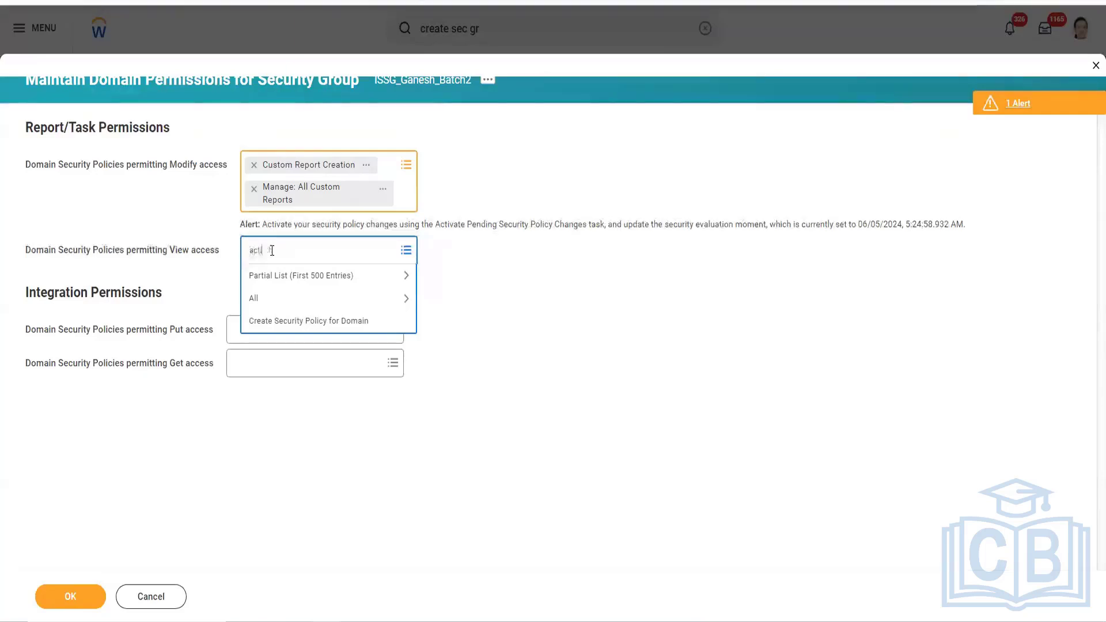
type("ive and term")
key("Return")
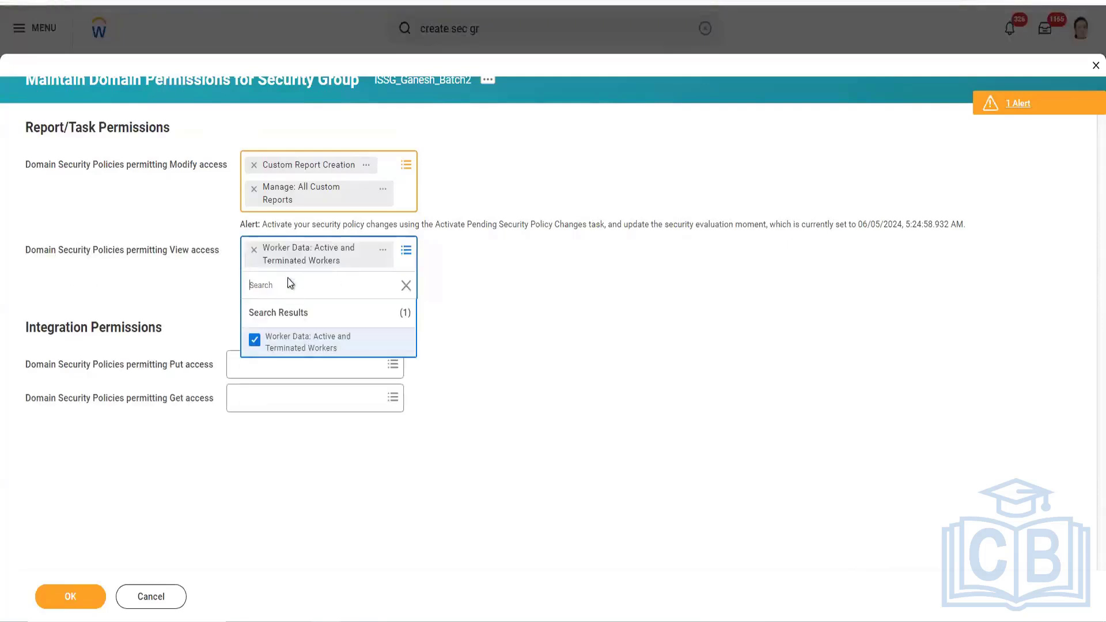
Find the worker staffing domains and grant View access to Worker Data: Current Staffing Information and Worker Data: Historical Staffing Information
type("staffin")
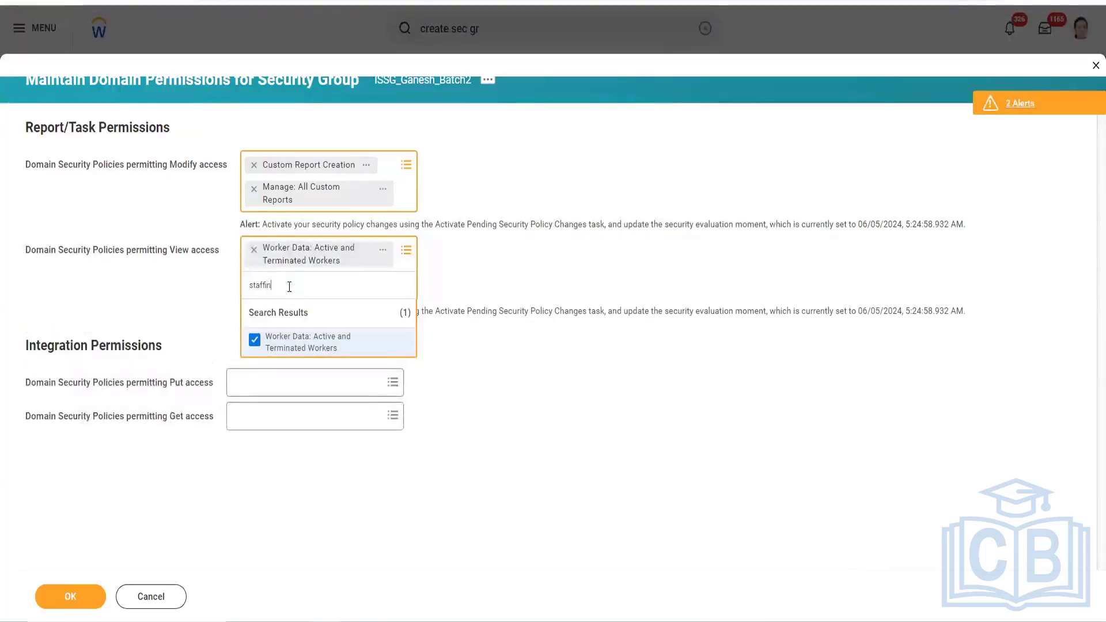
key("Return")
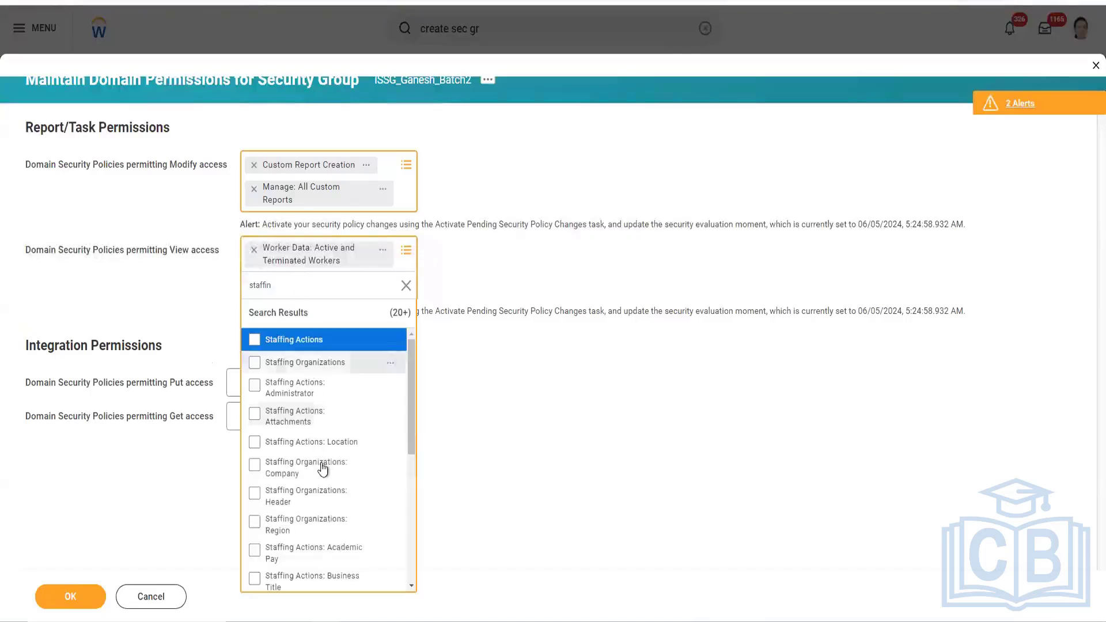
scroll(300, 403, "down", 1)
left_click(252, 286)
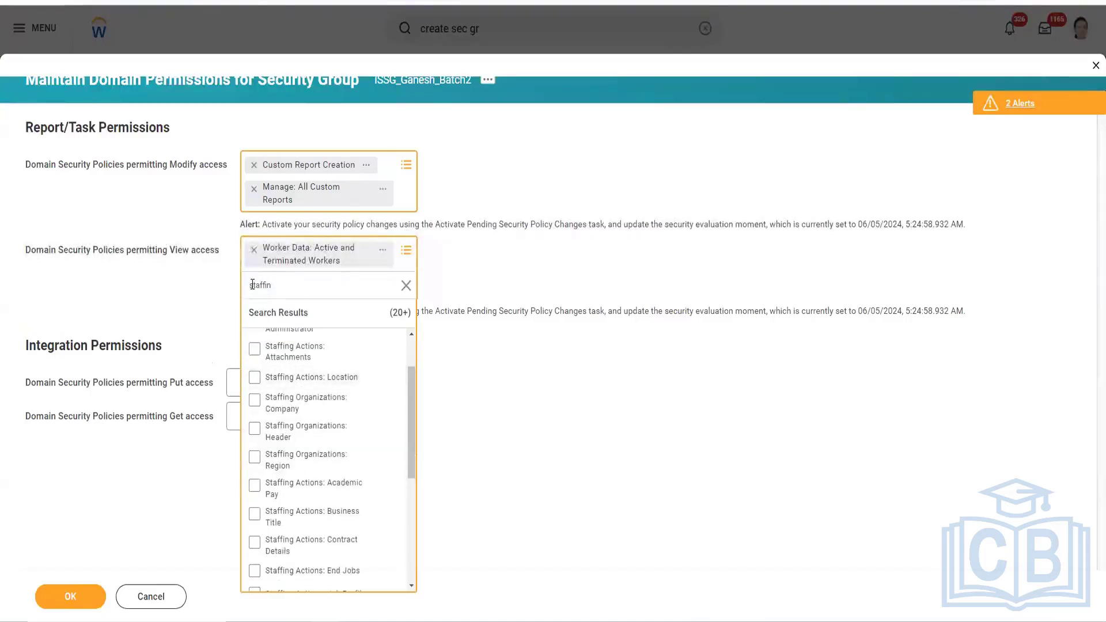
type("worker")
key("Return")
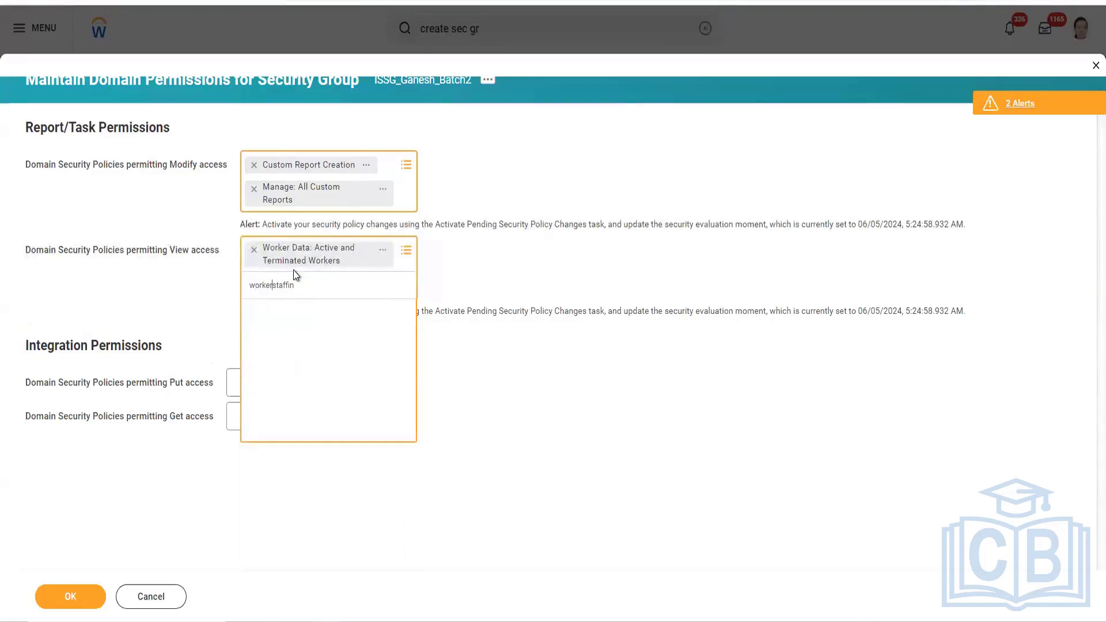
left_click(277, 288)
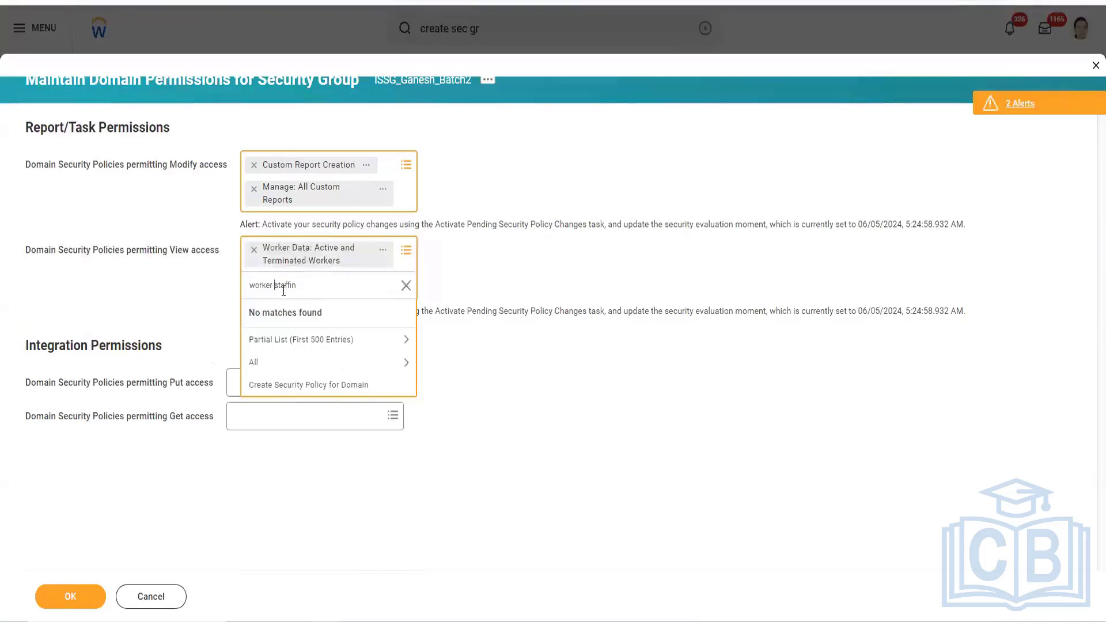
key("Return")
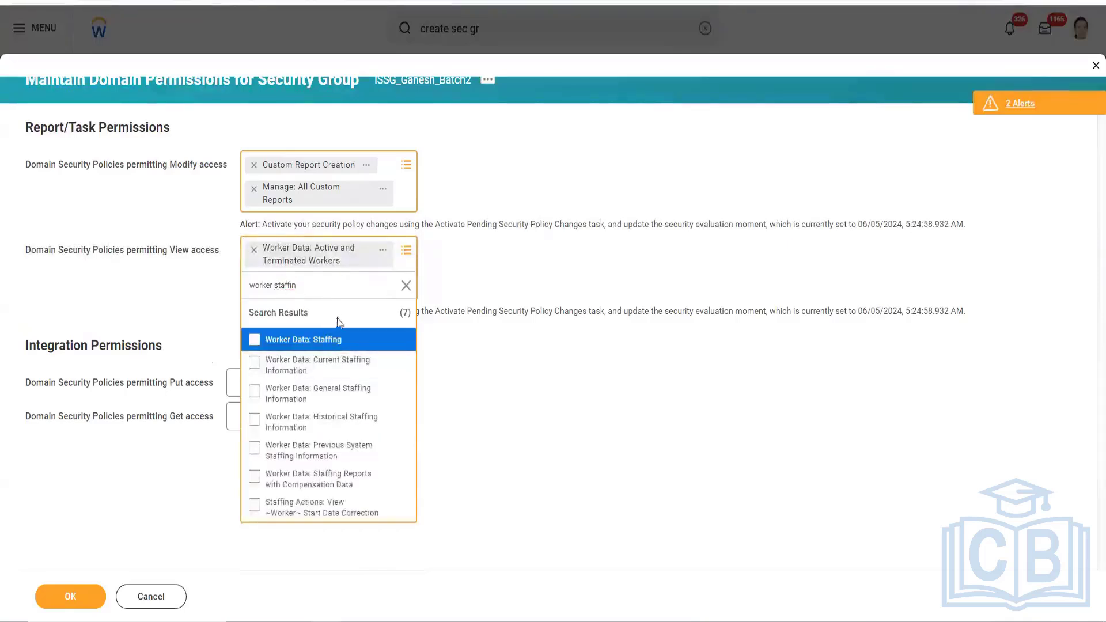
left_click(254, 364)
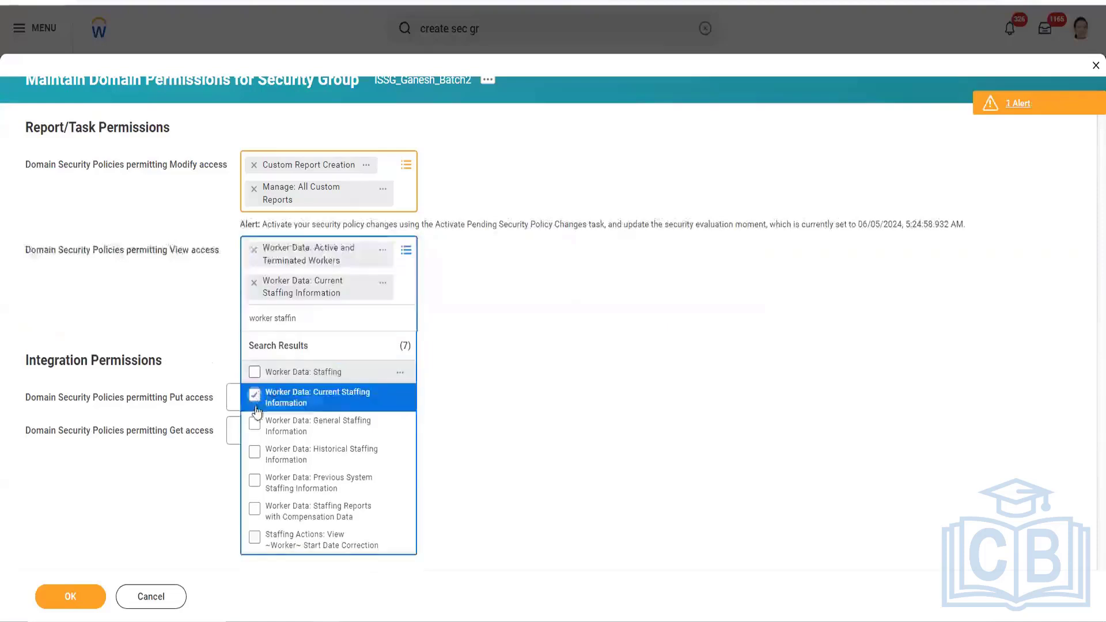
left_click(255, 451)
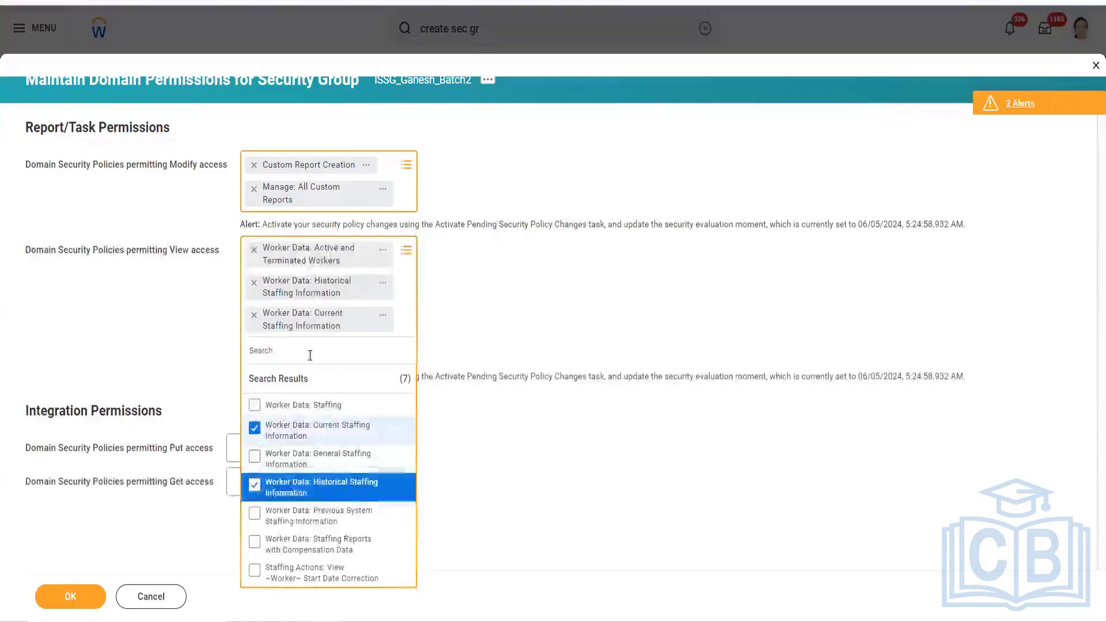
Search the View access policies for "person data gen" and add Person Data: Gender
type("pe")
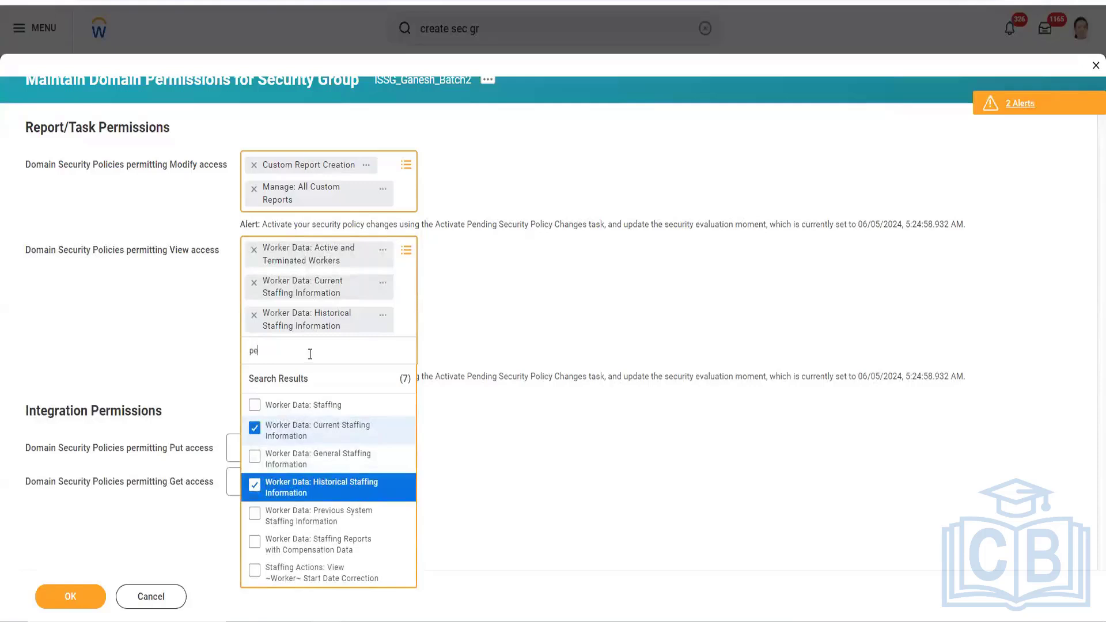
type("rson data gen")
key("Return")
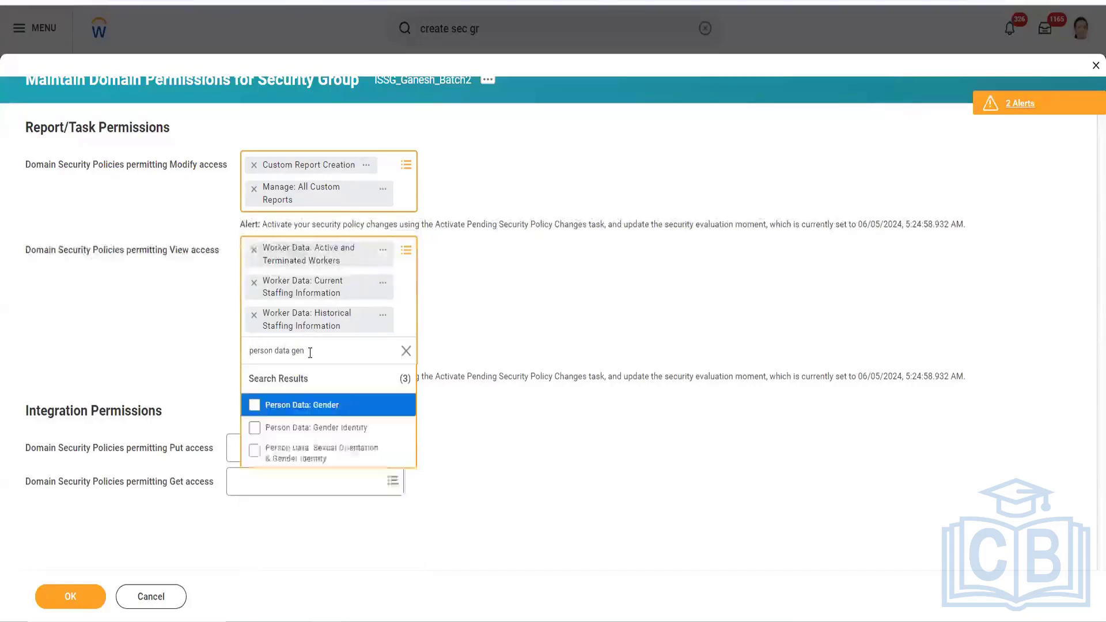
left_click(299, 405)
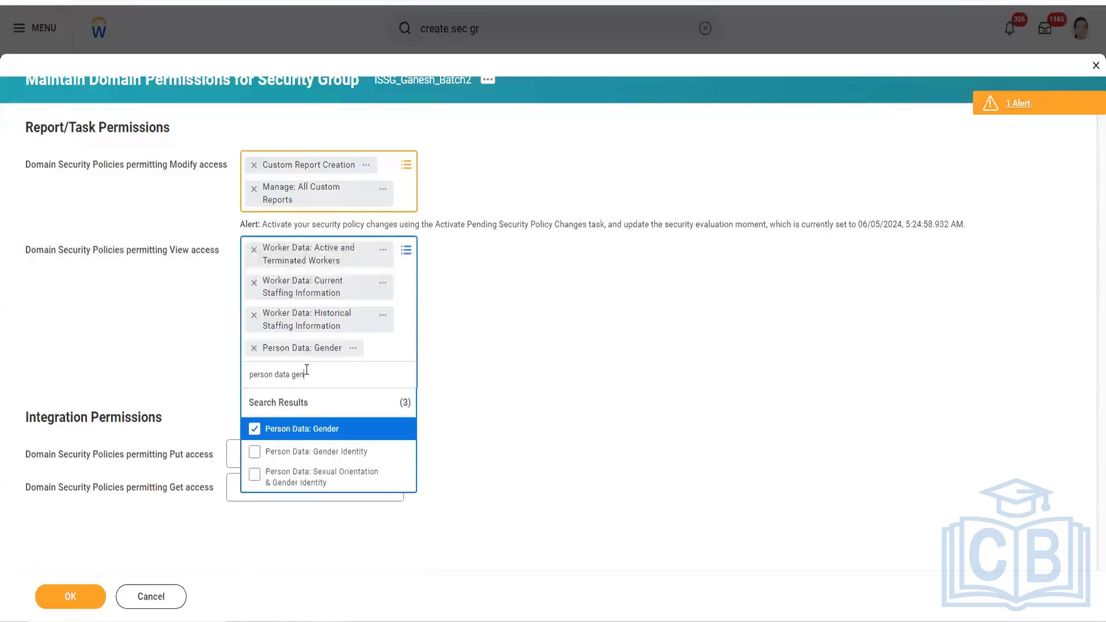
Search the View access policies for "person data date of" and add Person Data: Date of Death and Person Data: Date of Birth
type("person ")
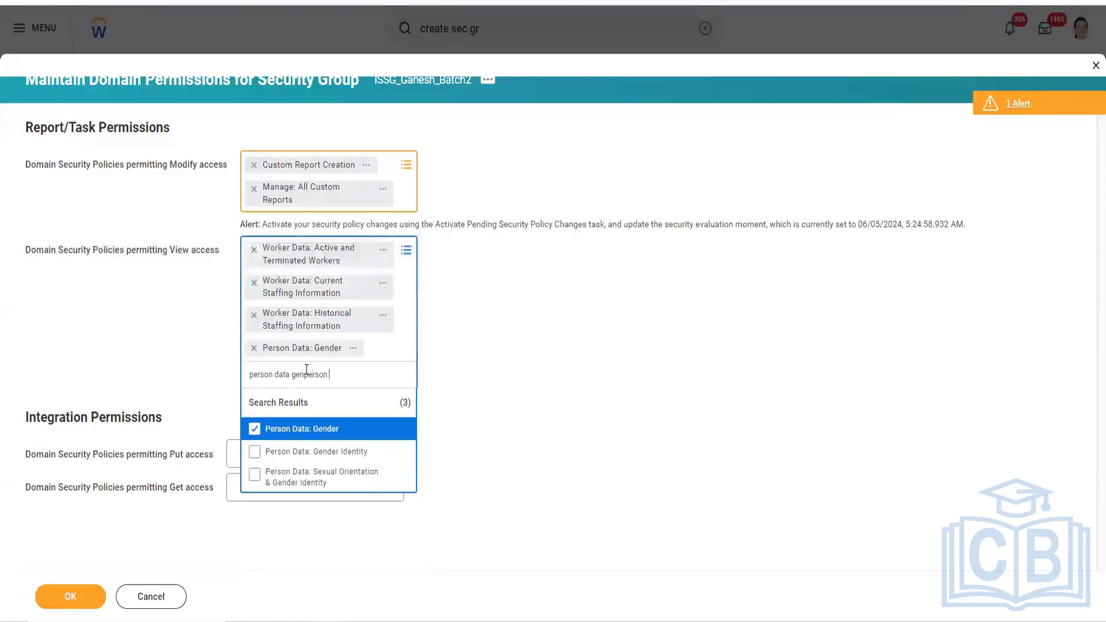
type("date")
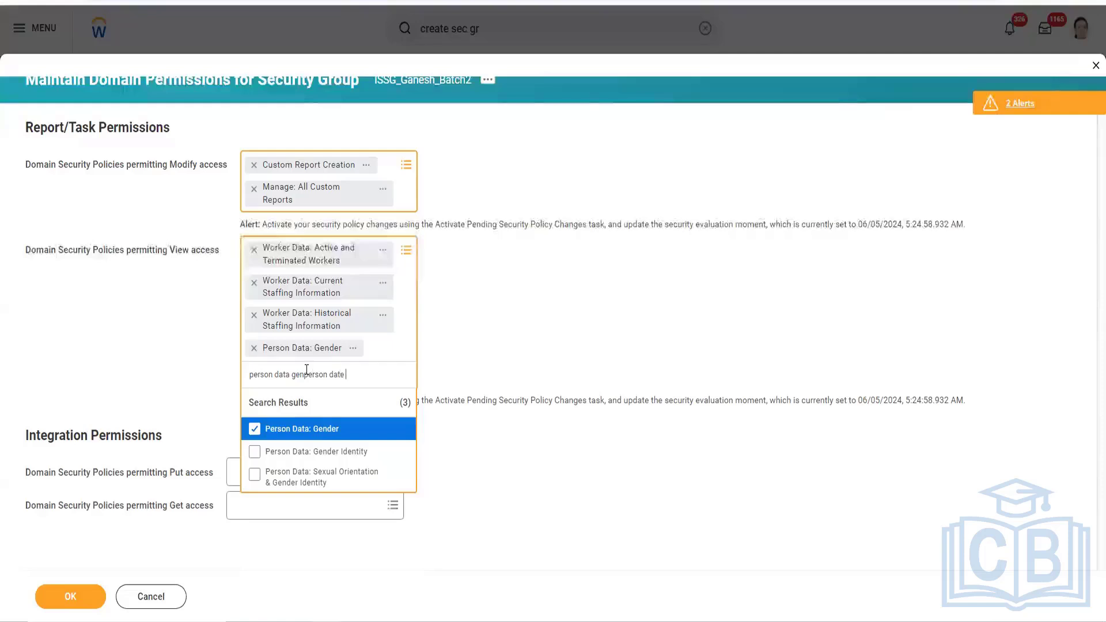
key("BackSpace")
key("BackSpace")
key("BackSpace")
key("BackSpace")
key("BackSpace")
key("BackSpace")
key("BackSpace")
key("BackSpace")
key("BackSpace")
key("BackSpace")
key("BackSpace")
key("BackSpace")
key("BackSpace")
key("BackSpace")
type("date of")
key("Return")
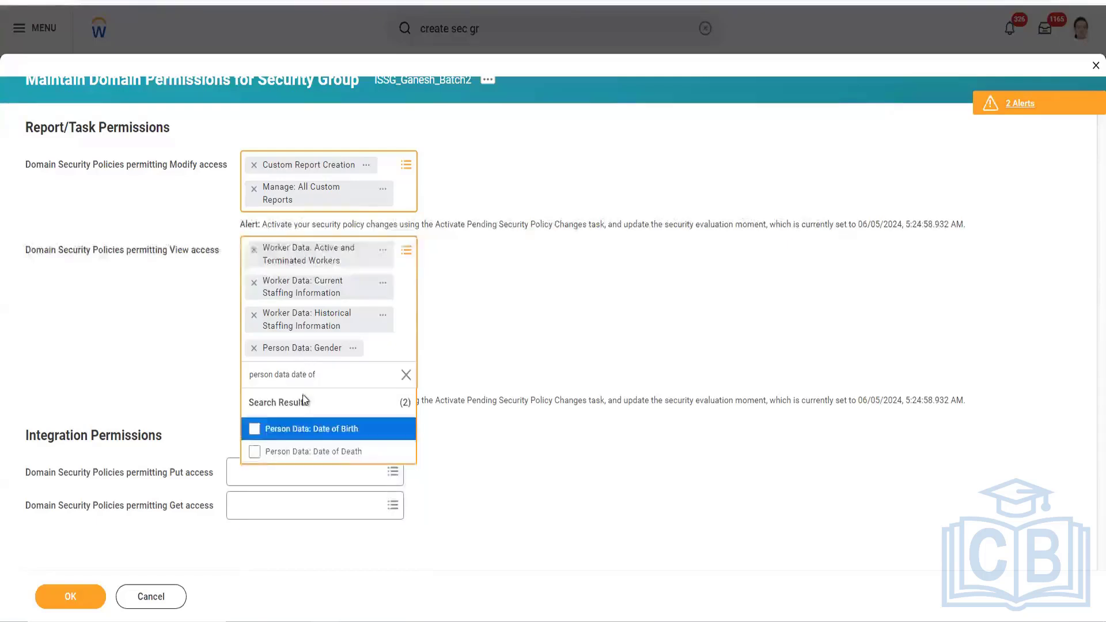
left_click(296, 451)
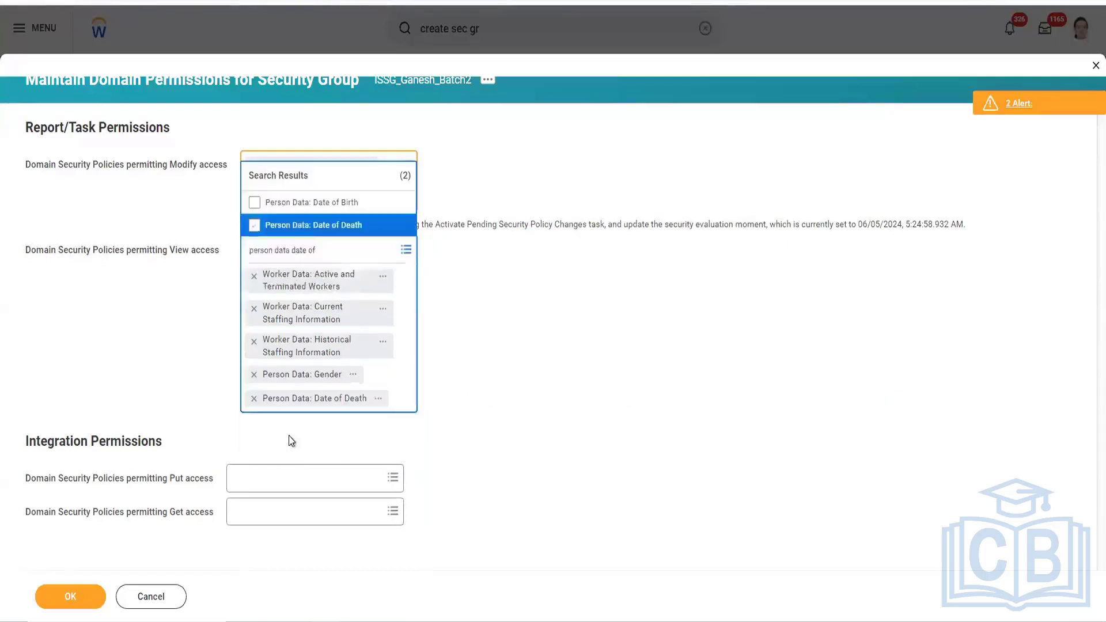
left_click(266, 202)
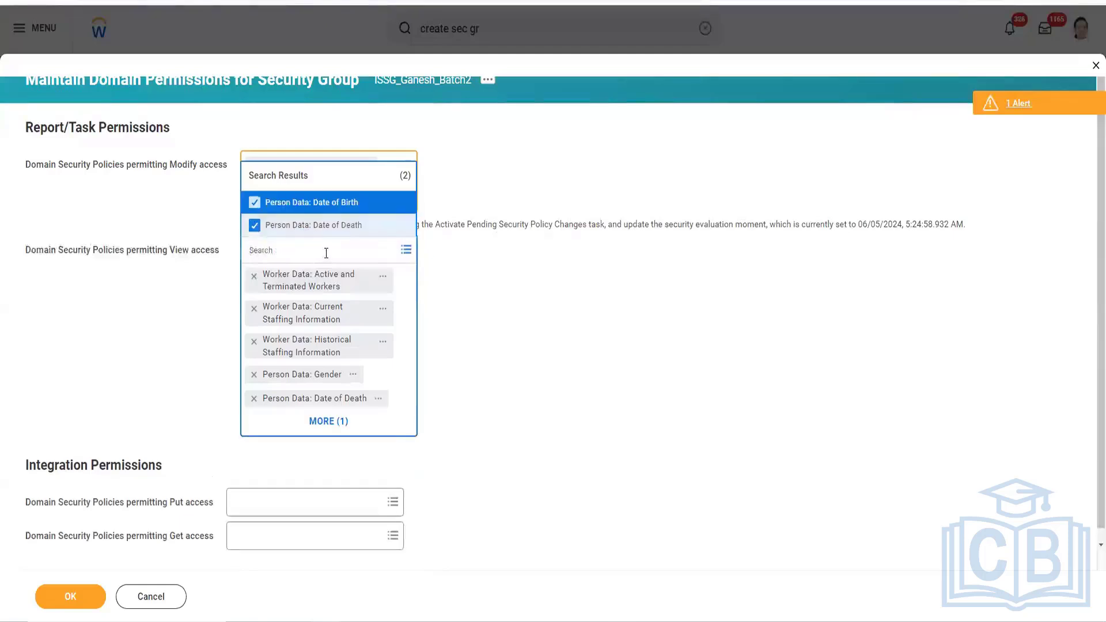
Add Worker Data: Dependents to the View access policies and submit the security group's domain permissions
type("Dede")
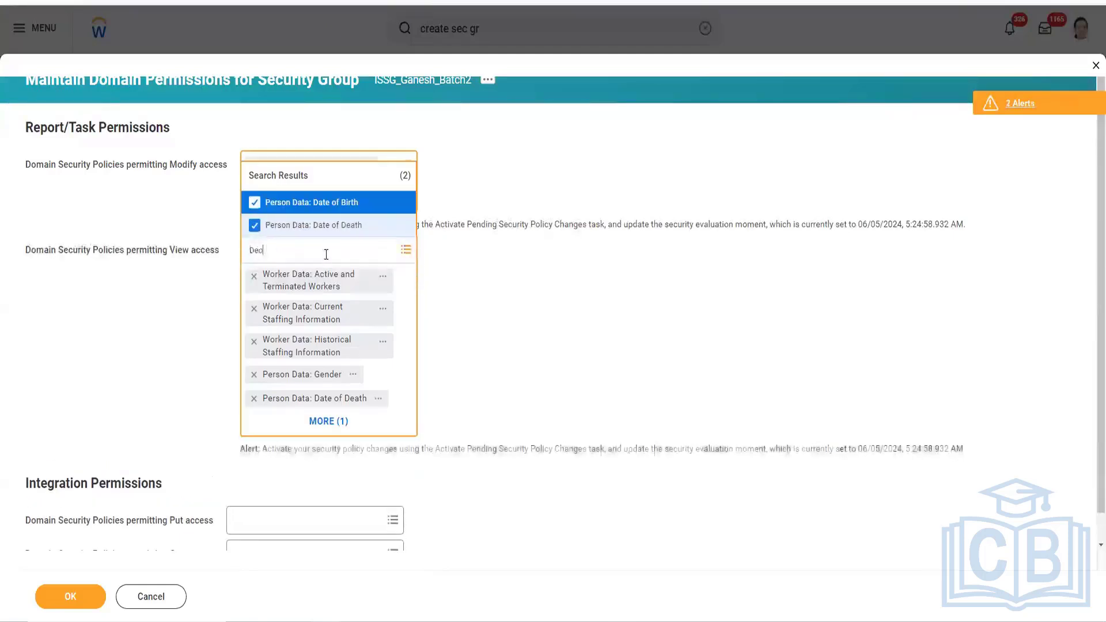
type("n")
key("Return")
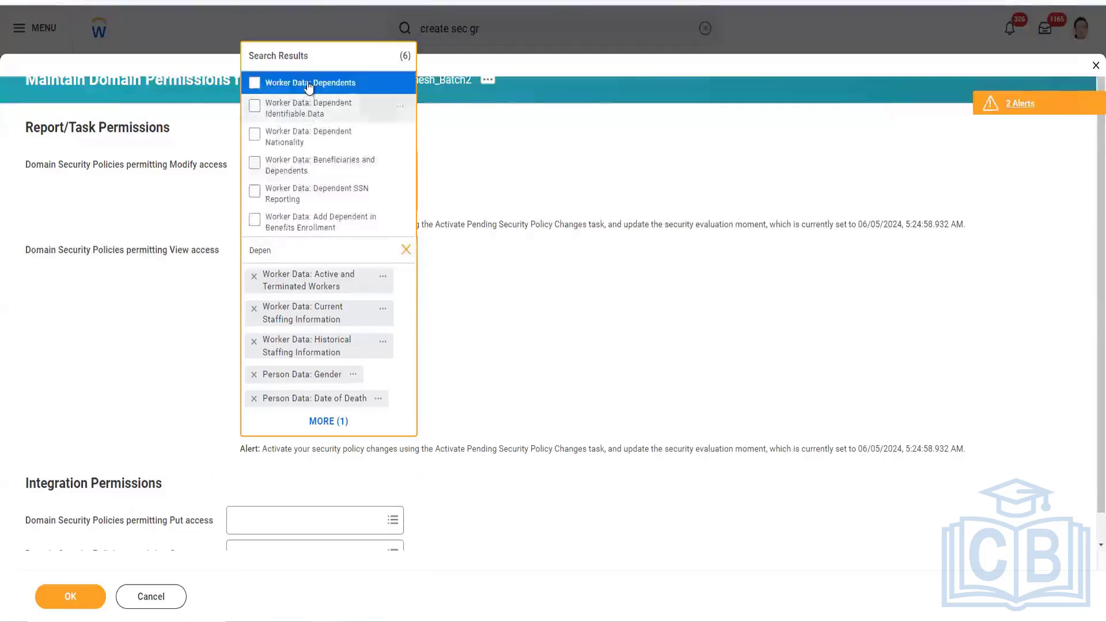
left_click(309, 82)
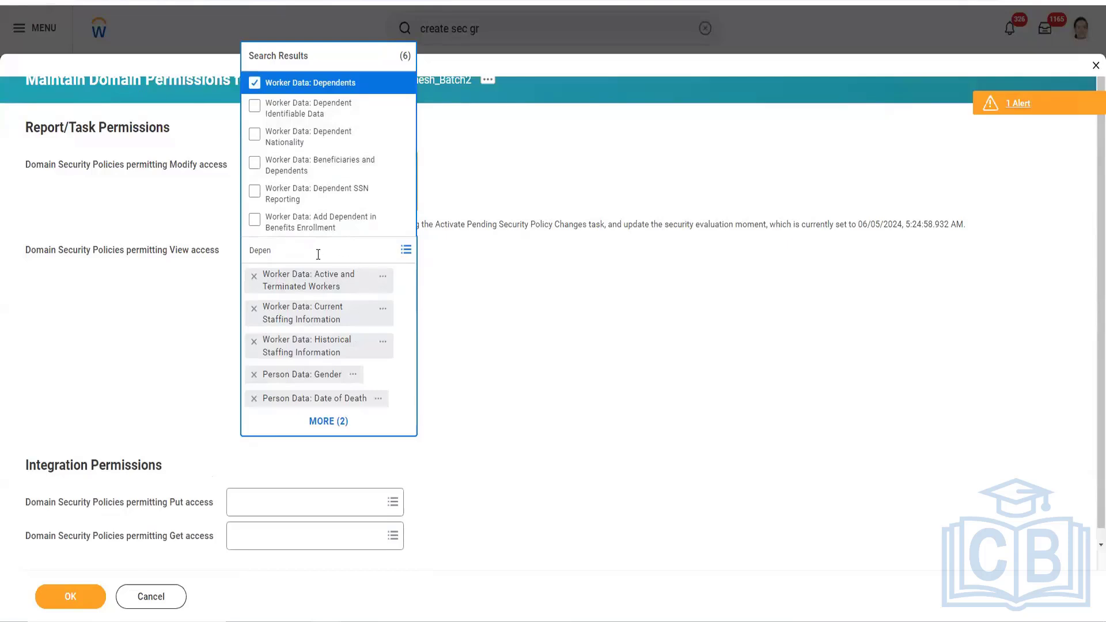
left_click(119, 367)
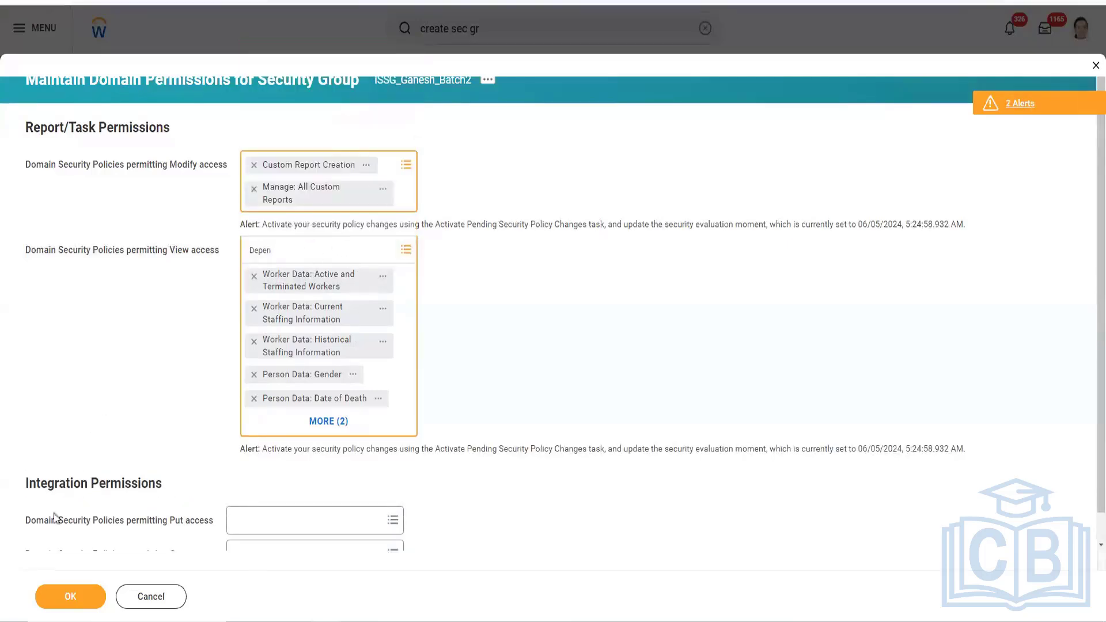
left_click(74, 595)
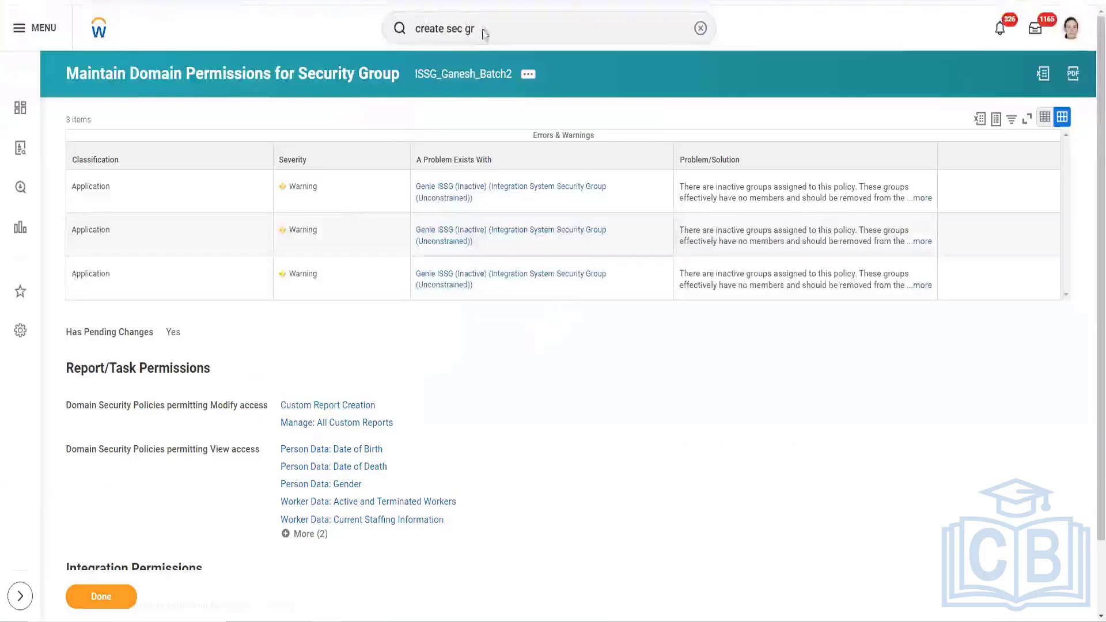
Search for "Activate pend" and open the Activate Pending Security Policy Changes task
left_click_drag(484, 33, 387, 45)
type("Ac")
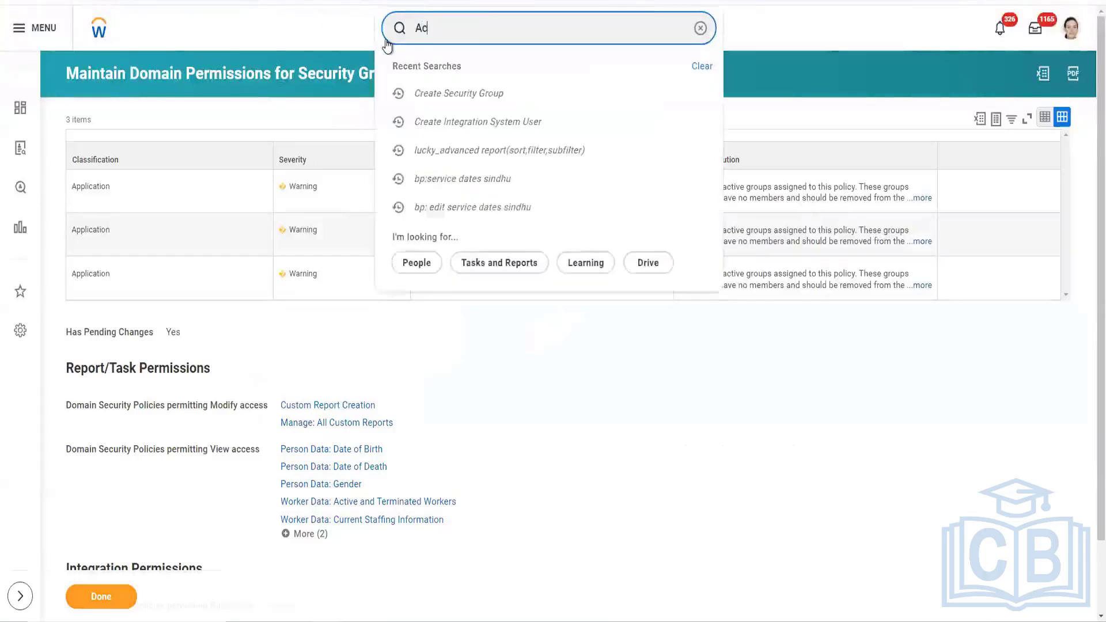
type("tiva")
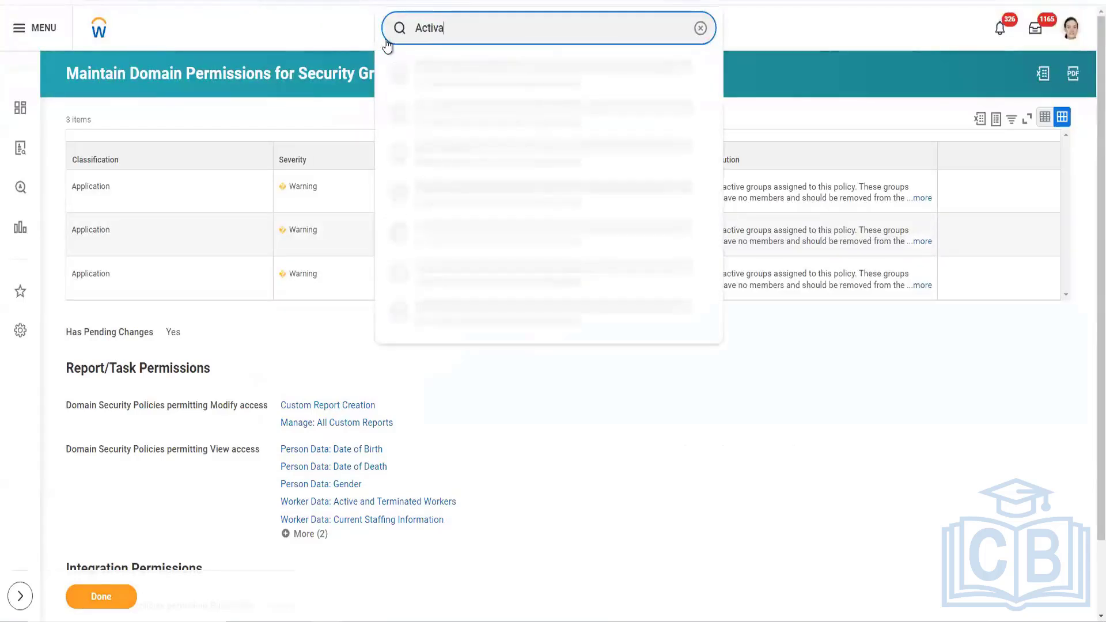
type("te pend")
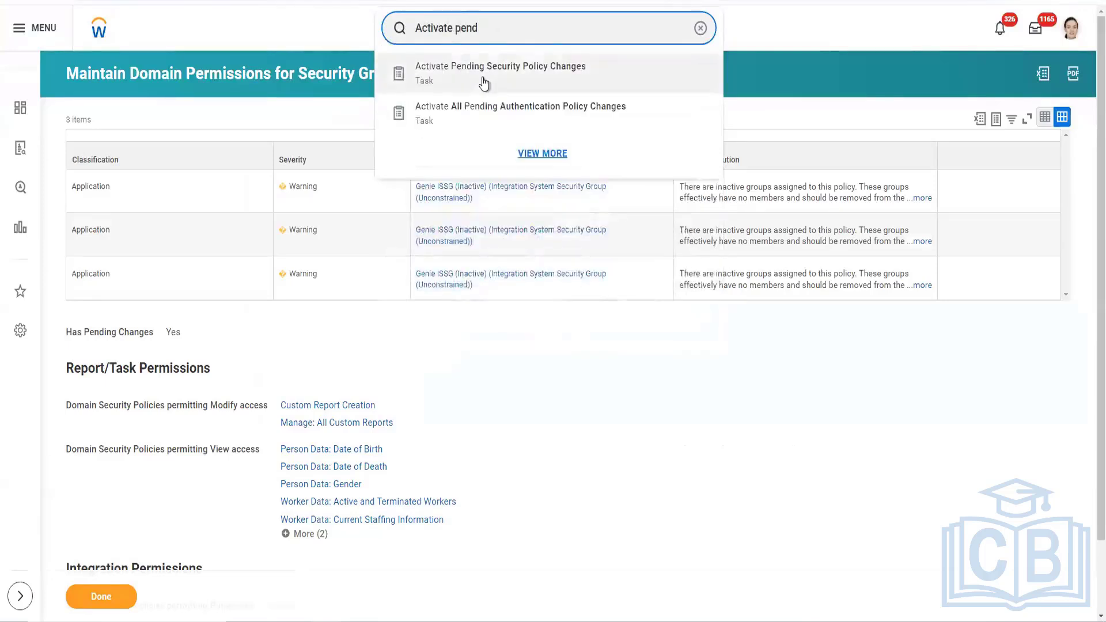
left_click(484, 80)
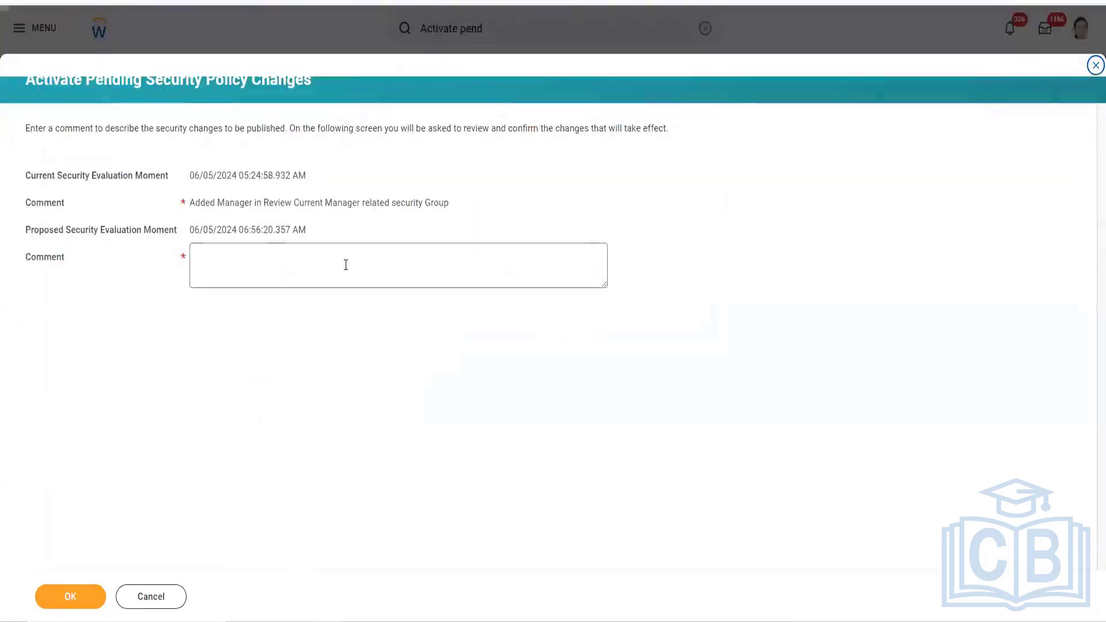
Enter a comment with the person's name and "Testing ISU", then confirm and activate the pending security policy changes
left_click(346, 264)
type("Ganesh")
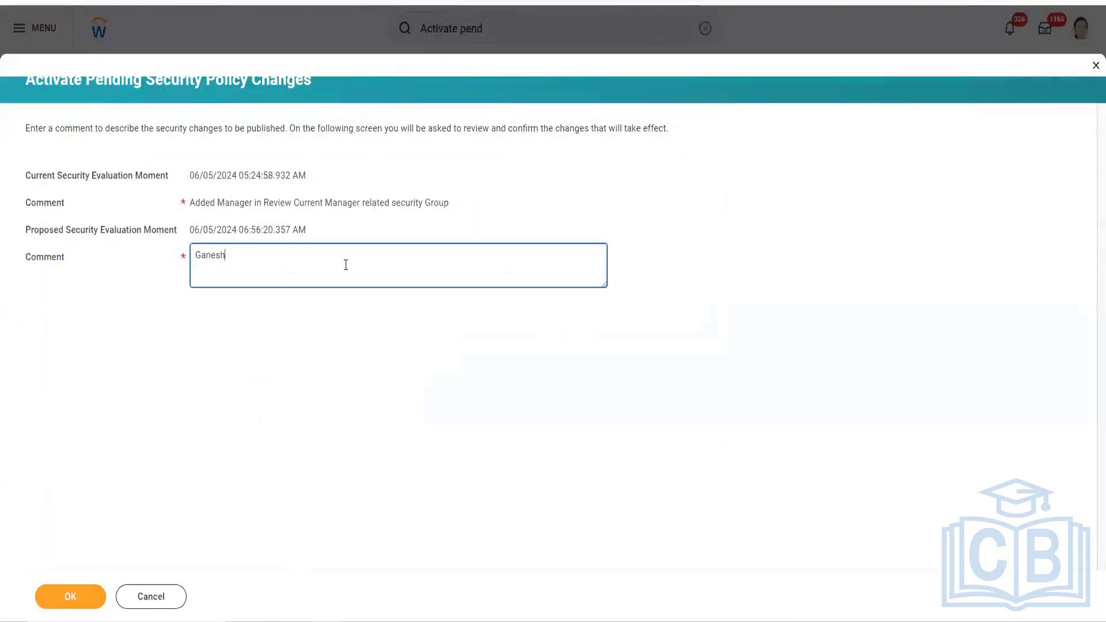
type(":Testing ISU")
left_click(97, 597)
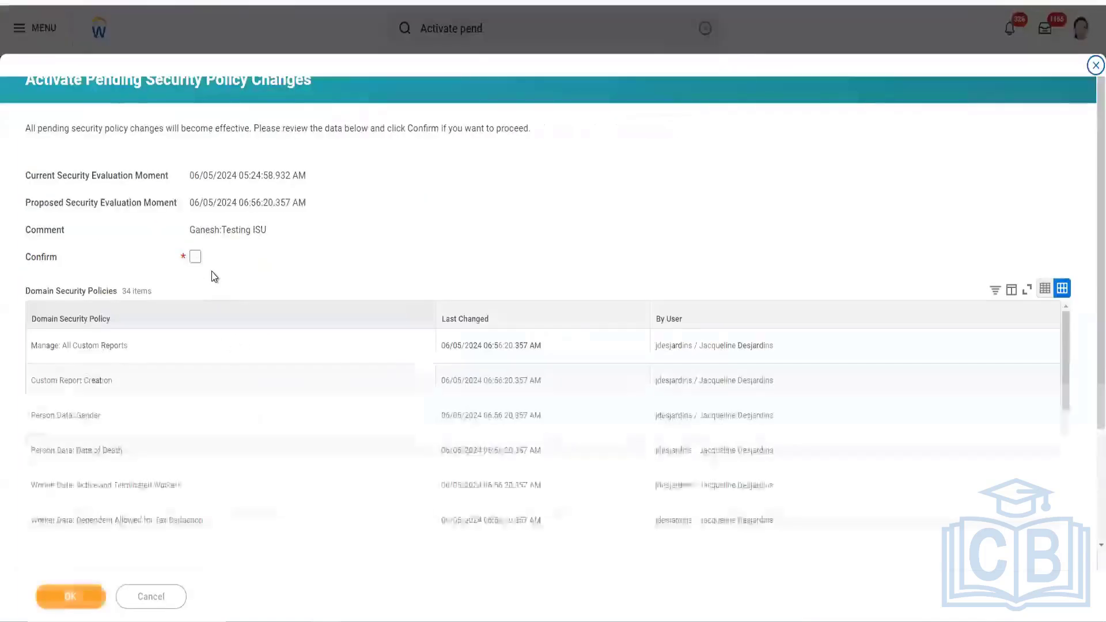
left_click(195, 256)
left_click(94, 603)
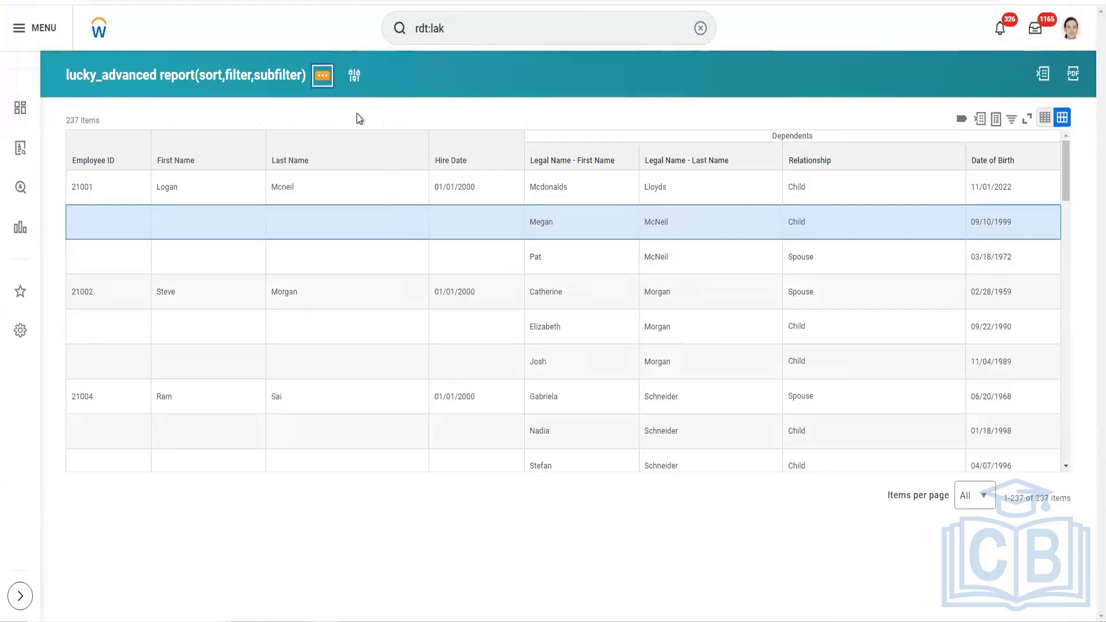
Edit the custom report lucky_advanced report(sort,filter,subfilter) and set its definition to share with specific authorized groups and users
left_click(322, 84)
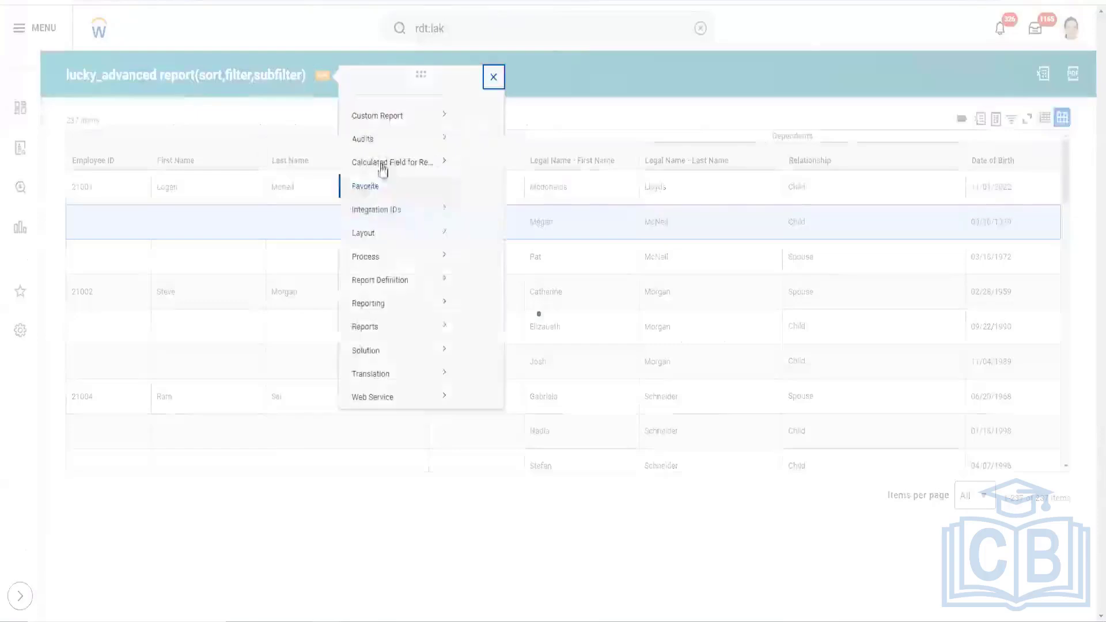
mouse_move(394, 133)
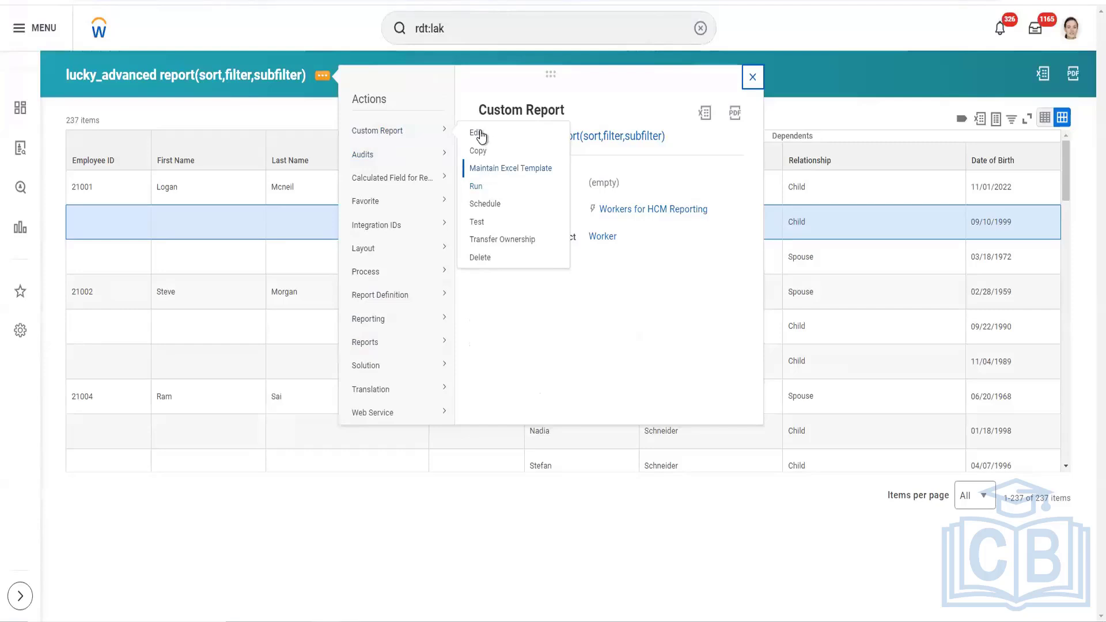
left_click(479, 134)
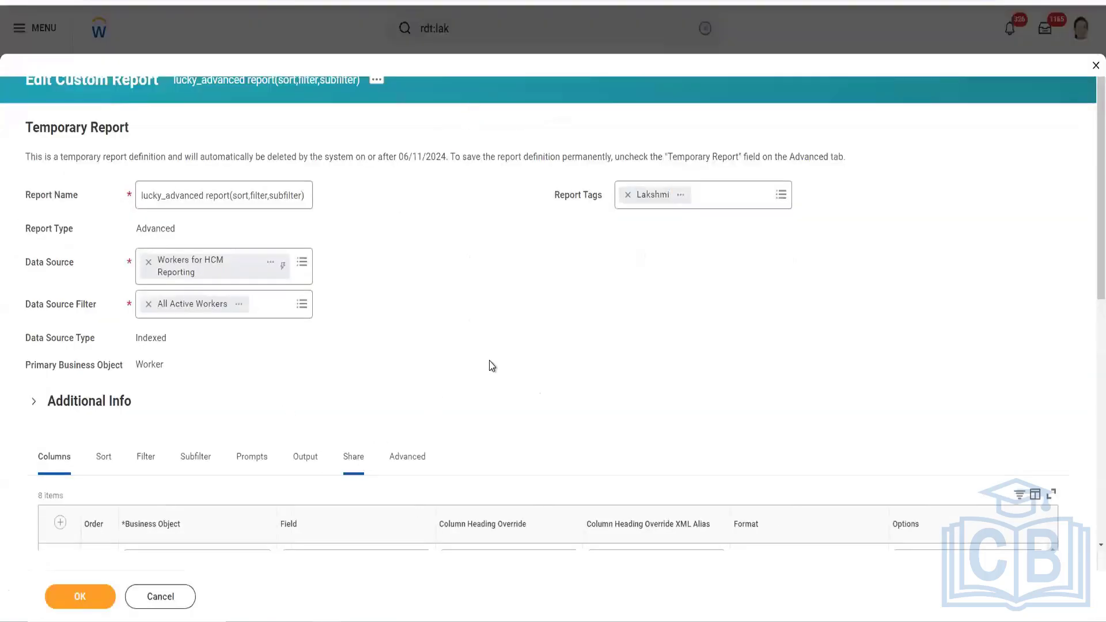
scroll(278, 471, "down", 3)
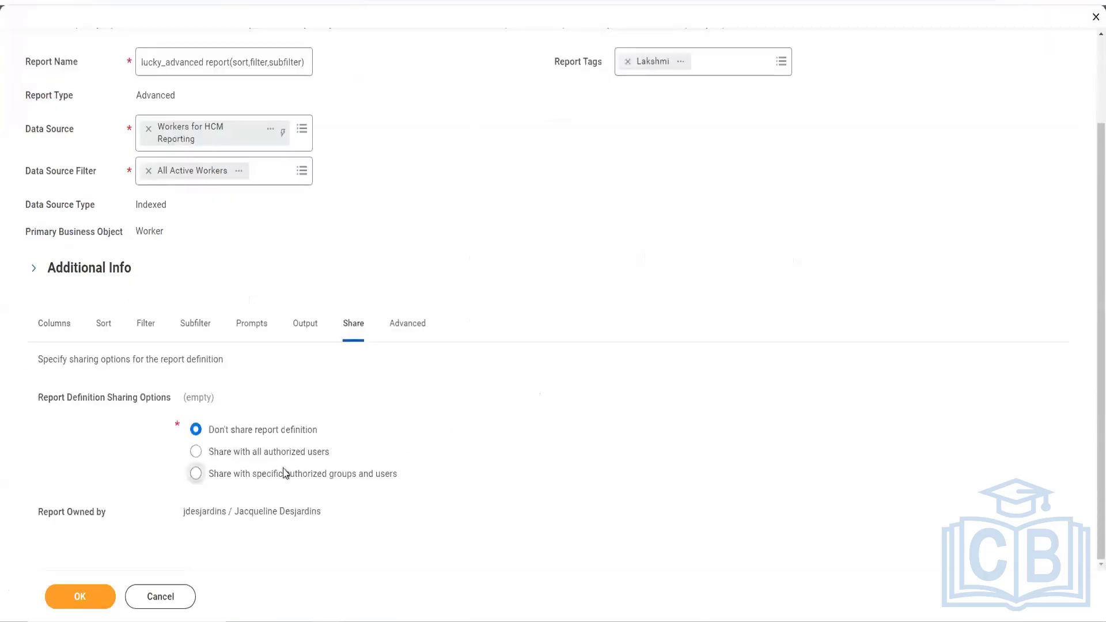
left_click(283, 473)
scroll(363, 479, "up", 1)
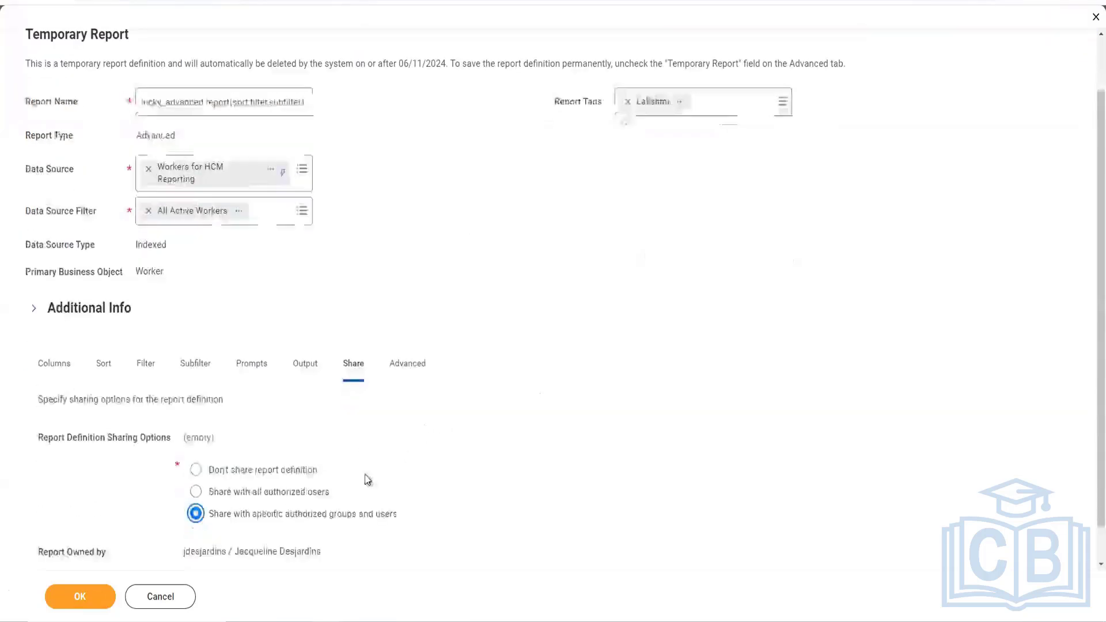
scroll(363, 479, "down", 1)
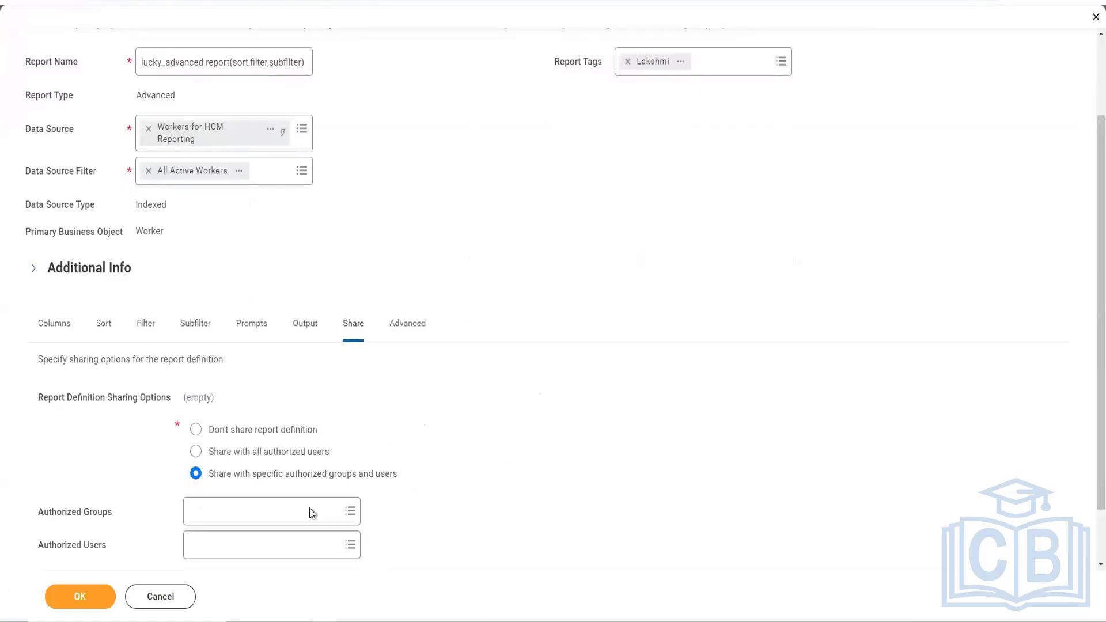
scroll(289, 501, "down", 2)
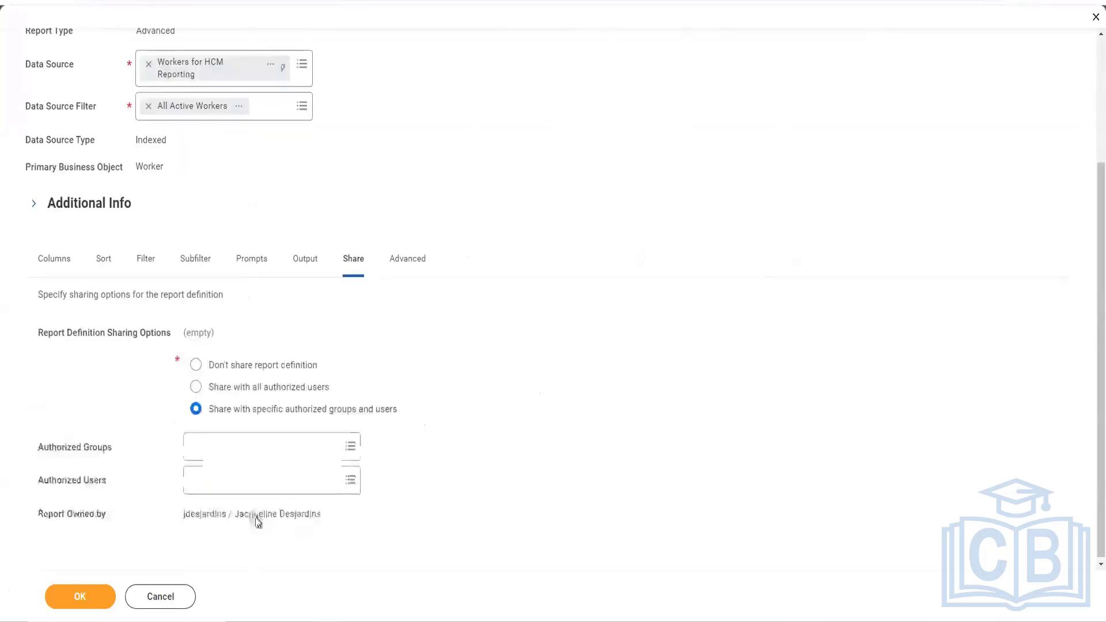
Add the Batch2 integration system user to the report's Authorized Users and save the report despite its alerts
left_click(219, 480)
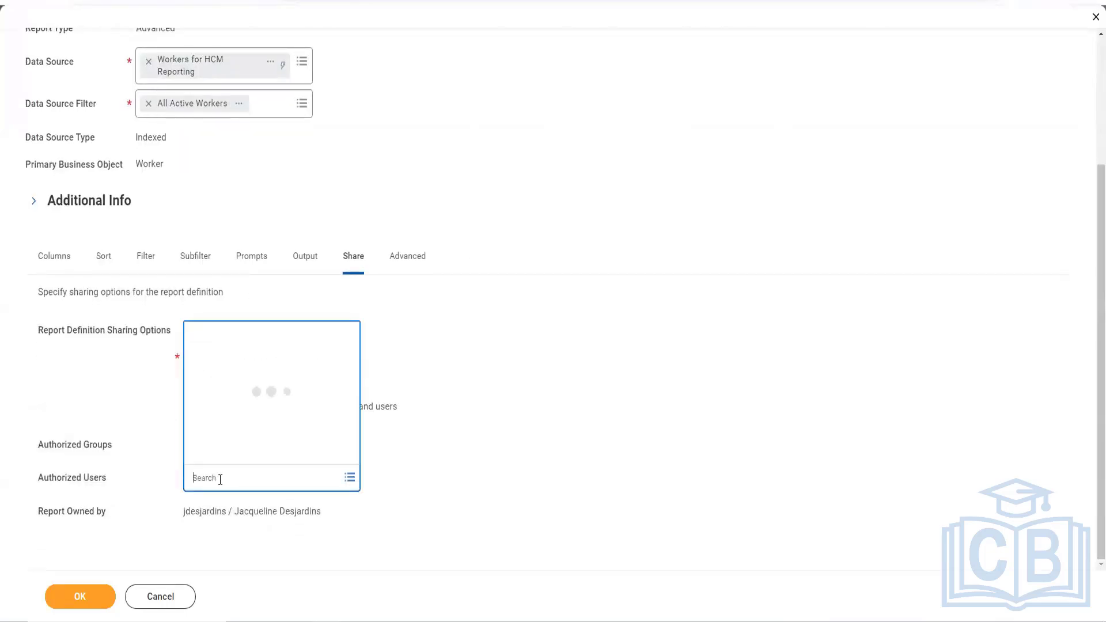
type("Gane")
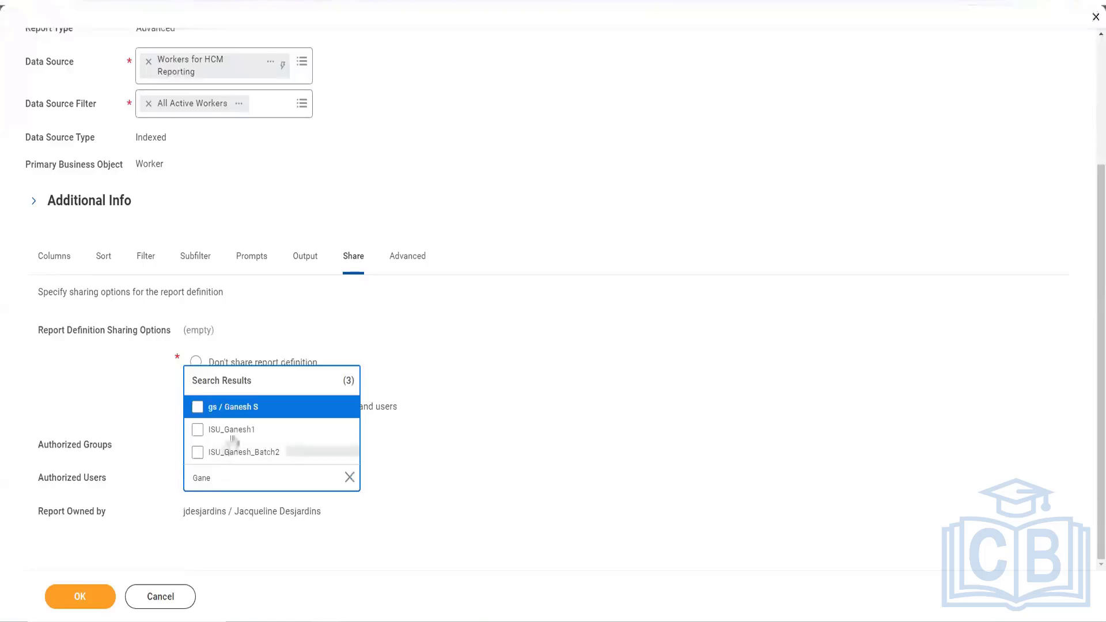
left_click(246, 454)
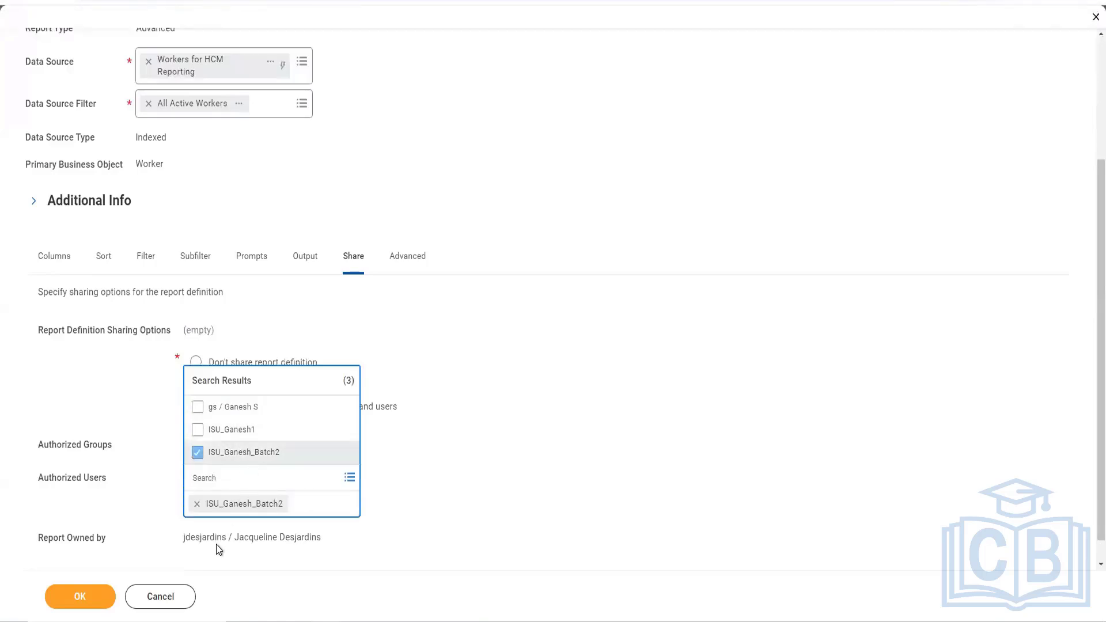
left_click(102, 600)
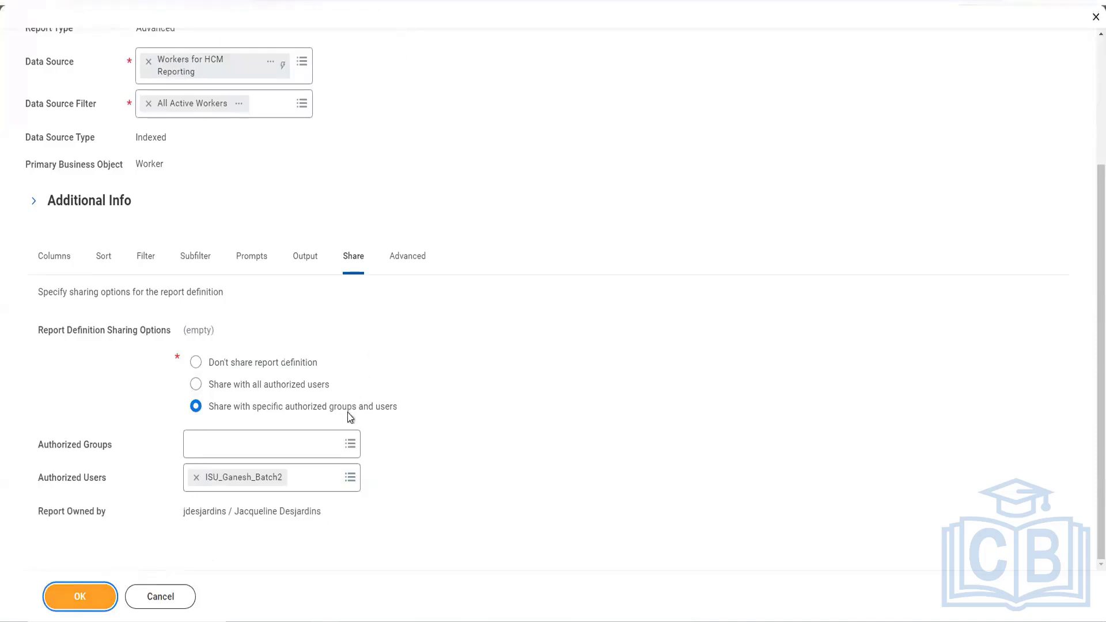
key("Return")
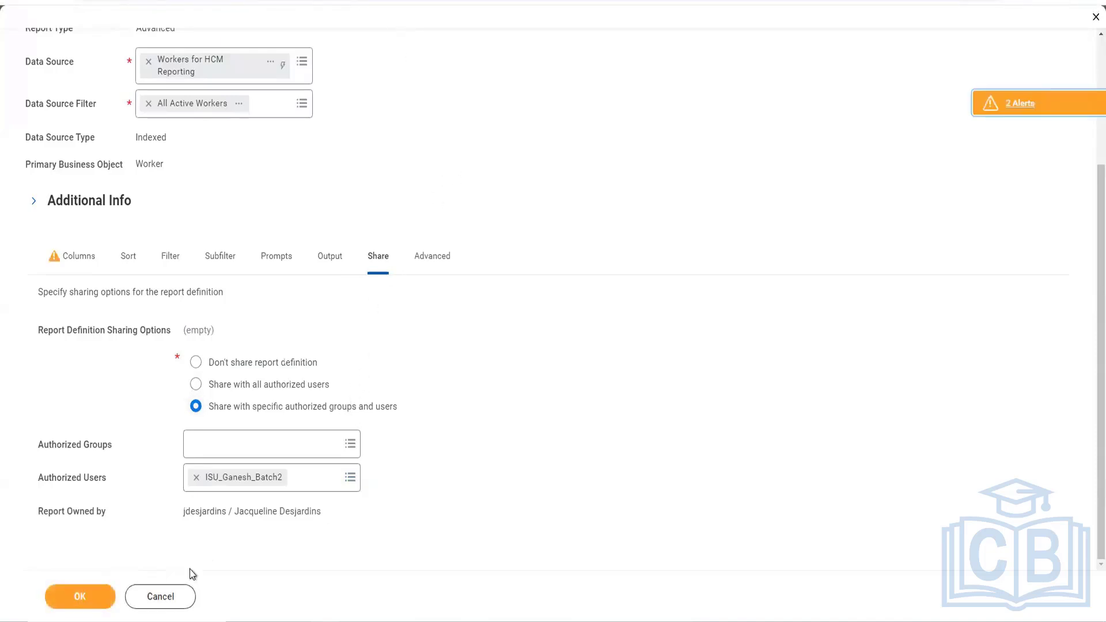
left_click(108, 597)
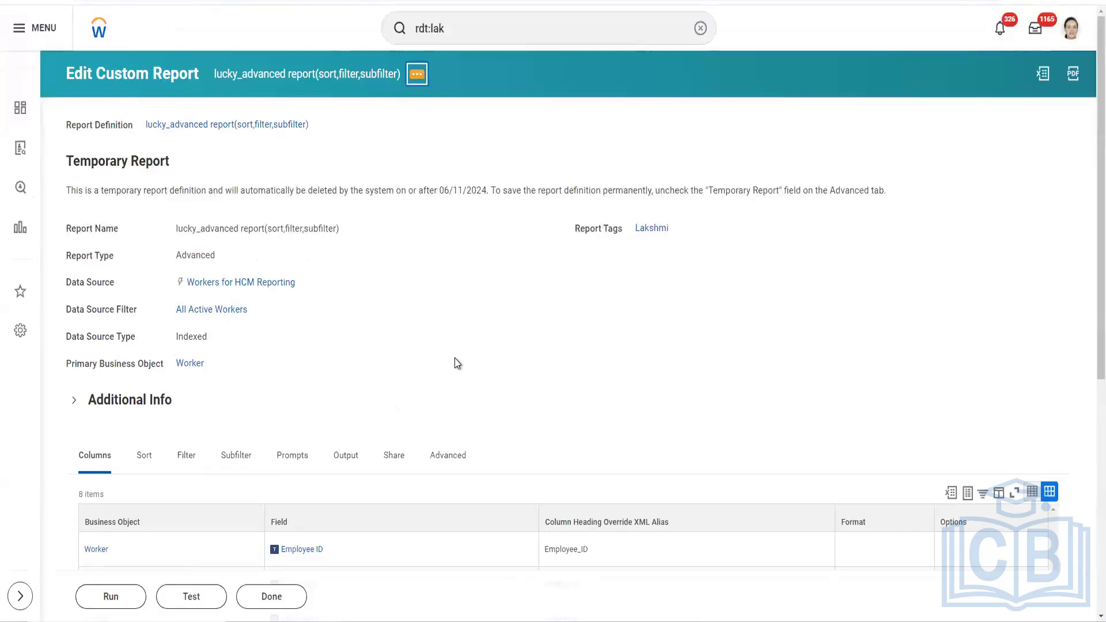
Open the report's web service URLs in a new tab, leaving all prompt values empty
left_click(417, 74)
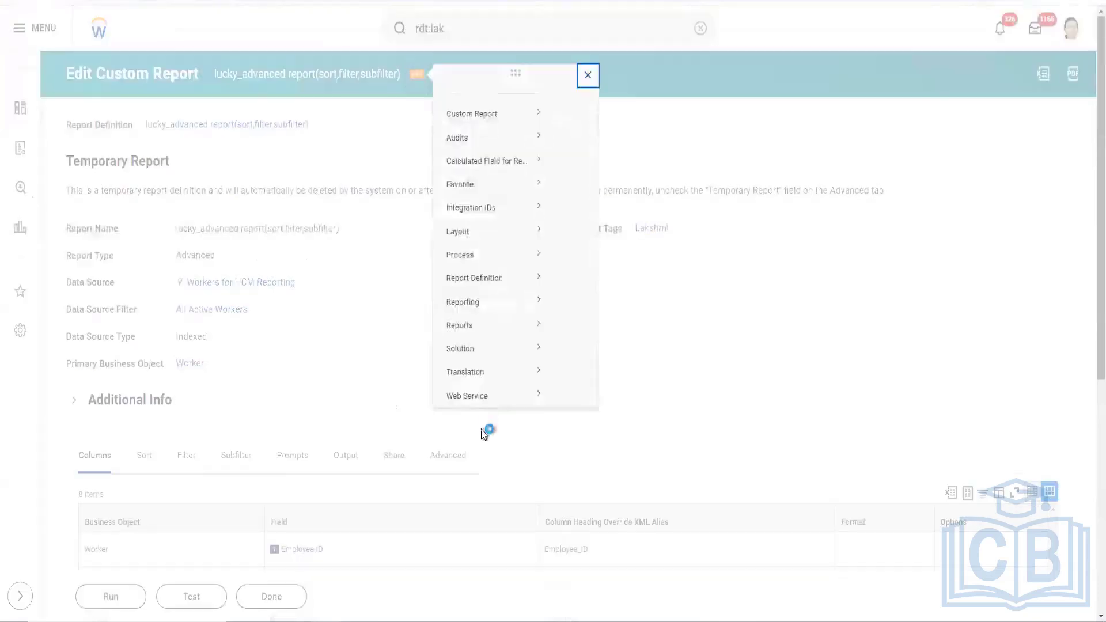
mouse_move(502, 413)
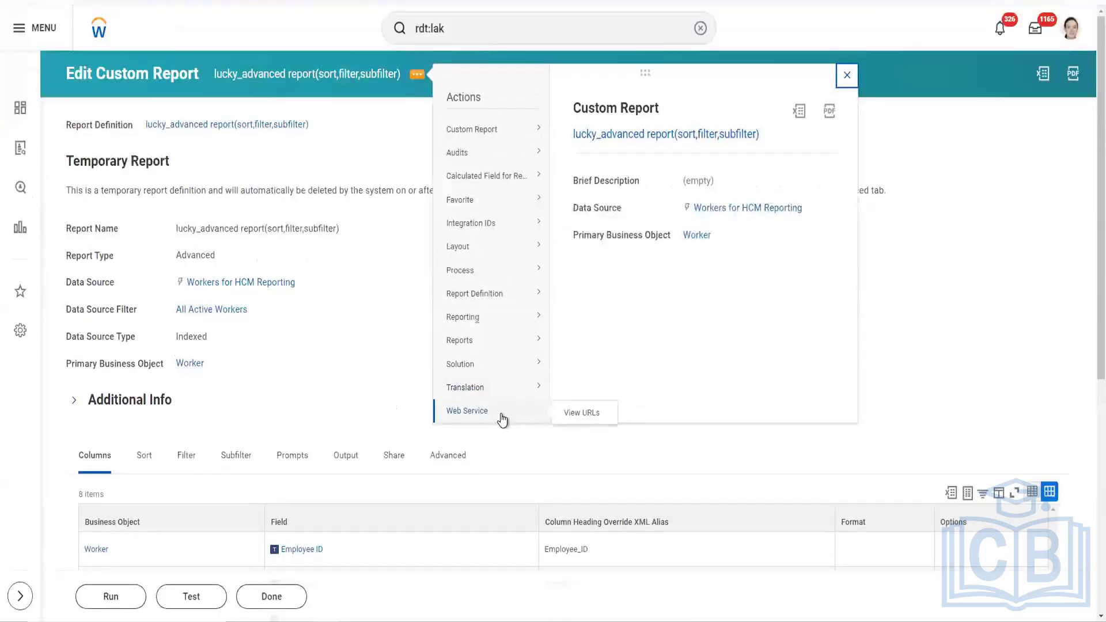
right_click(585, 419)
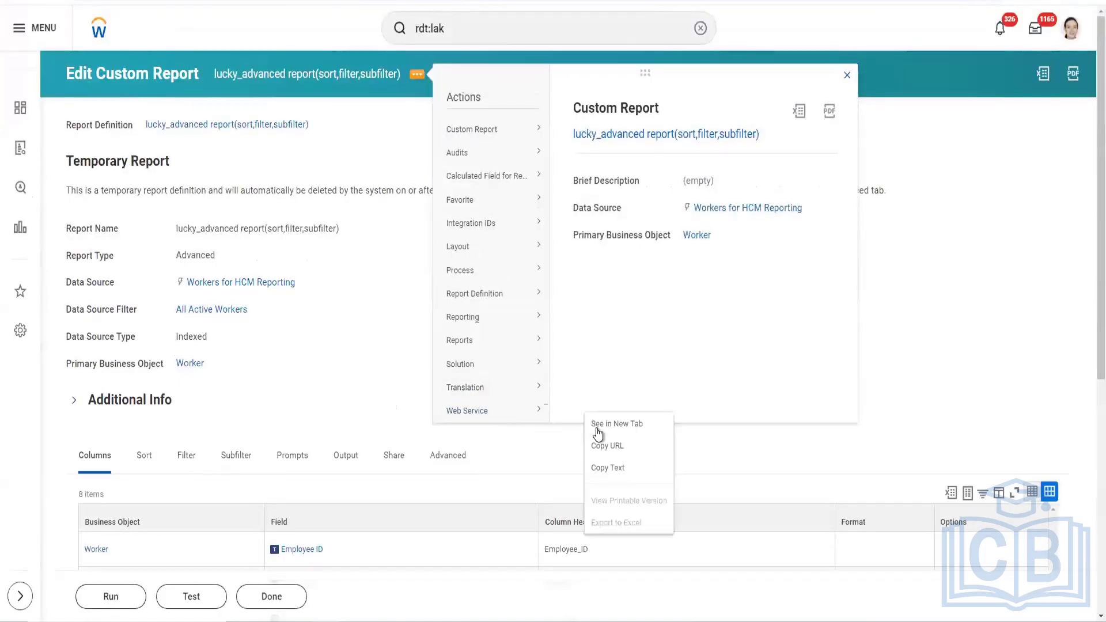
left_click(590, 423)
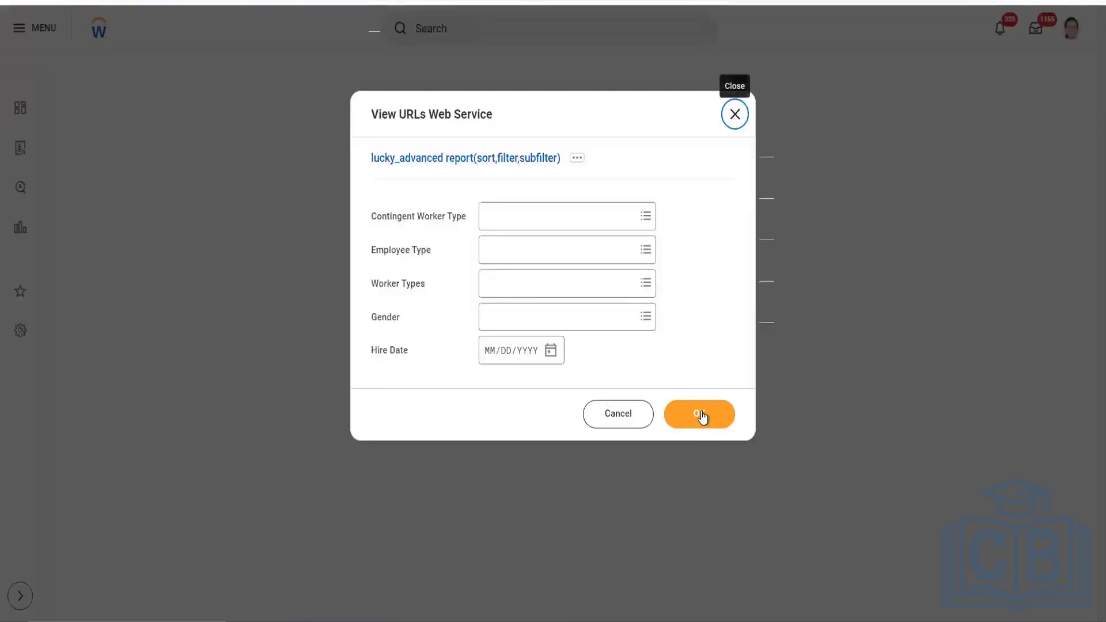
left_click(716, 410)
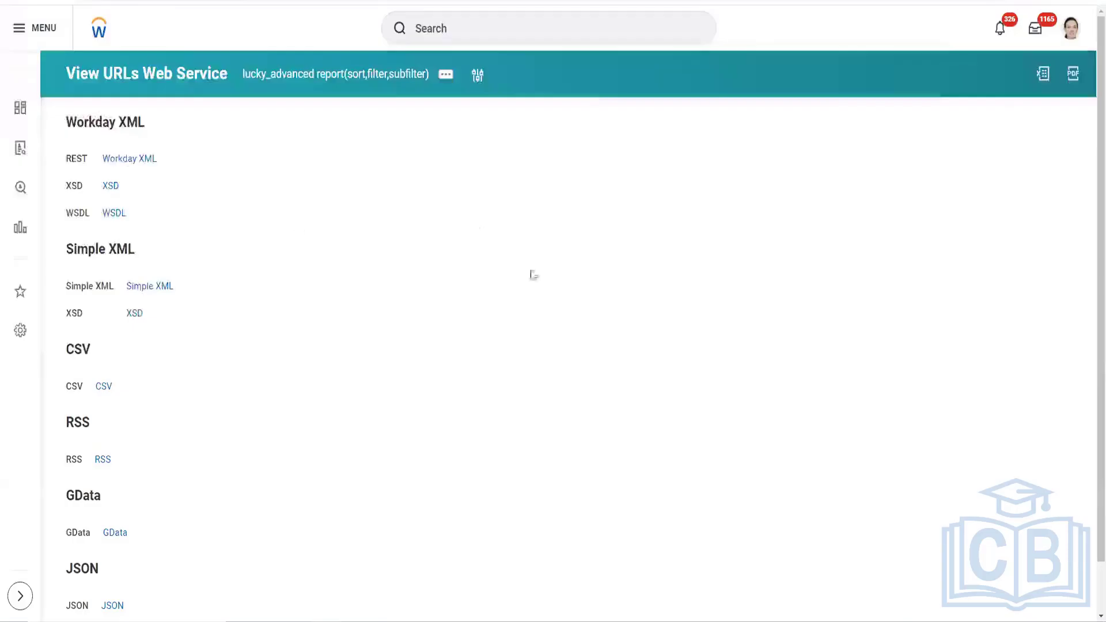
Copy the Workday XML REST link and paste it into a new browser tab
right_click(138, 164)
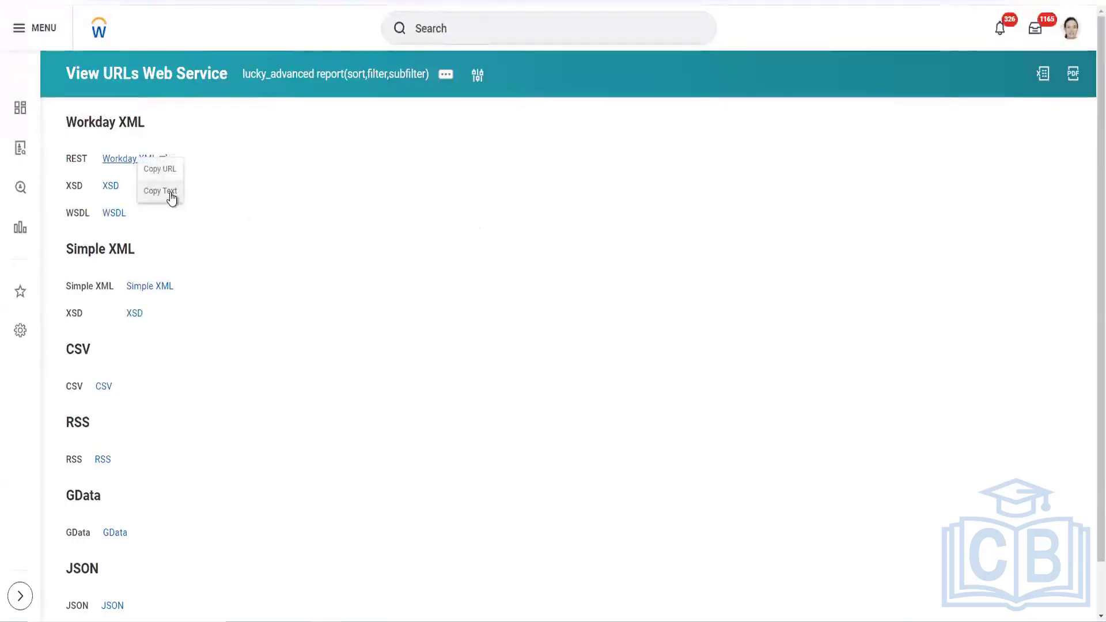
left_click(161, 191)
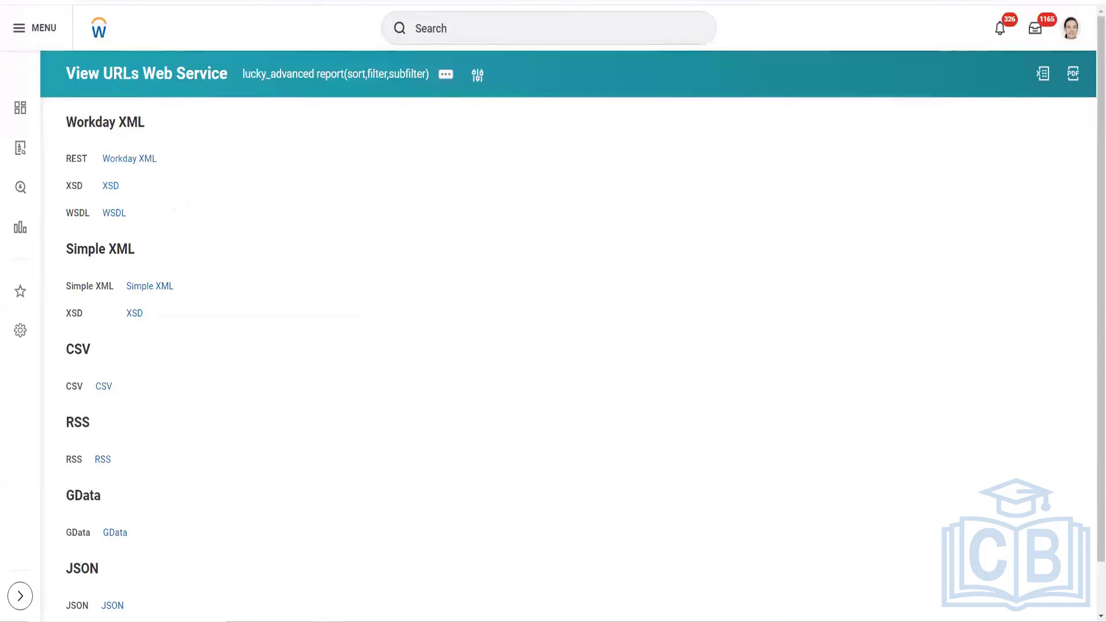
key("ctrl+t")
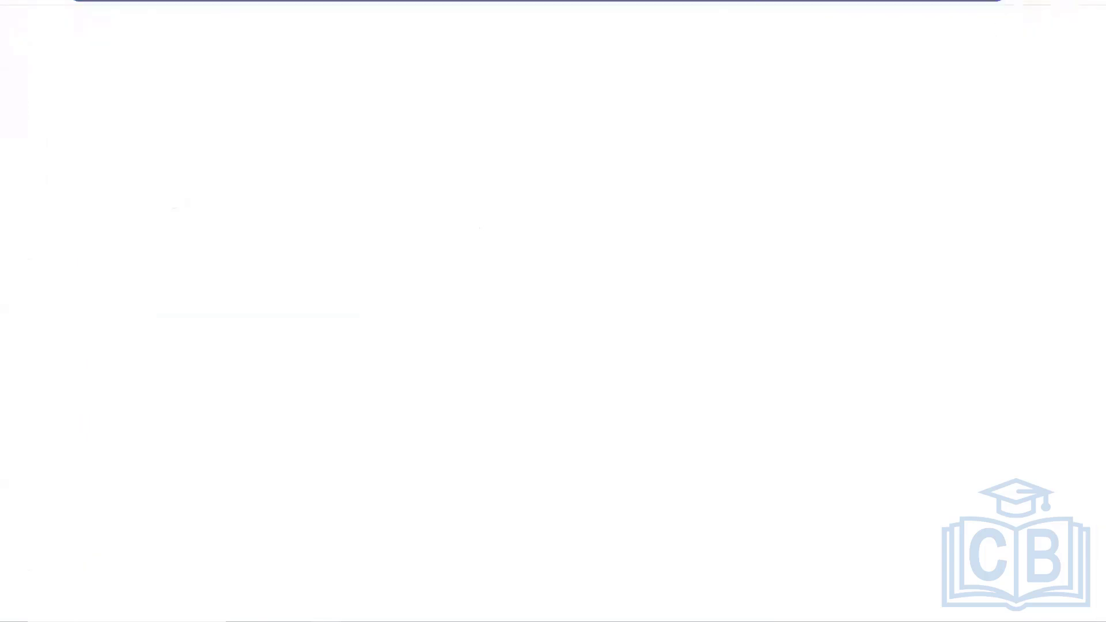
key("ctrl+v")
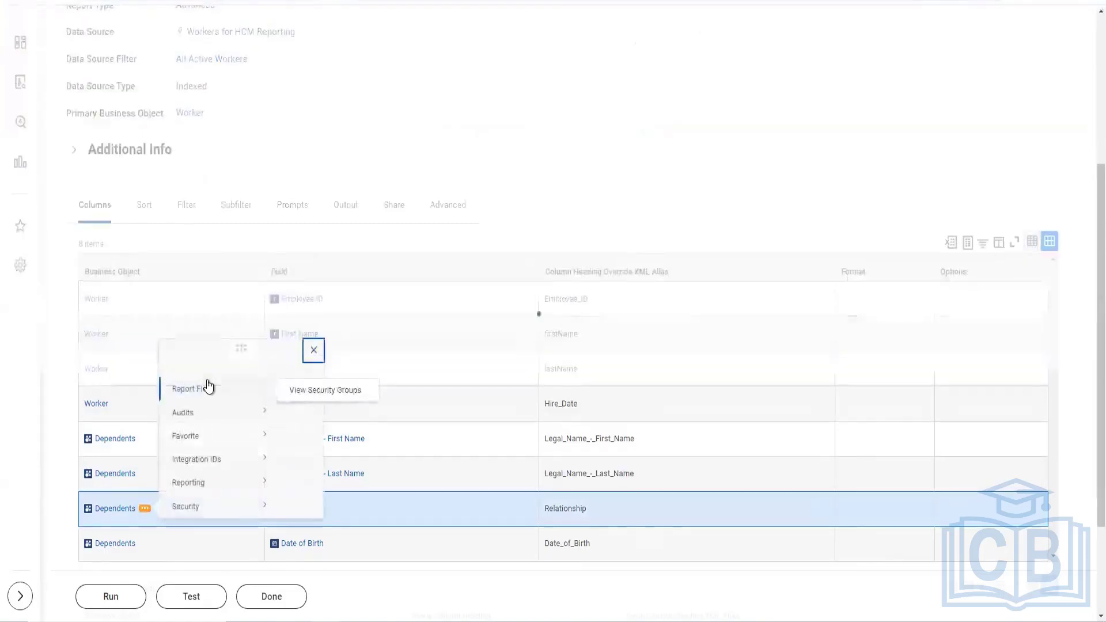
View the security of the Dependents report field in a new tab
mouse_move(238, 507)
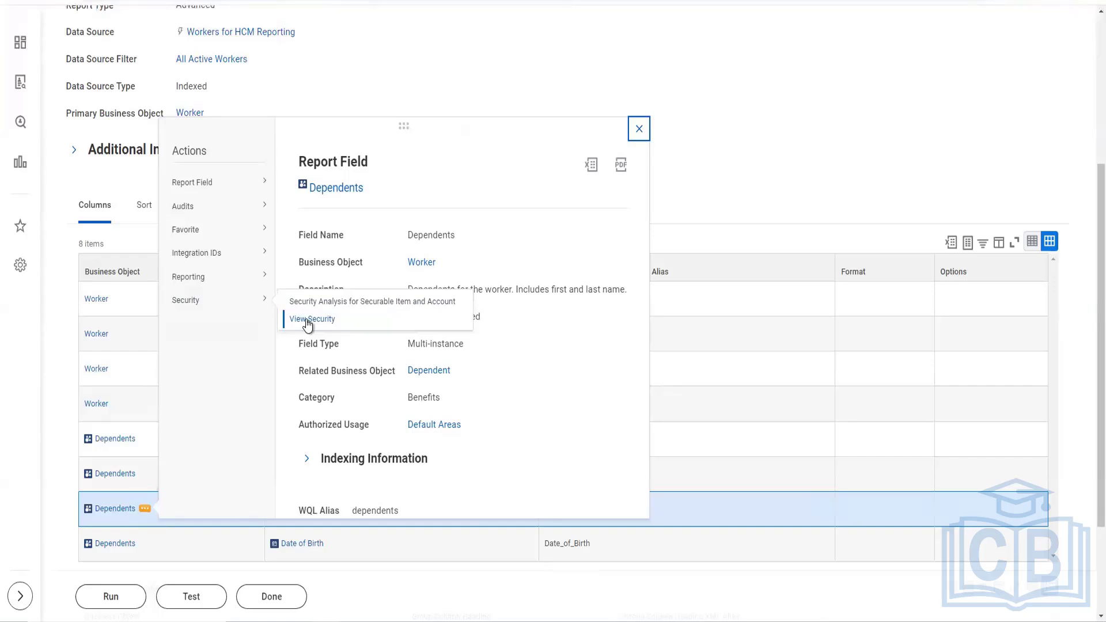
right_click(312, 318)
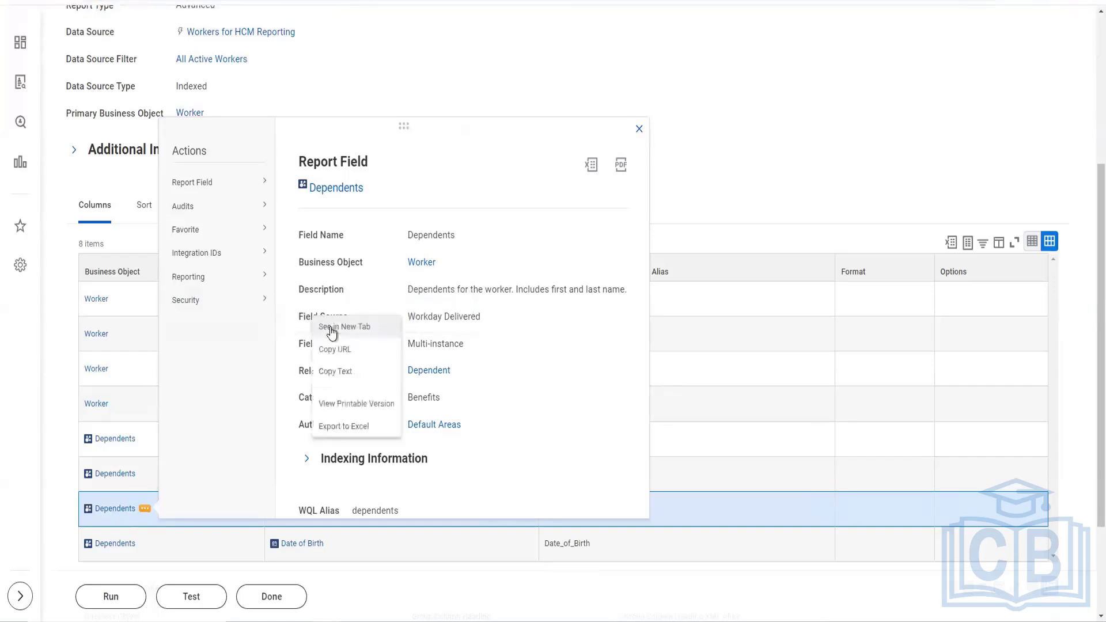
left_click(332, 330)
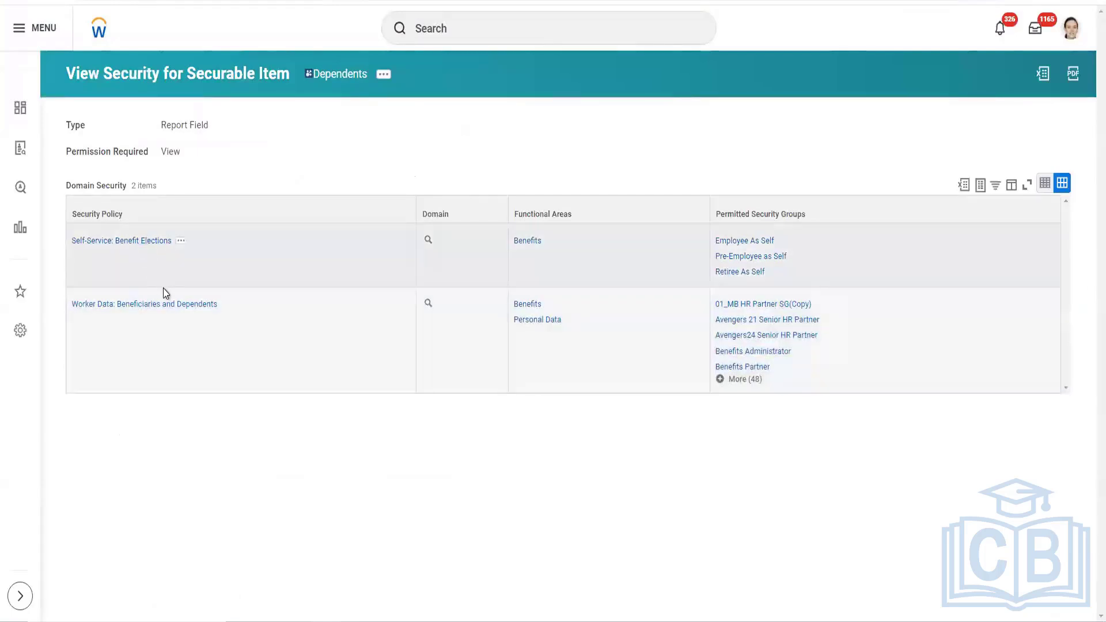
Copy the policy name Worker Data: Beneficiaries and Dependents, and find and open the View Security Group report
right_click(168, 305)
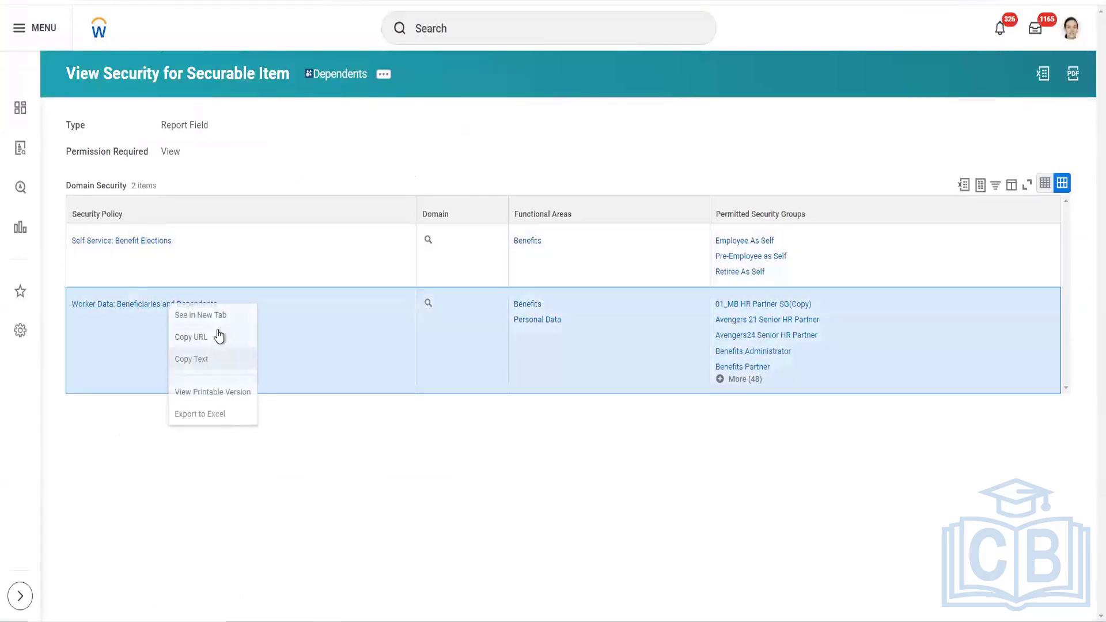
left_click(216, 337)
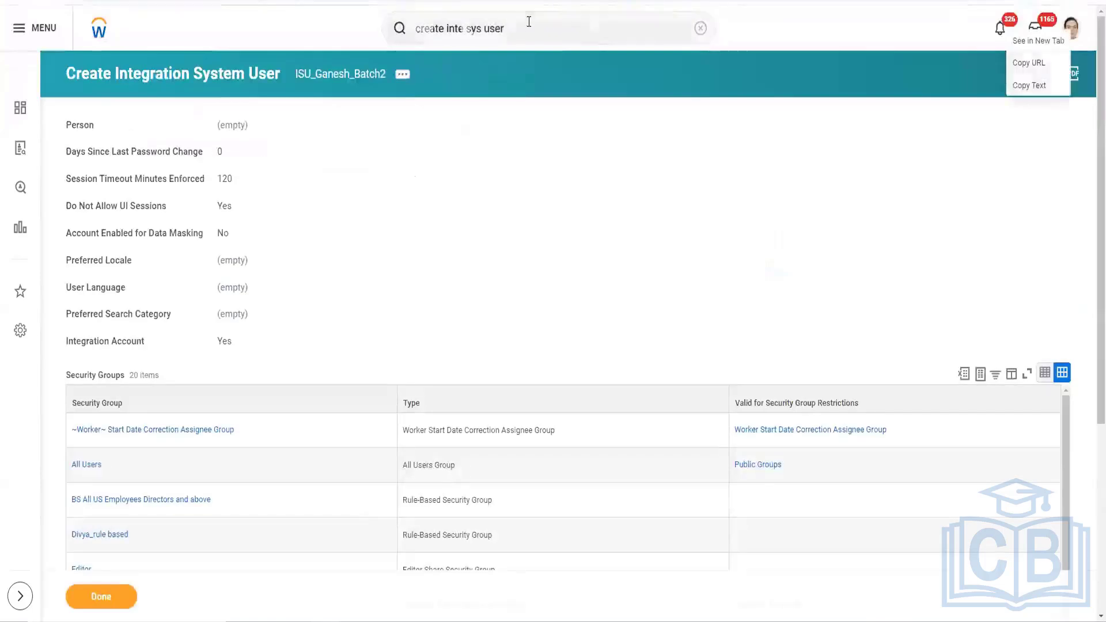
left_click(520, 32)
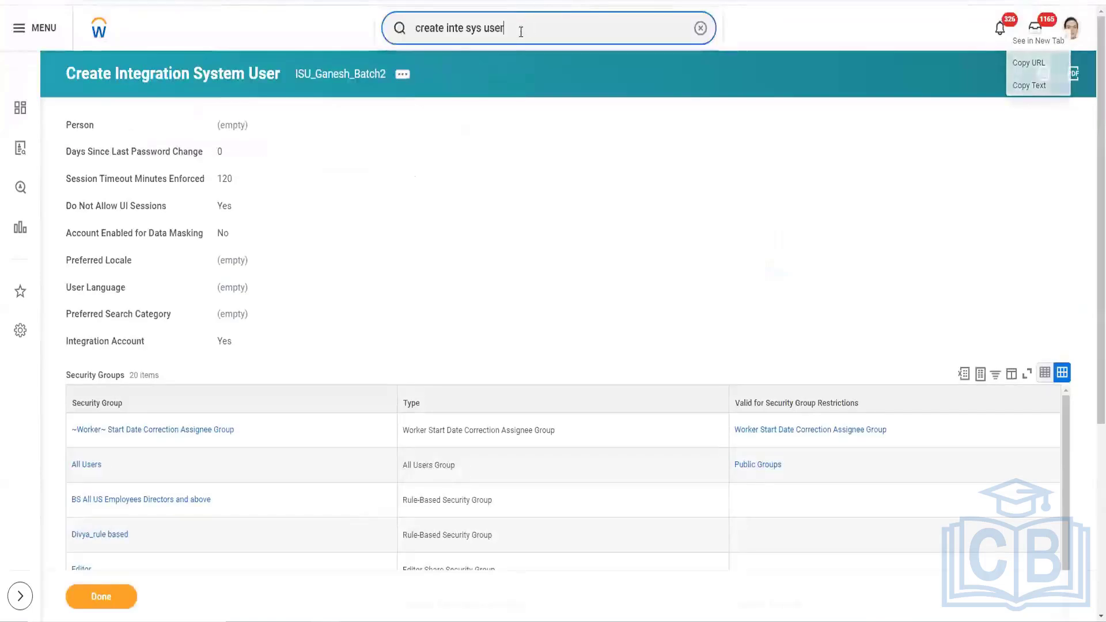
left_click_drag(521, 32, 398, 29)
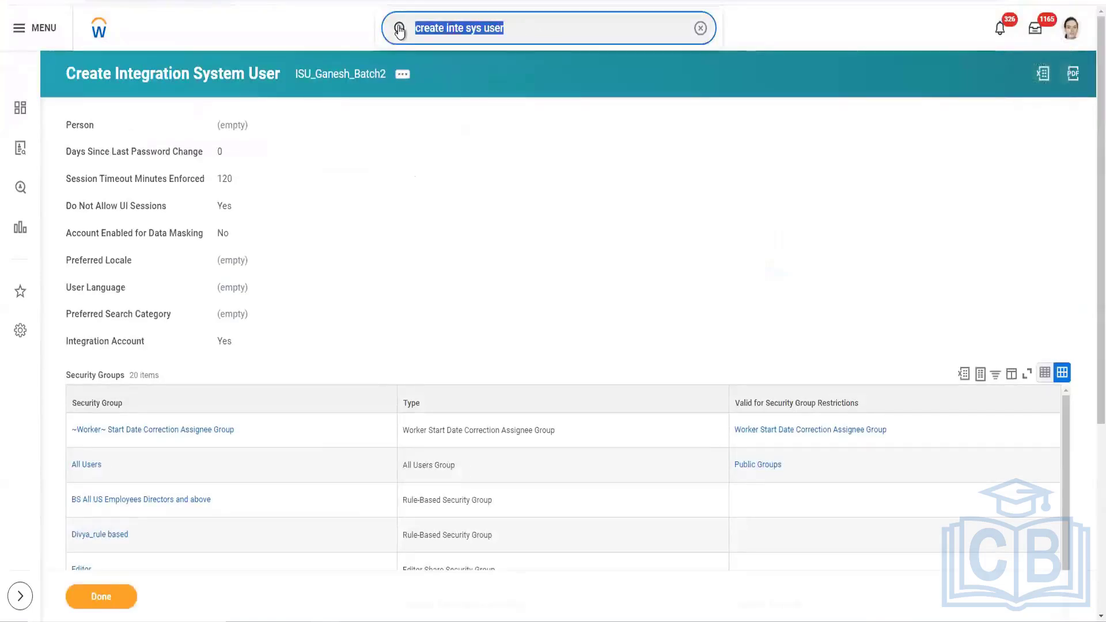
type("view sev")
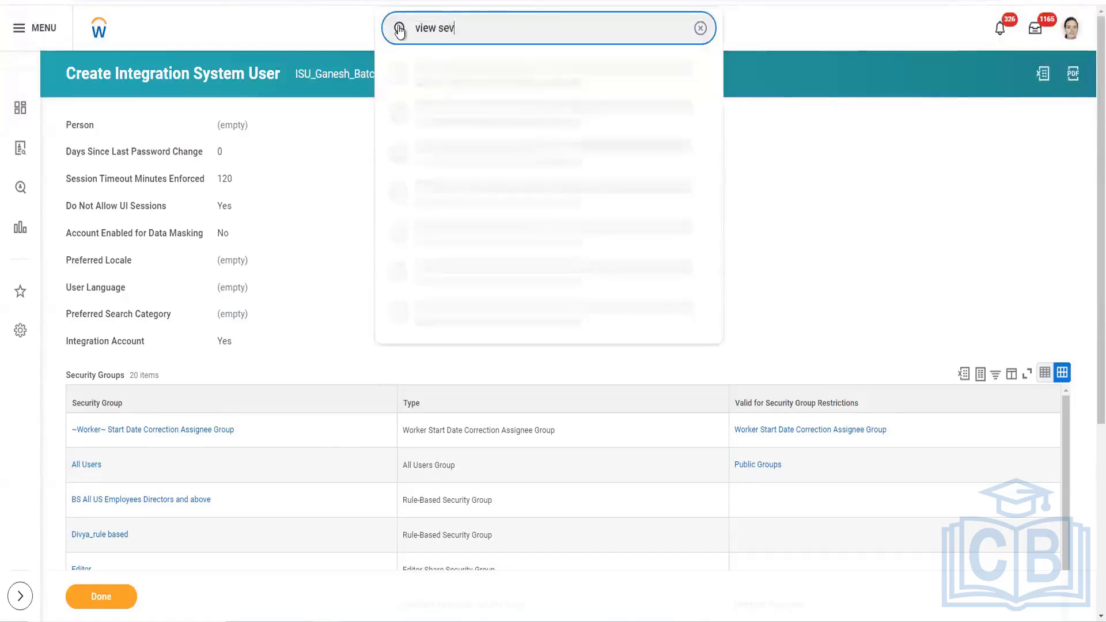
key("BackSpace")
type("c gr")
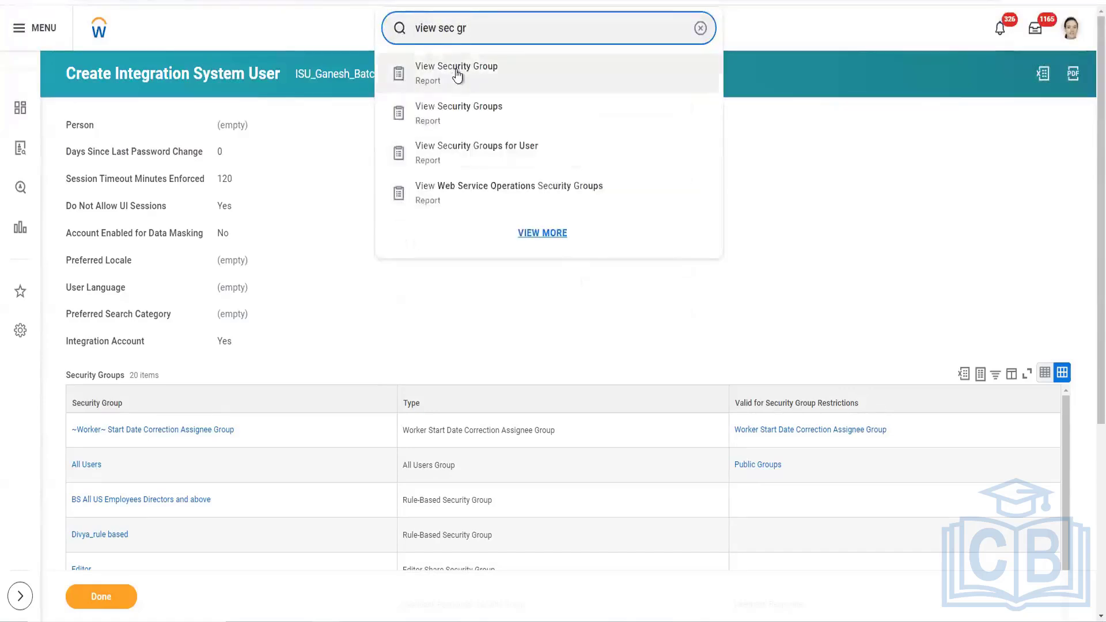
left_click(458, 75)
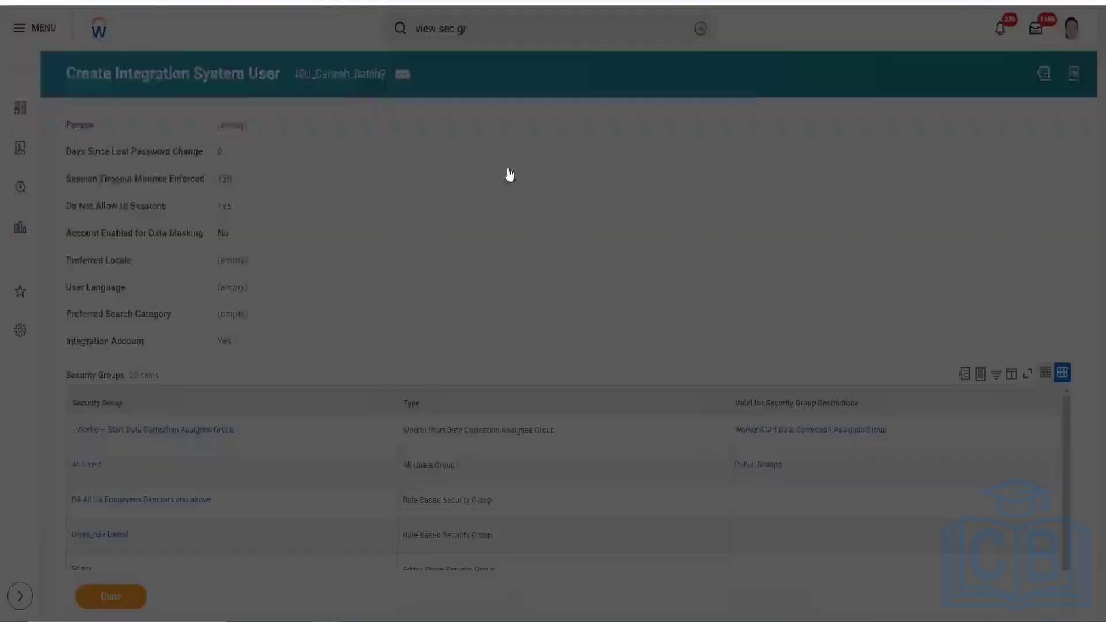
Select the Batch2 integration system security group and view its details
left_click(507, 165)
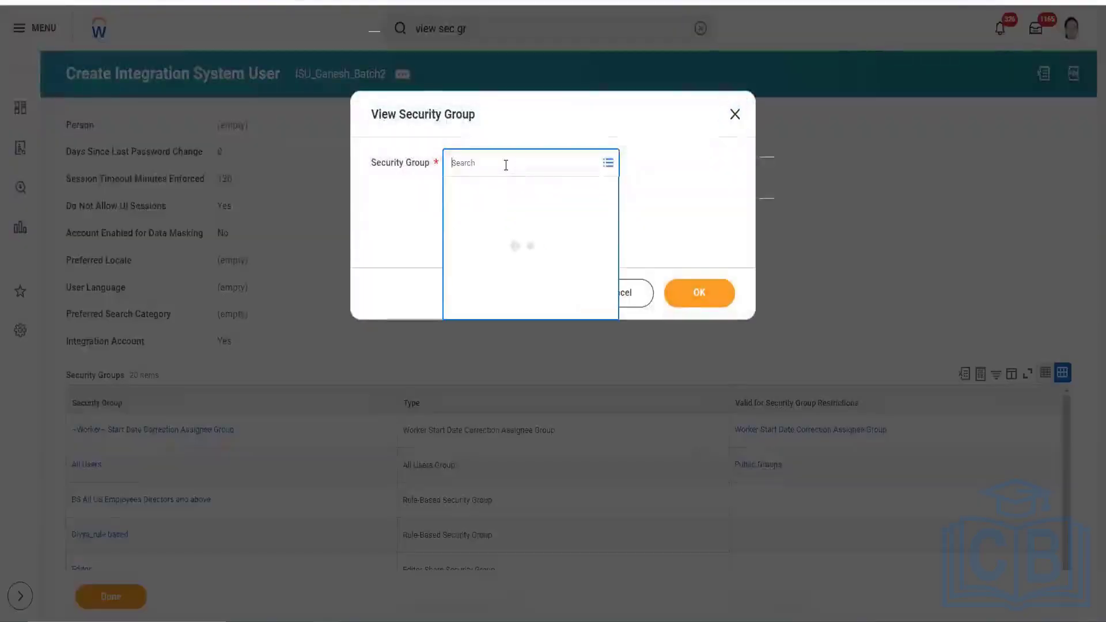
type("Ganesh")
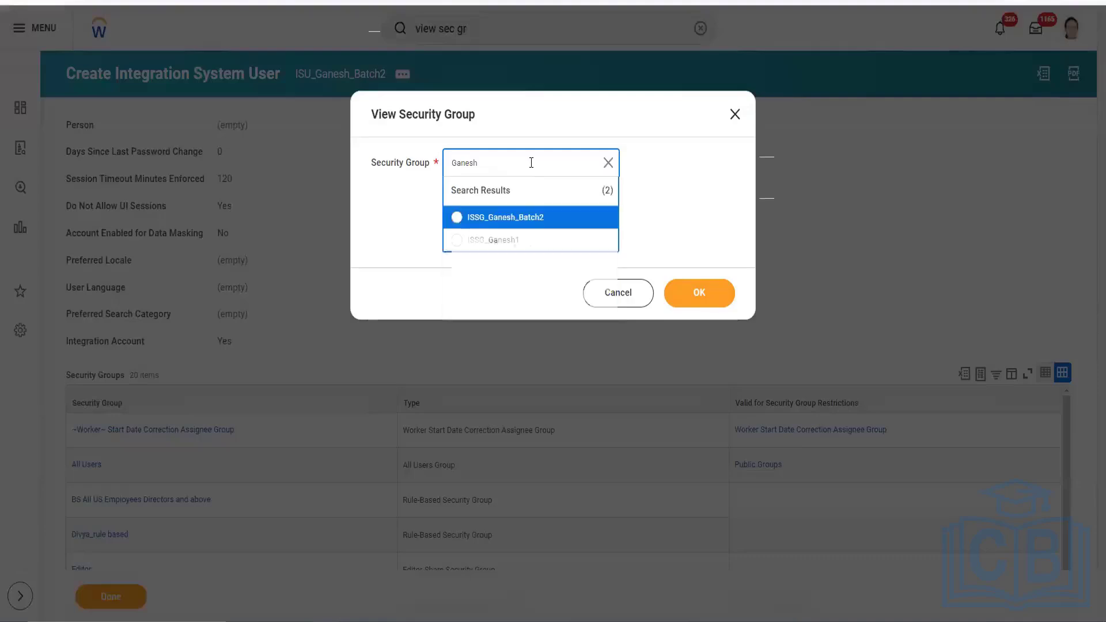
left_click(518, 217)
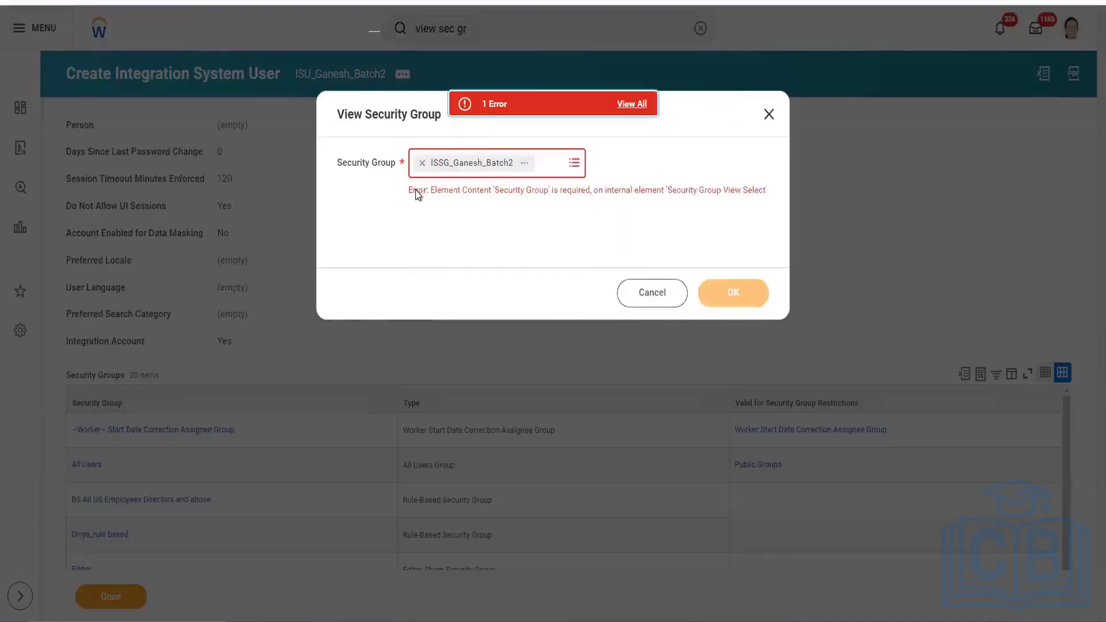
left_click(736, 295)
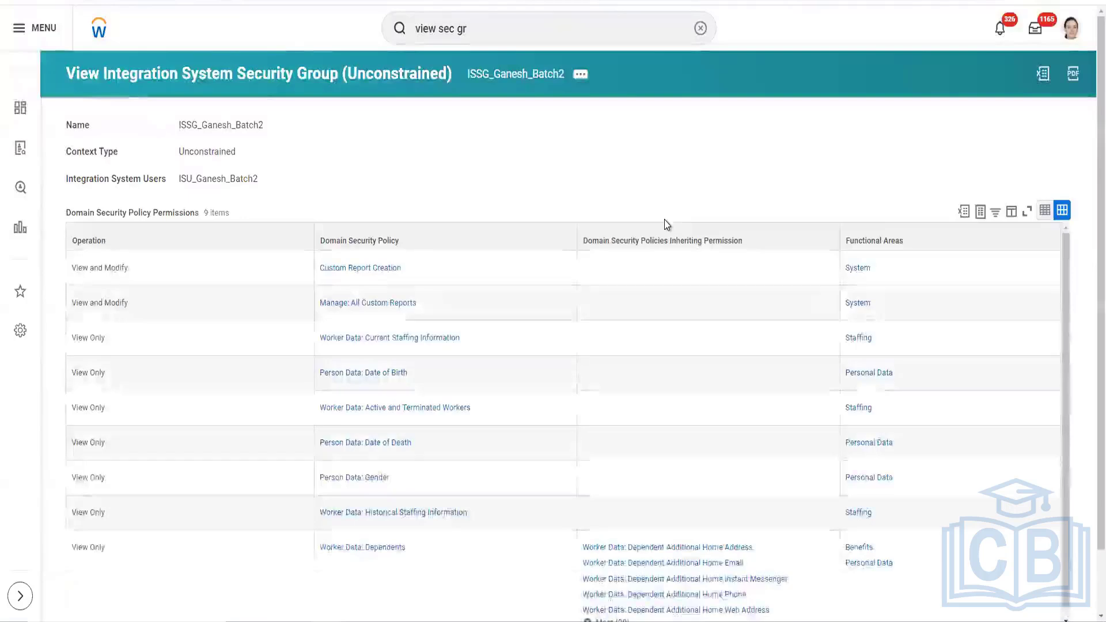
Add Worker Data: Beneficiaries and Dependents to the Batch2 security group's domain policies permitting View access, and save despite the alert
left_click(584, 75)
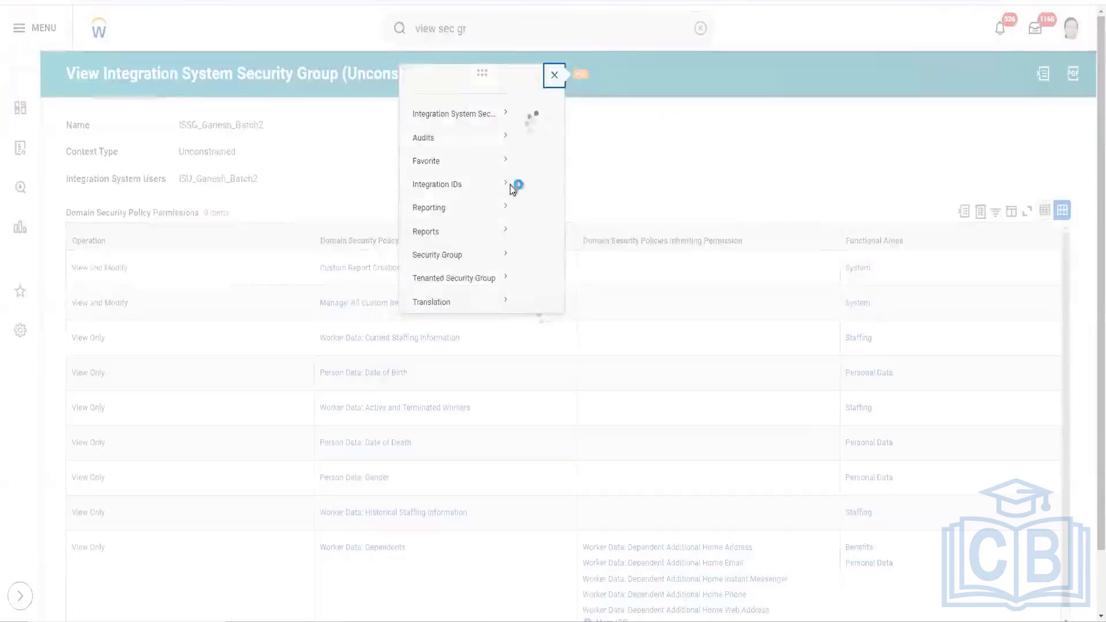
mouse_move(128, 137)
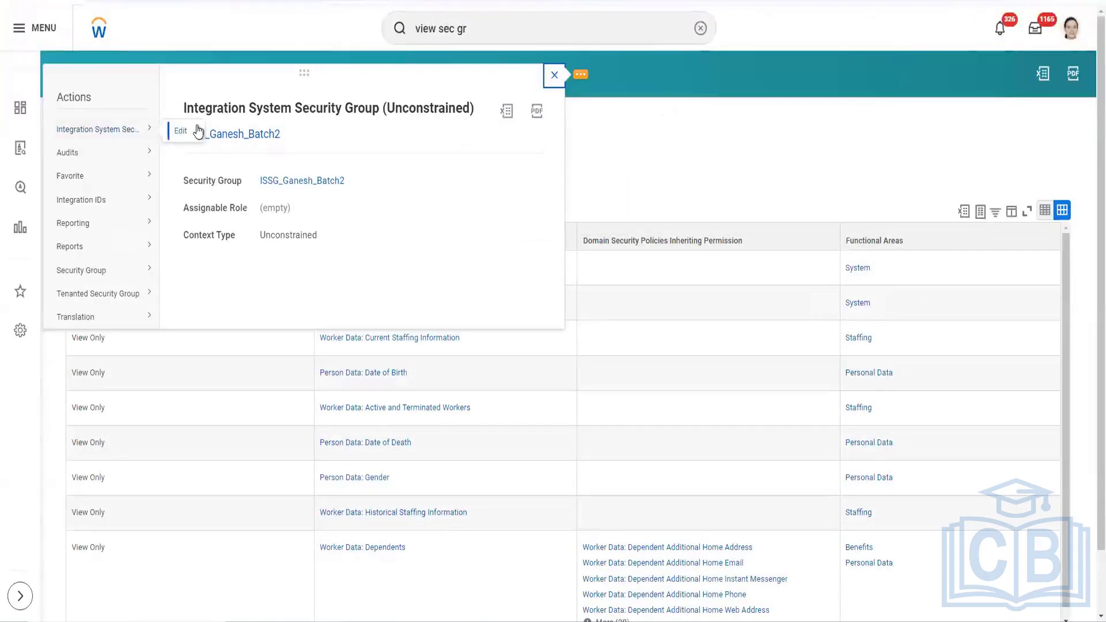
mouse_move(118, 273)
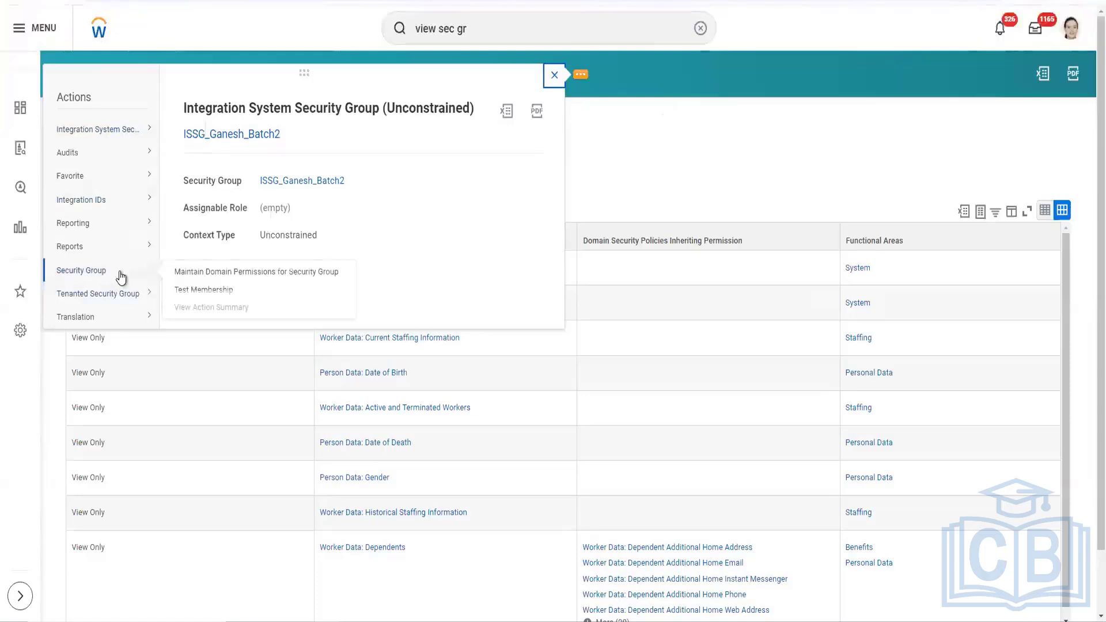
left_click(222, 270)
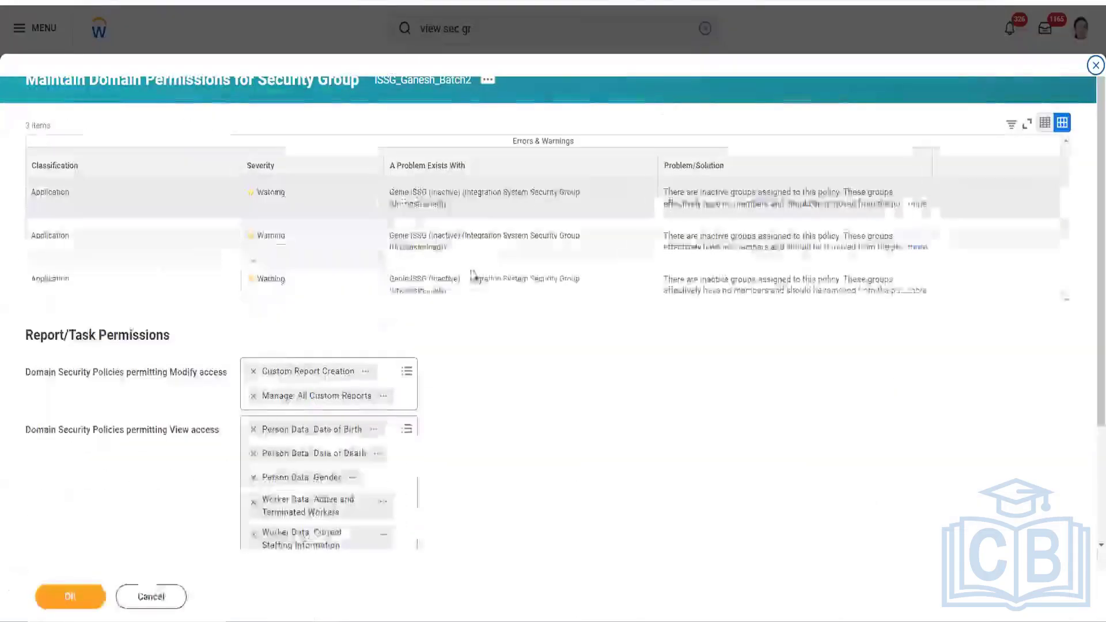
scroll(458, 324, "down", 3)
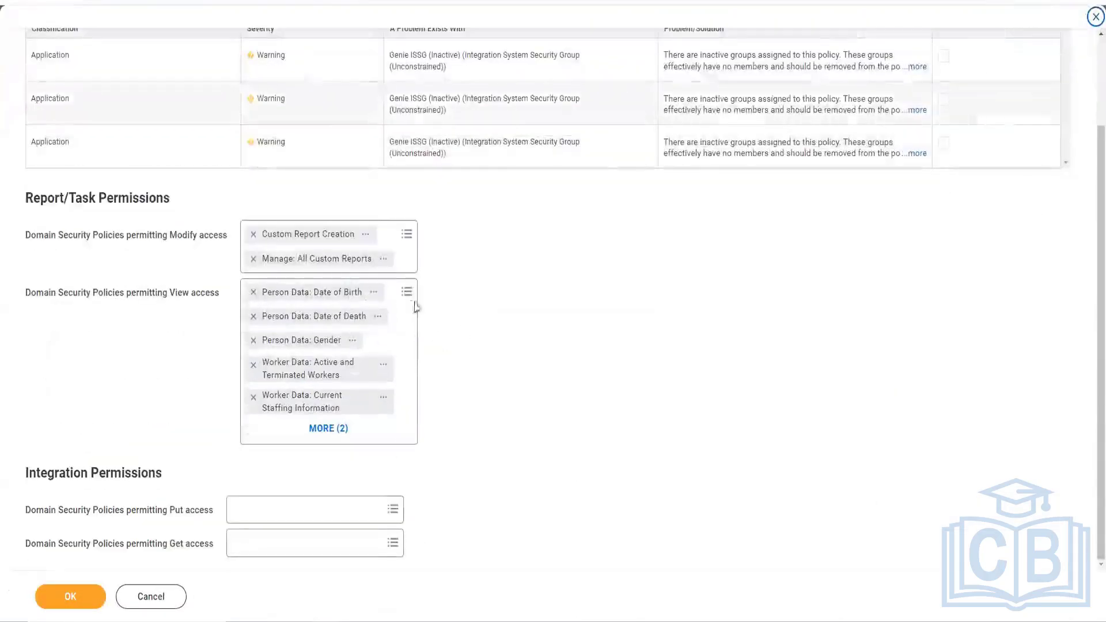
left_click(408, 292)
key("ctrl+v")
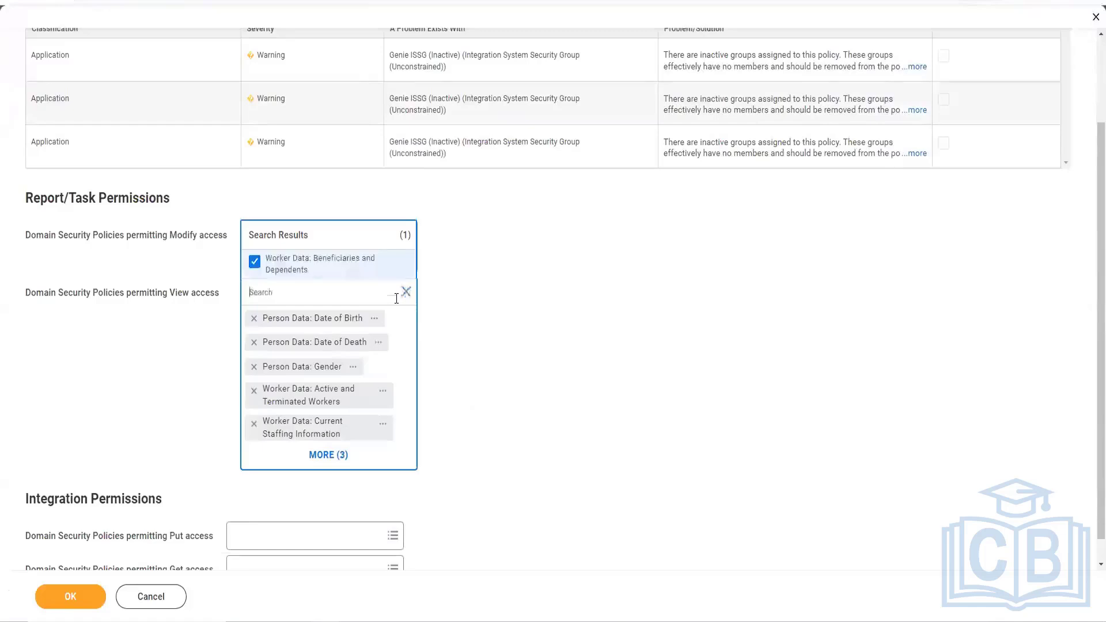
left_click(443, 323)
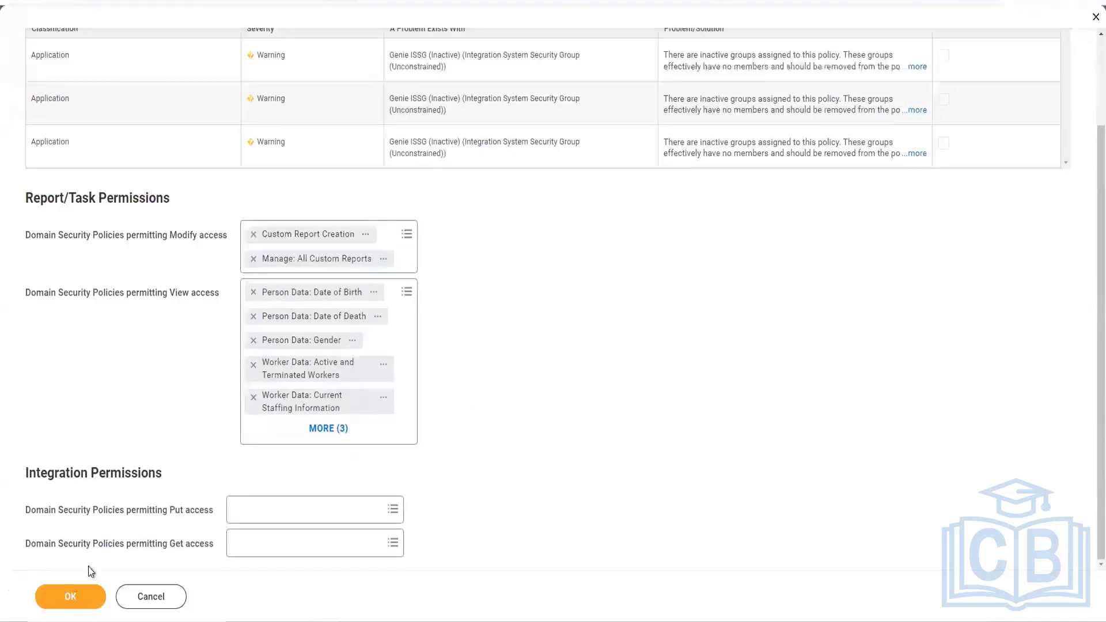
left_click(58, 599)
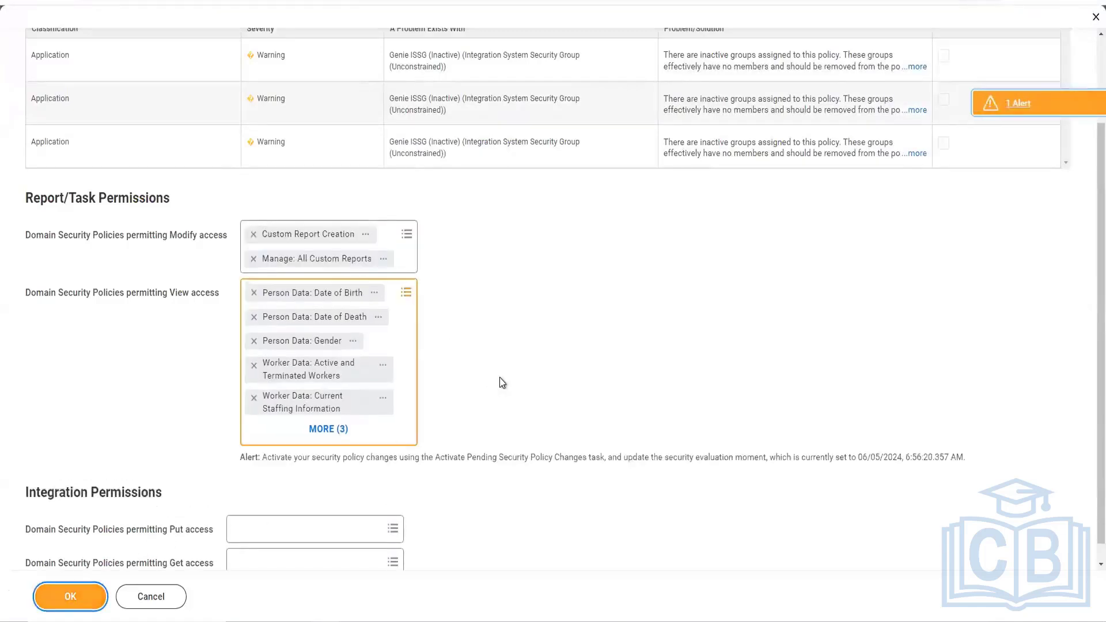
left_click(72, 606)
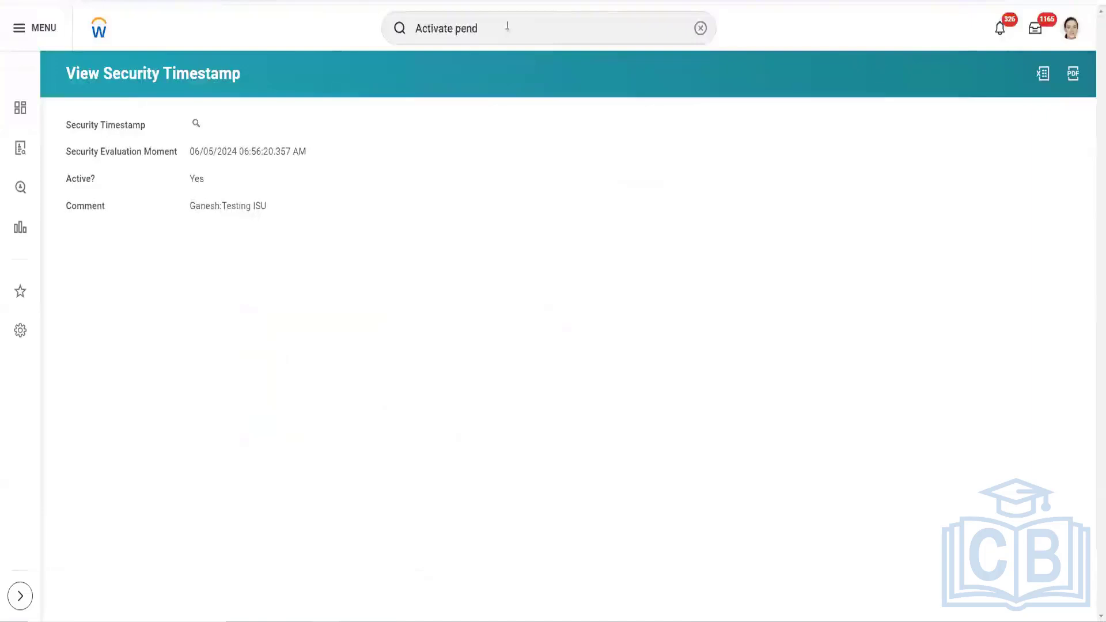
Activate the pending security policy changes with a comment giving the person's first name followed by ": Testing ISU", and confirm them
left_click(508, 32)
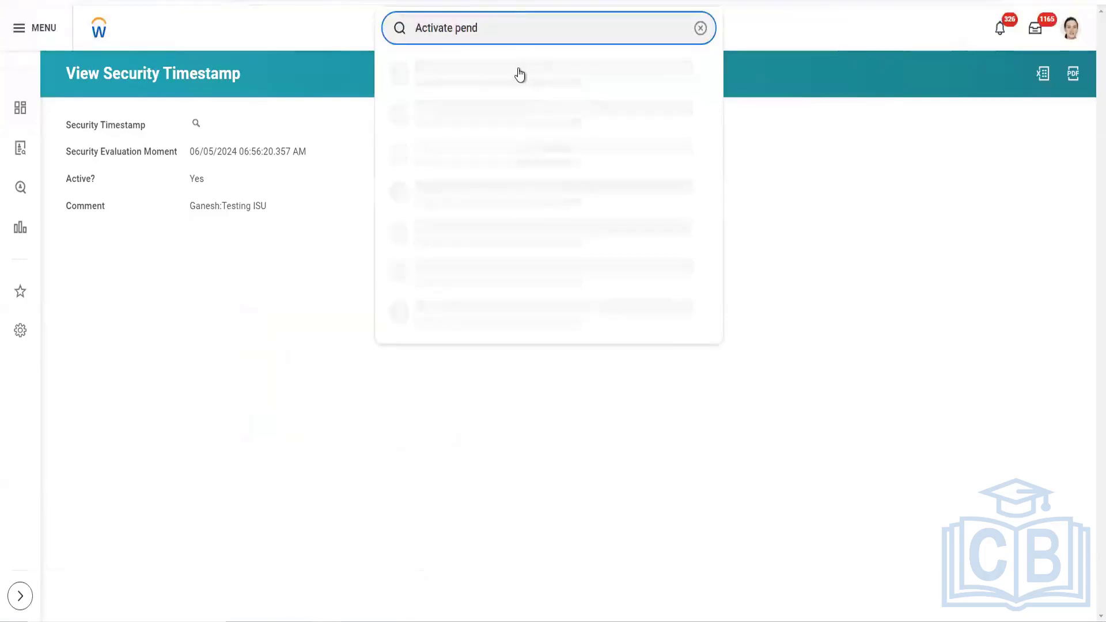
left_click(519, 67)
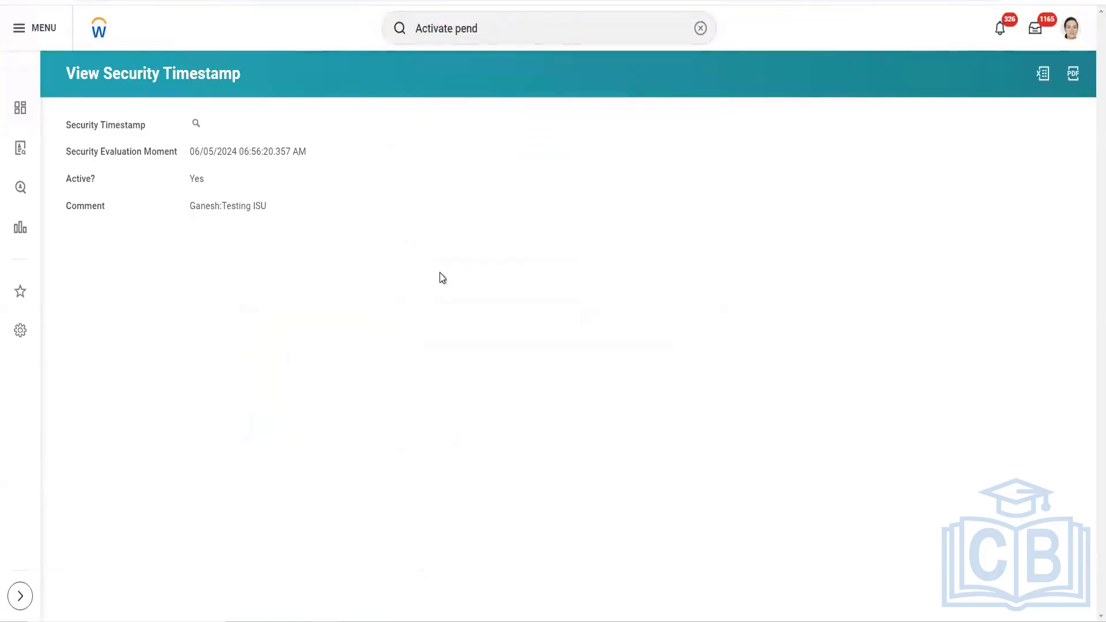
left_click(263, 274)
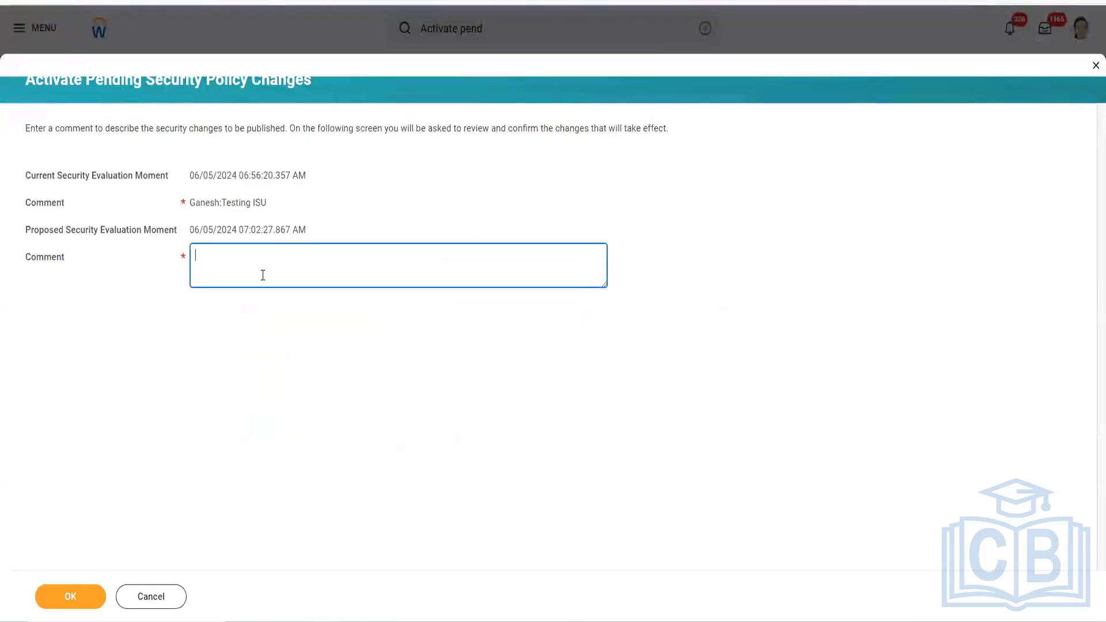
type("Ganesh")
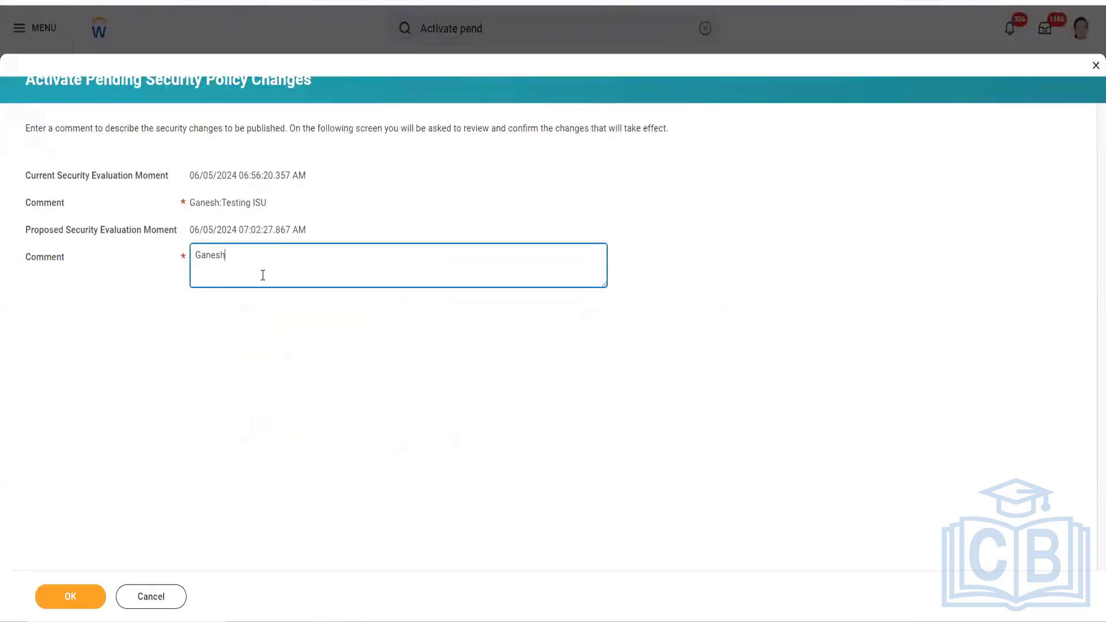
type(": Testing ")
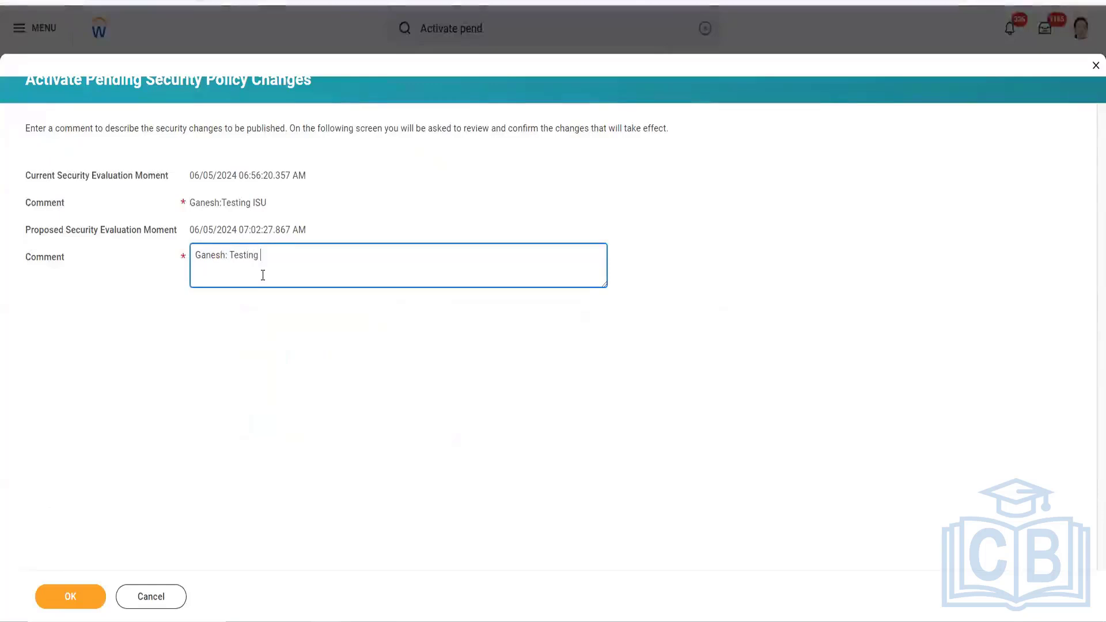
type("O IS")
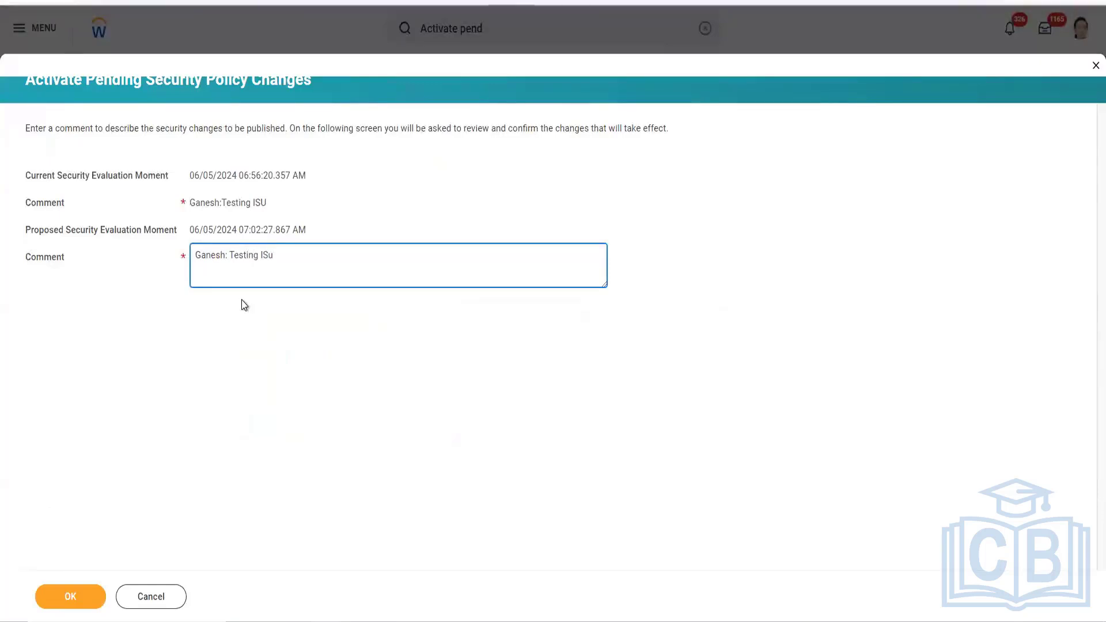
type("U")
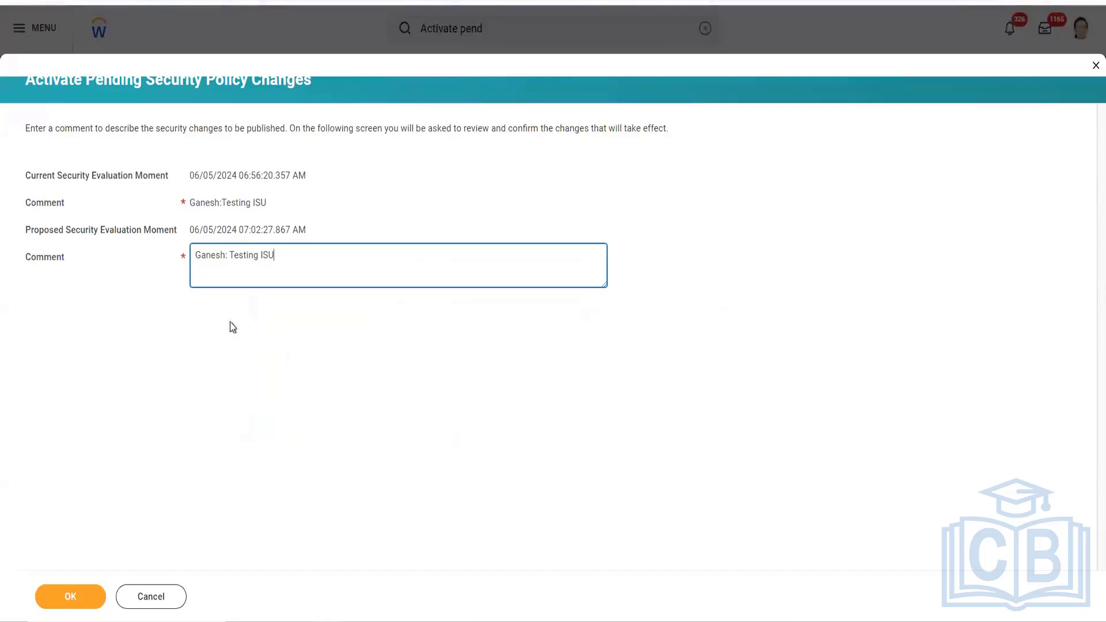
left_click(70, 596)
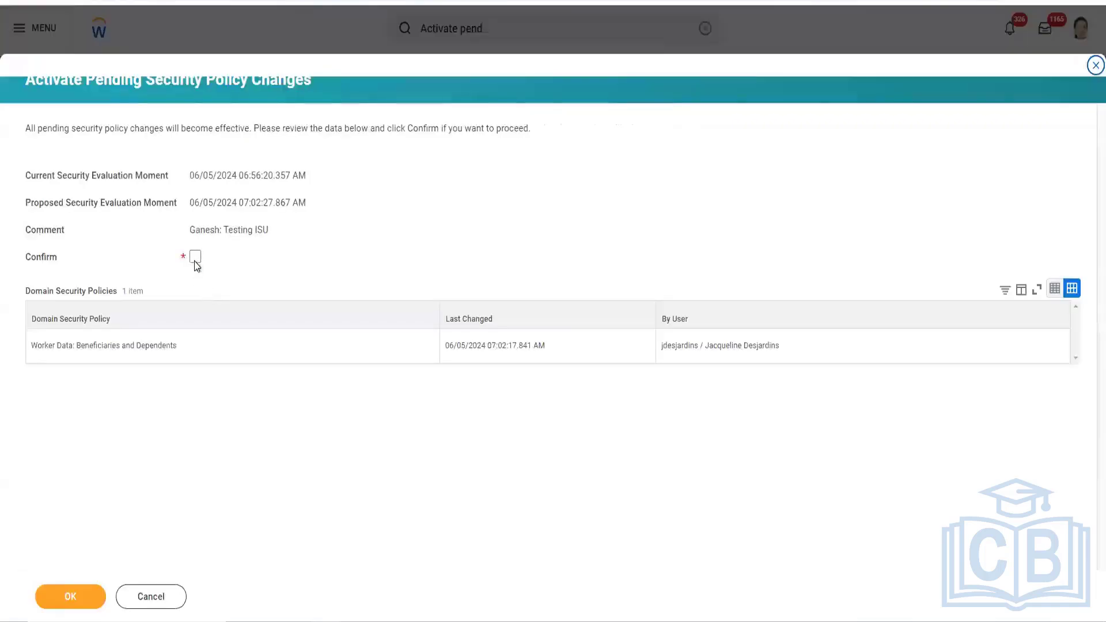
left_click(195, 256)
left_click(91, 596)
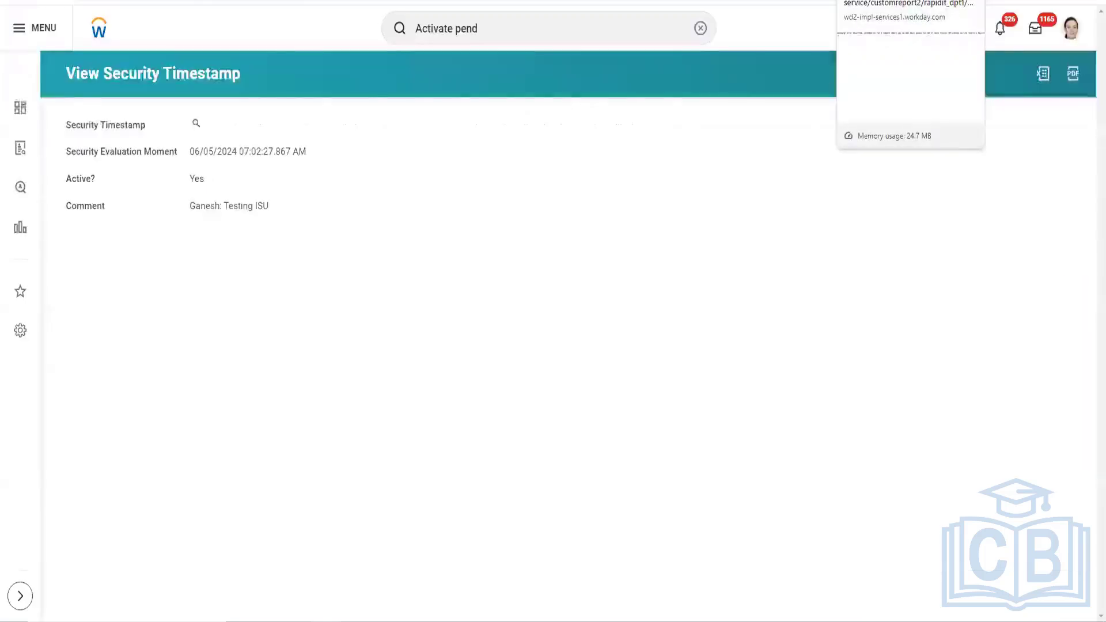
Return to the report's web service tab, reload the REST link and examine the XML output
left_click(898, 0)
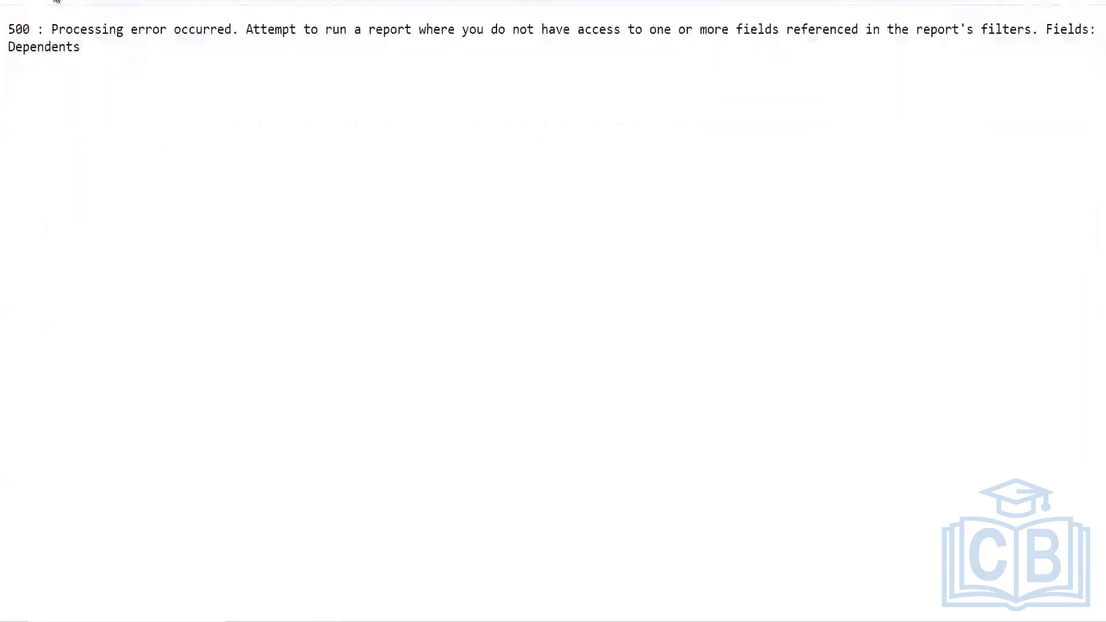
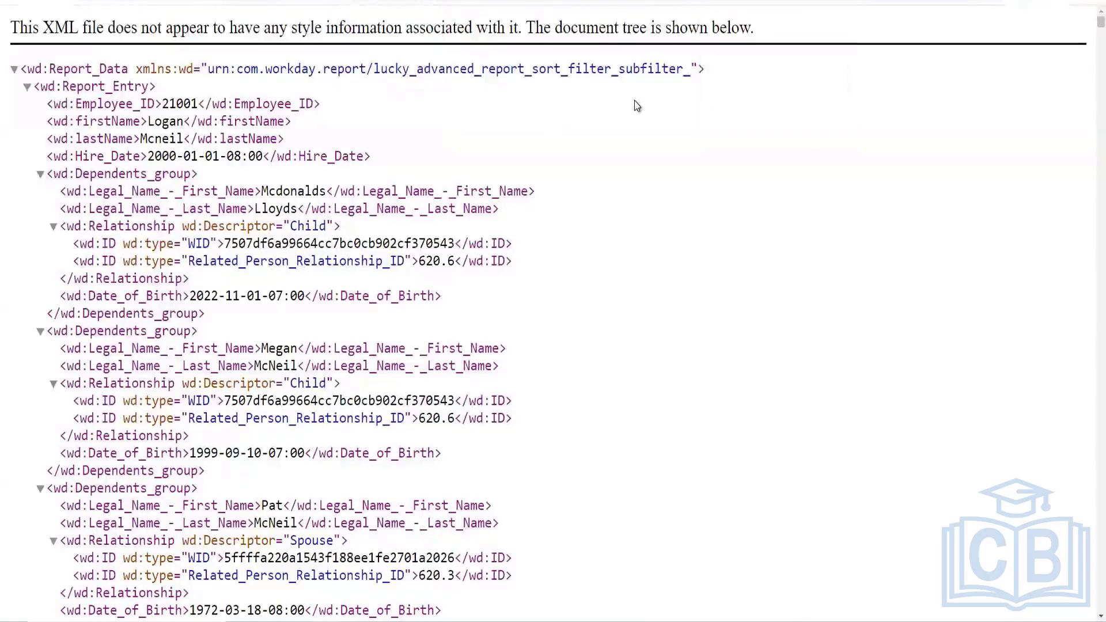
scroll(480, 259, "down", 1)
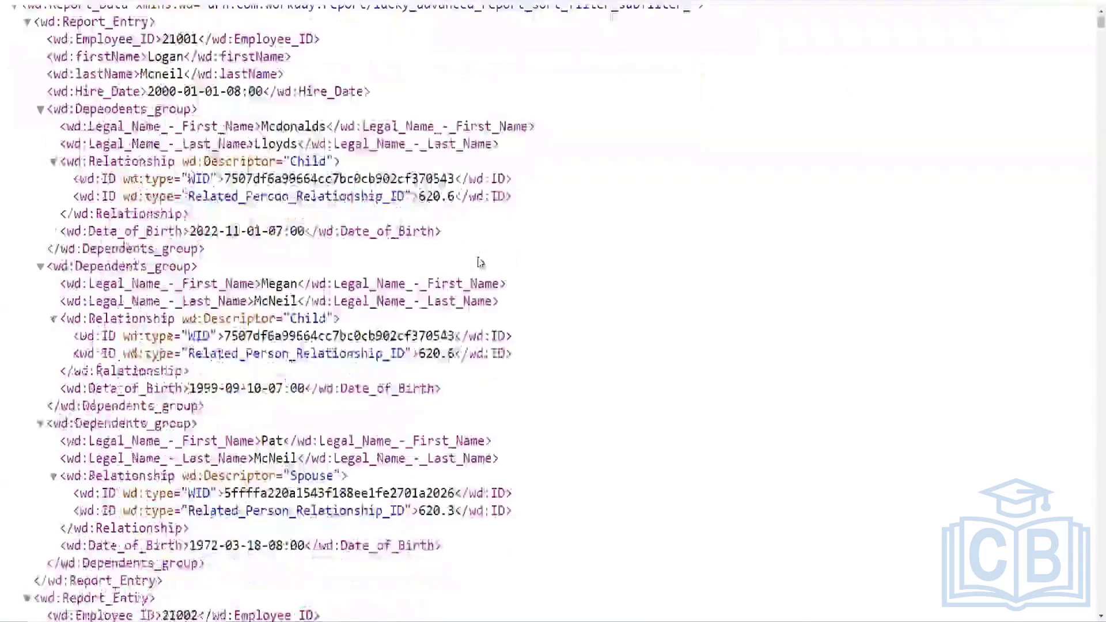
Examine the first worker's entry in the report's XML output, from the Report_Data root down to the dependents groups
scroll(477, 250, "up", 1)
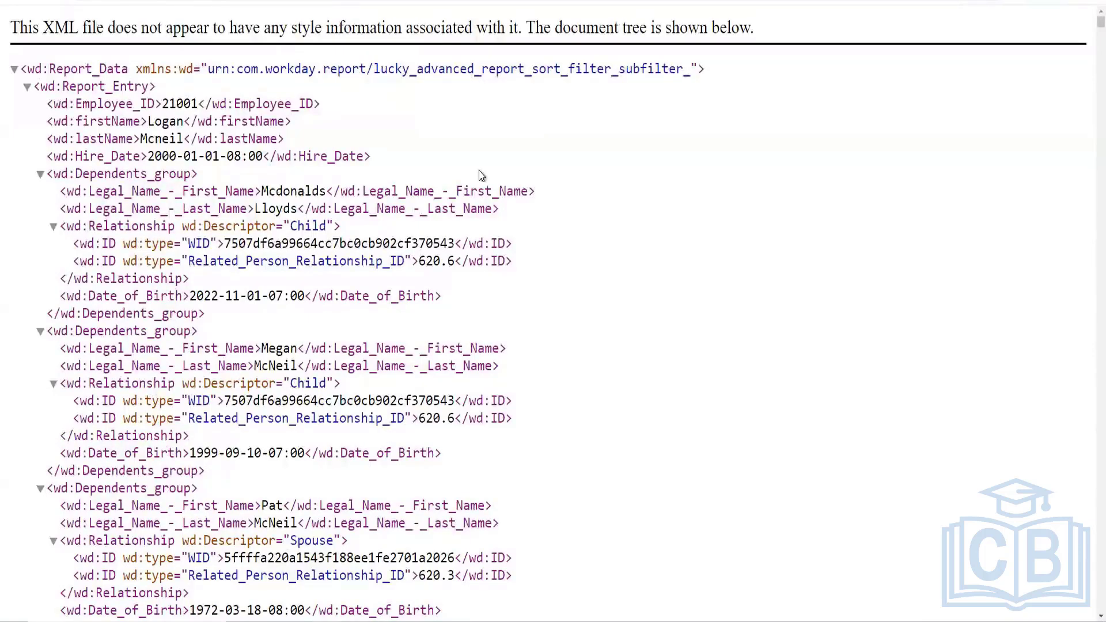
scroll(634, 184, "down", 1)
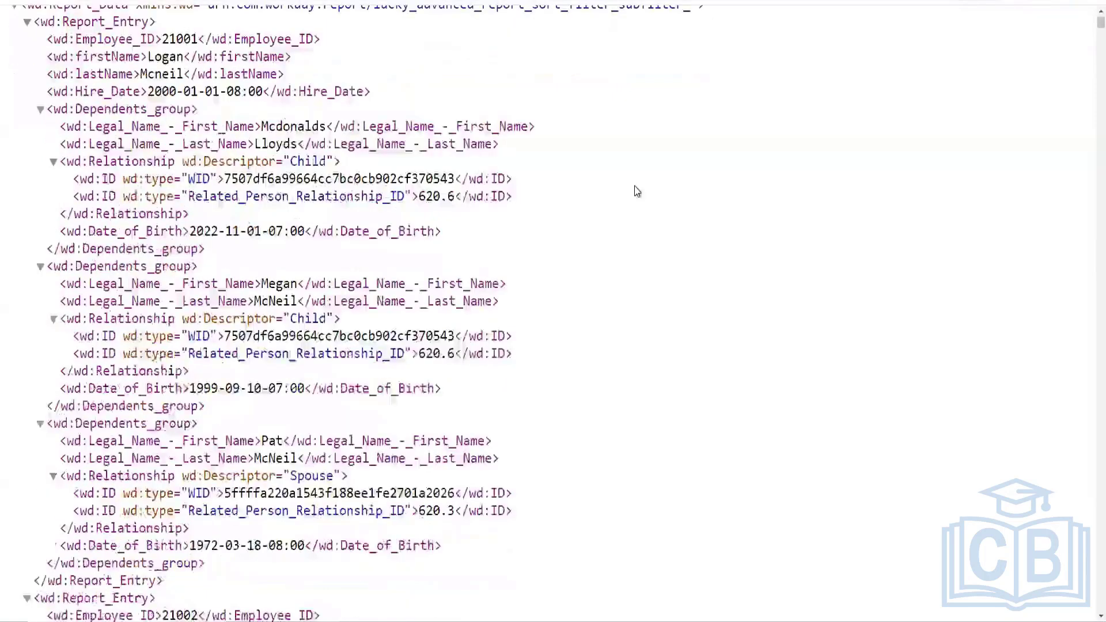
scroll(597, 174, "up", 1)
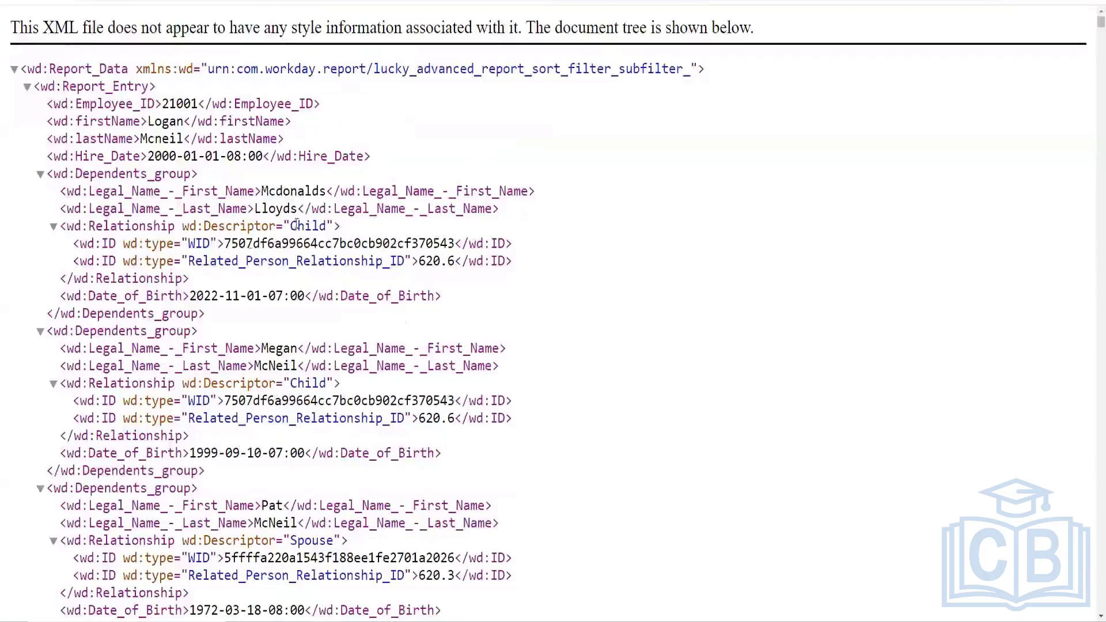
scroll(240, 266, "down", 1)
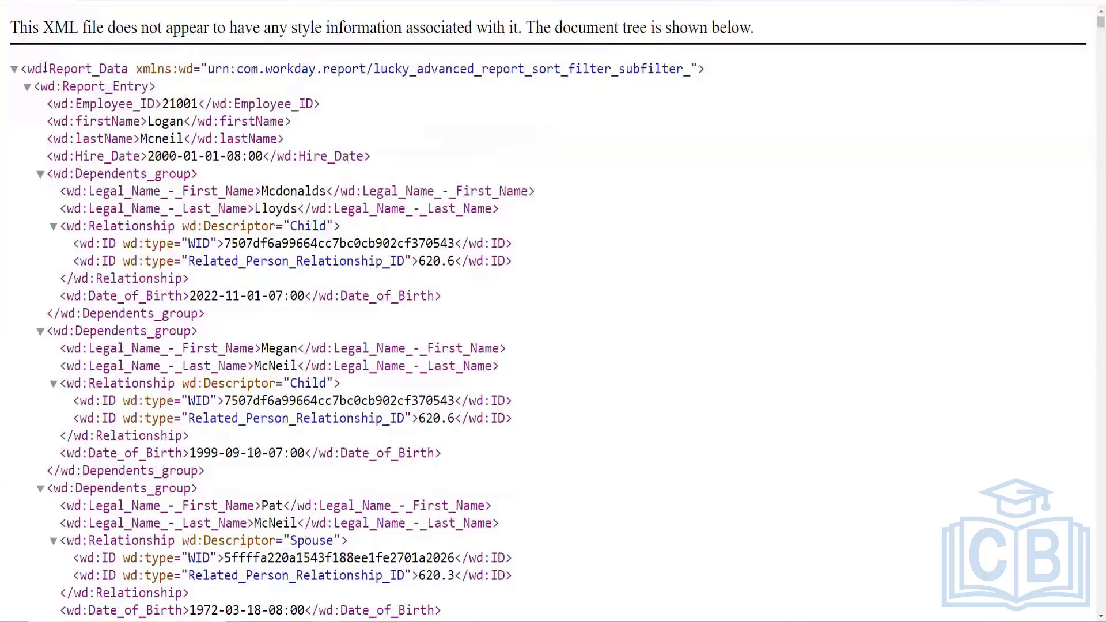
left_click_drag(44, 68, 118, 191)
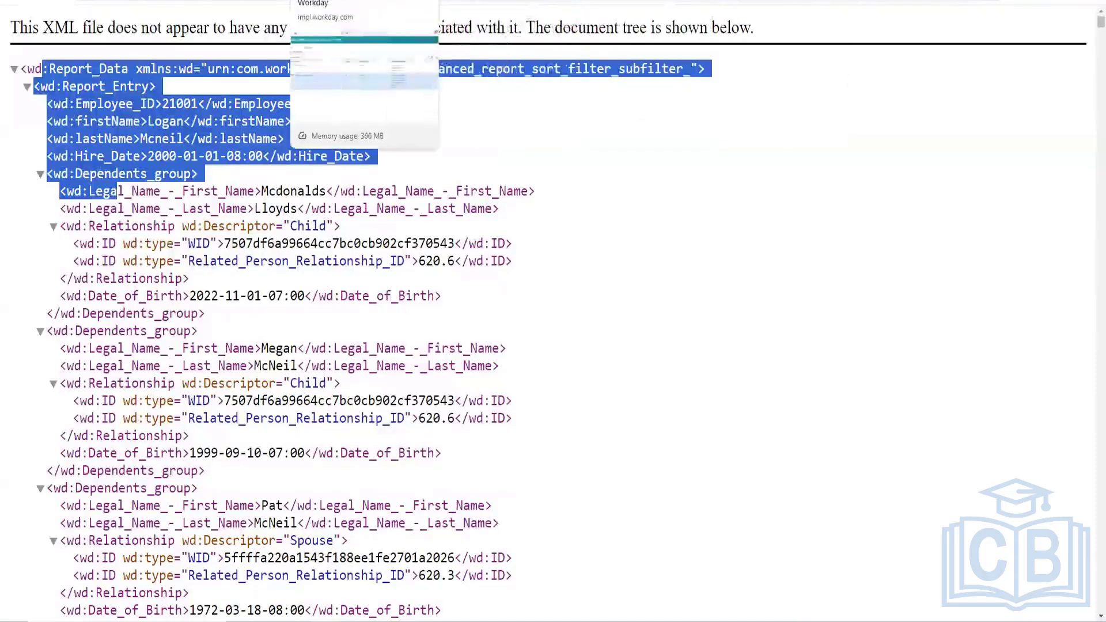
Download the JSON output of lucky_advanced report(sort,filter,subfilter) from its web service URLs and show the file in its folder
left_click(190, 2)
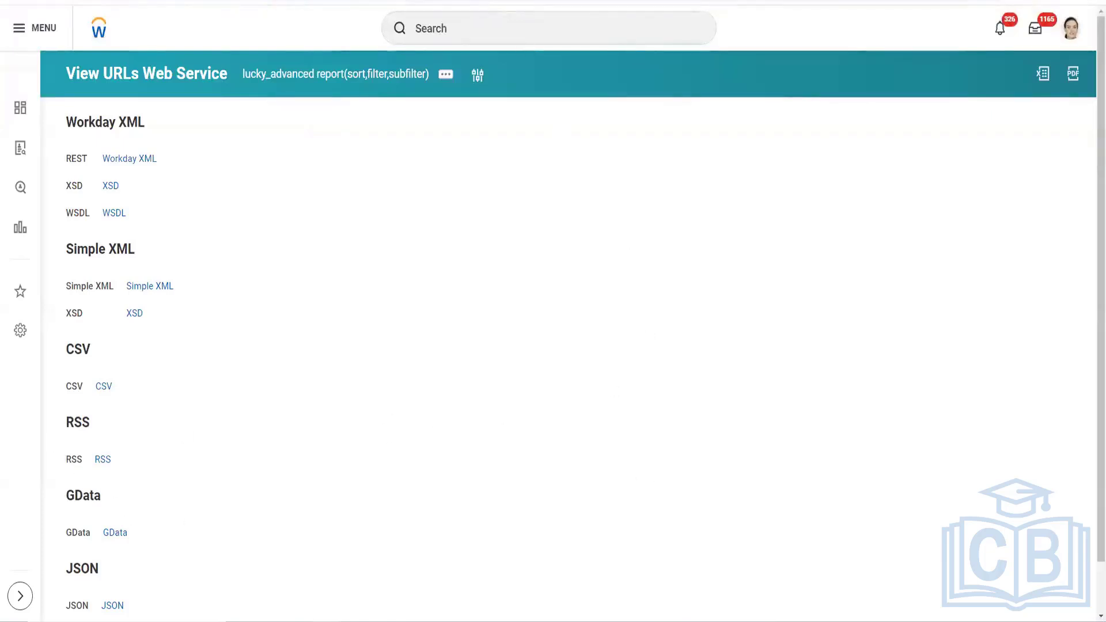
scroll(326, 386, "down", 1)
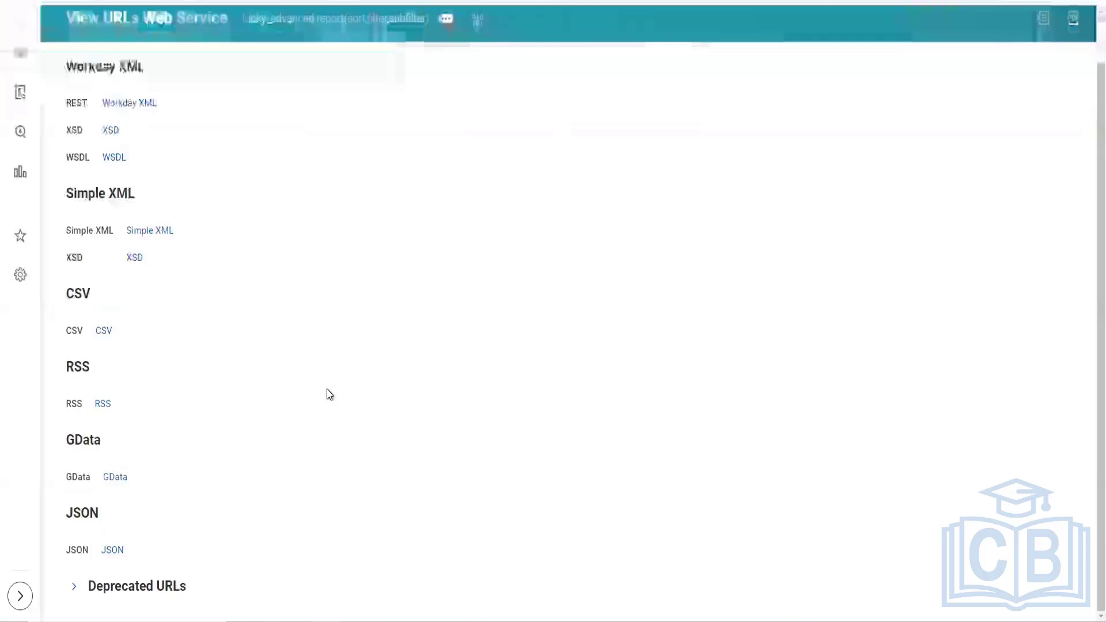
left_click(115, 555)
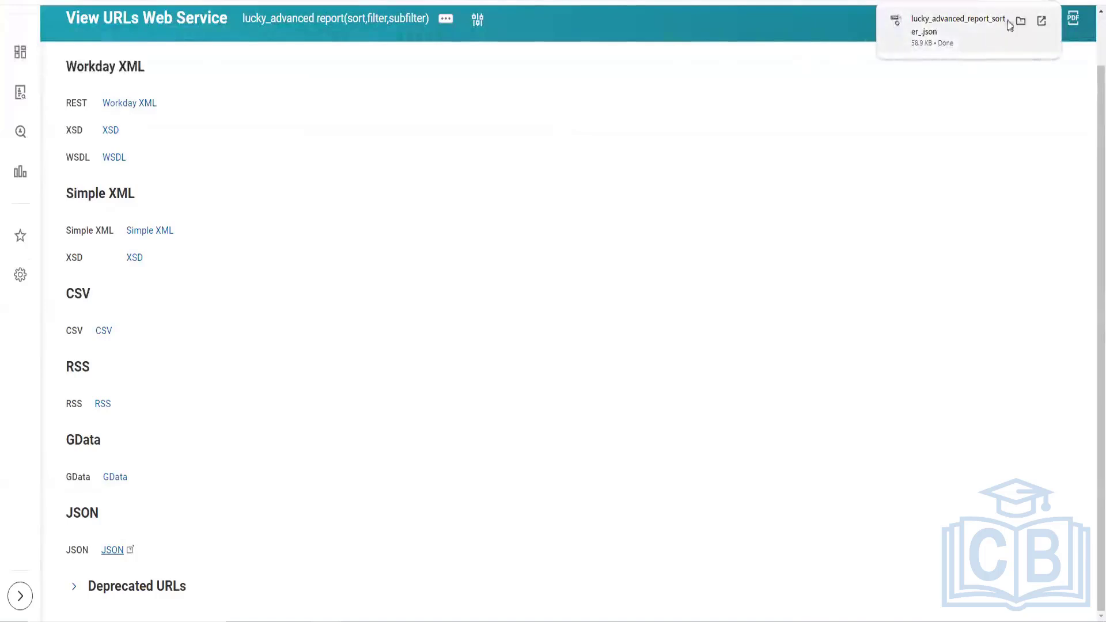
left_click(1021, 21)
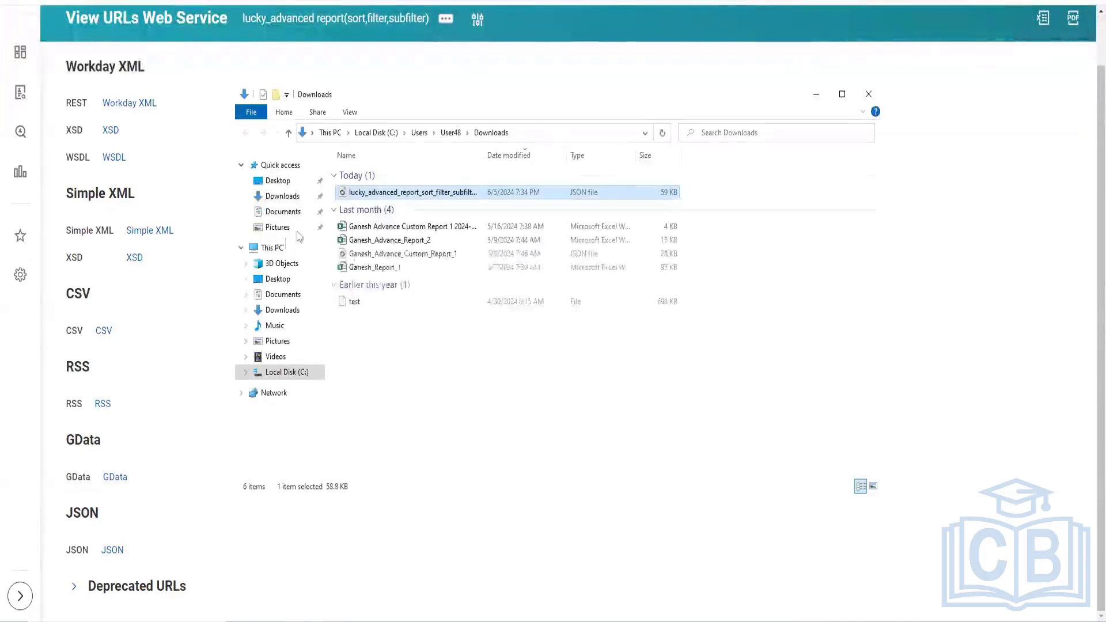
Open the downloaded lucky_advanced_report_sort_filter_subfilter_ JSON file in Notepad++ and decline the program update
right_click(388, 192)
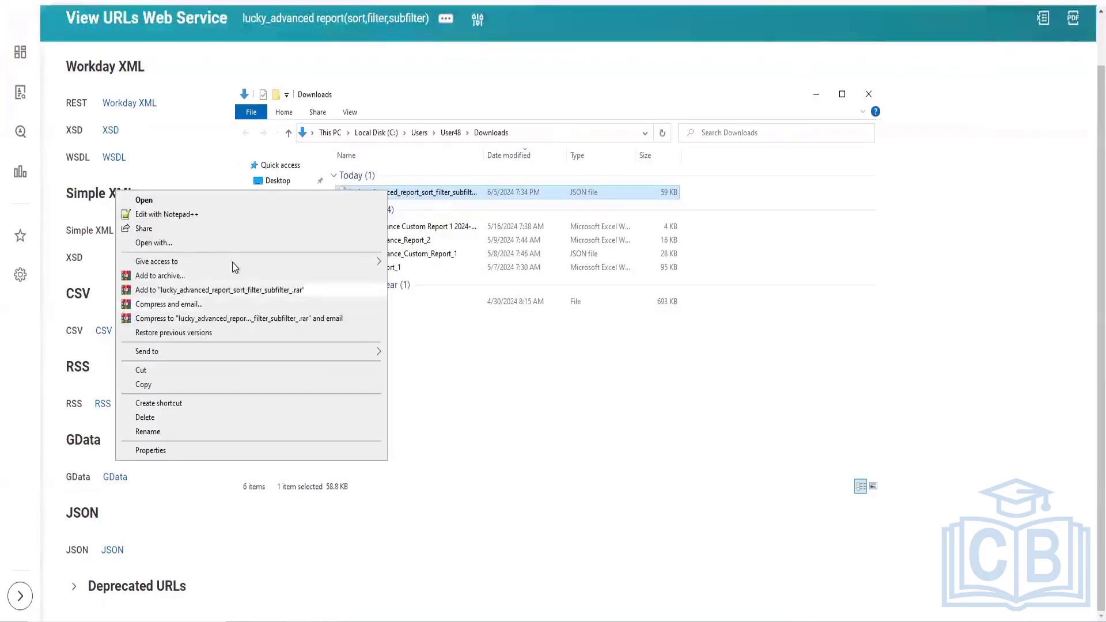
left_click(181, 215)
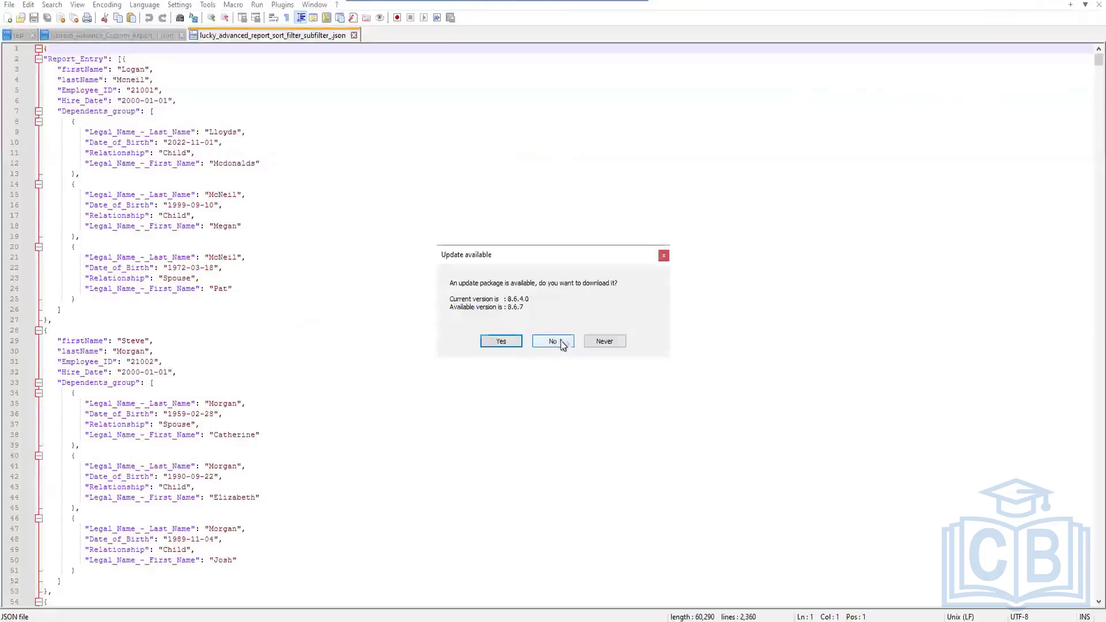
left_click(553, 341)
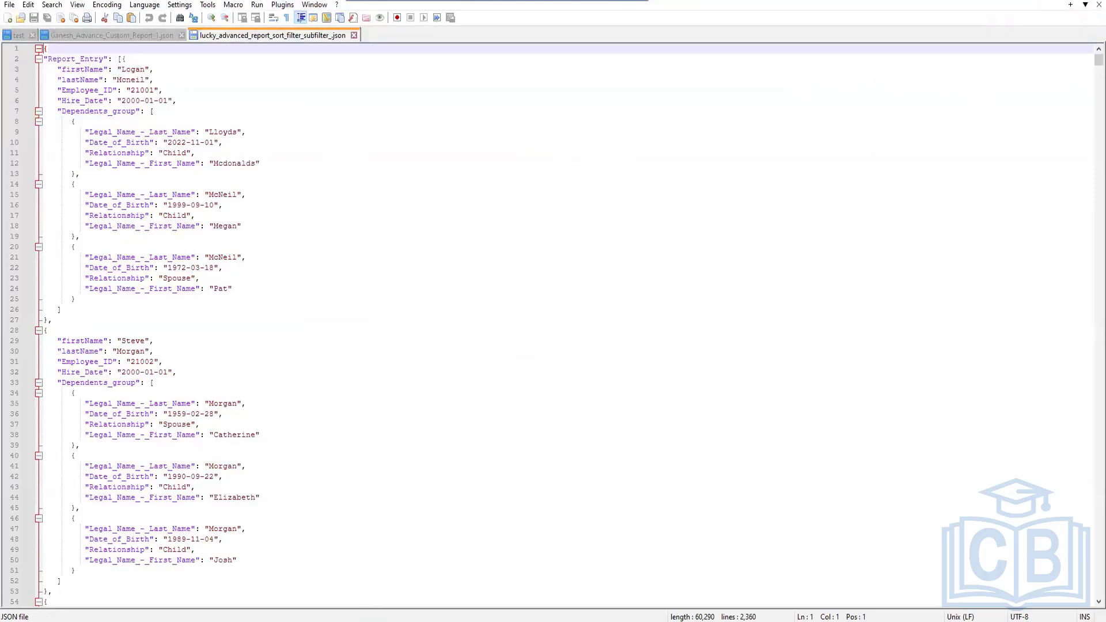
Switch back to the report's XML output in the browser and review the opening lines through the second Dependents_group
mouse_move(339, 609)
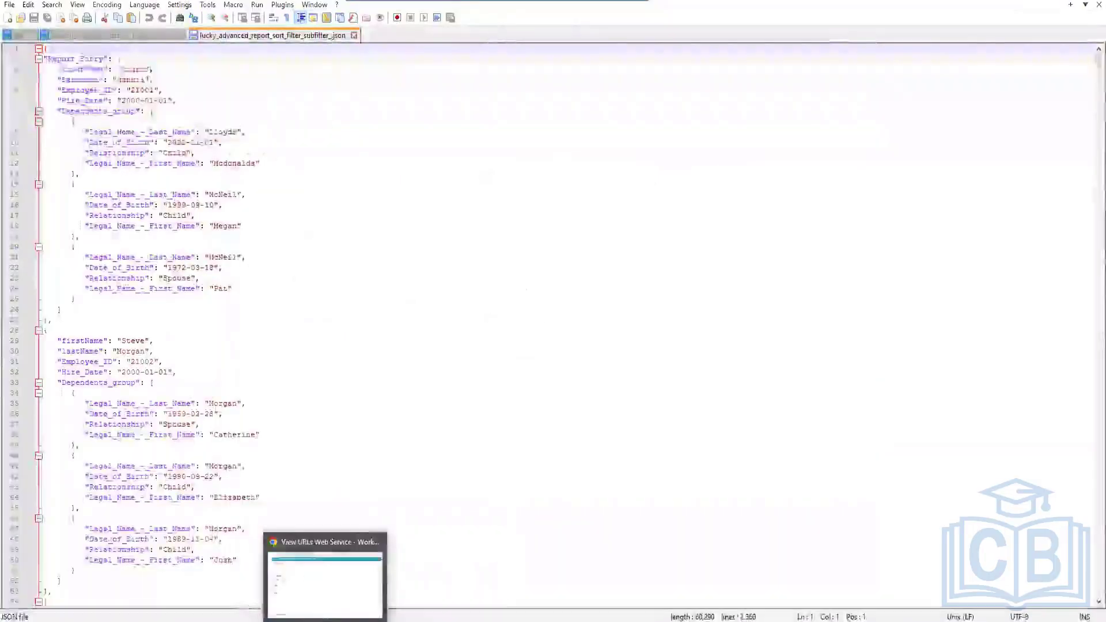
left_click(326, 612)
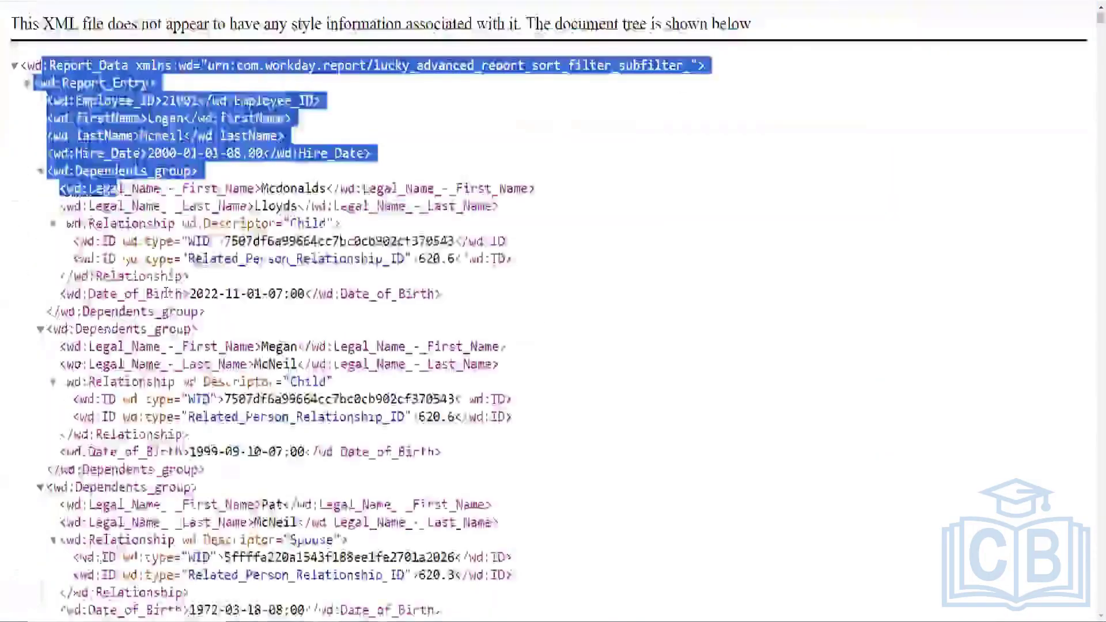
left_click(23, 62)
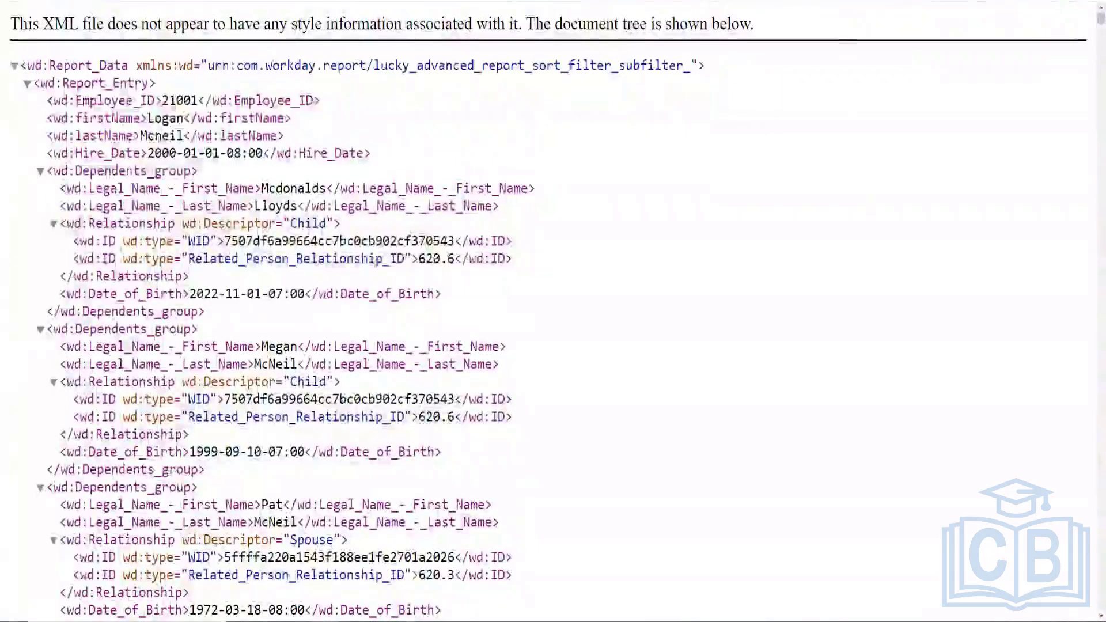
left_click(156, 330, "shift")
left_click(186, 365, "shift")
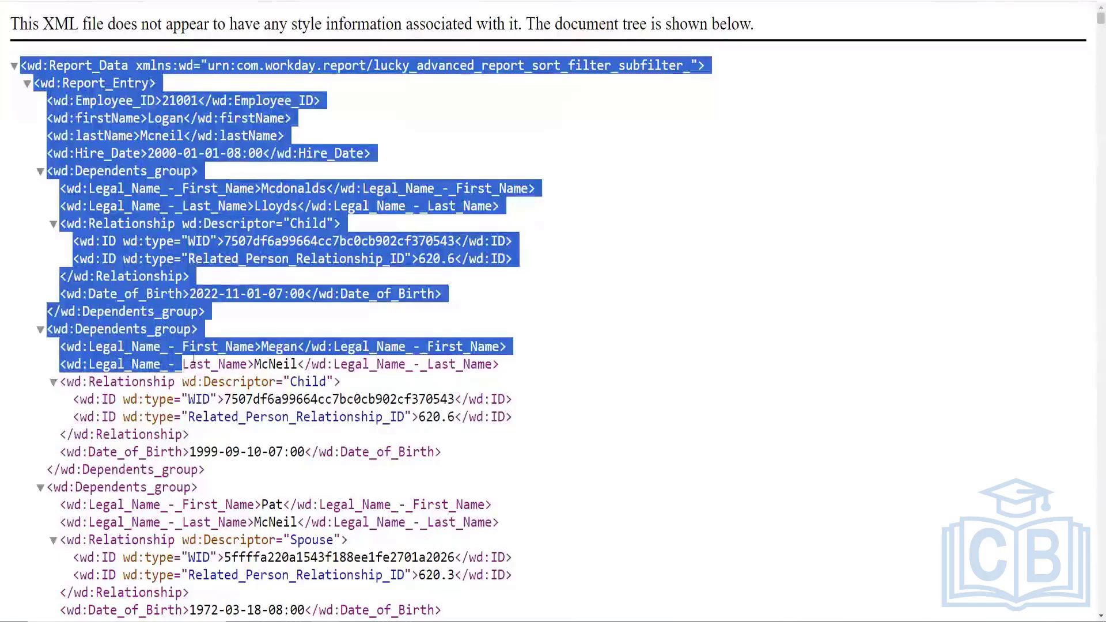
left_click(418, 147)
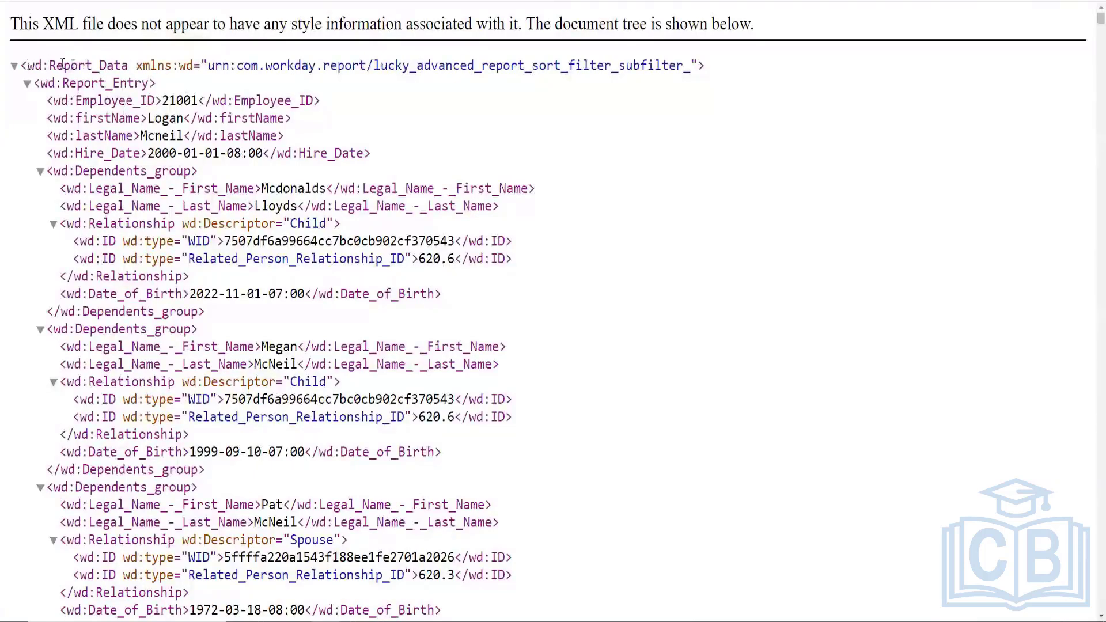
Trace the XML hierarchy from Report_Data and Report_Entry to Employee_ID, Dependents_group and the dependent's Legal_Name_-_First_Name
left_click_drag(28, 65, 130, 68)
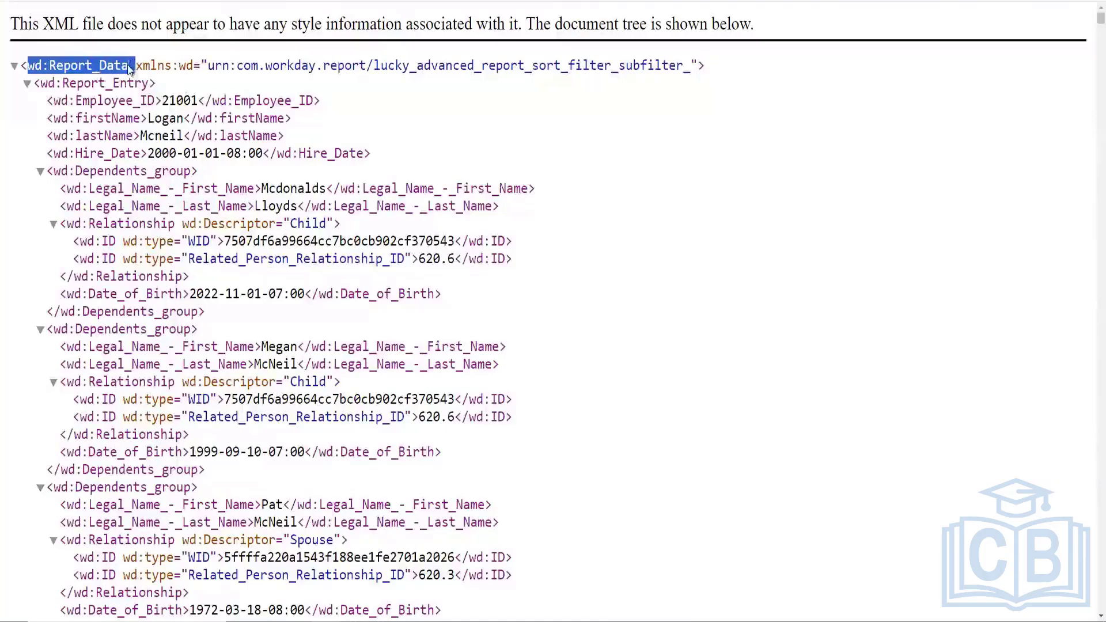
left_click_drag(40, 83, 149, 88)
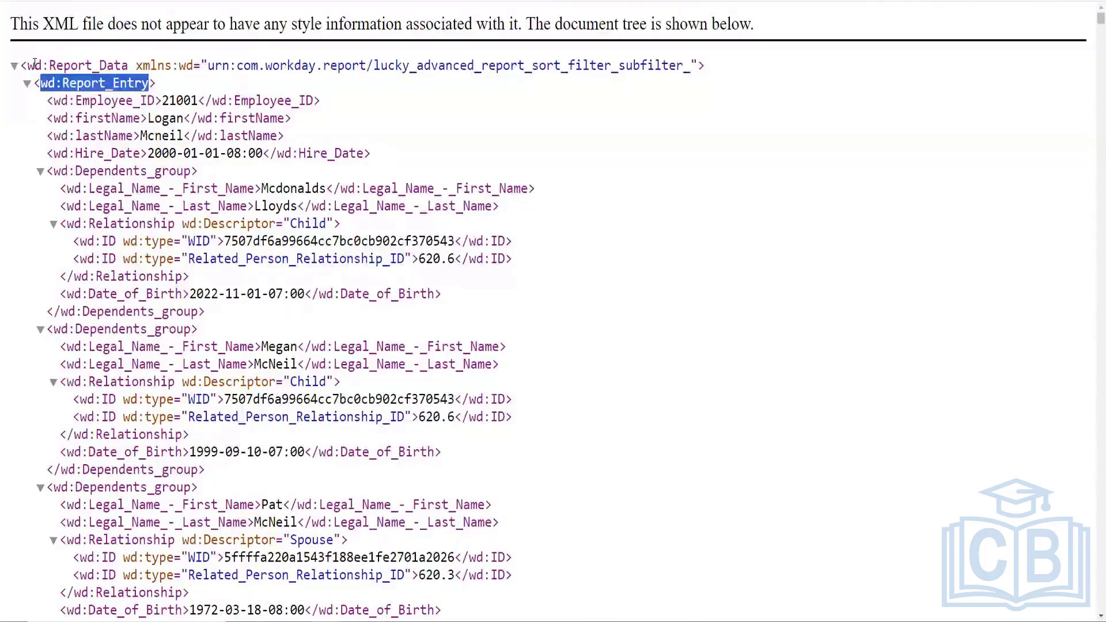
left_click_drag(34, 64, 120, 65)
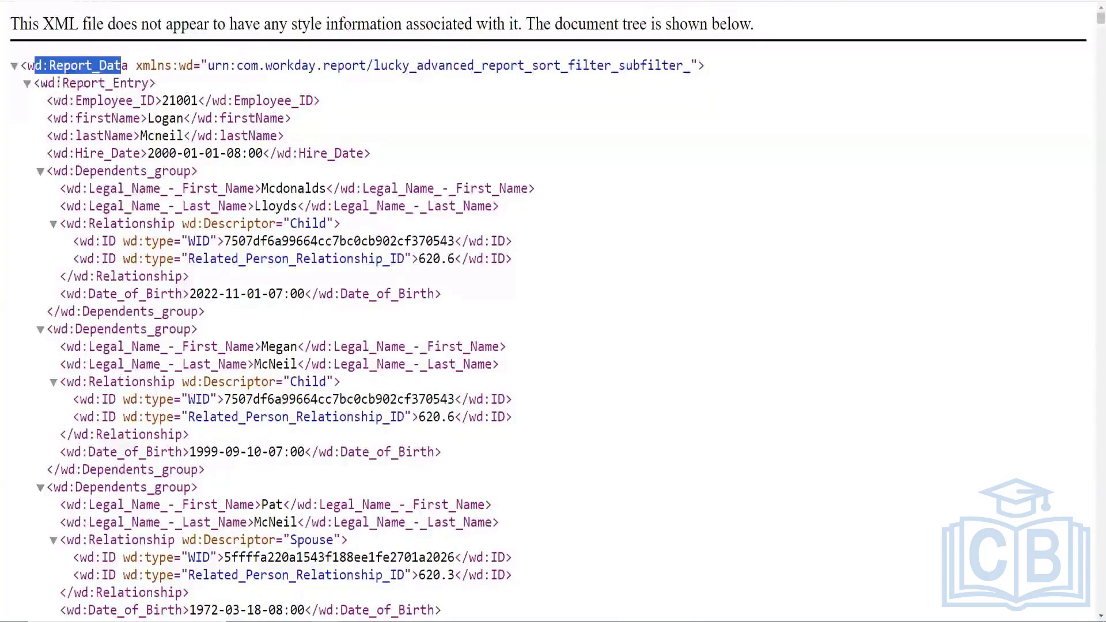
left_click_drag(40, 82, 144, 84)
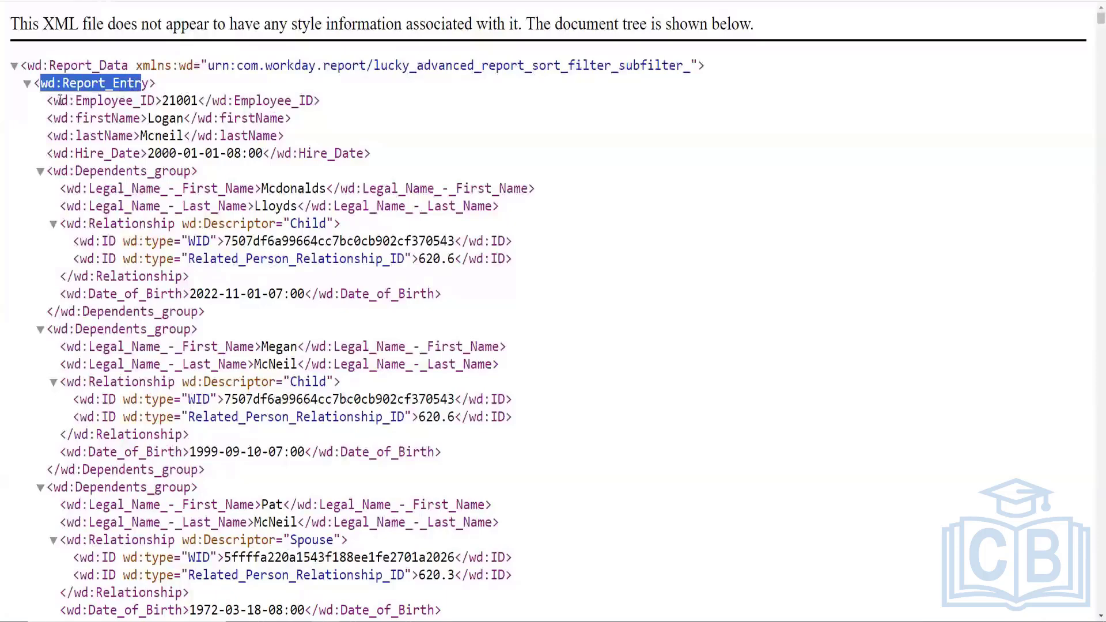
left_click_drag(54, 101, 140, 102)
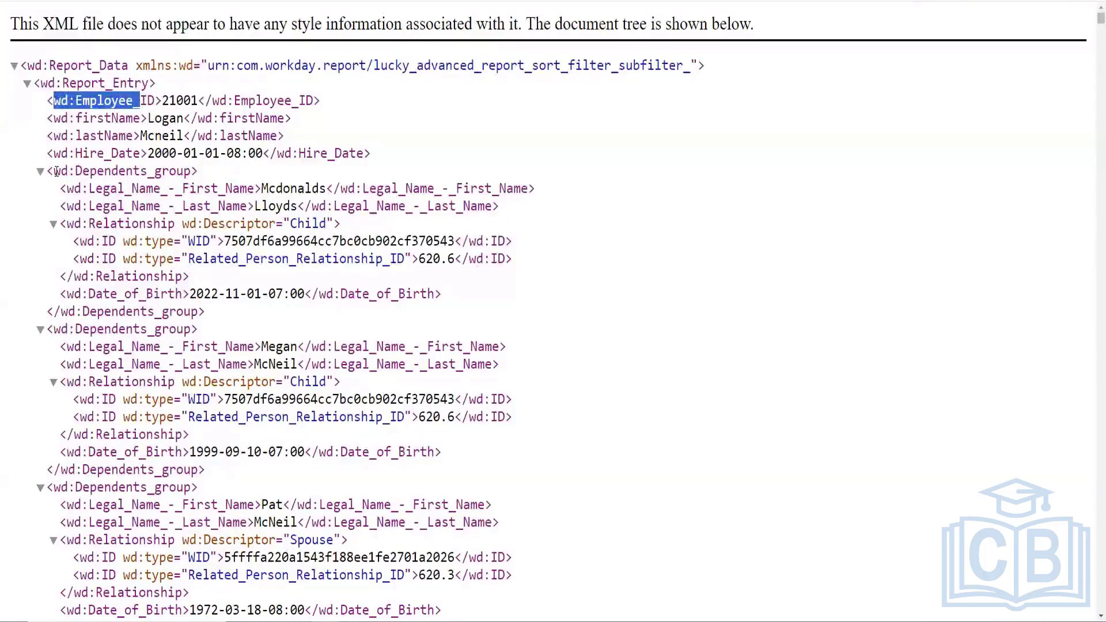
left_click_drag(56, 171, 190, 171)
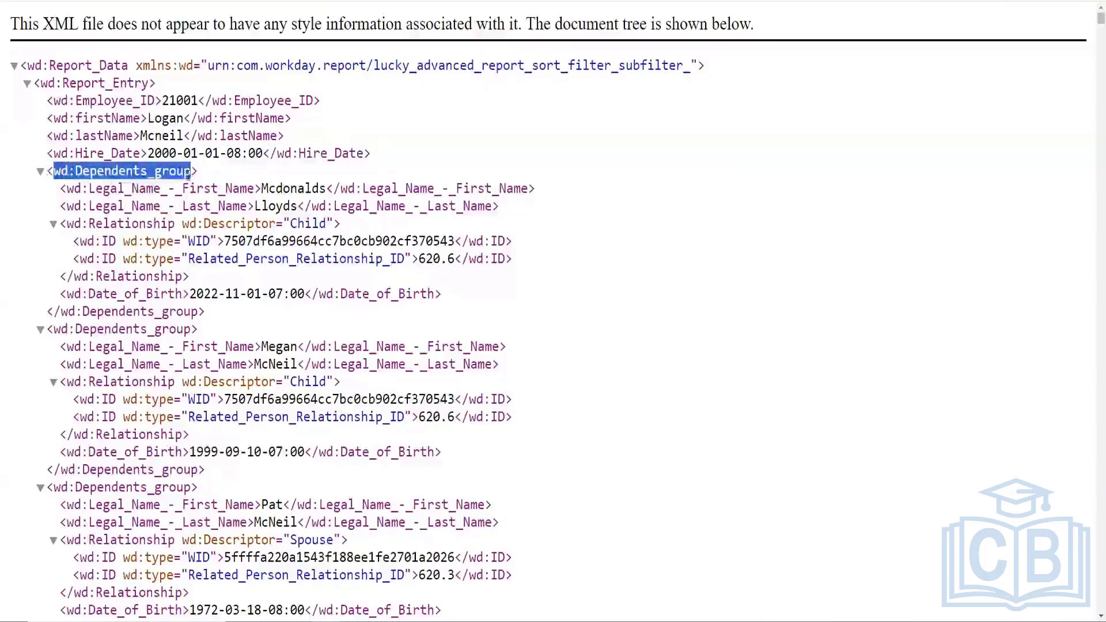
left_click_drag(67, 189, 255, 191)
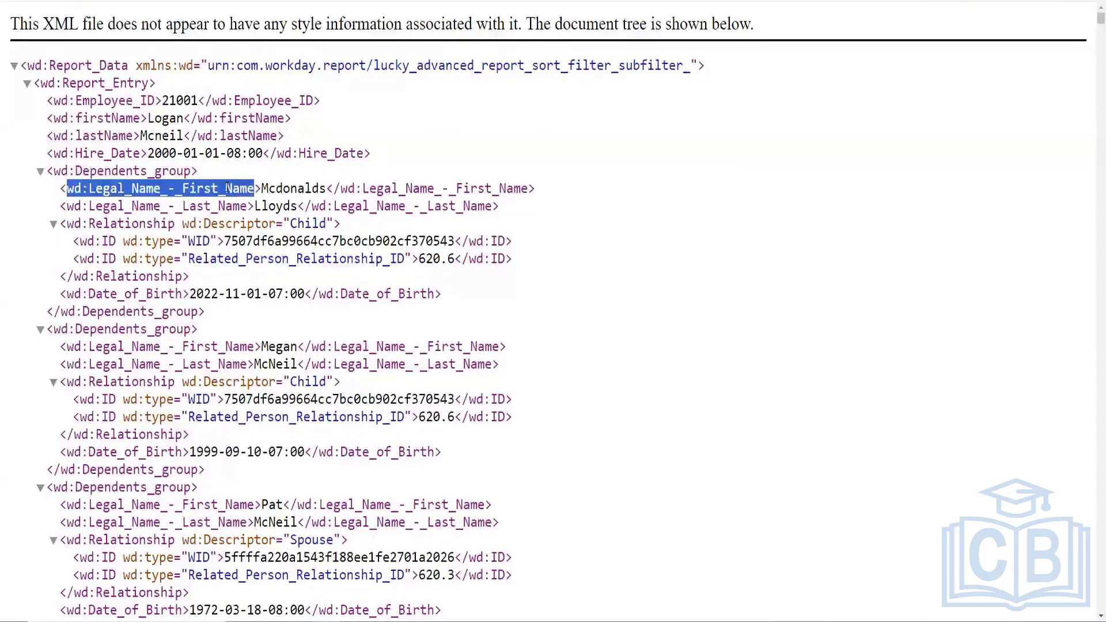
Examine the path from Report_Data through Report_Entry to the first worker's Employee_ID element and its value
left_click(122, 97)
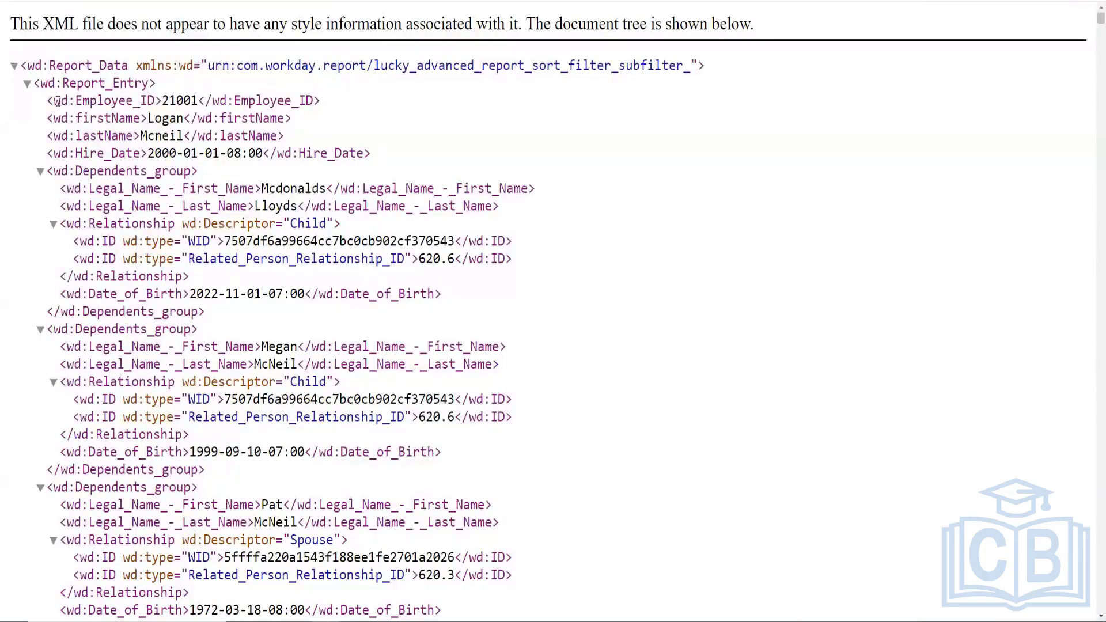
double_click(174, 100)
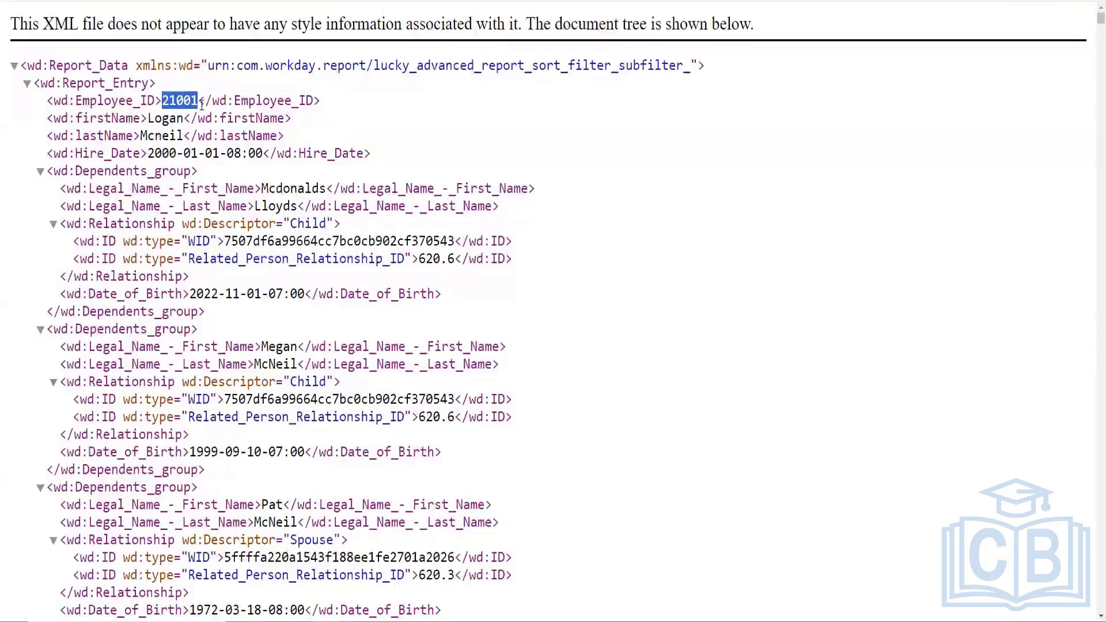
left_click(177, 102)
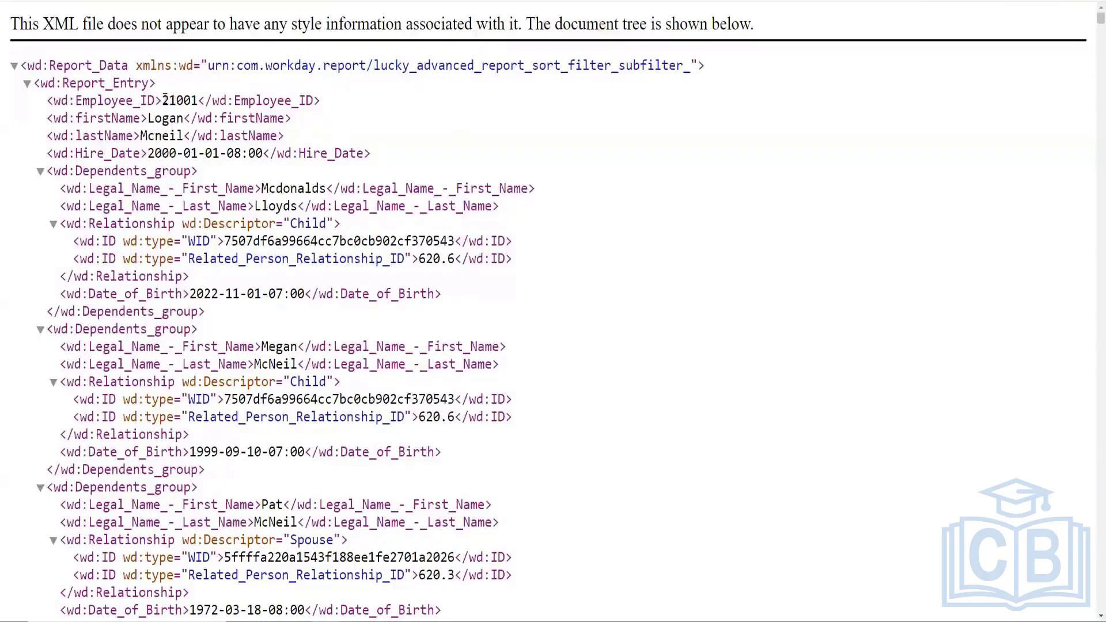
left_click_drag(163, 101, 197, 104)
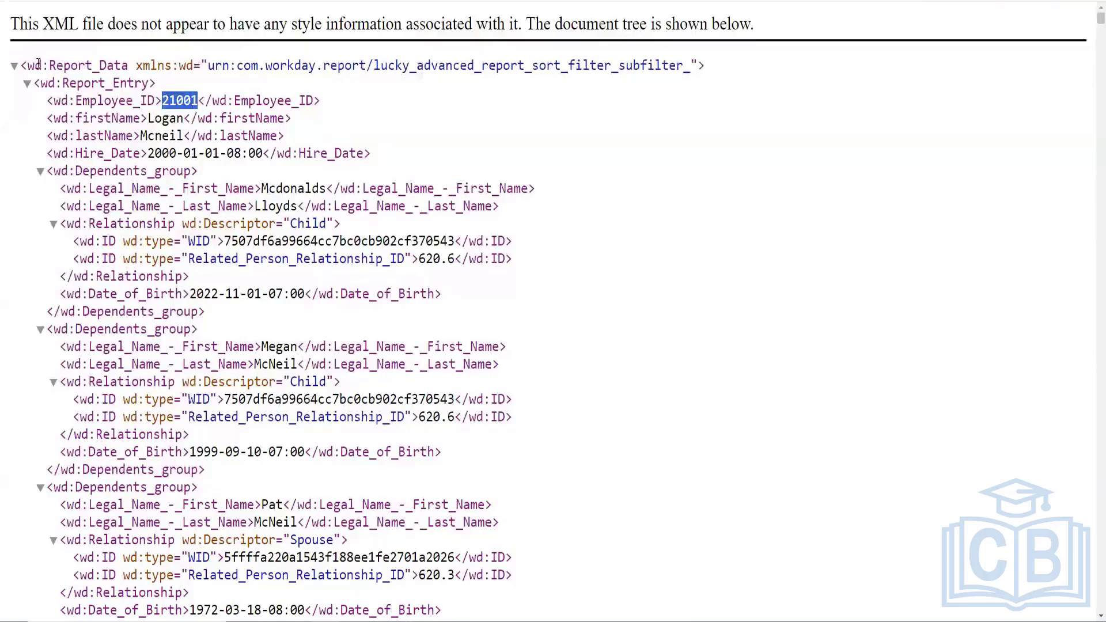
left_click_drag(38, 65, 126, 68)
left_click_drag(41, 83, 127, 84)
left_click_drag(60, 100, 199, 104)
left_click_drag(40, 84, 151, 85)
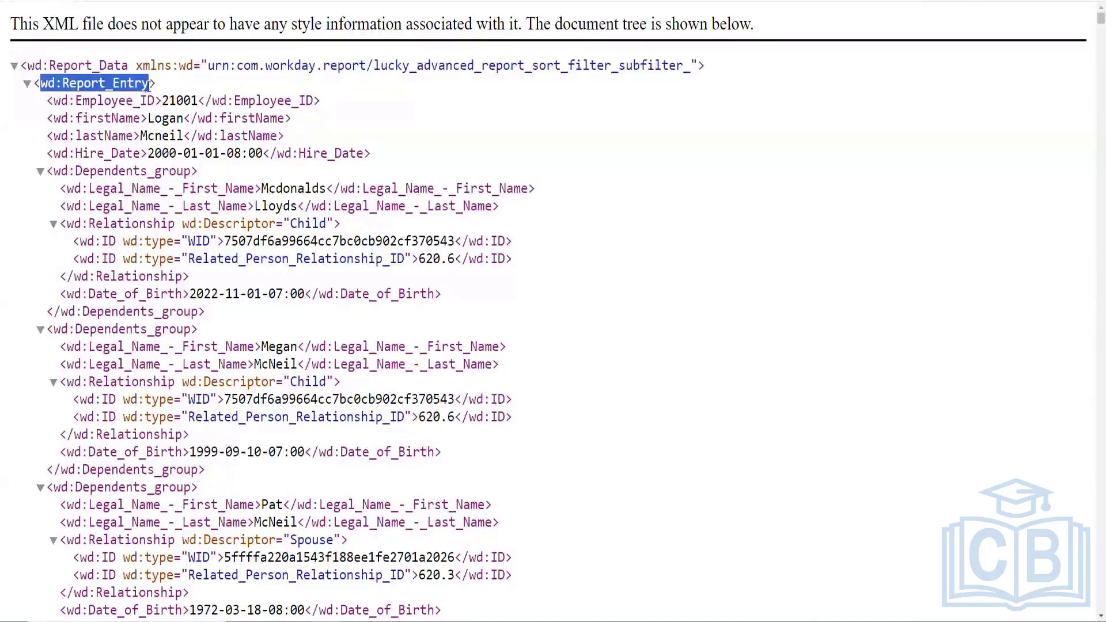
left_click_drag(53, 101, 155, 100)
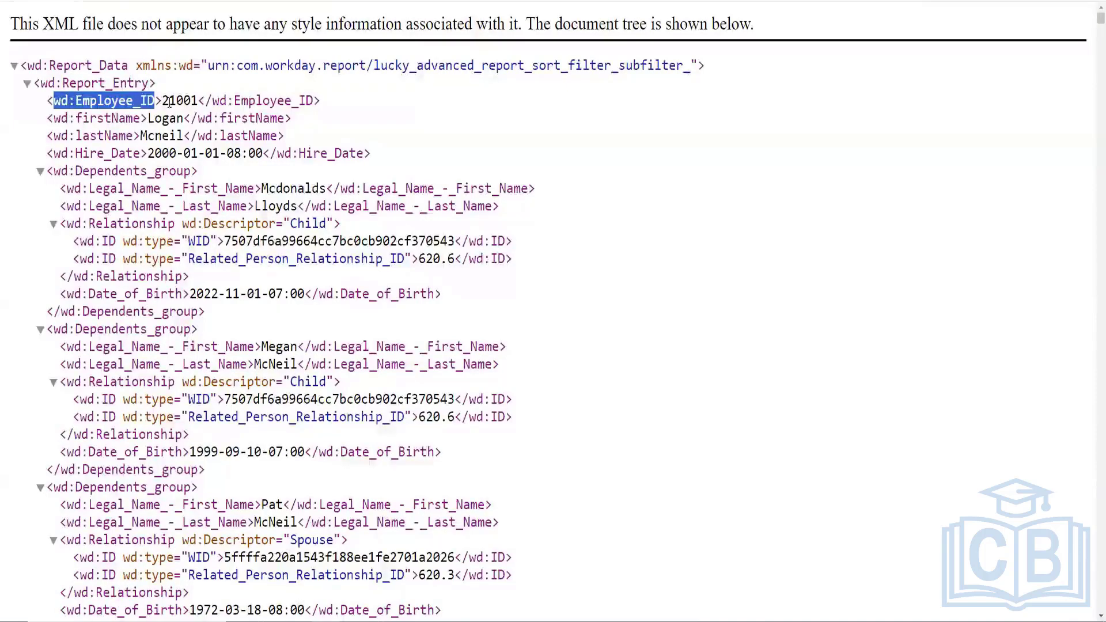
left_click(161, 111)
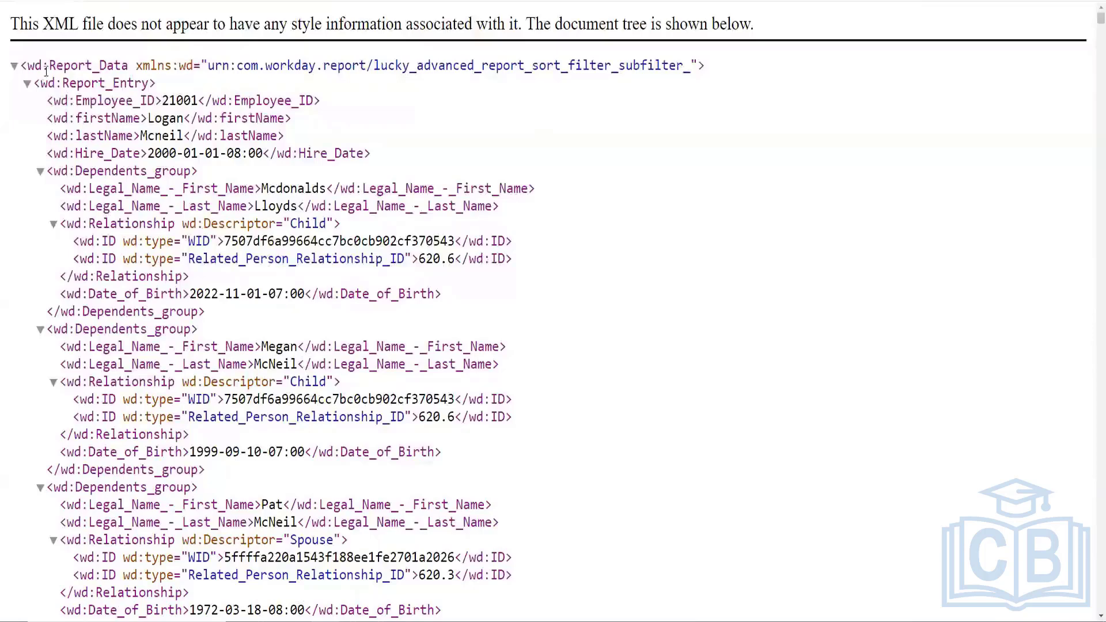
Compare the Report_Data, Report_Entry and Dependents_group elements with the XML aliases in the report definition's columns
left_click_drag(27, 66, 122, 65)
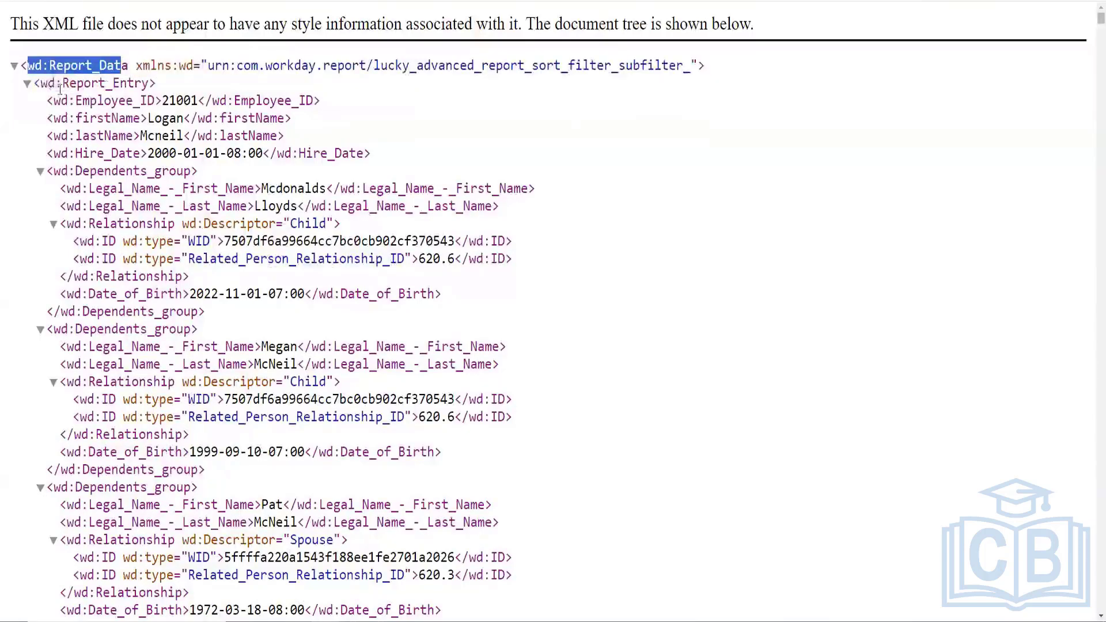
left_click_drag(49, 84, 134, 84)
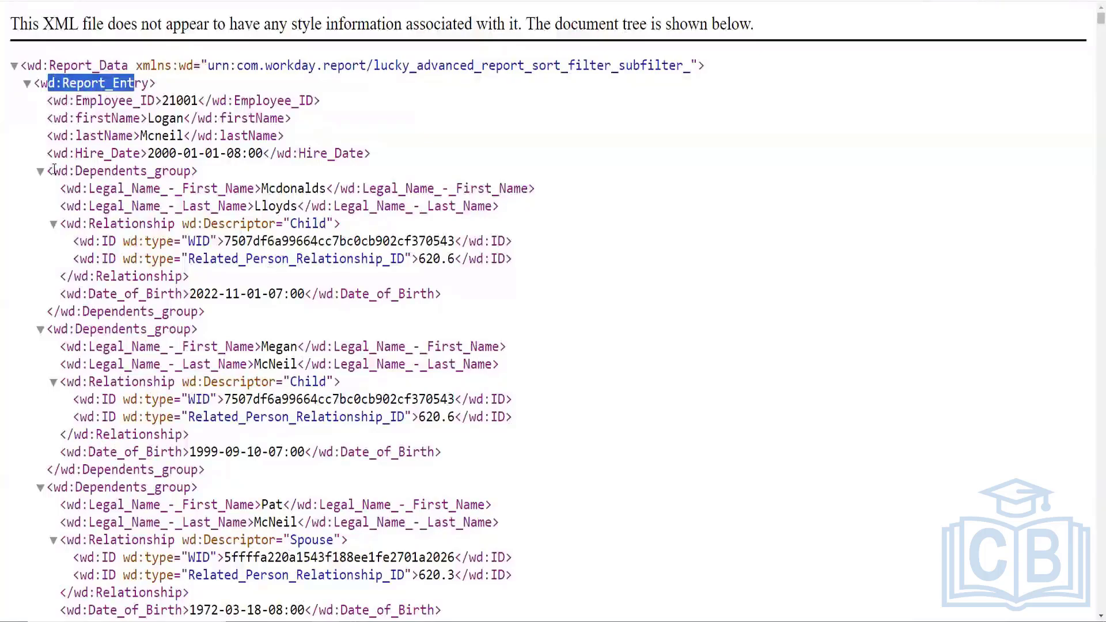
left_click_drag(53, 171, 193, 171)
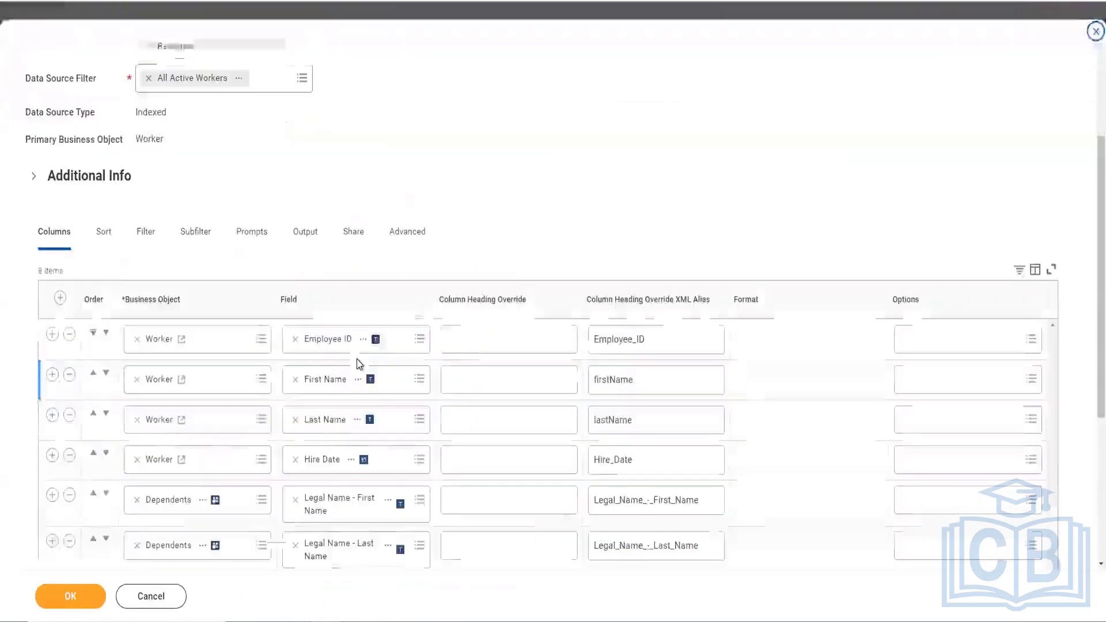
scroll(623, 283, "down", 1)
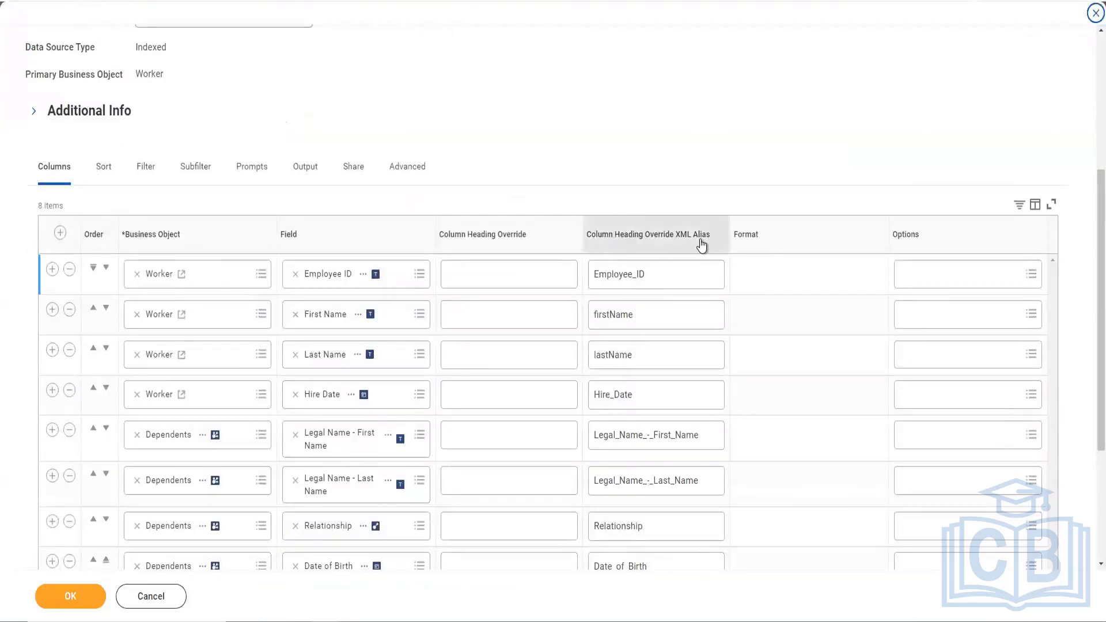
Examine the Dependents_group heading alias and the Employee_ID and firstName column aliases in the report definition
scroll(749, 126, "down", 3)
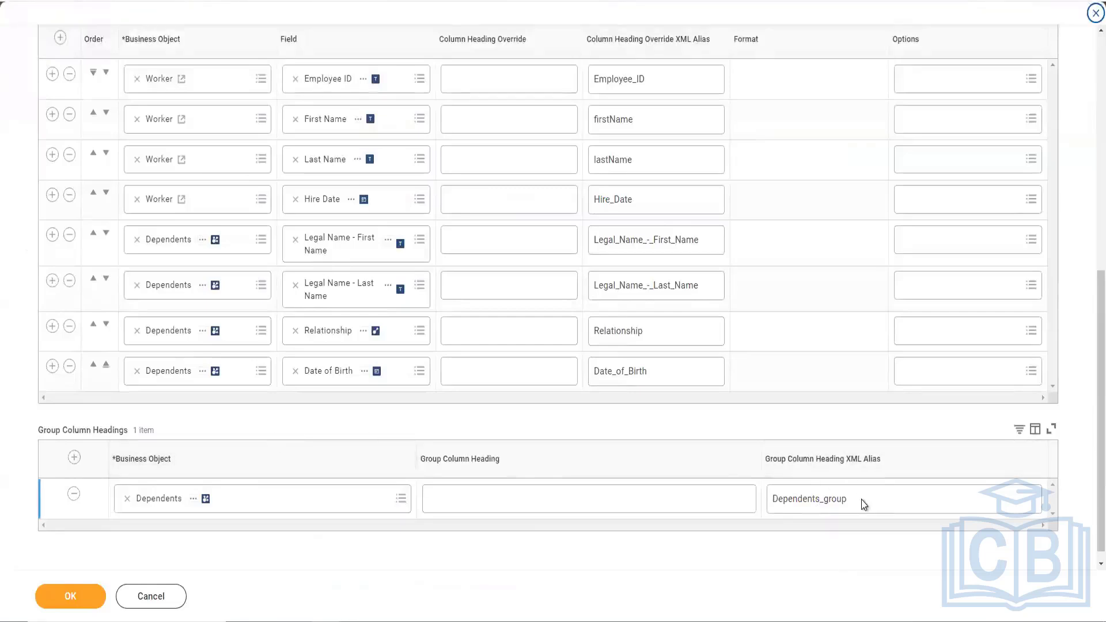
left_click_drag(862, 499, 757, 499)
scroll(647, 148, "up", 1)
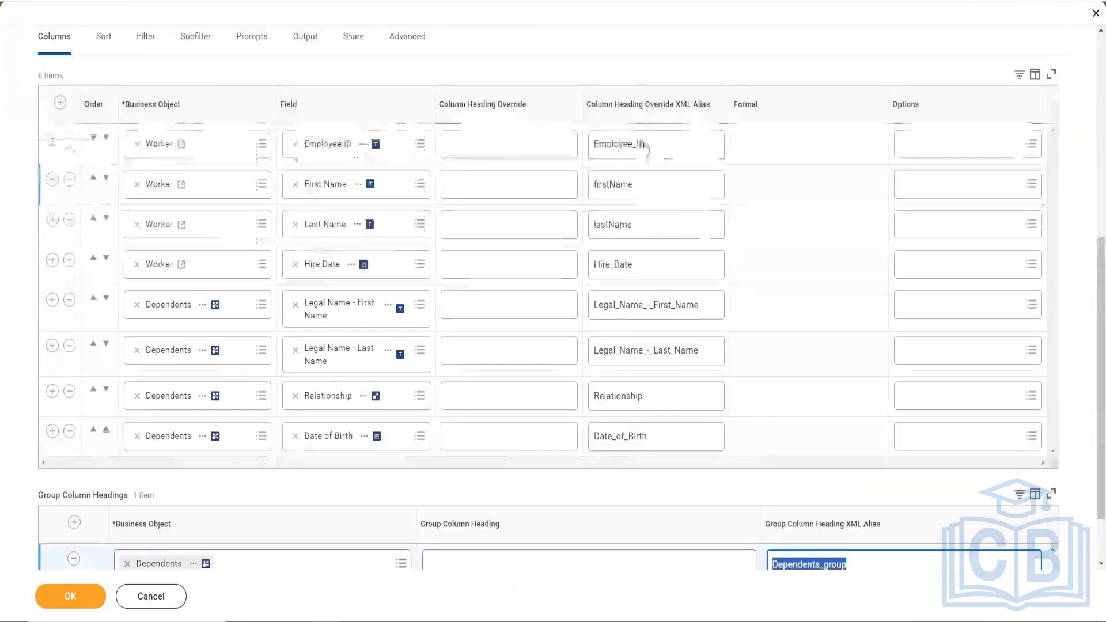
double_click(653, 145)
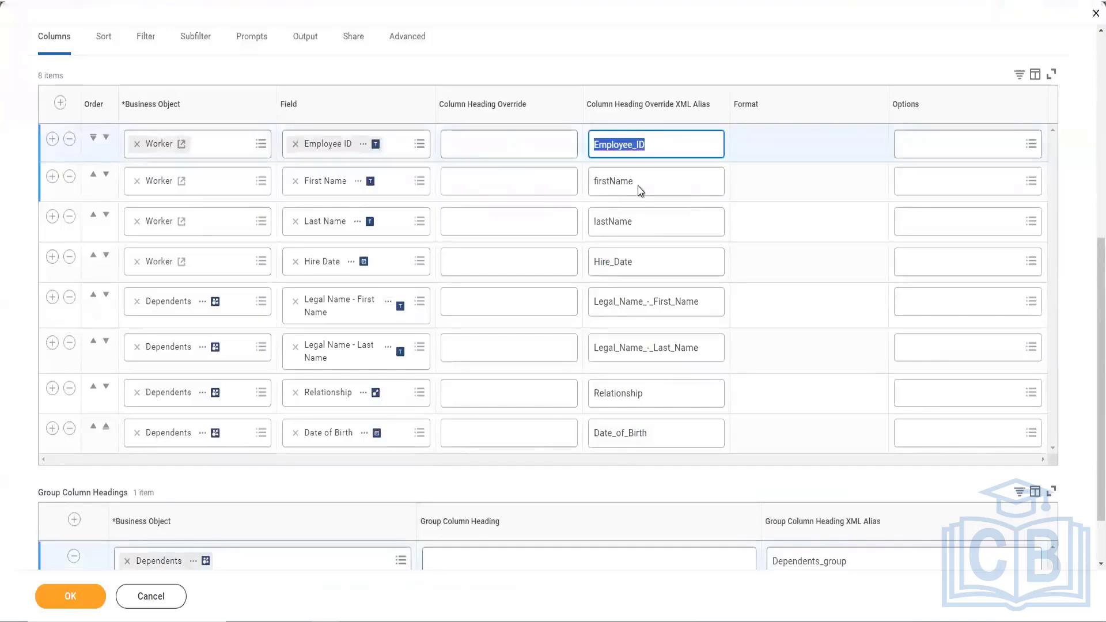
double_click(640, 190)
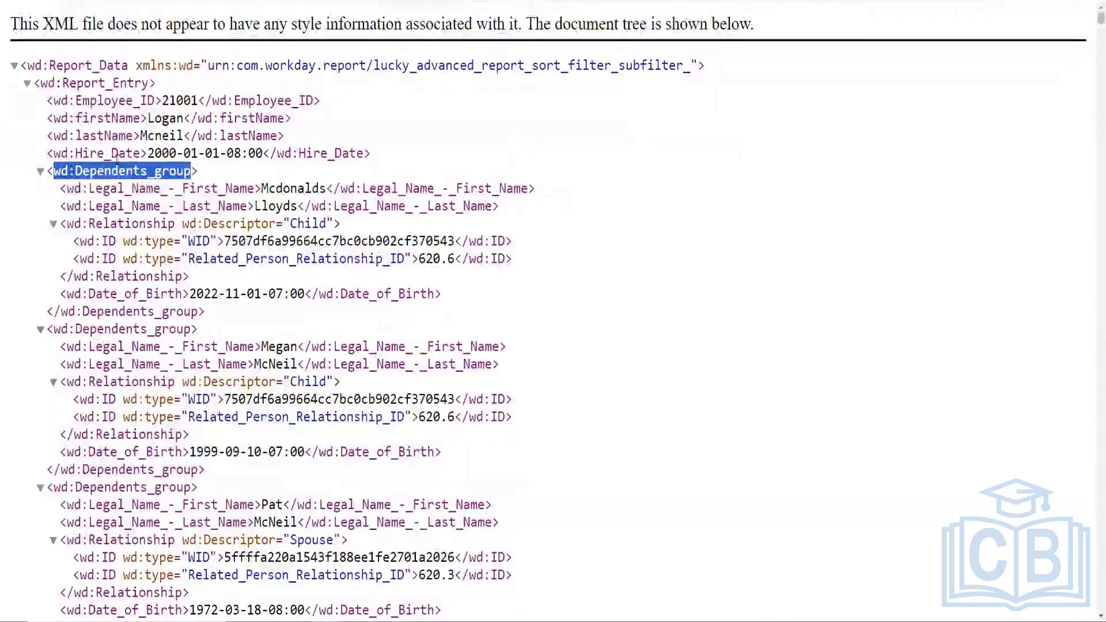
In the XML output, trace the path from Report_Data and Report_Entry through Dependents_group to the first dependent's Legal_Name_-_First_Name value
left_click(68, 188)
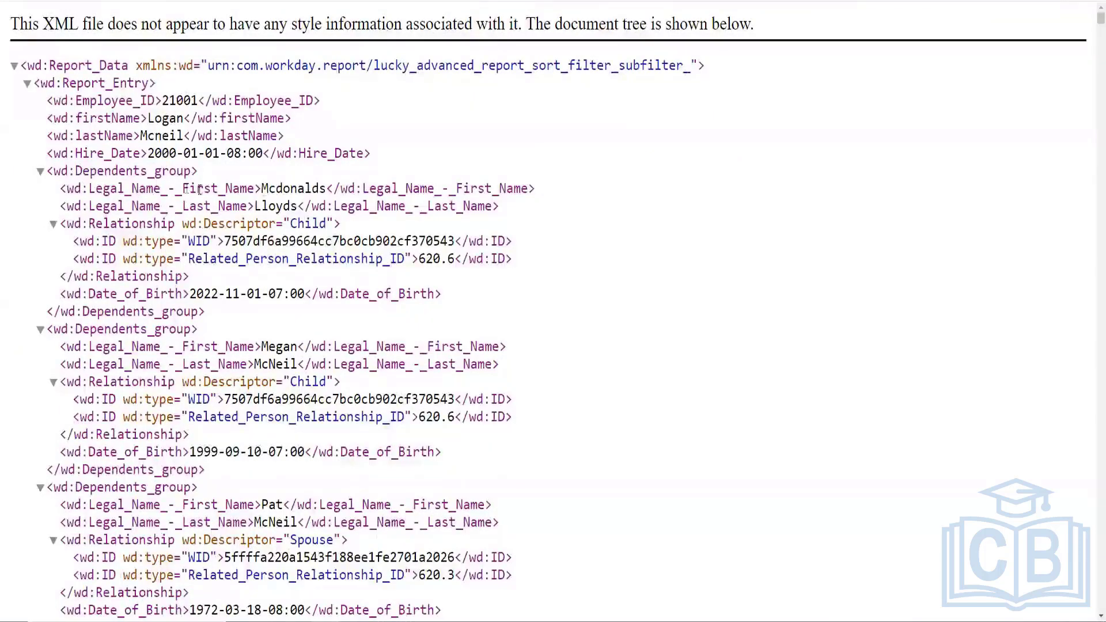
left_click_drag(261, 188, 329, 190)
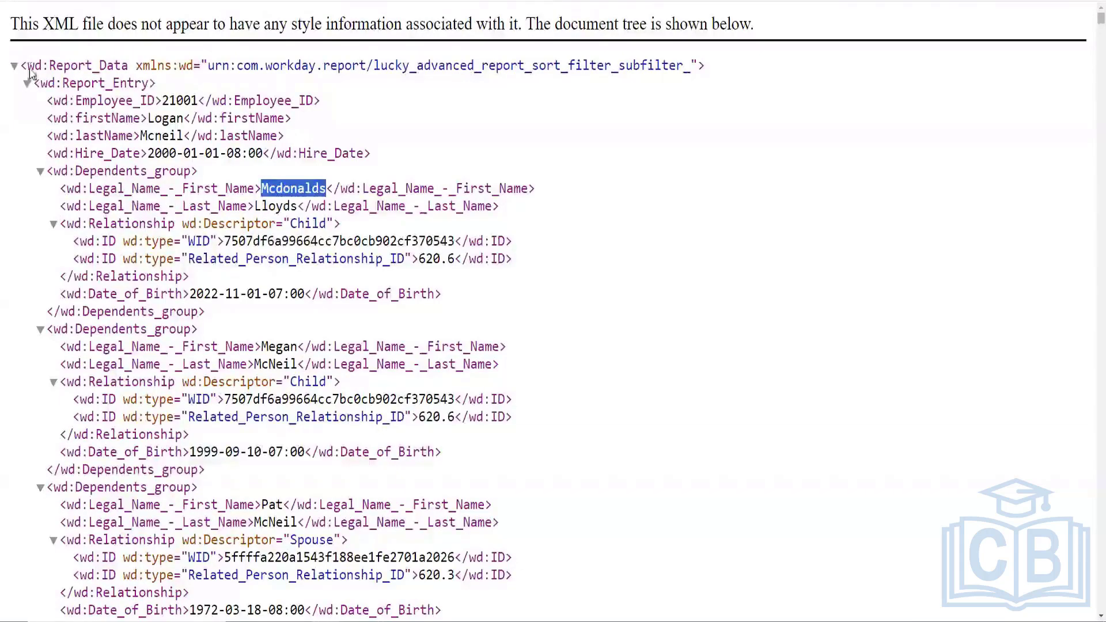
left_click_drag(28, 66, 125, 66)
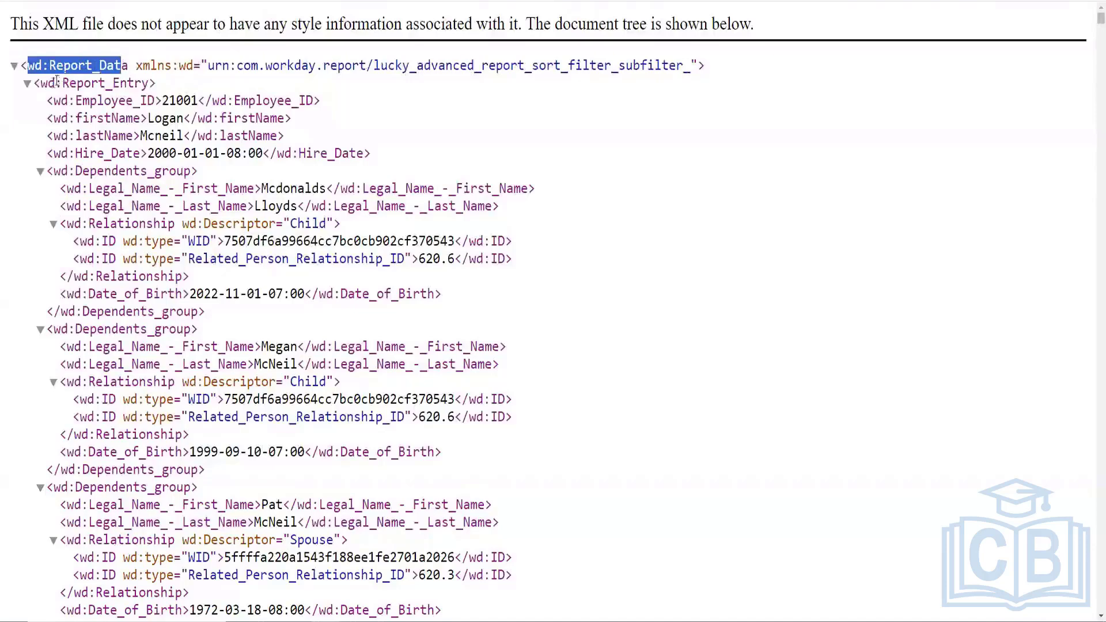
left_click_drag(41, 83, 148, 83)
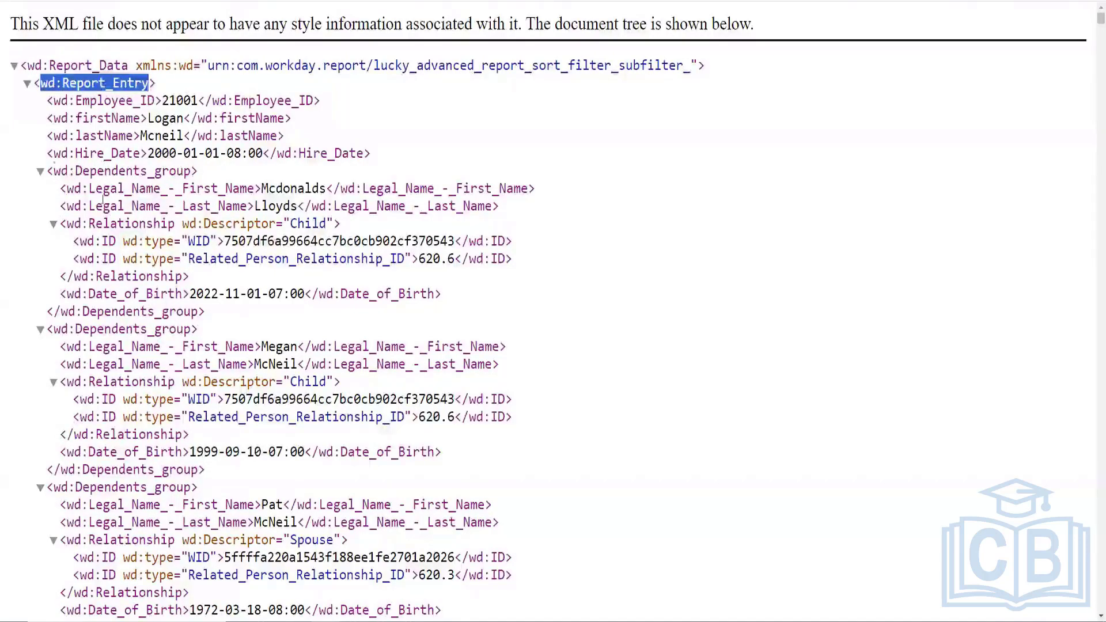
left_click_drag(192, 171, 254, 189)
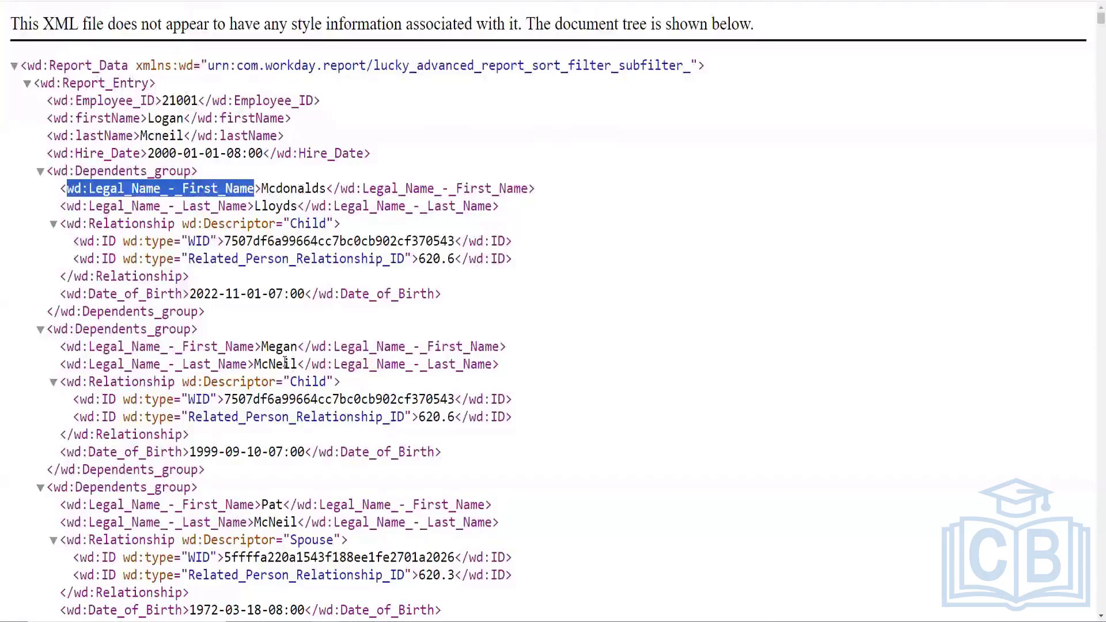
scroll(310, 346, "down", 1)
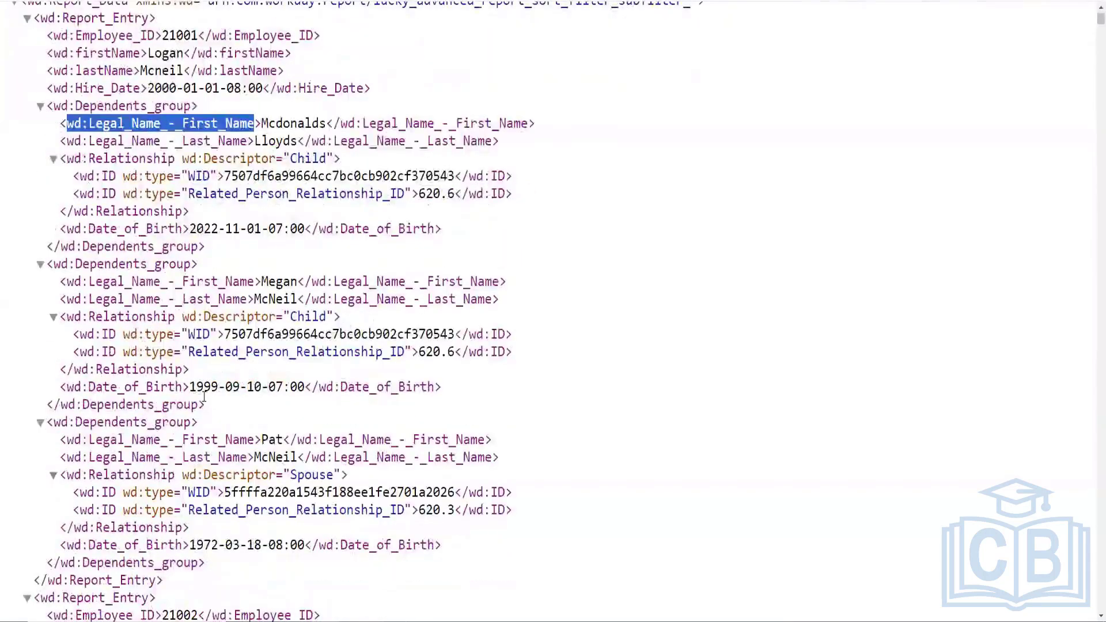
scroll(204, 397, "up", 1)
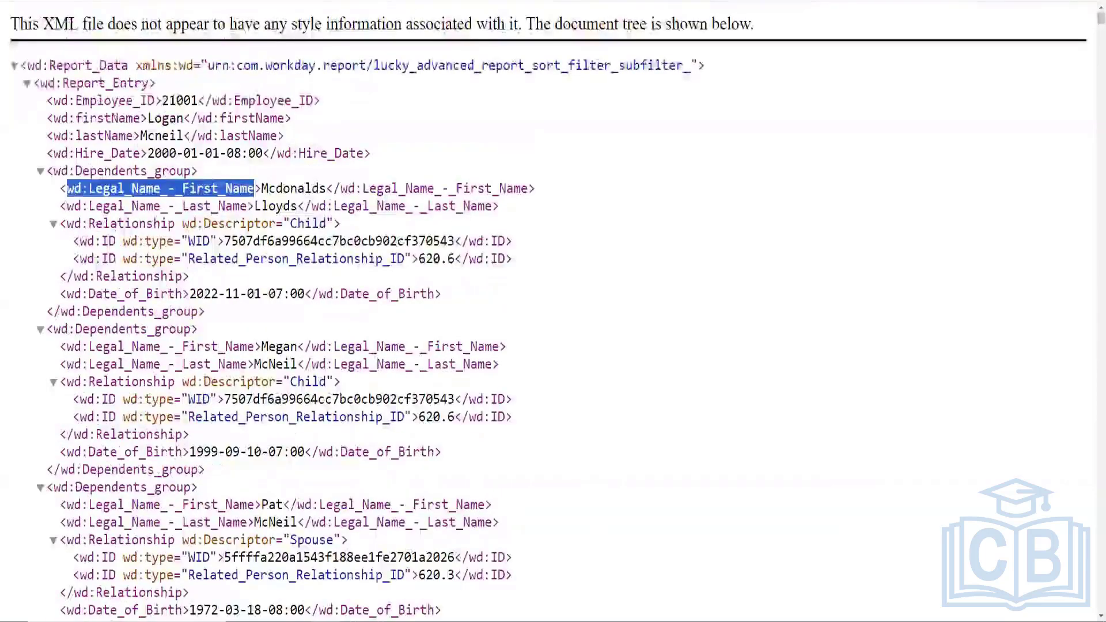
Switch to the JSON output in Notepad++ and examine the first worker's firstName, lastName, Employee_ID and Hire_Date entries
left_click(409, 620)
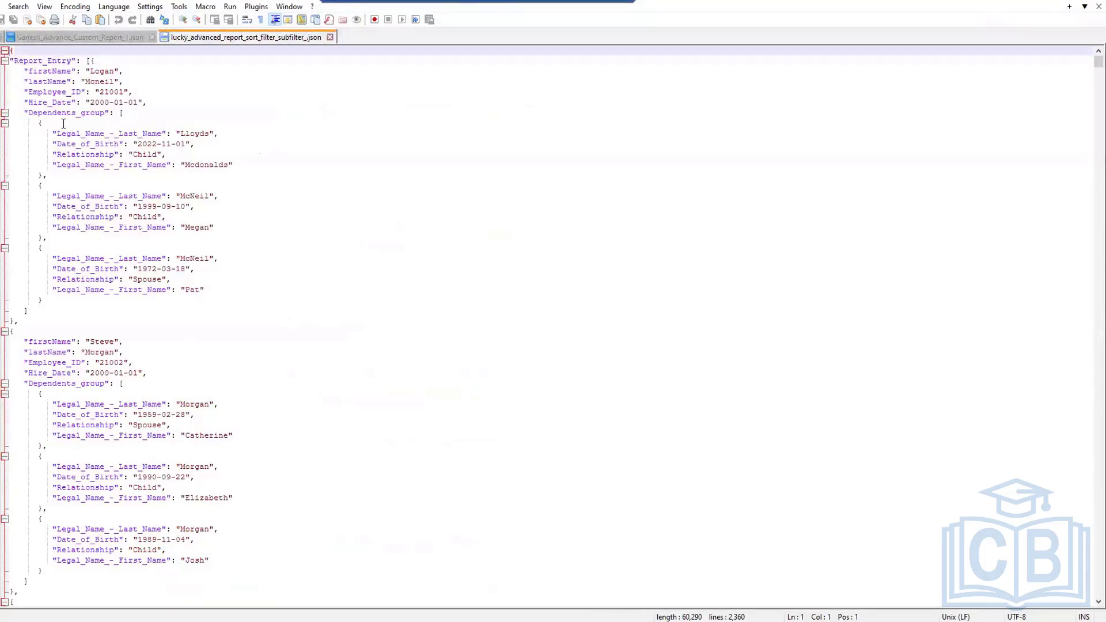
left_click_drag(29, 71, 70, 81)
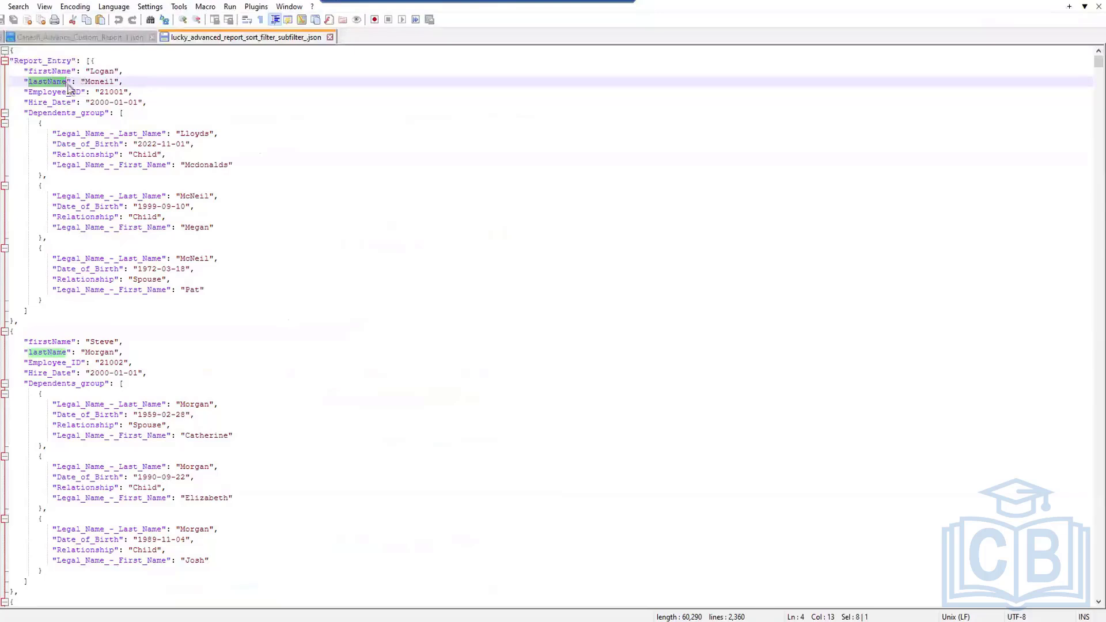
left_click(97, 70)
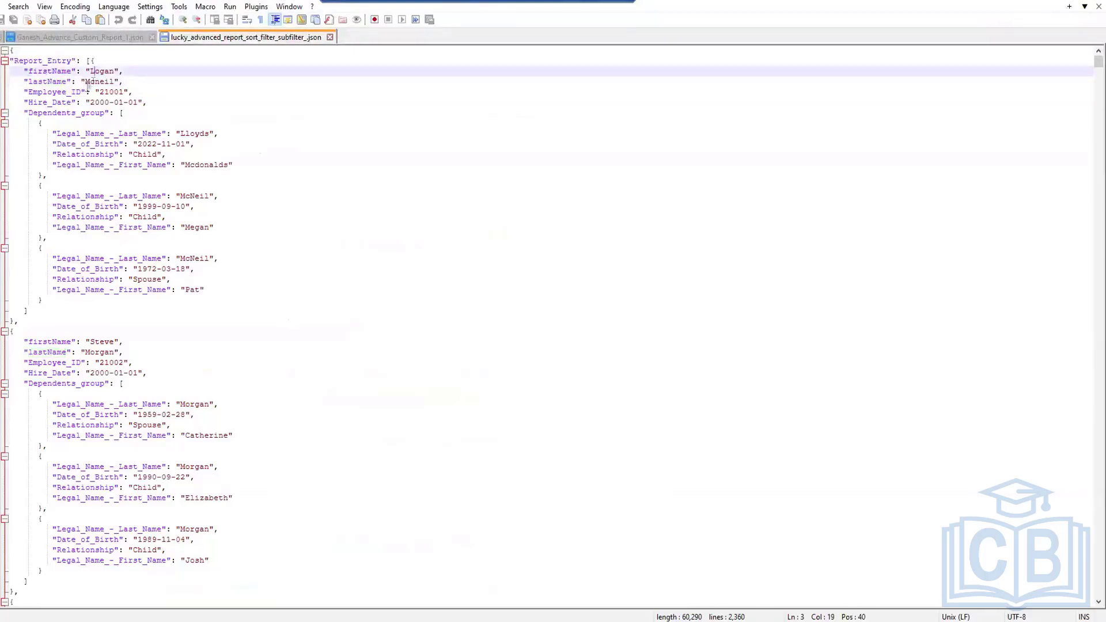
left_click(107, 92)
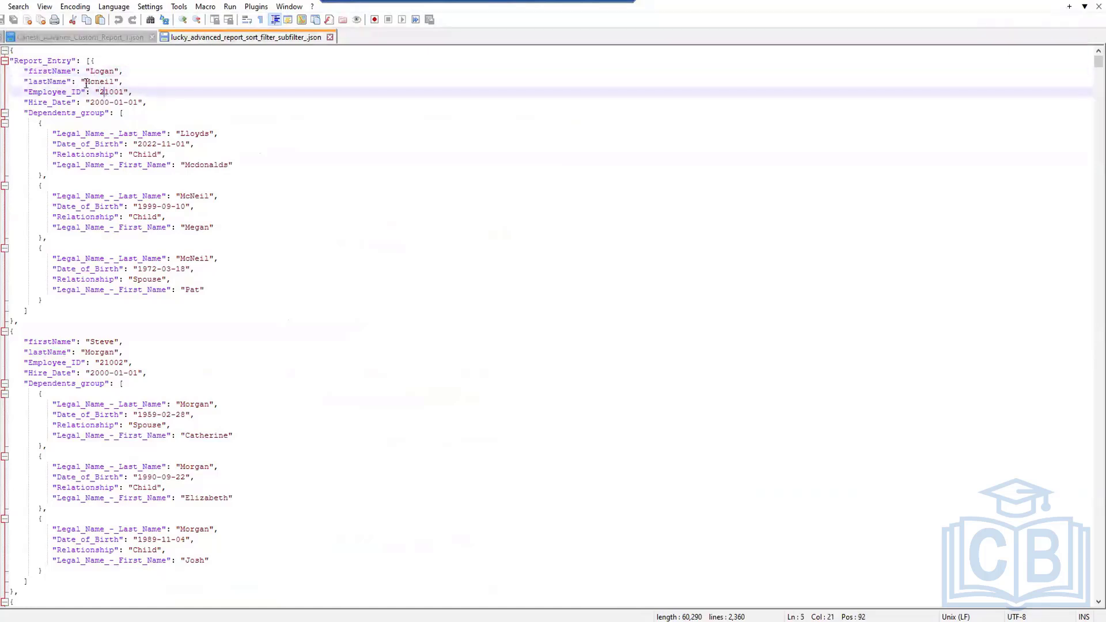
left_click_drag(70, 71, 29, 81)
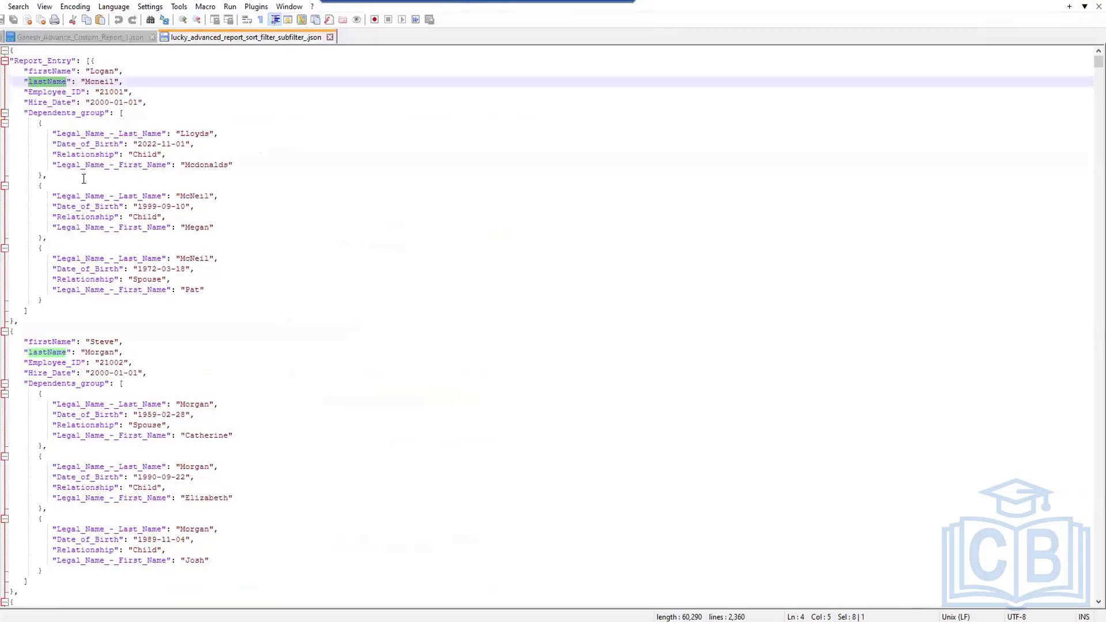
left_click(111, 101)
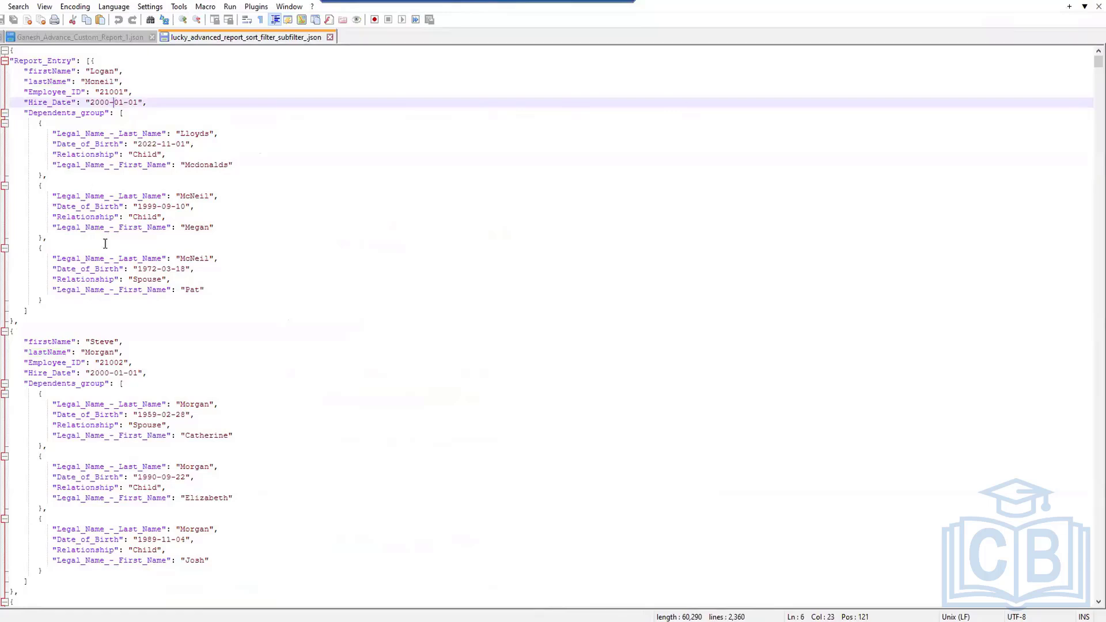
Examine the first worker's Dependents_group array in the JSON, including the Relationship and Date_of_Birth entries of the dependents
left_click_drag(29, 113, 104, 115)
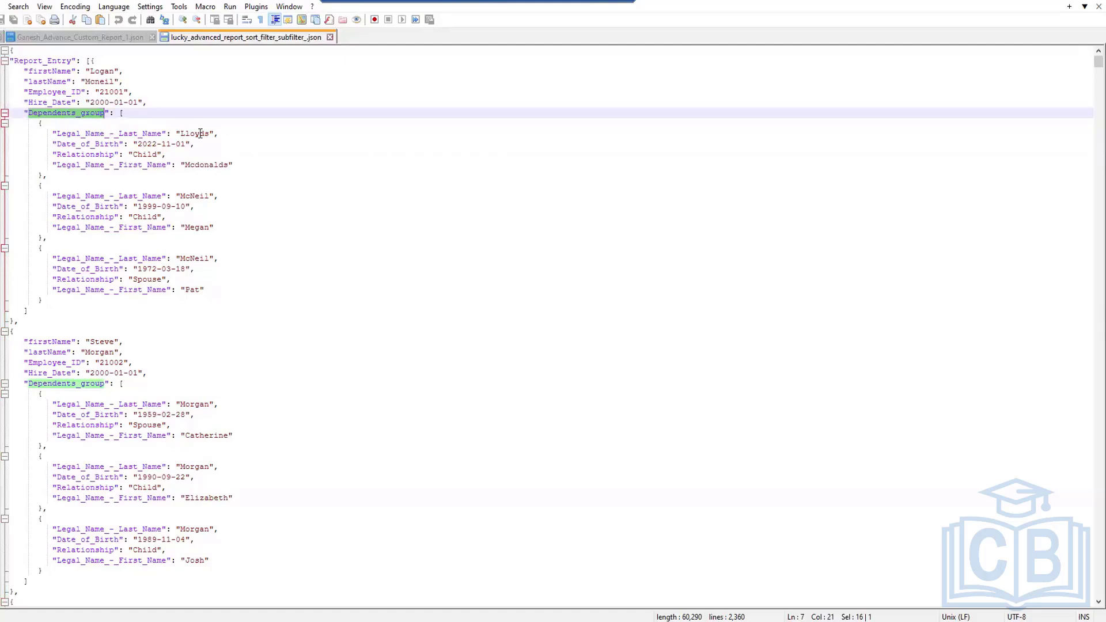
left_click(151, 154)
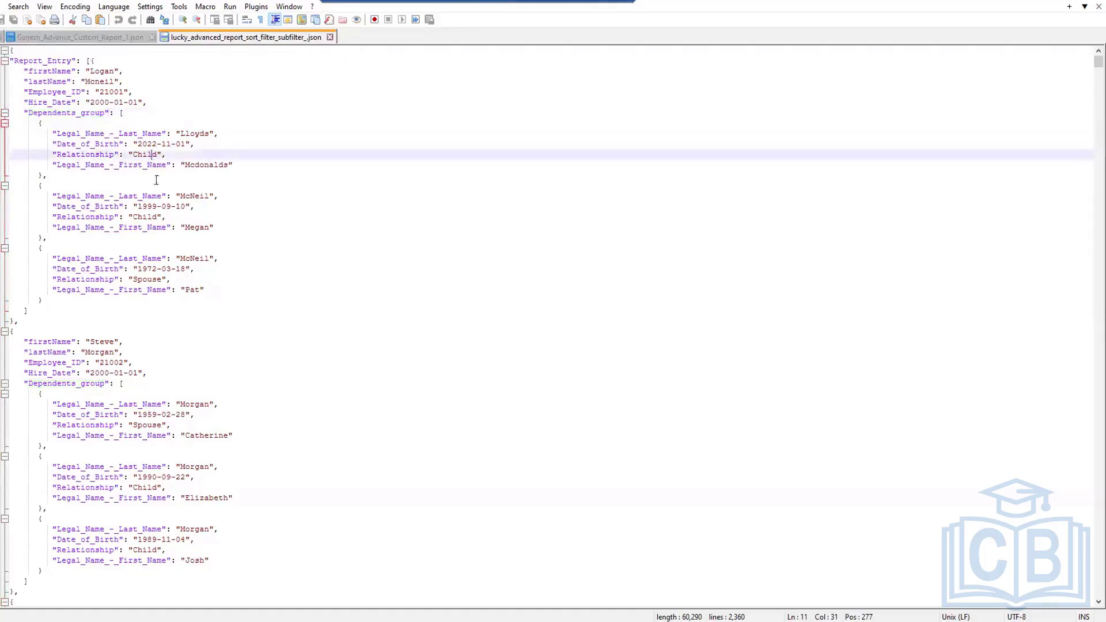
left_click(157, 206)
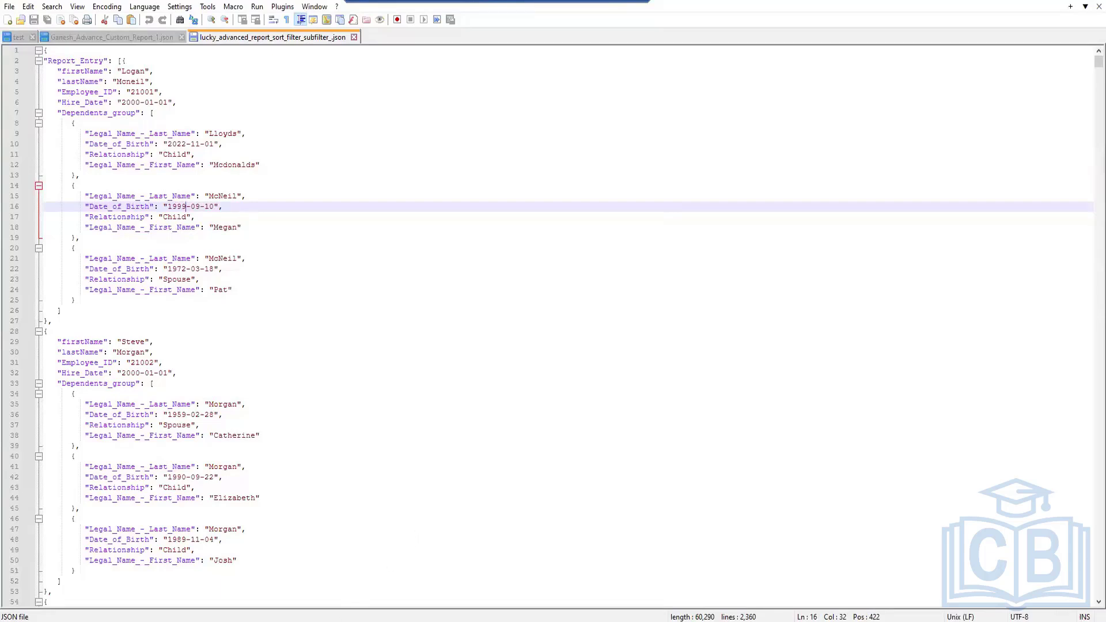
Return to the XML output in the browser and review the first worker's Report_Entry with its Dependents_group elements
mouse_move(325, 621)
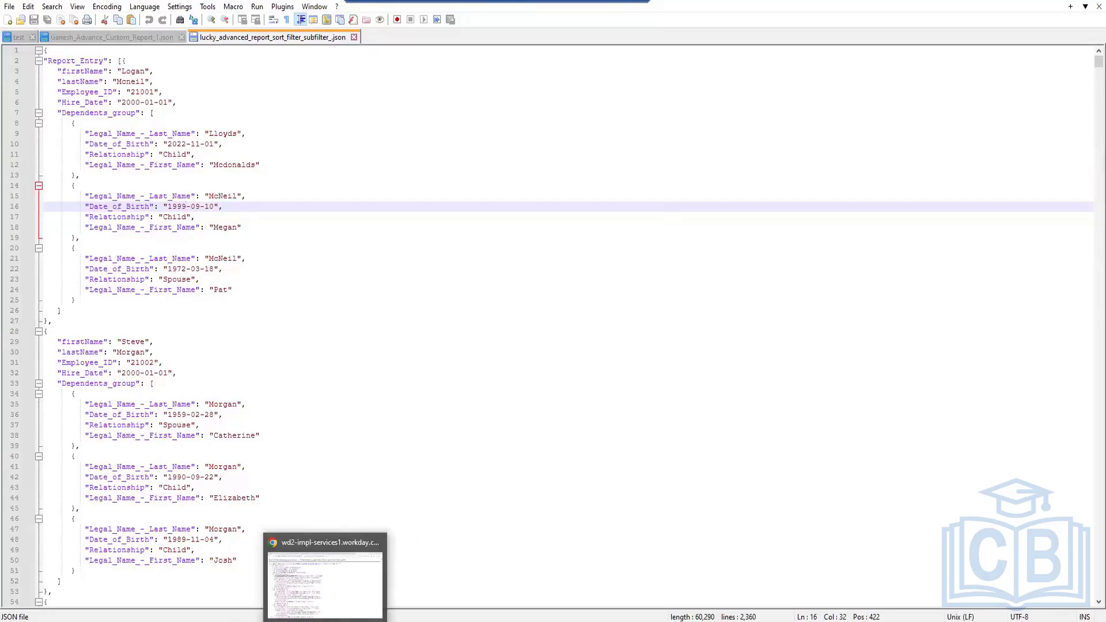
left_click(325, 581)
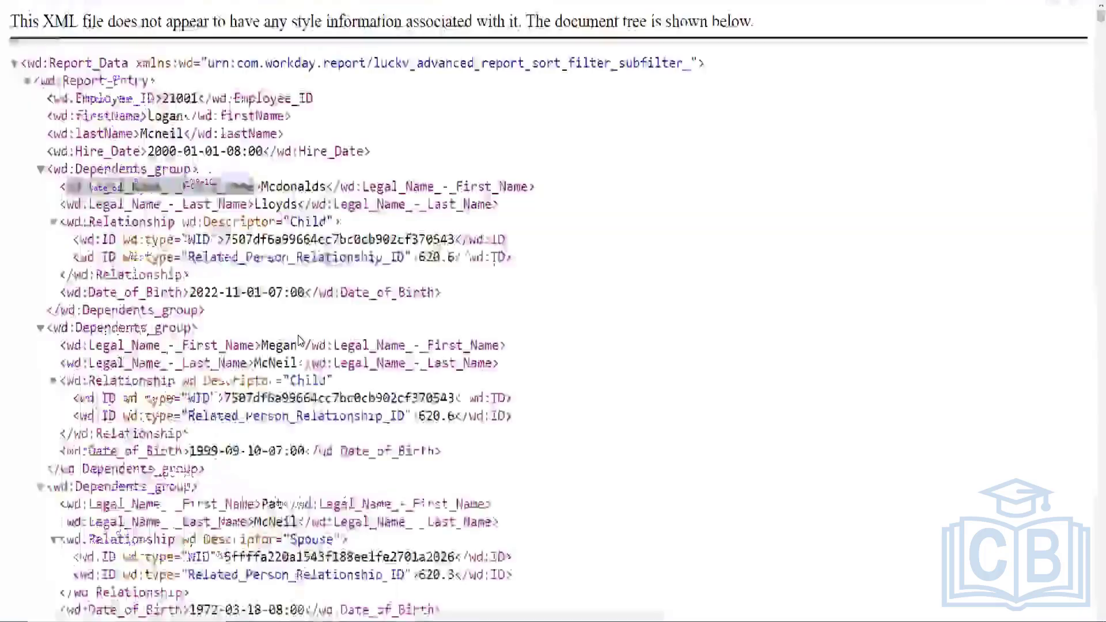
scroll(92, 159, "down", 2)
scroll(92, 159, "up", 2)
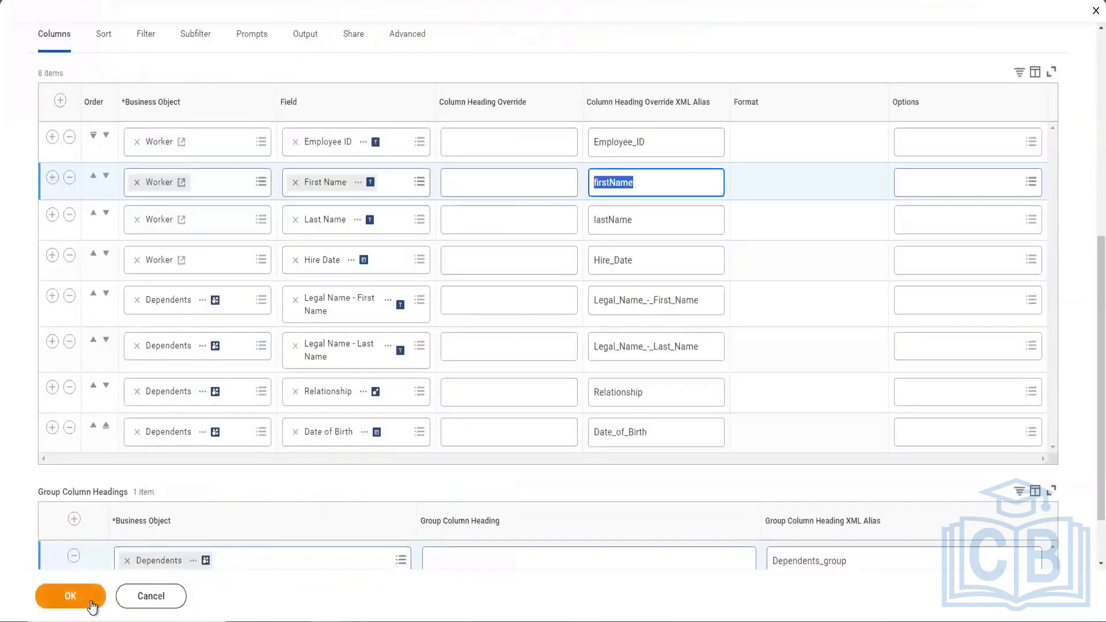
Save the report definition and review its columns, XML aliases and group column headings
left_click(70, 596)
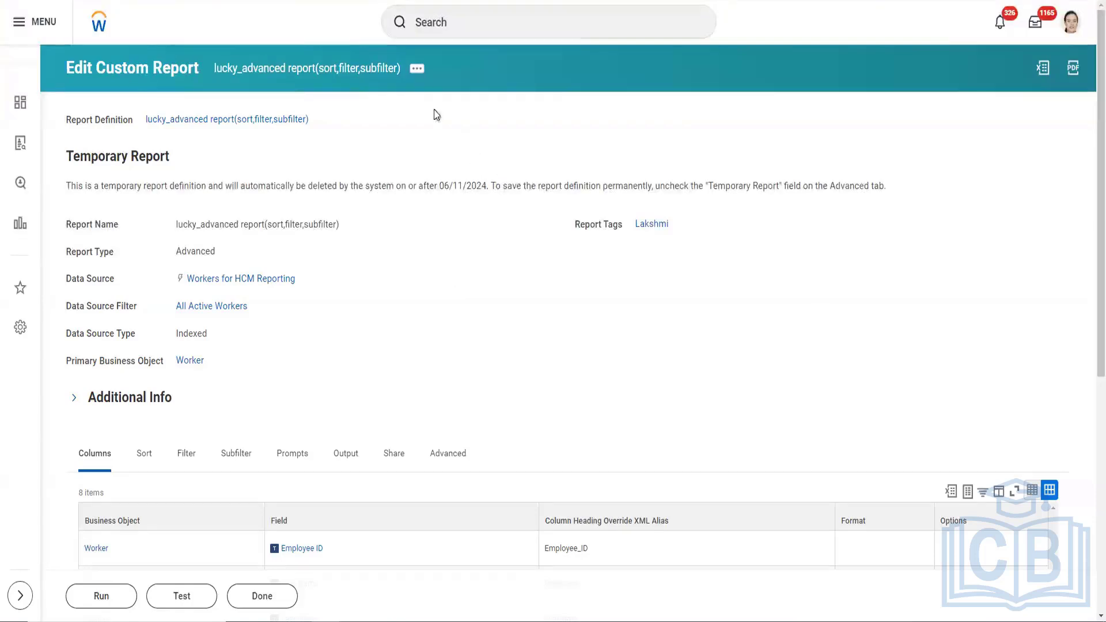
scroll(439, 155, "down", 1)
scroll(446, 184, "up", 1)
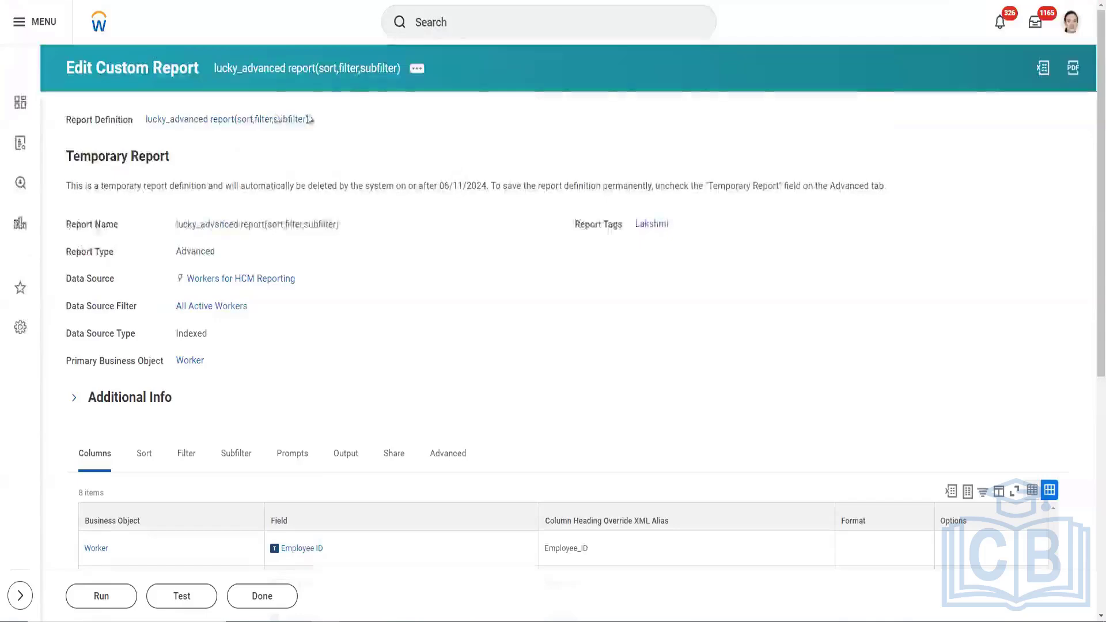
scroll(451, 260, "down", 3)
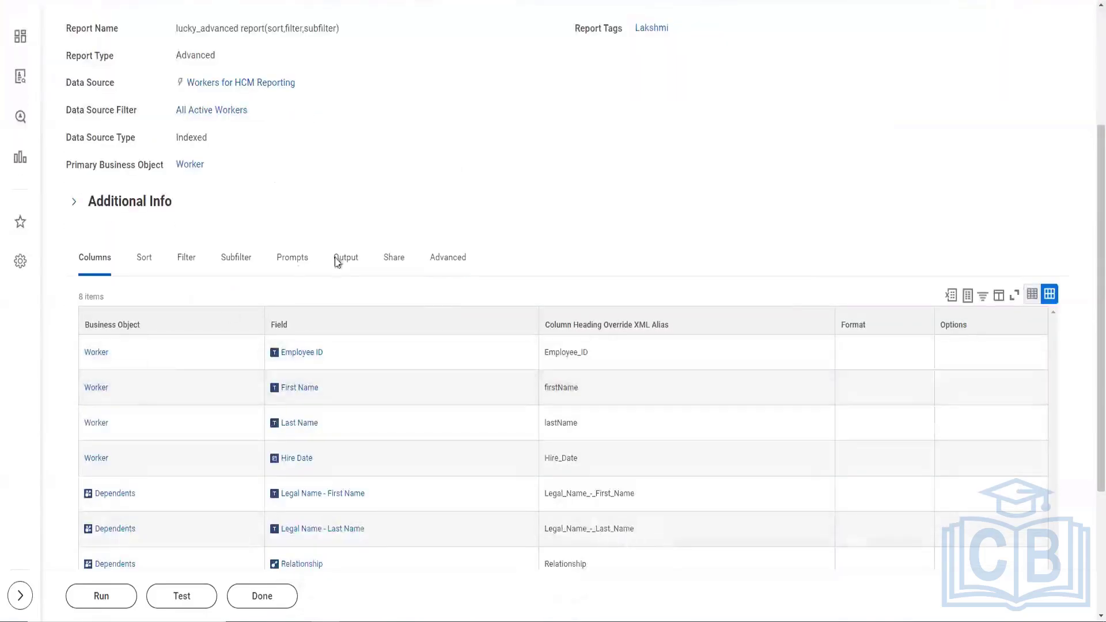
scroll(352, 283, "down", 2)
scroll(392, 261, "up", 1)
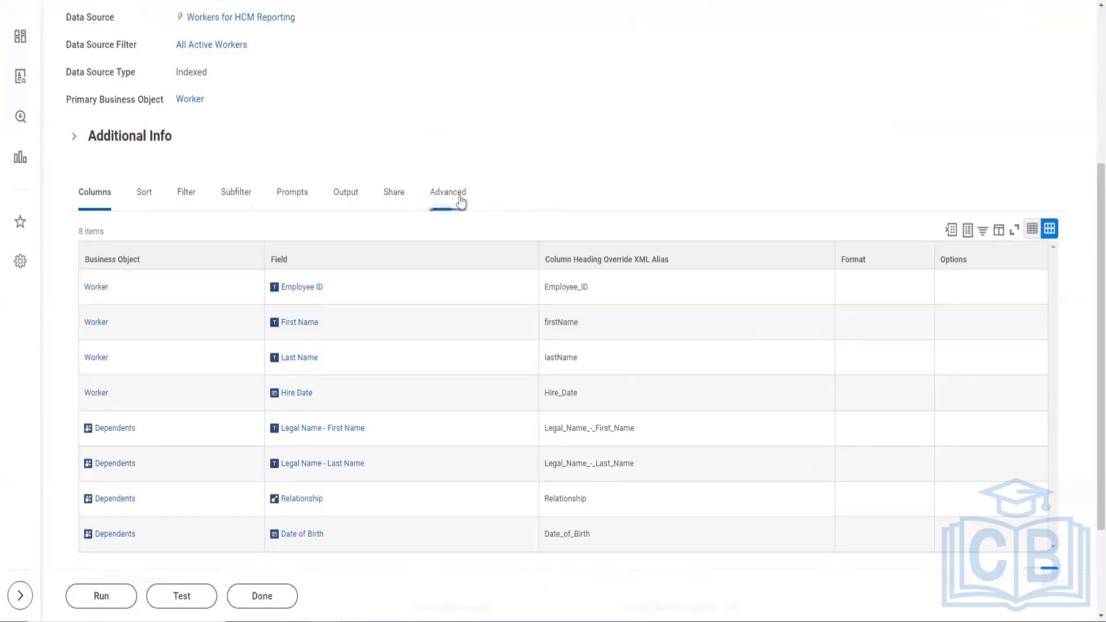
scroll(550, 191, "down", 3)
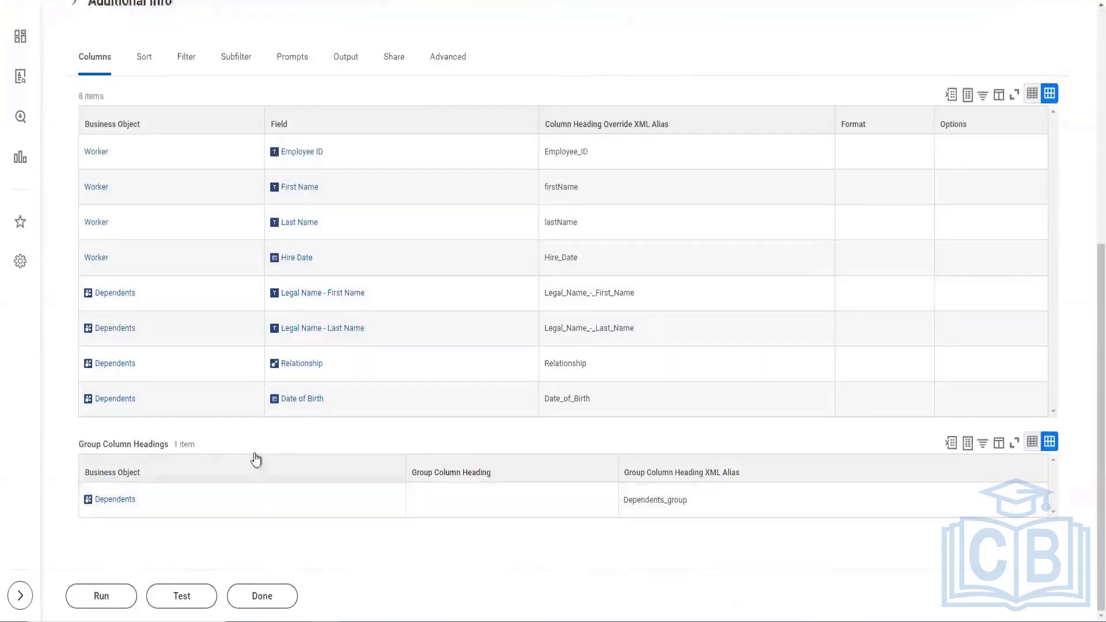
scroll(254, 456, "up", 4)
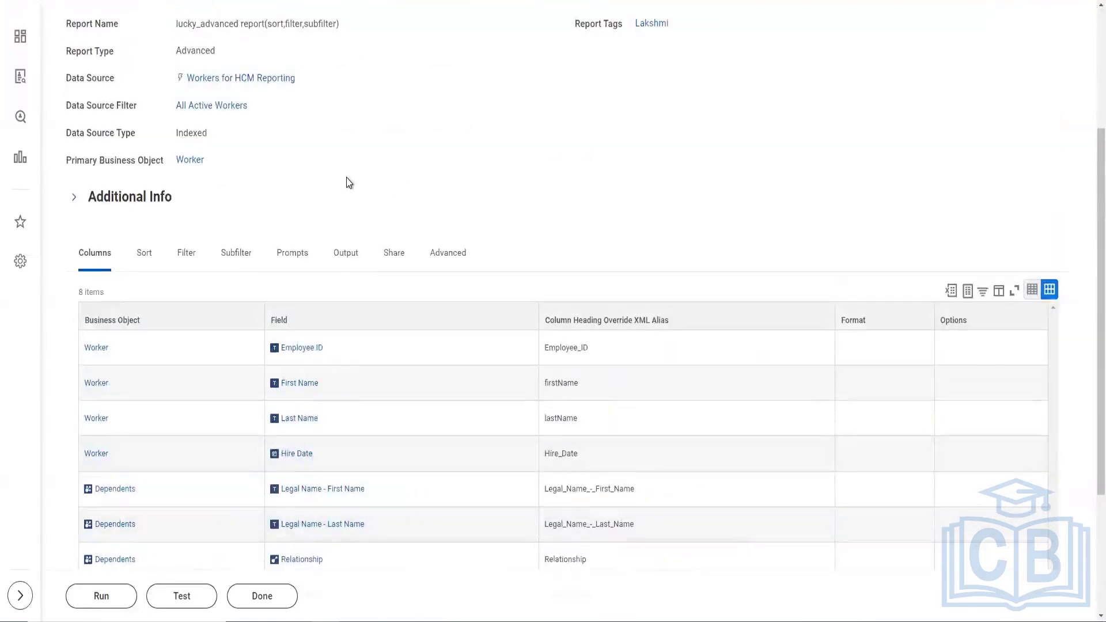
scroll(361, 194, "up", 4)
Open the custom report's related actions, browse the Custom Report and Reporting options, and view the report definition's sharing options
mouse_move(407, 80)
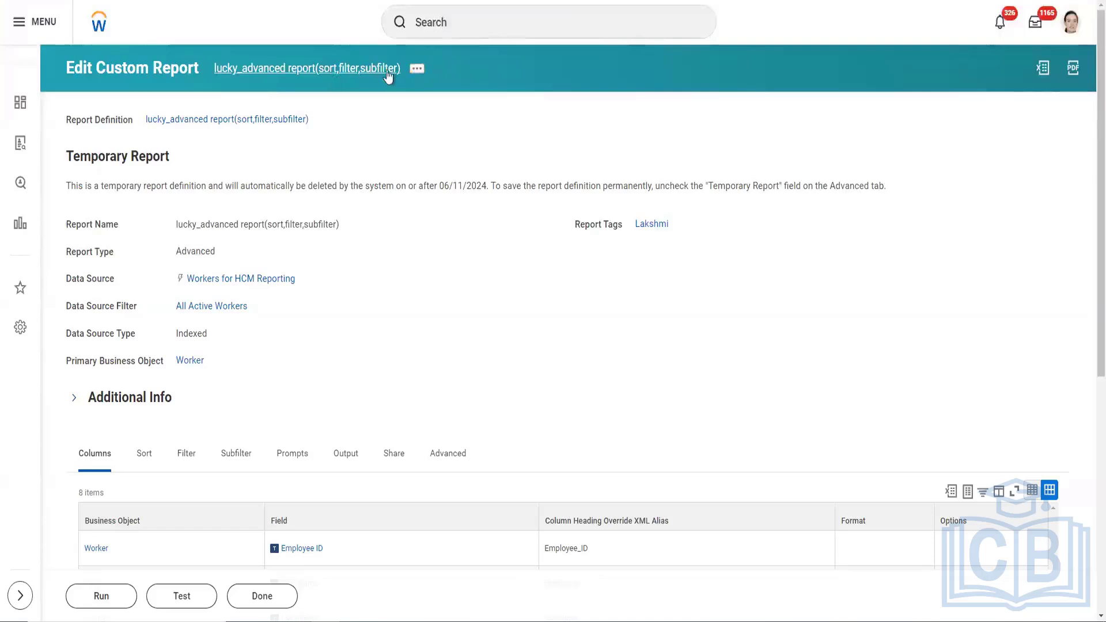
left_click(417, 70)
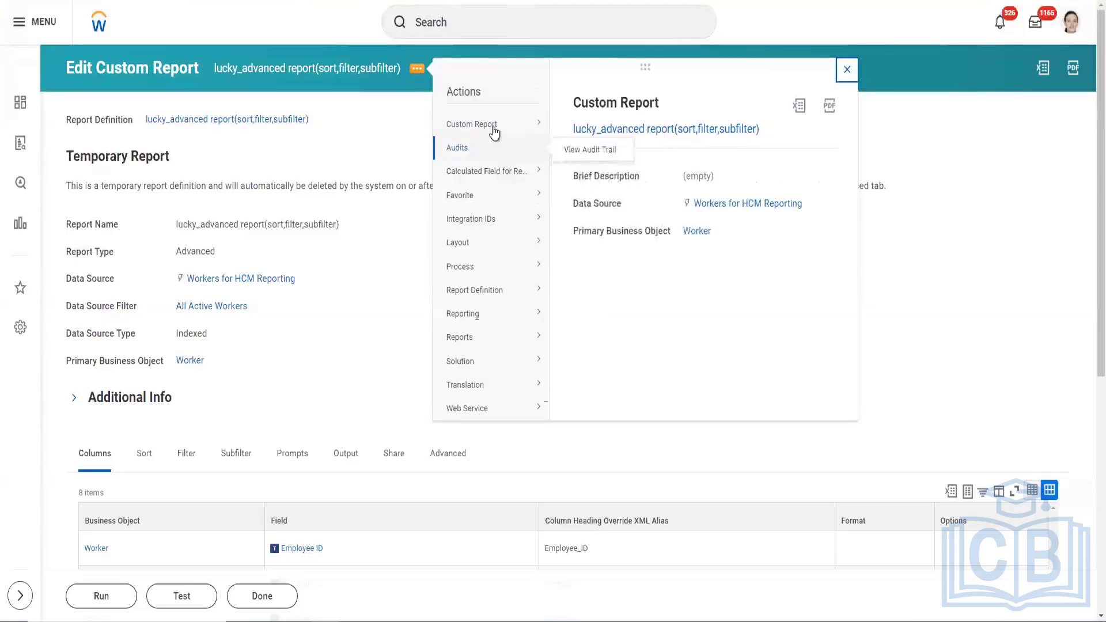
mouse_move(493, 130)
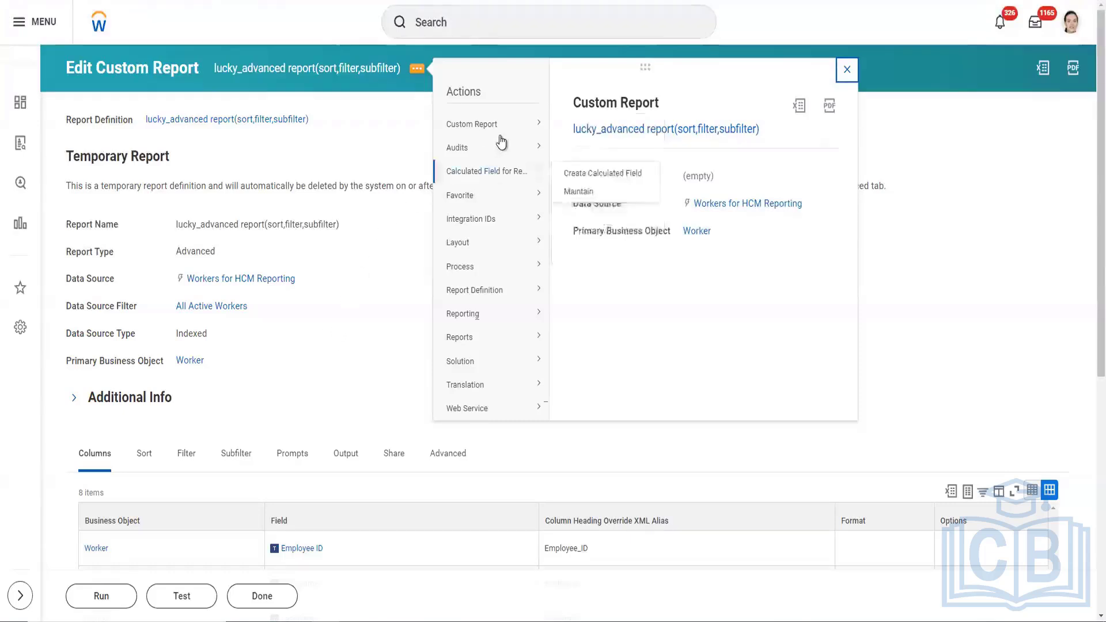
mouse_move(501, 129)
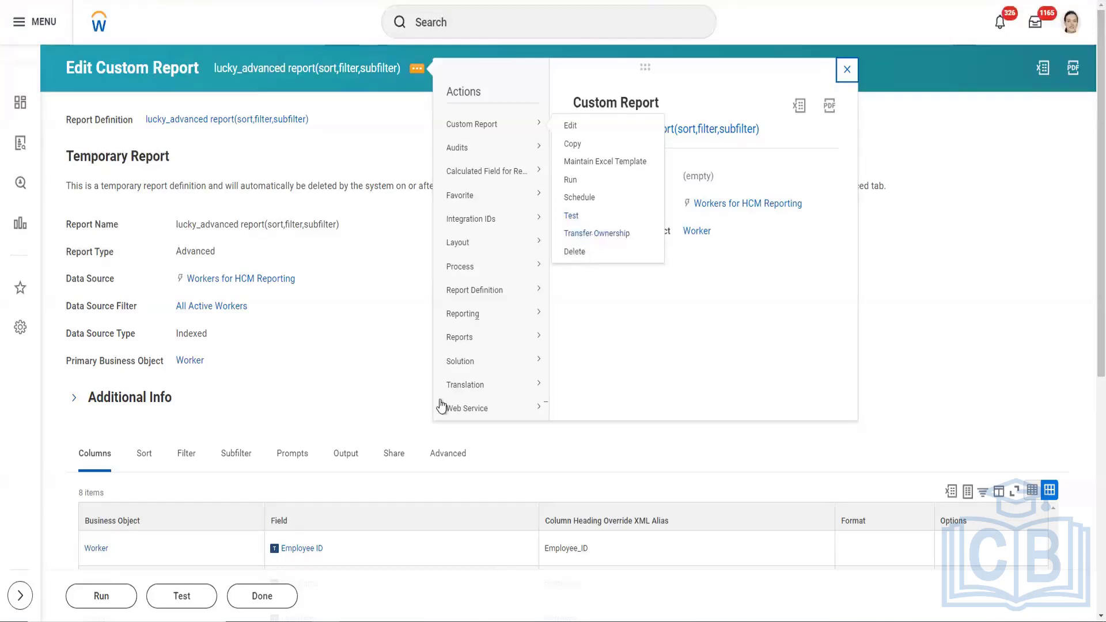
mouse_move(539, 124)
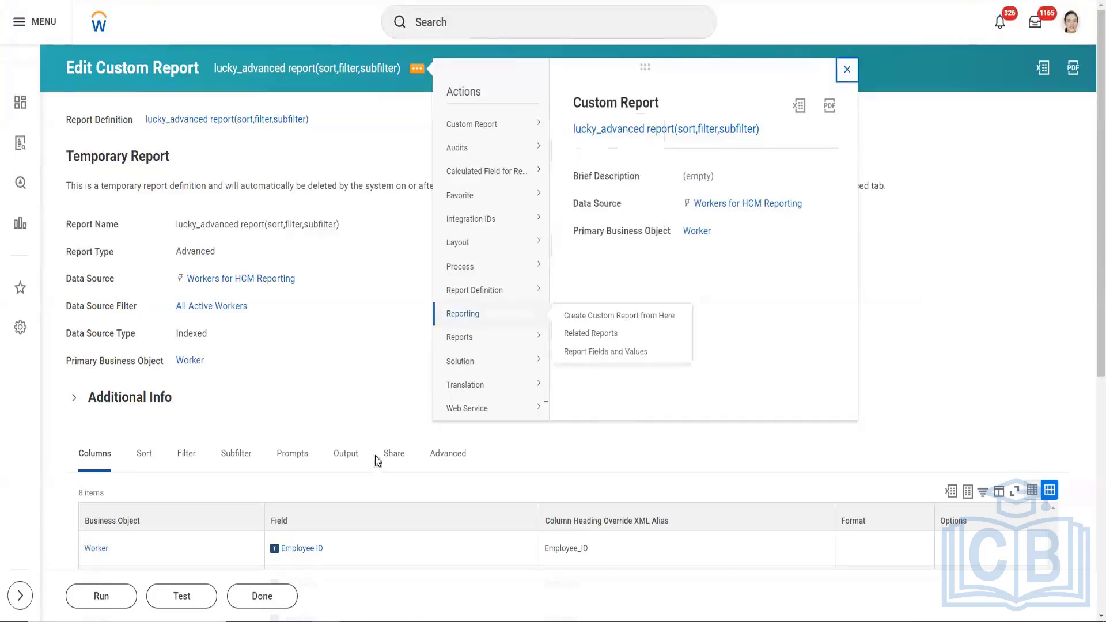
scroll(378, 383, "down", 3)
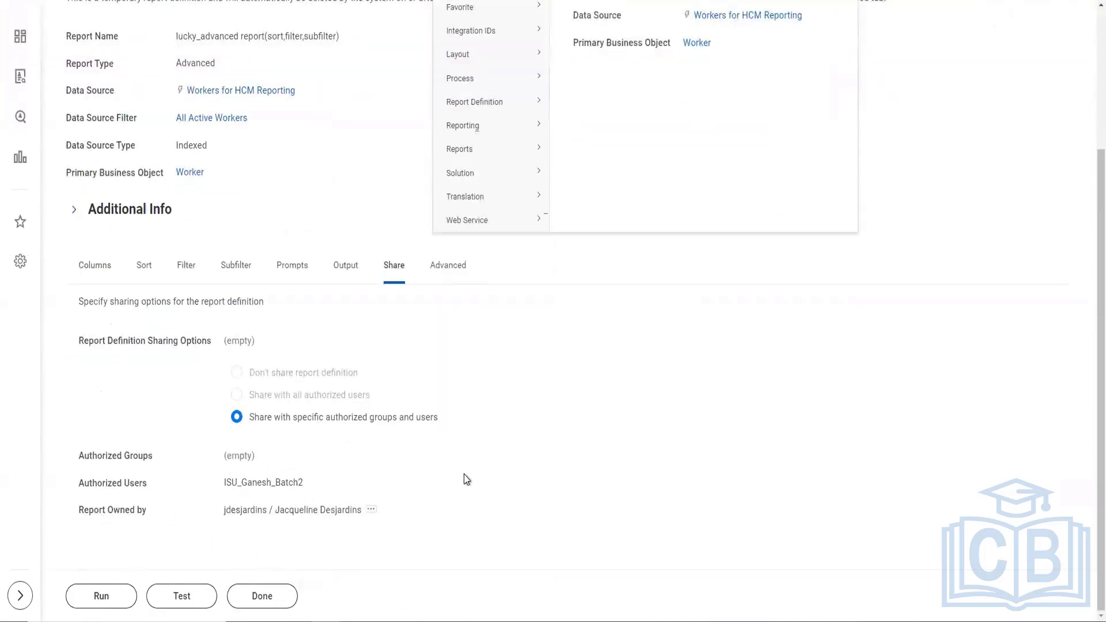
Browse the report's related actions, looking through the Custom Report, Audits and Calculated Field options
scroll(464, 475, "up", 2)
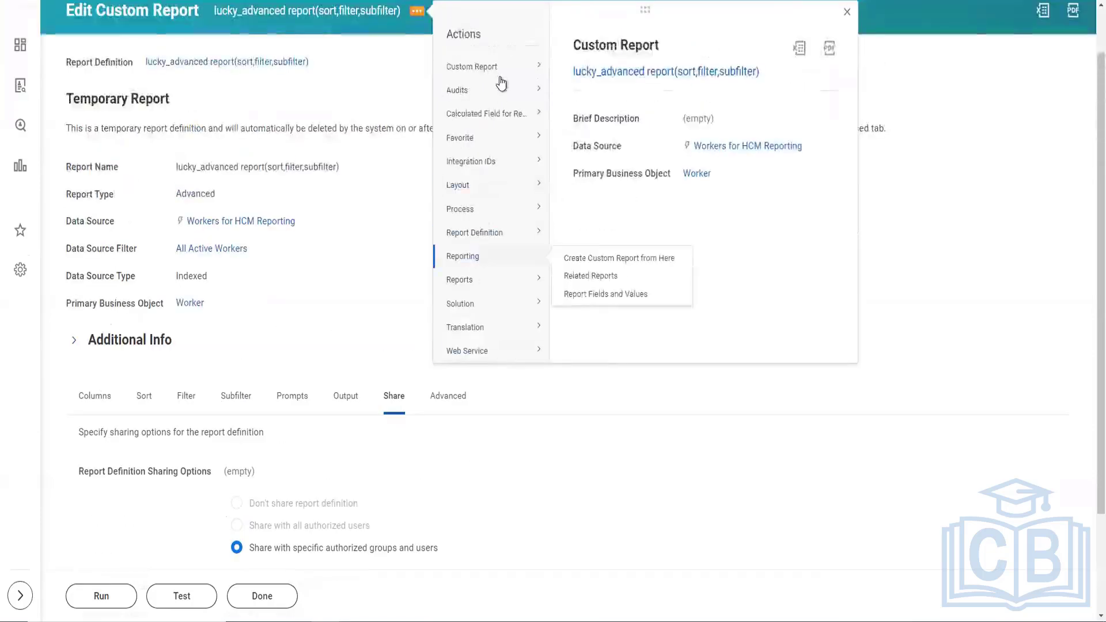
mouse_move(499, 67)
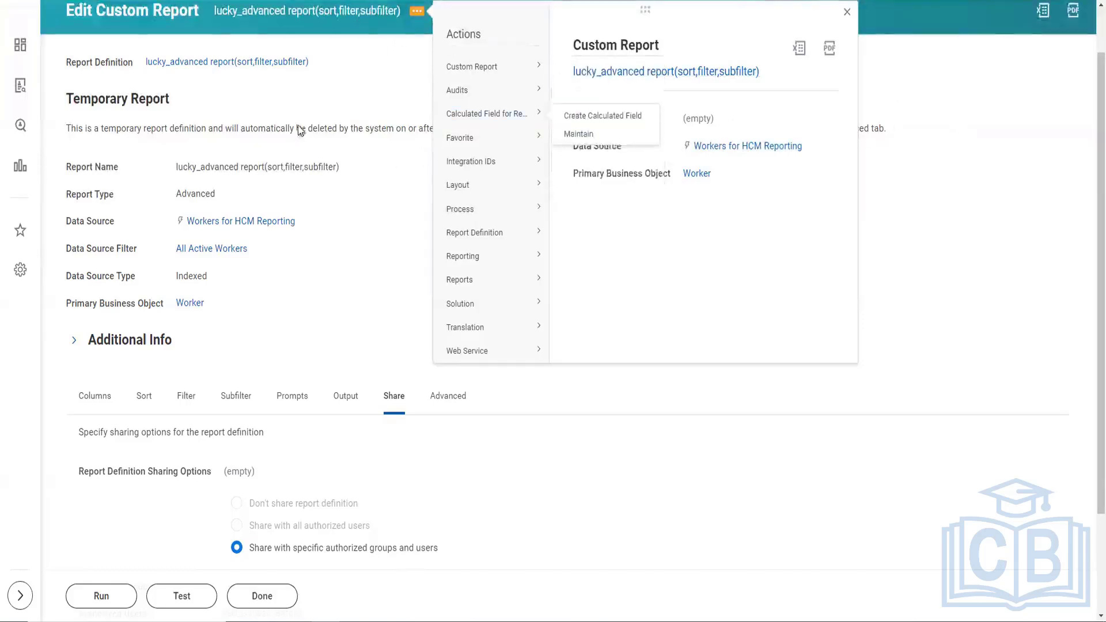
scroll(299, 131, "up", 1)
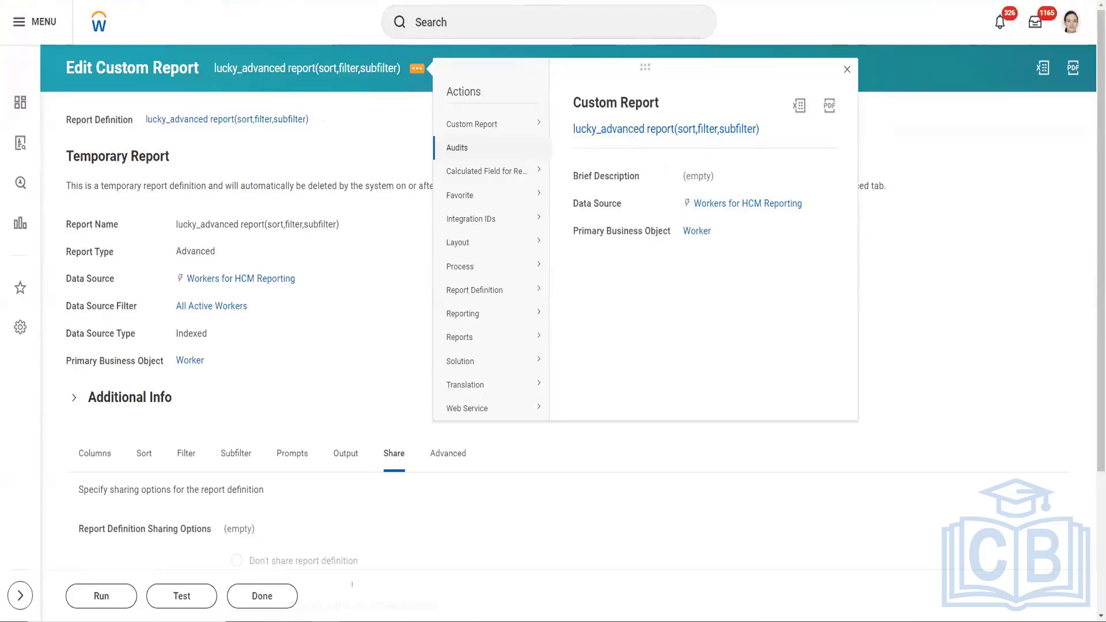
mouse_move(537, 125)
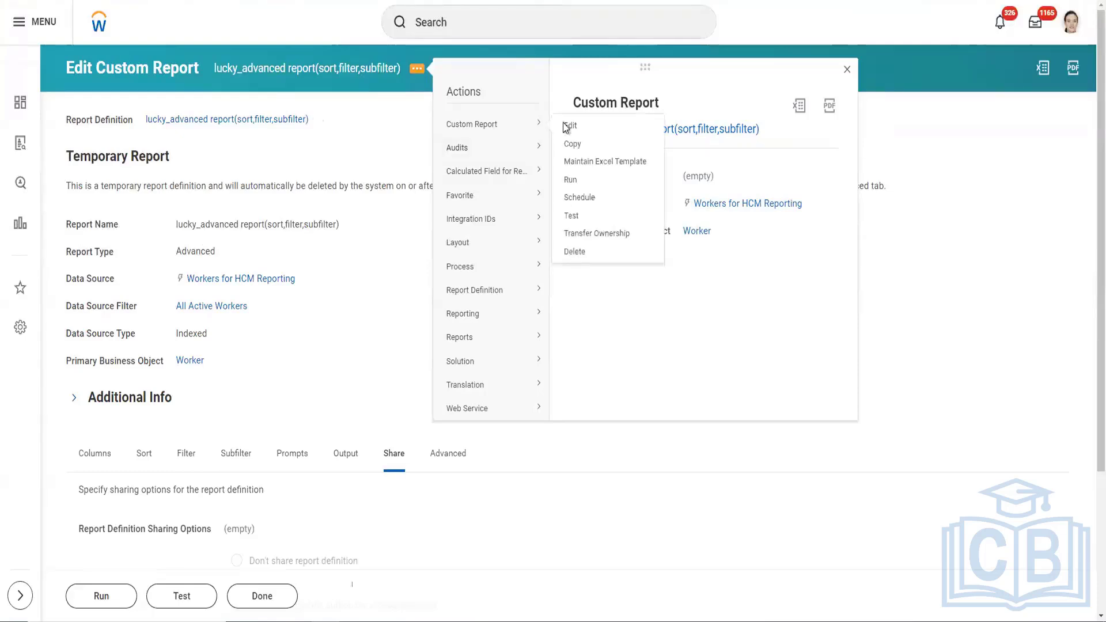
mouse_move(534, 152)
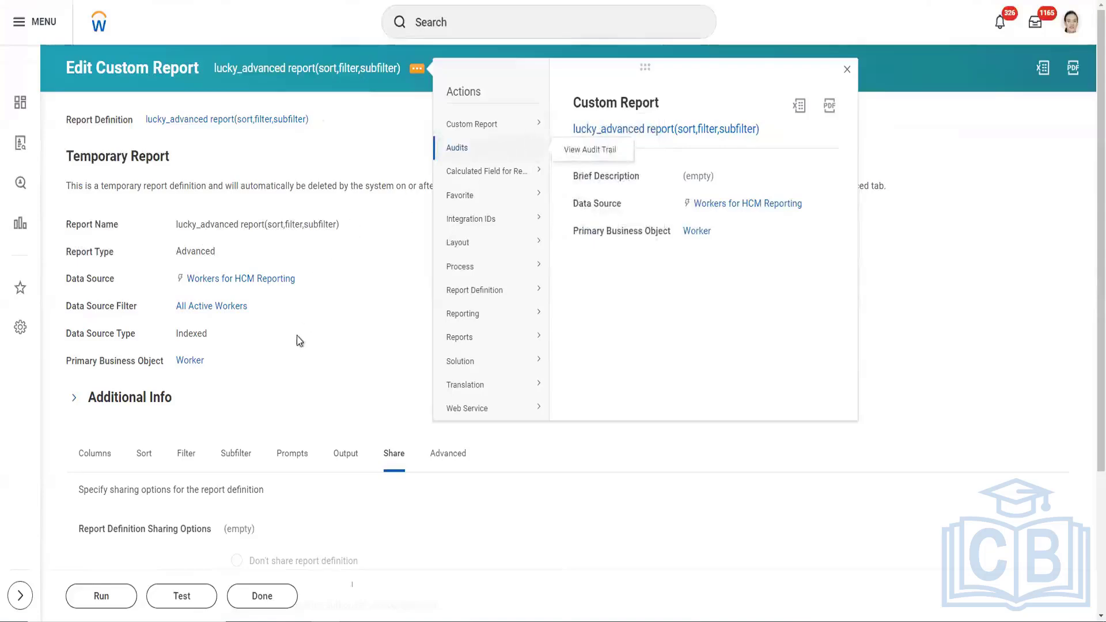
scroll(261, 480, "down", 2)
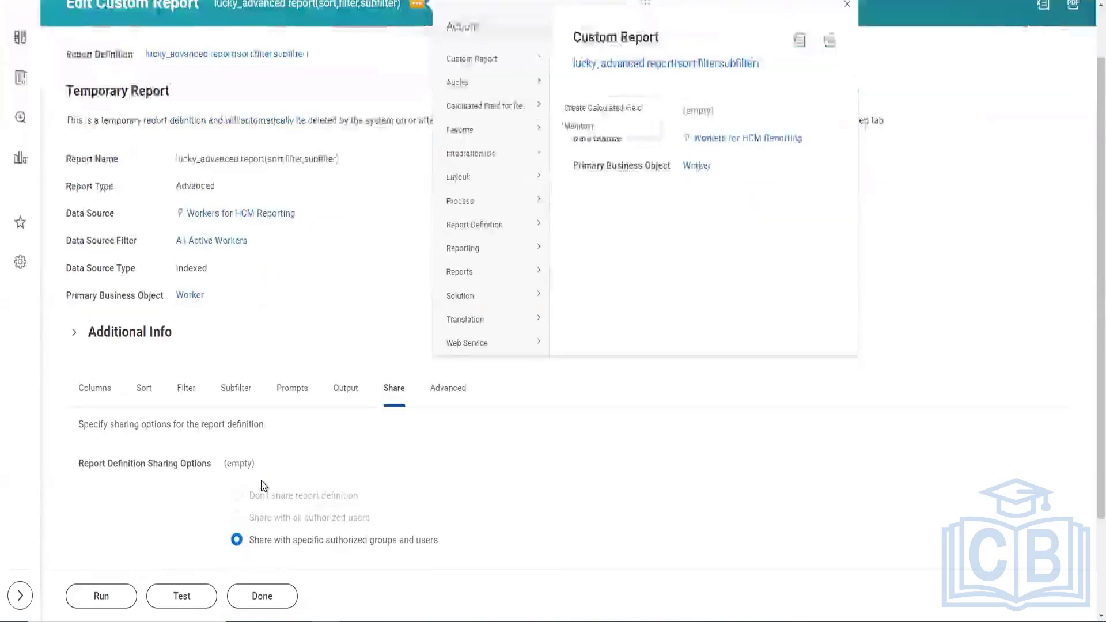
scroll(262, 484, "up", 2)
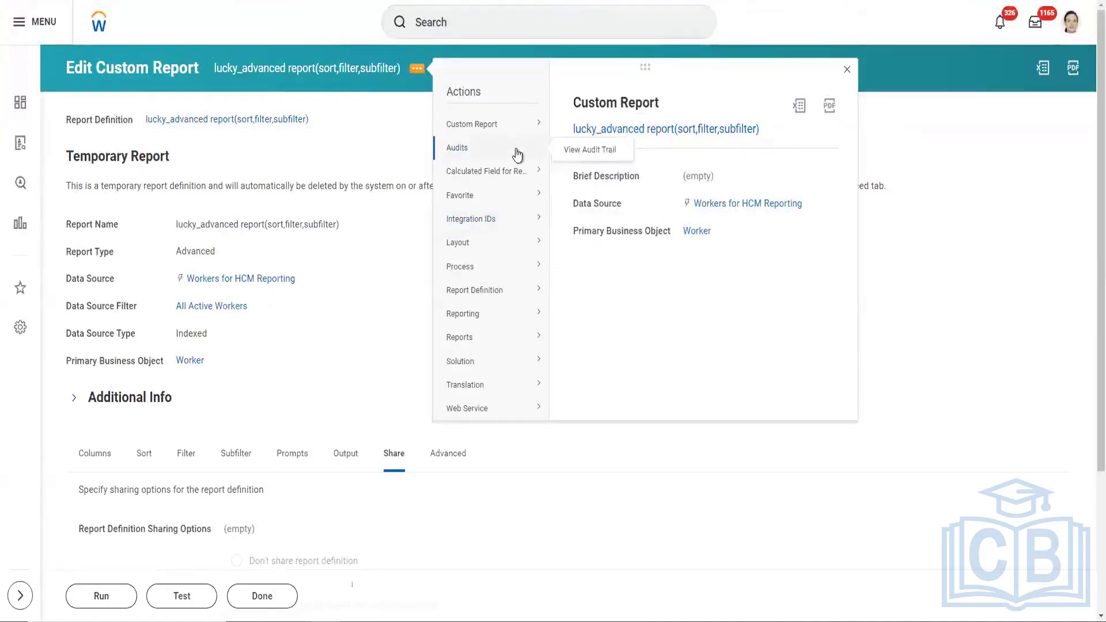
Open the report's audit trail for 05/29/2024 to 06/05/2024 and review the Standard Data entries down to the earliest transaction
right_click(576, 152)
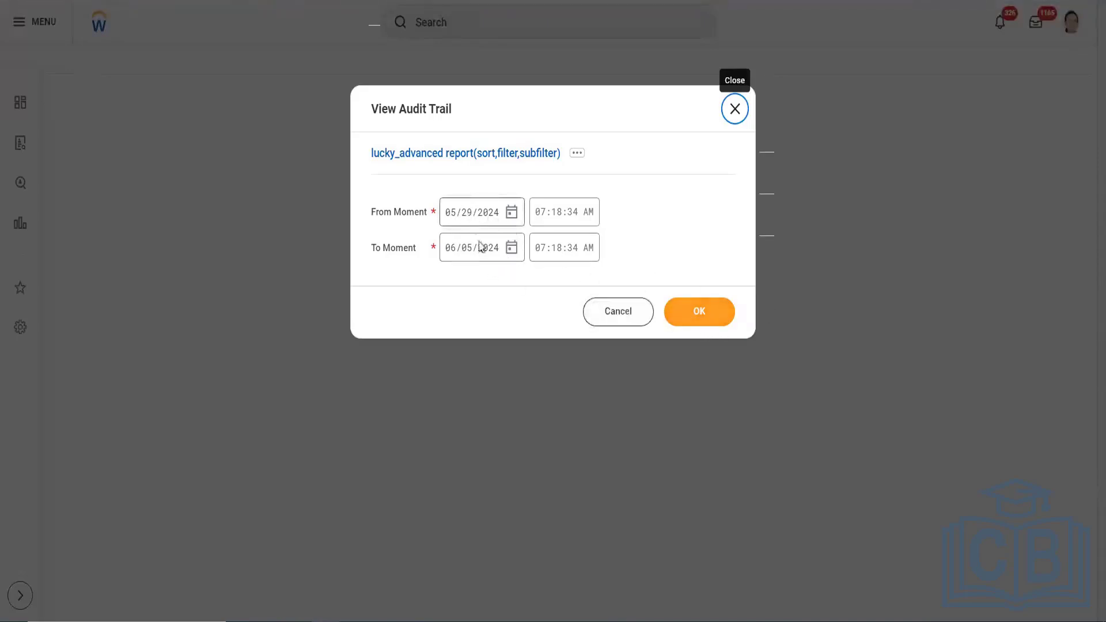
left_click(694, 316)
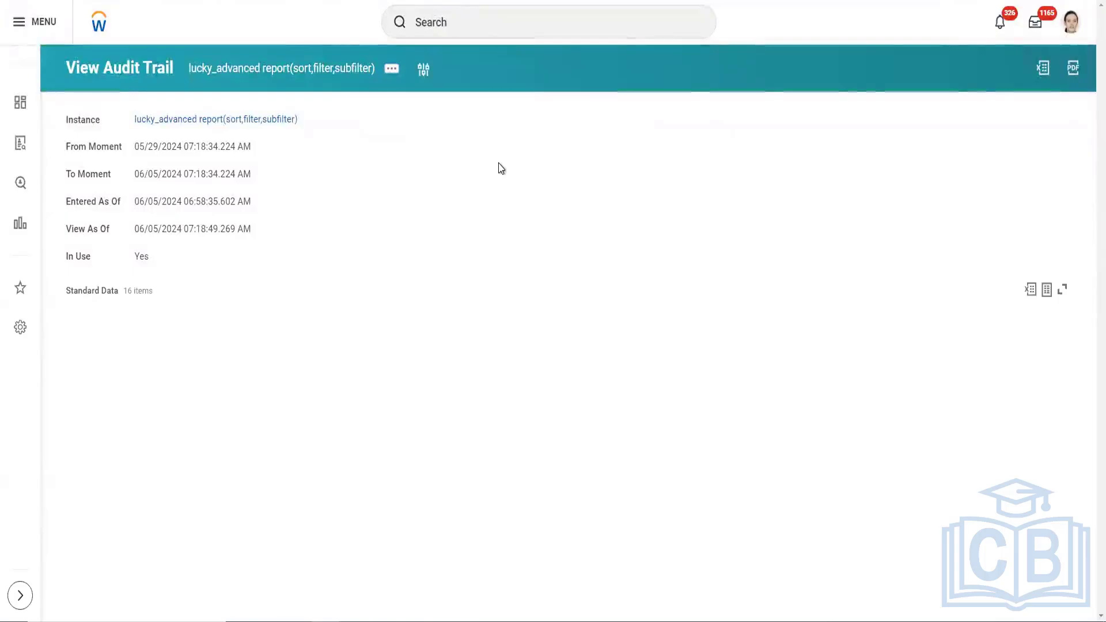
scroll(628, 118, "down", 3)
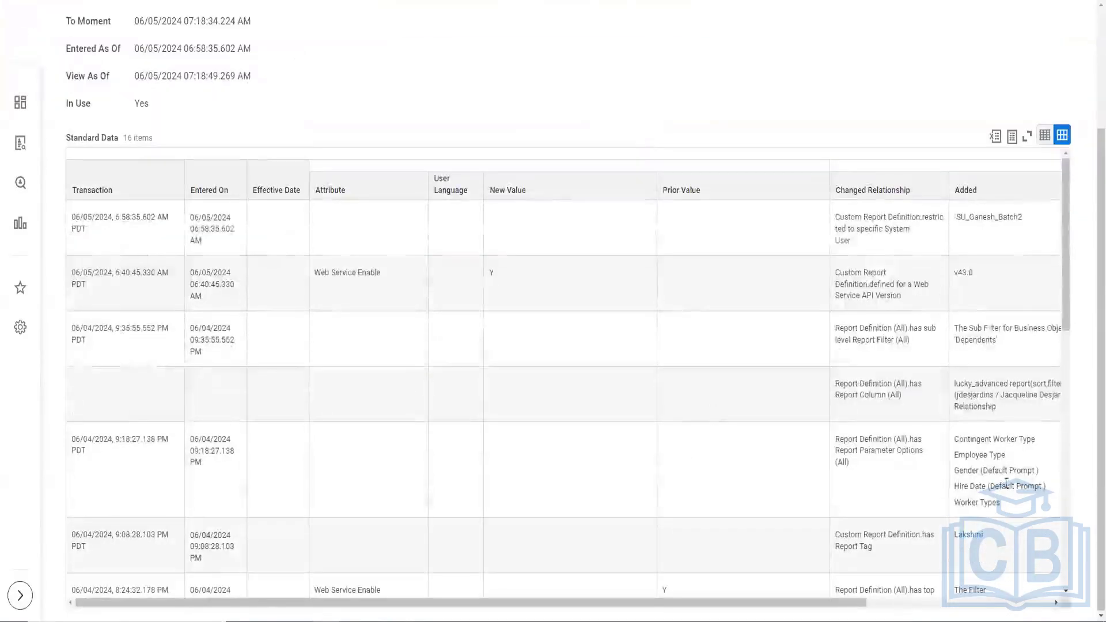
scroll(907, 420, "down", 10)
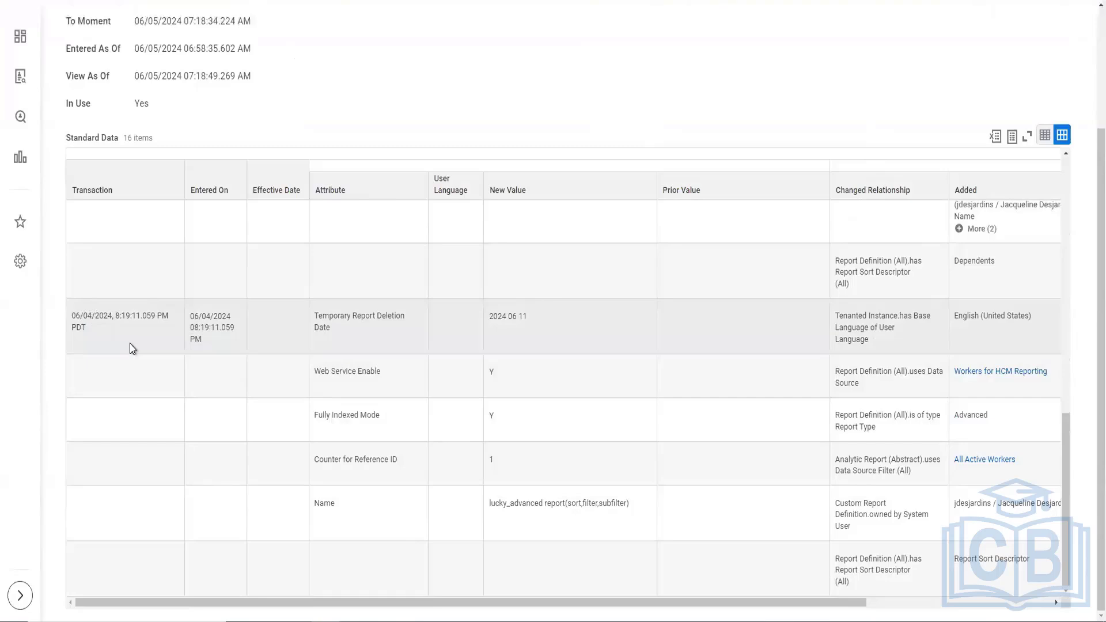
scroll(842, 408, "up", 2)
scroll(842, 411, "up", 3)
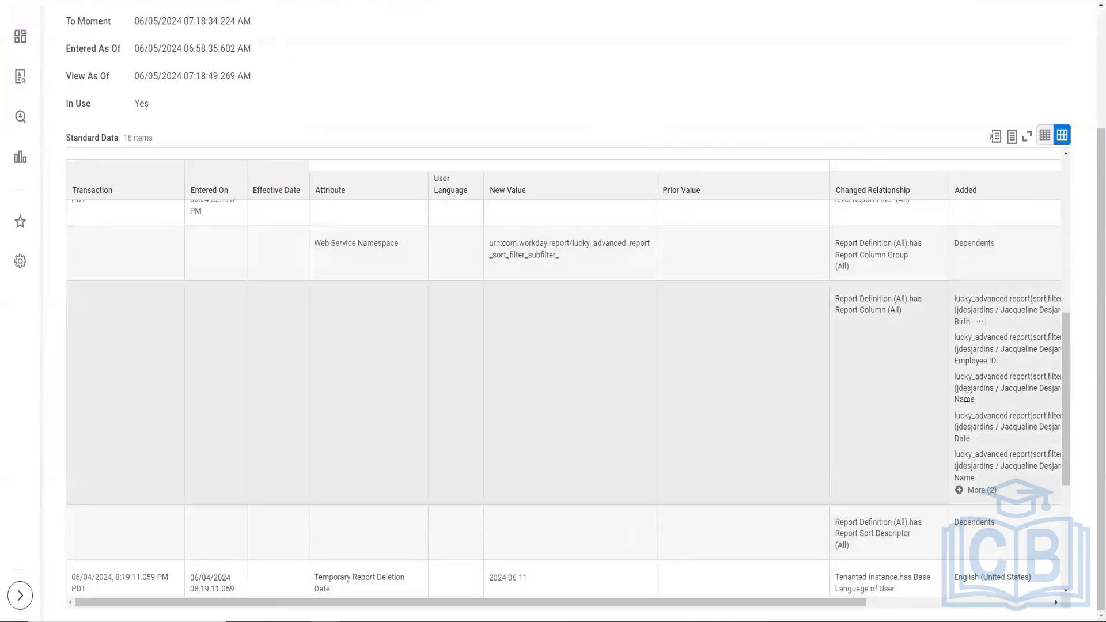
Examine the Changed Relationship and Added values from the Dependents column group entry up to the most recent audit transactions
scroll(596, 596, "right", 5)
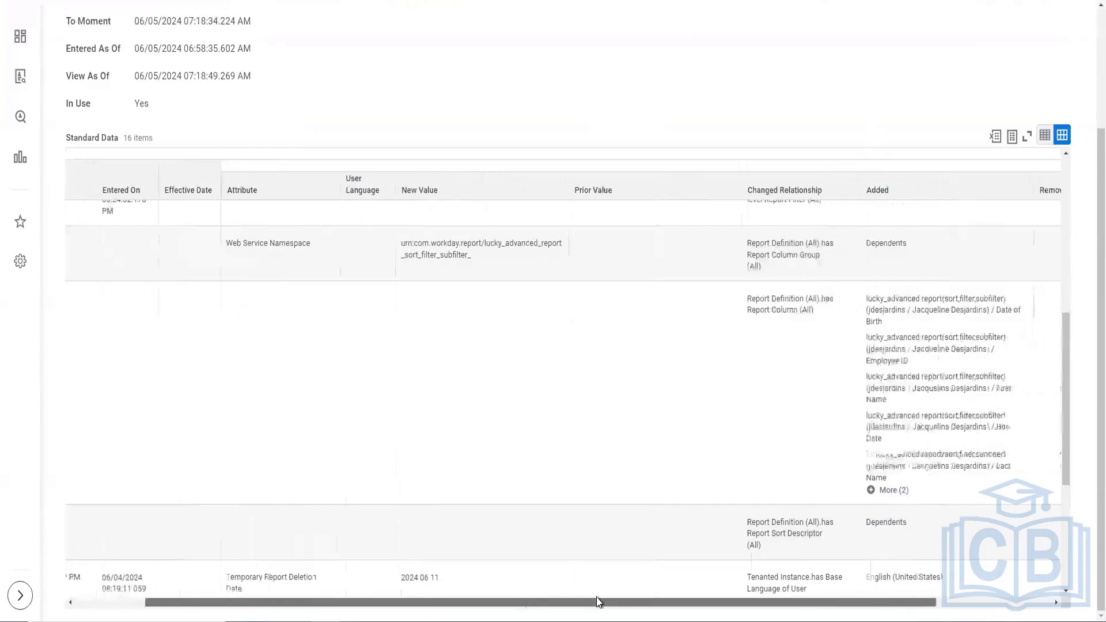
scroll(202, 535, "left", 5)
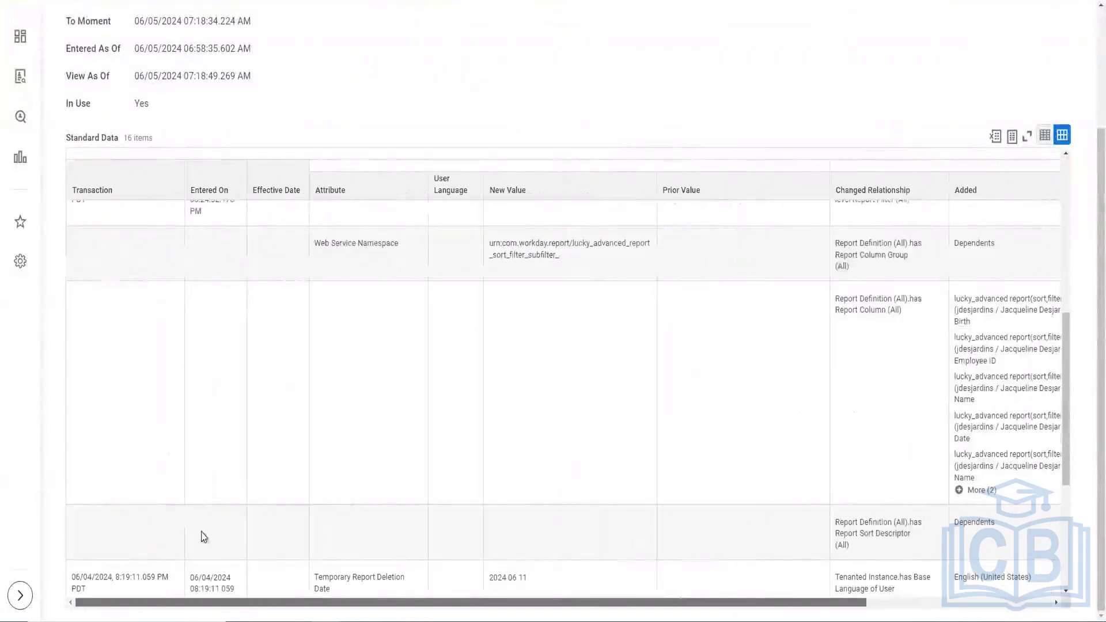
scroll(99, 449, "up", 1)
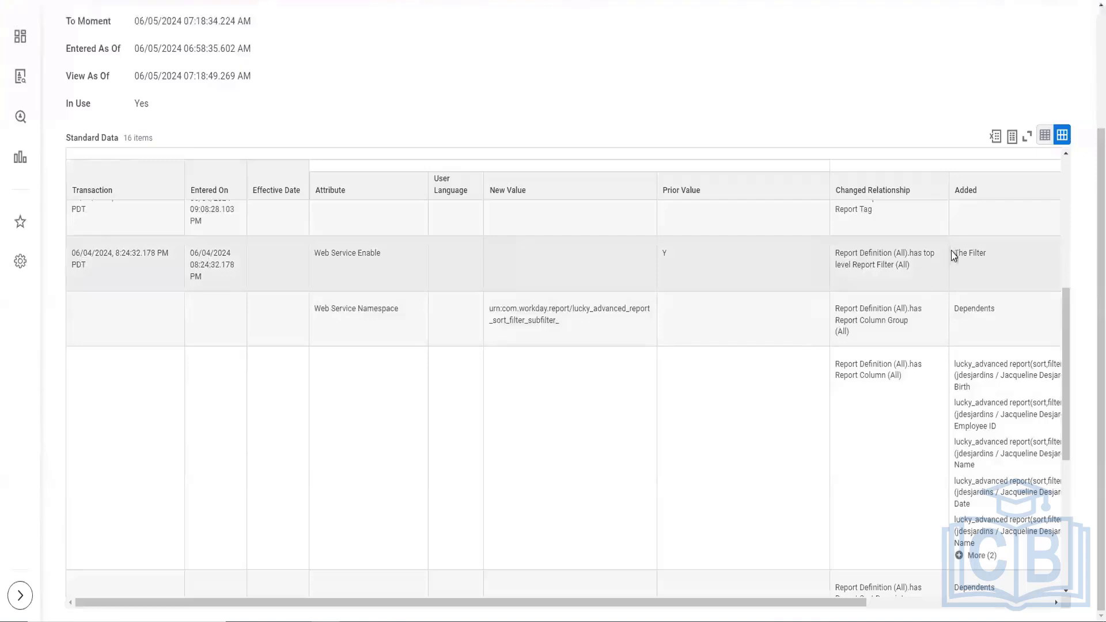
scroll(894, 325, "up", 3)
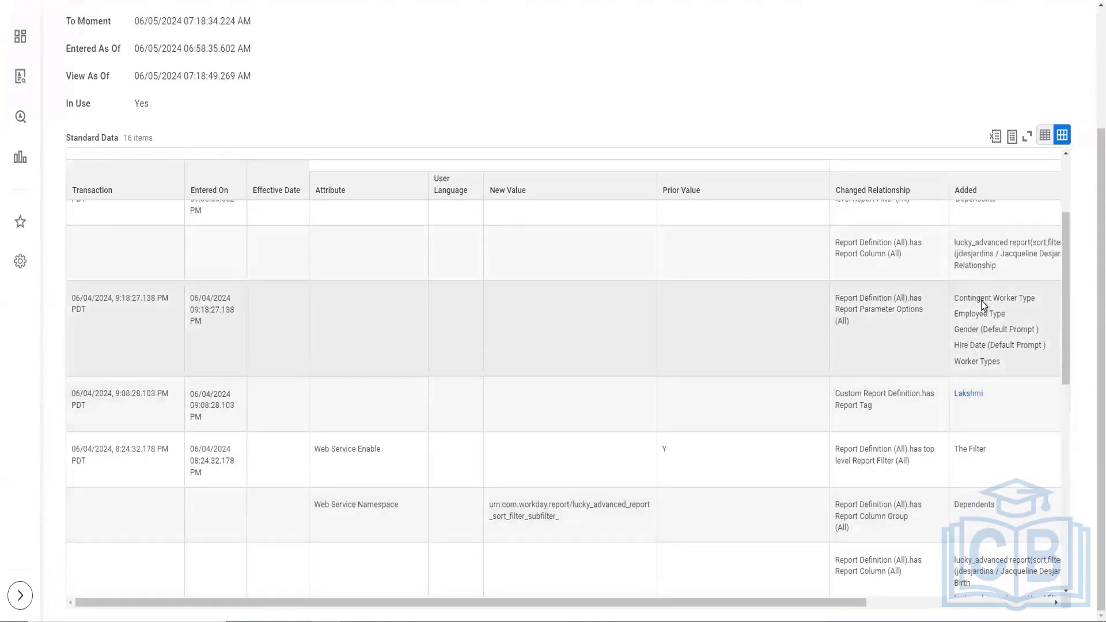
scroll(990, 354, "up", 2)
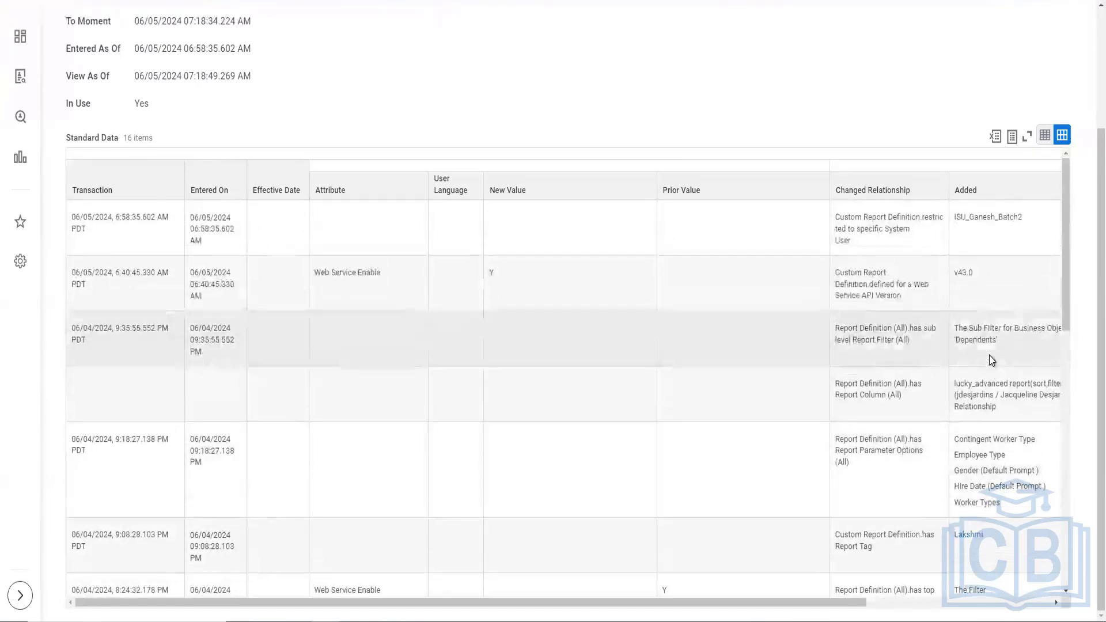
scroll(921, 360, "up", 3)
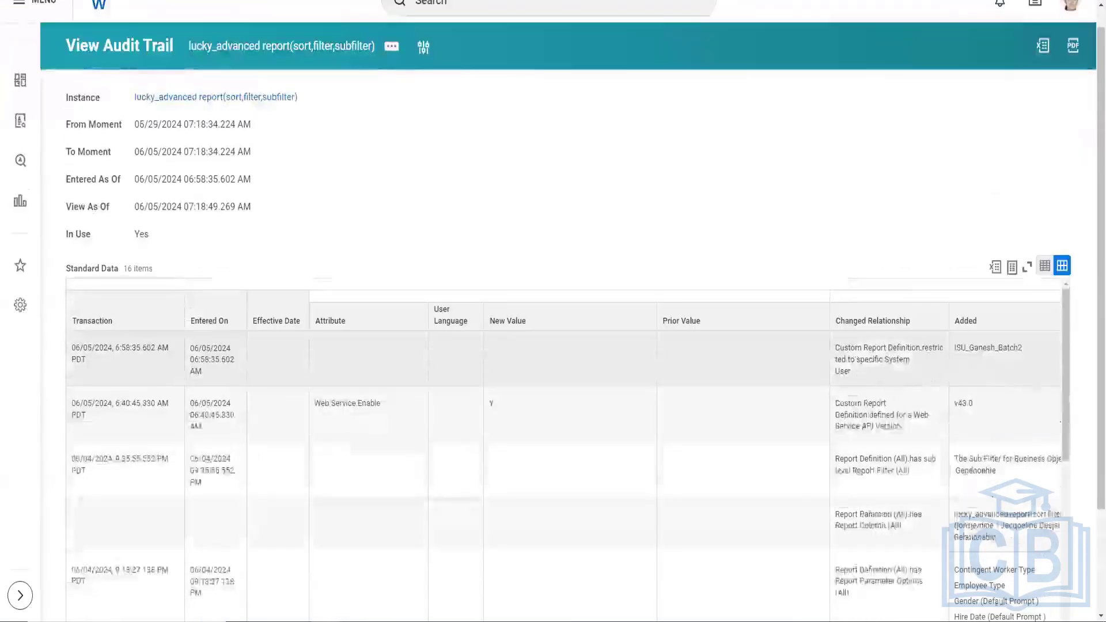
scroll(806, 124, "down", 2)
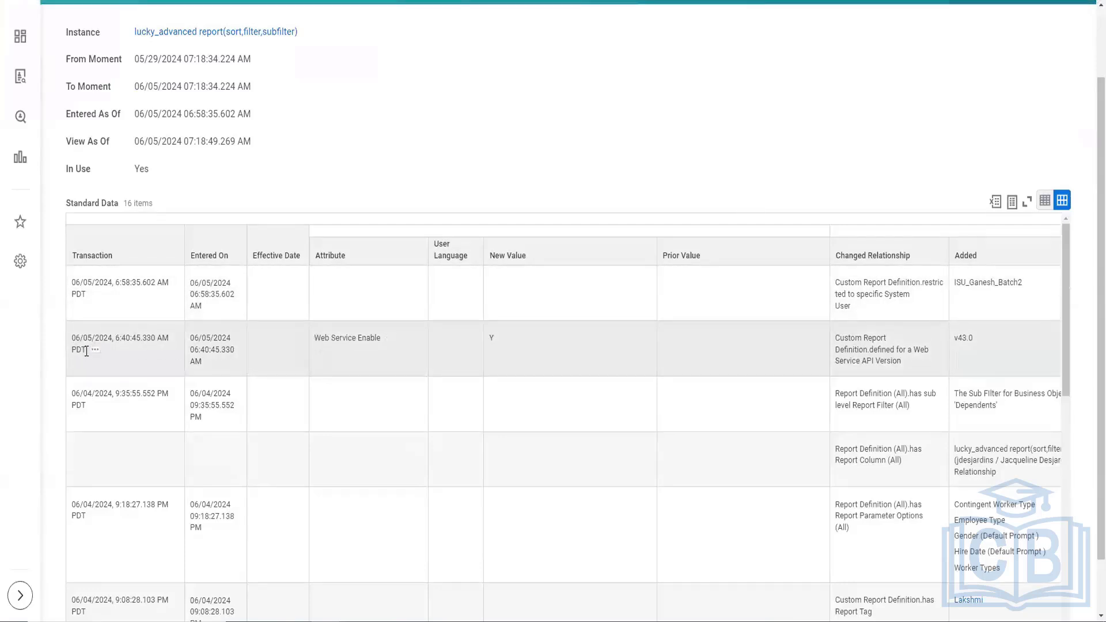
Highlight the Transaction and Entered On timestamps of the 06/05/2024 Web Service Enable audit entry
left_click_drag(72, 344, 170, 348)
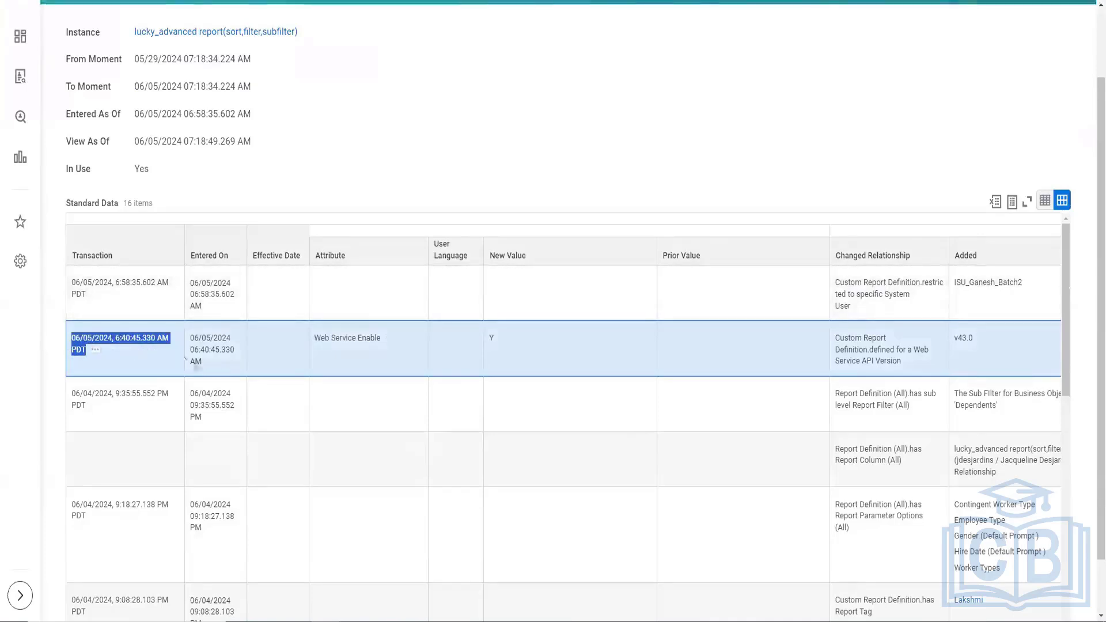
left_click(208, 364)
left_click_drag(209, 364, 187, 341)
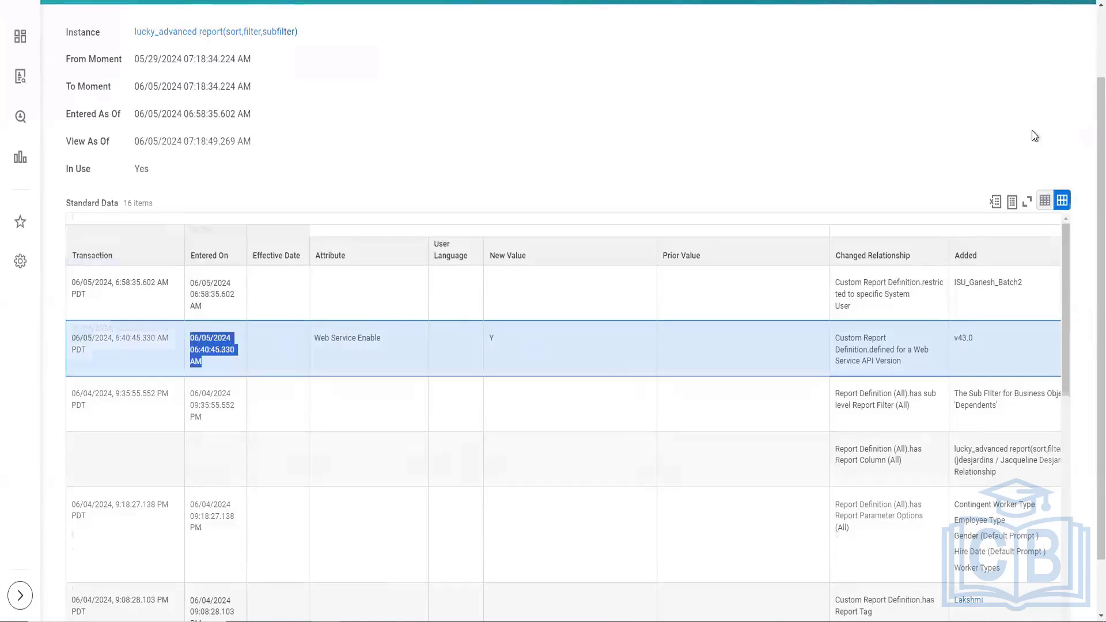
Check the By User column of the audit trail for who made each change, then return to the first columns
scroll(1025, 403, "down", 1)
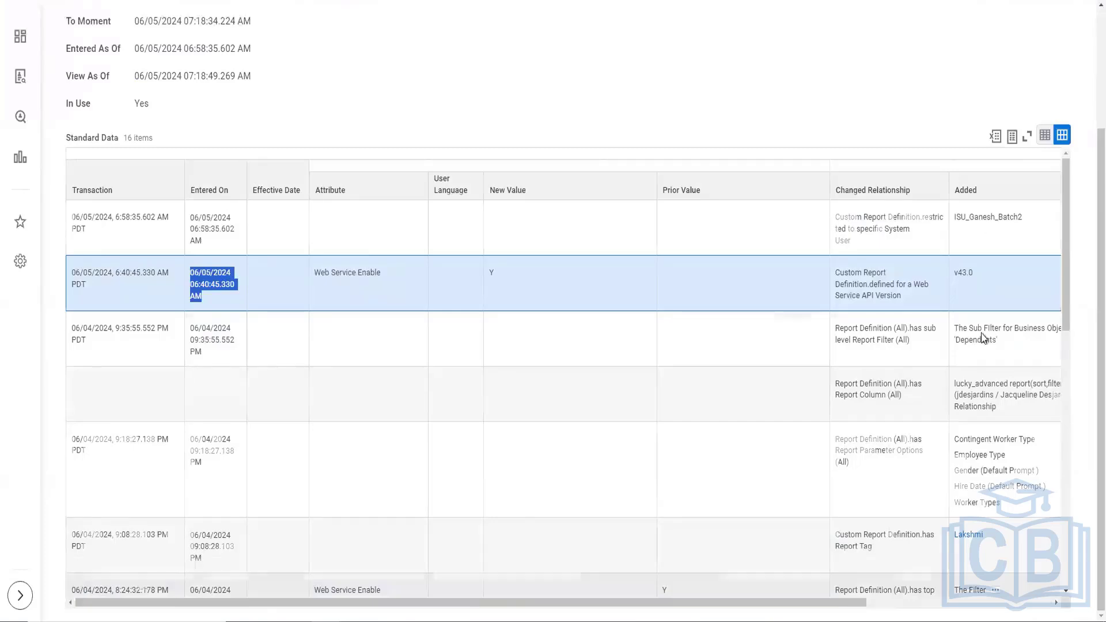
scroll(980, 333, "down", 1)
scroll(981, 333, "right", 4)
scroll(981, 333, "up", 1)
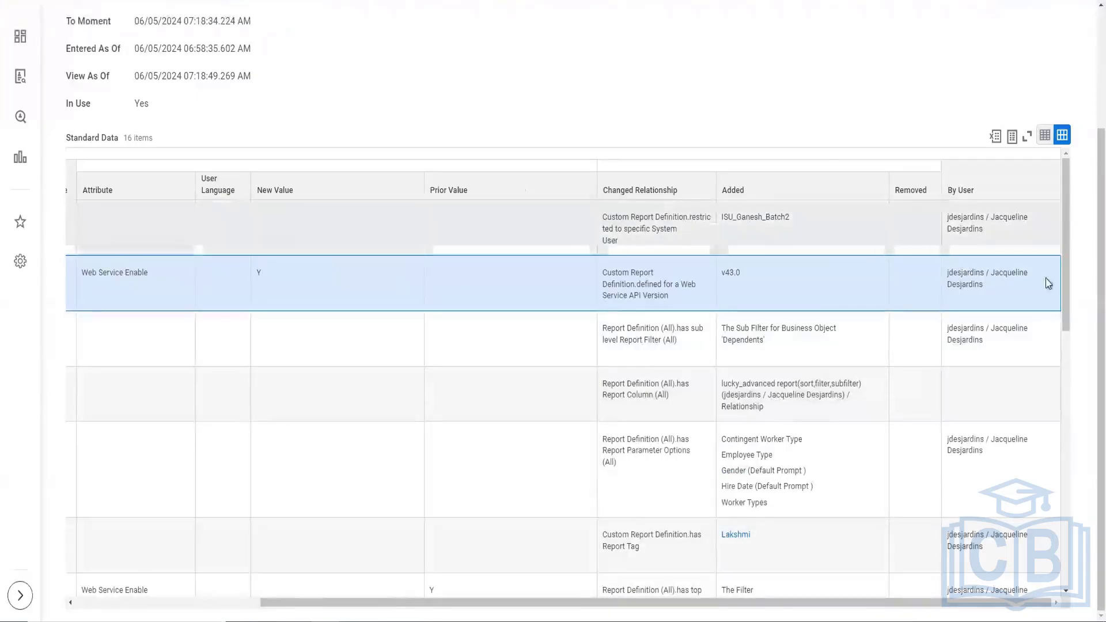
scroll(1020, 277, "down", 5)
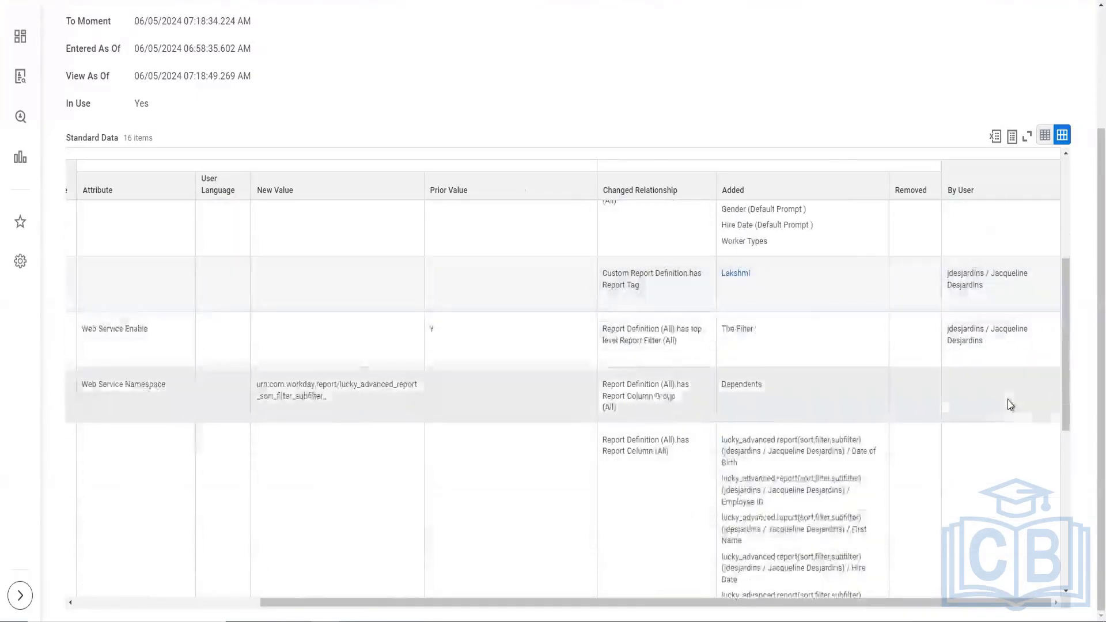
scroll(1008, 399, "down", 3)
scroll(1007, 400, "up", 8)
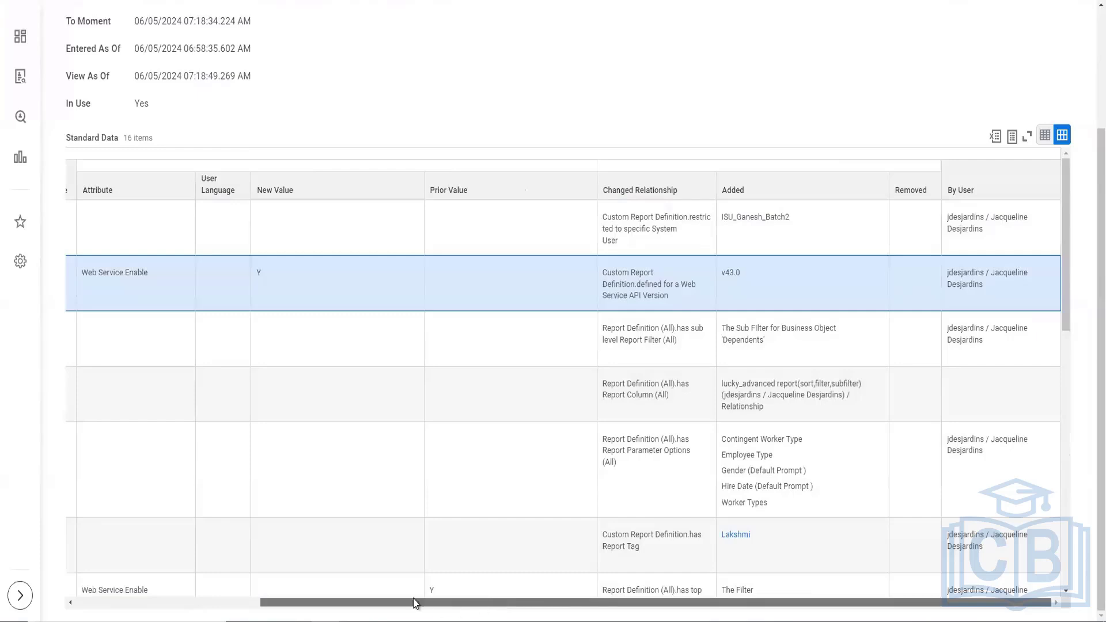
left_click_drag(490, 601, 196, 541)
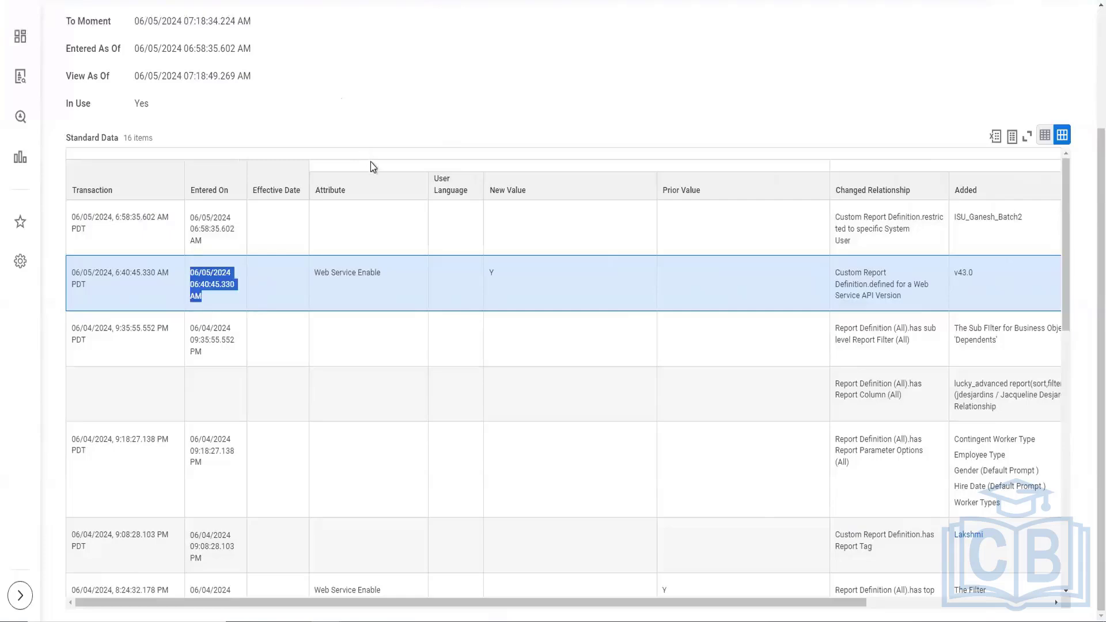
Return to the report definition, browse its Calculated Field, Favorite and Integration IDs actions, and open View IDs in a new tab
scroll(556, 124, "up", 3)
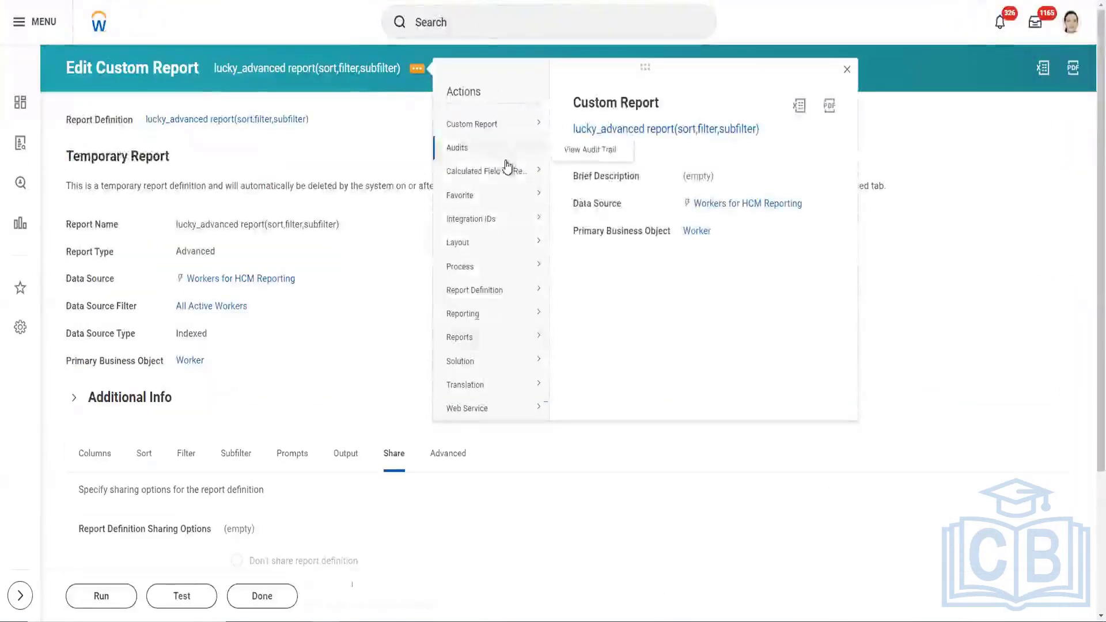
mouse_move(510, 180)
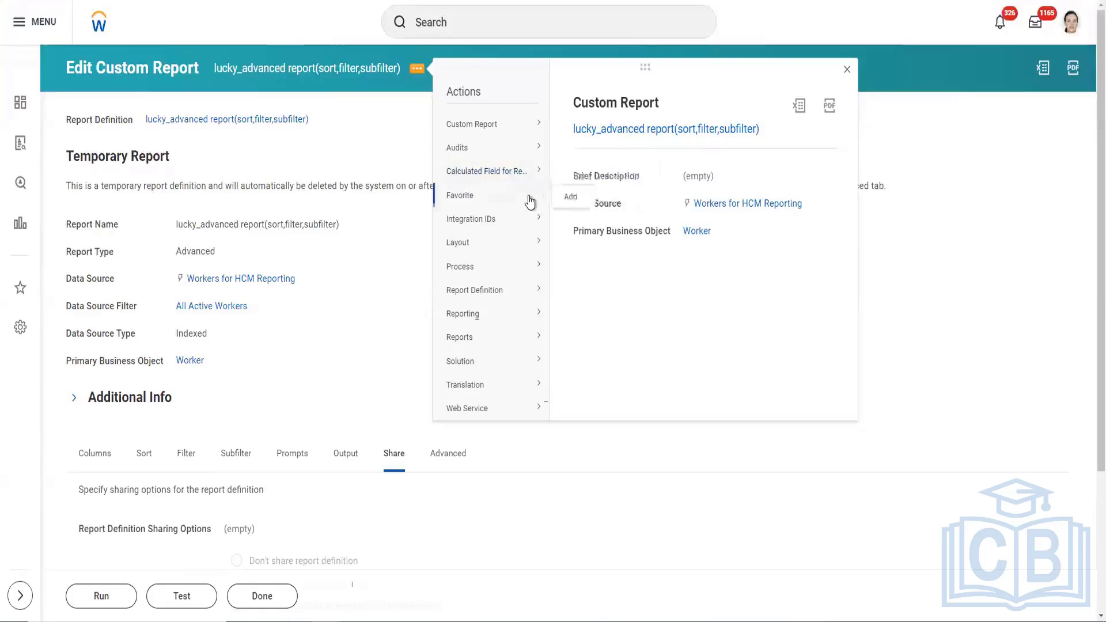
mouse_move(530, 201)
mouse_move(505, 226)
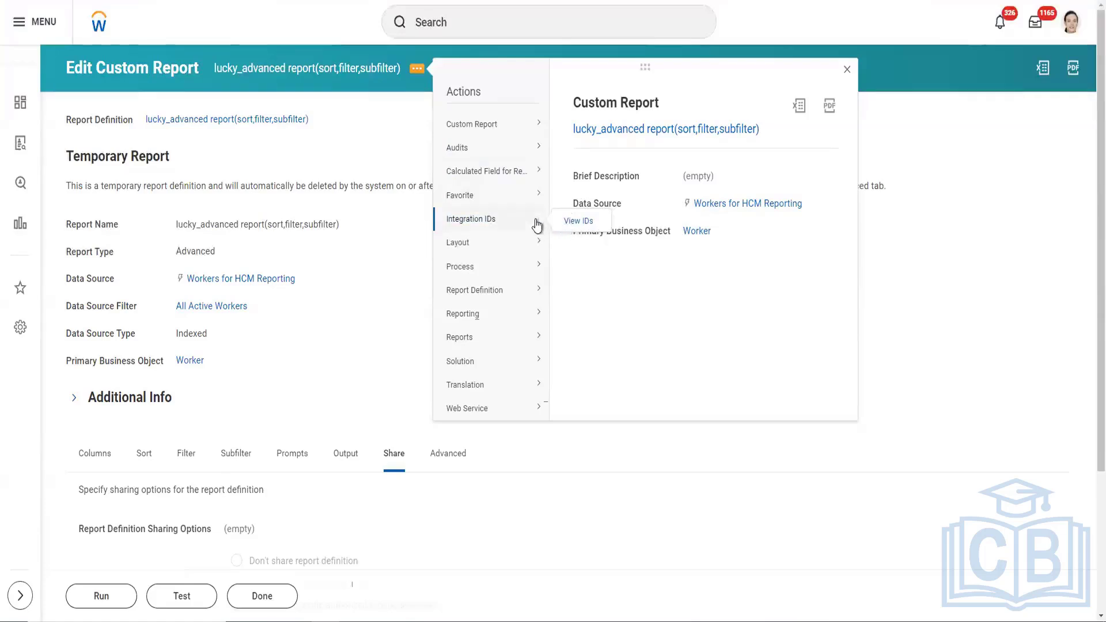
right_click(575, 228)
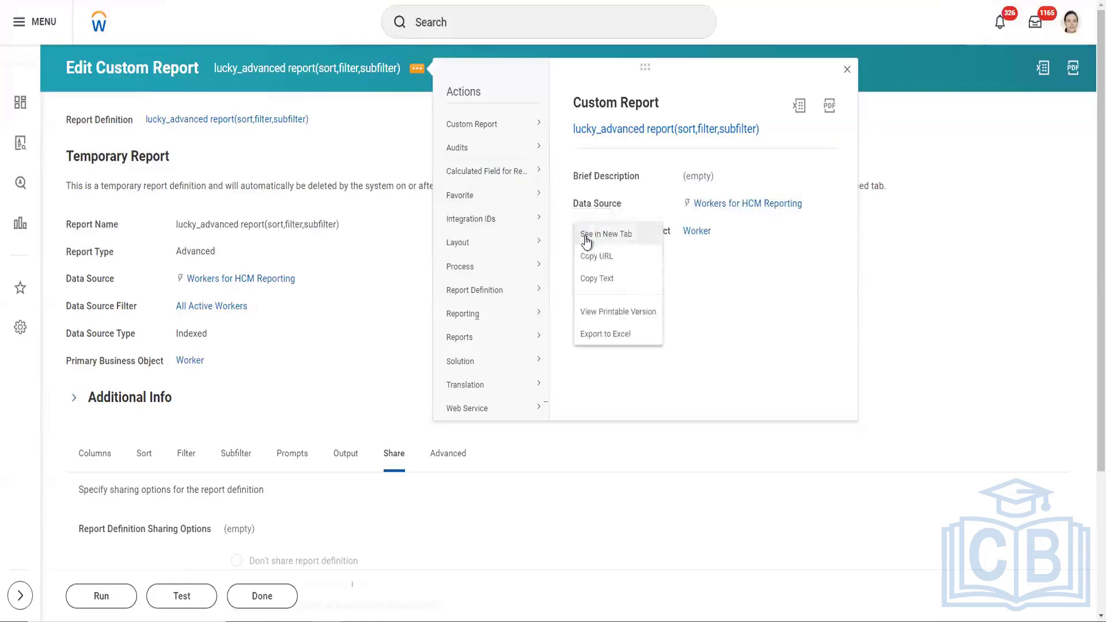
mouse_move(478, 124)
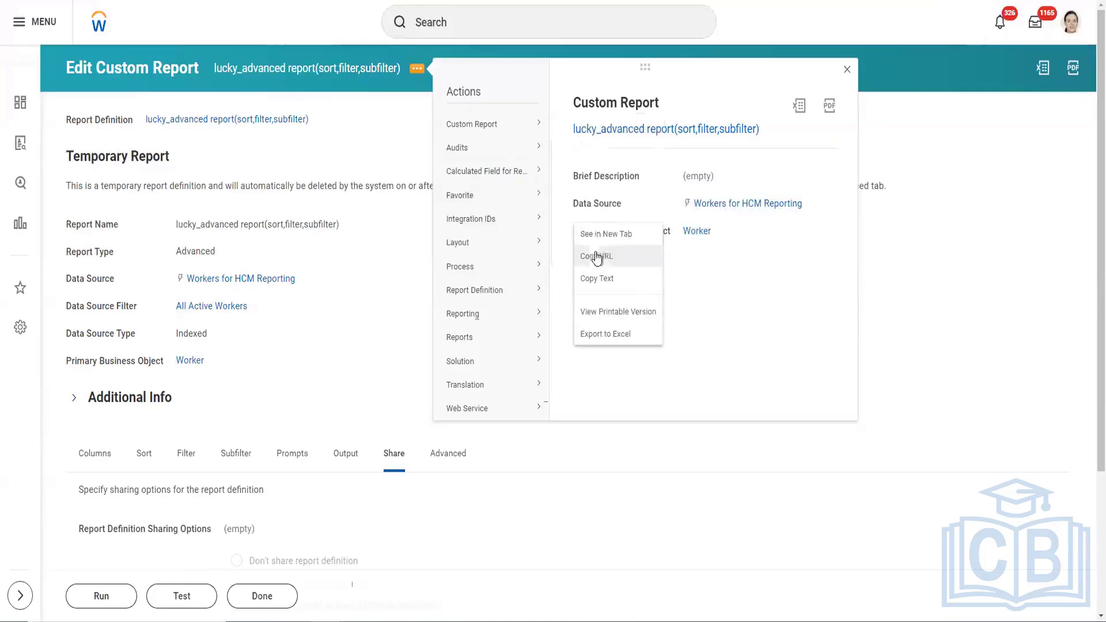
left_click(608, 236)
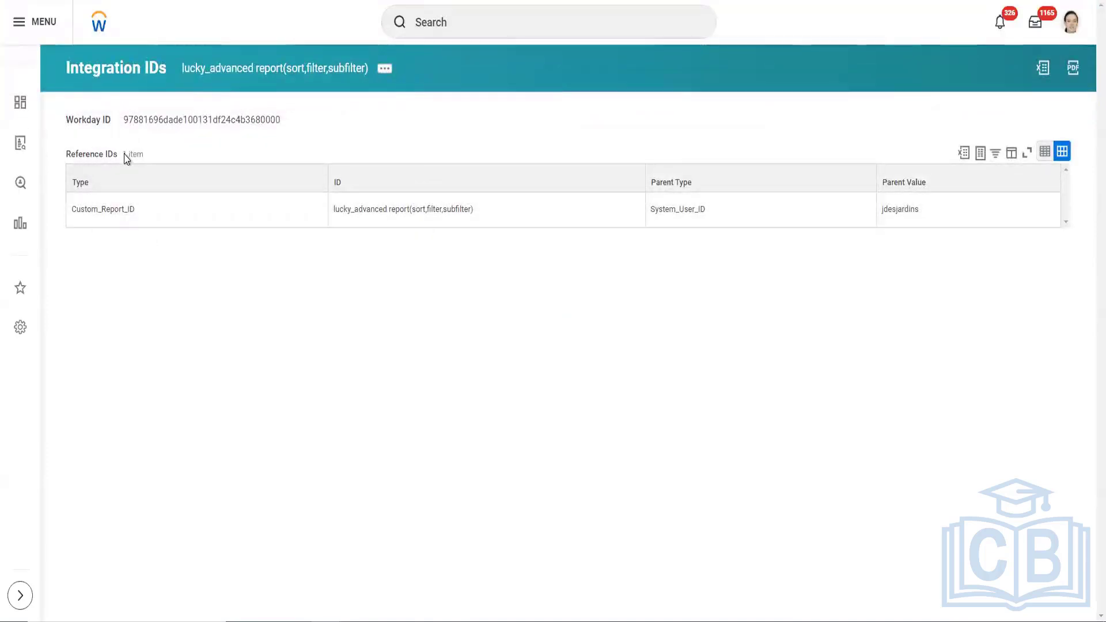
Highlight the Workday ID value and the Reference IDs heading on the report's Integration IDs page
left_click_drag(125, 119, 235, 118)
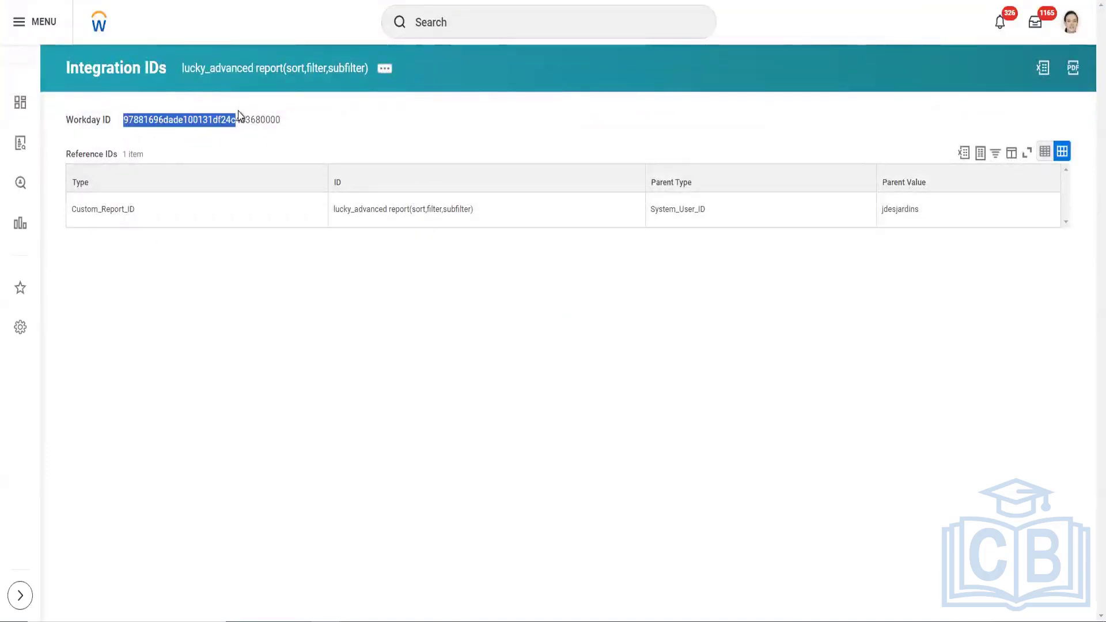
left_click_drag(76, 155, 132, 154)
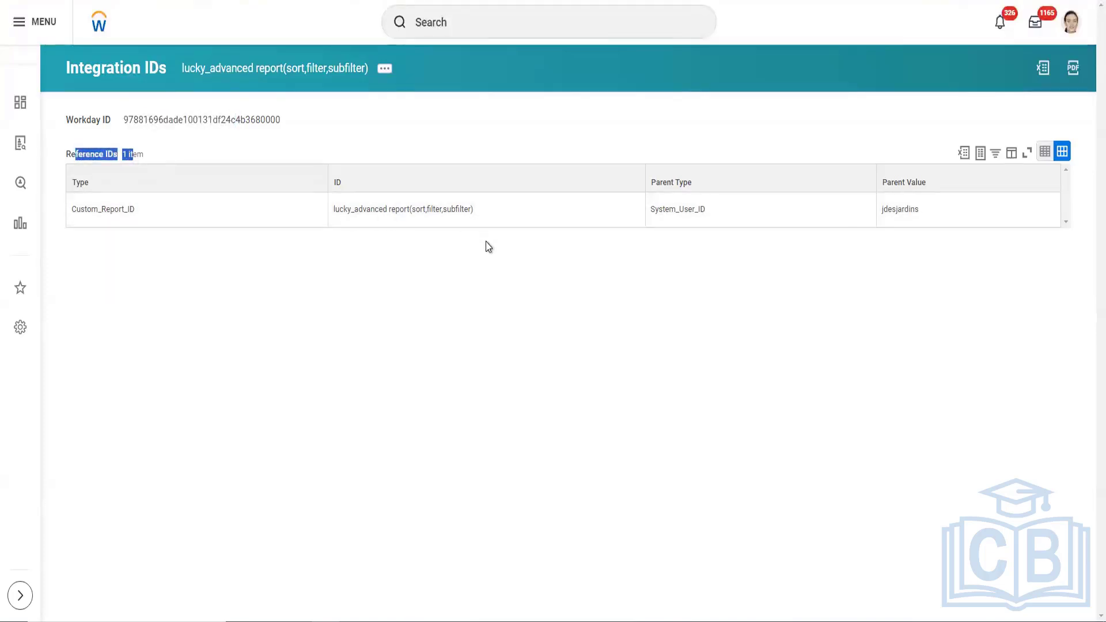
left_click(191, 127)
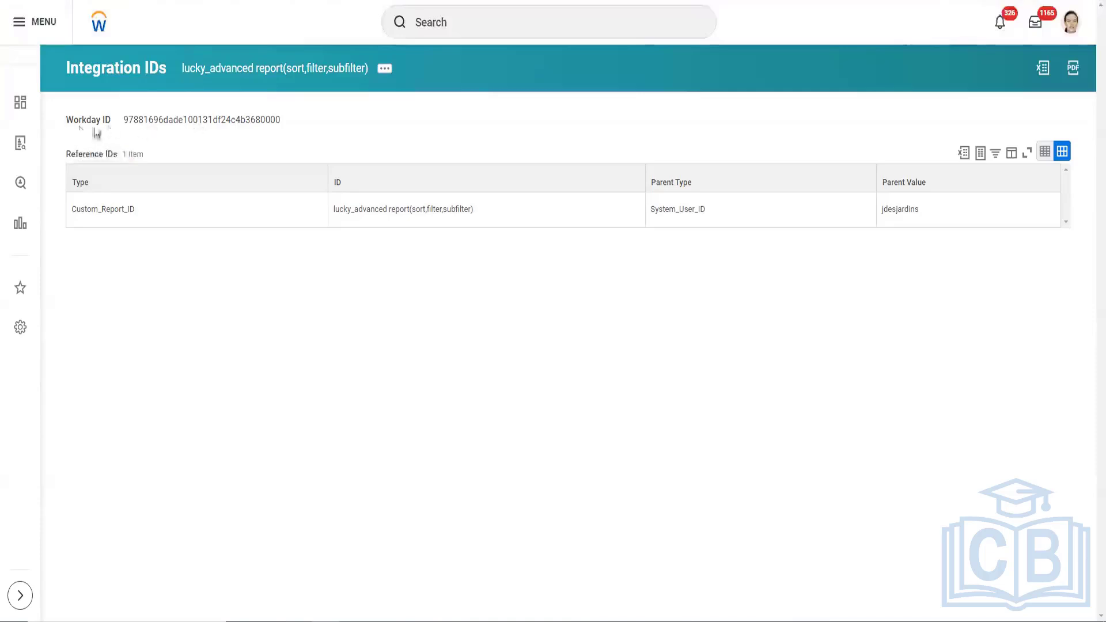
Select the full Workday ID value of the report and check the Type column of its Reference IDs table
double_click(153, 120)
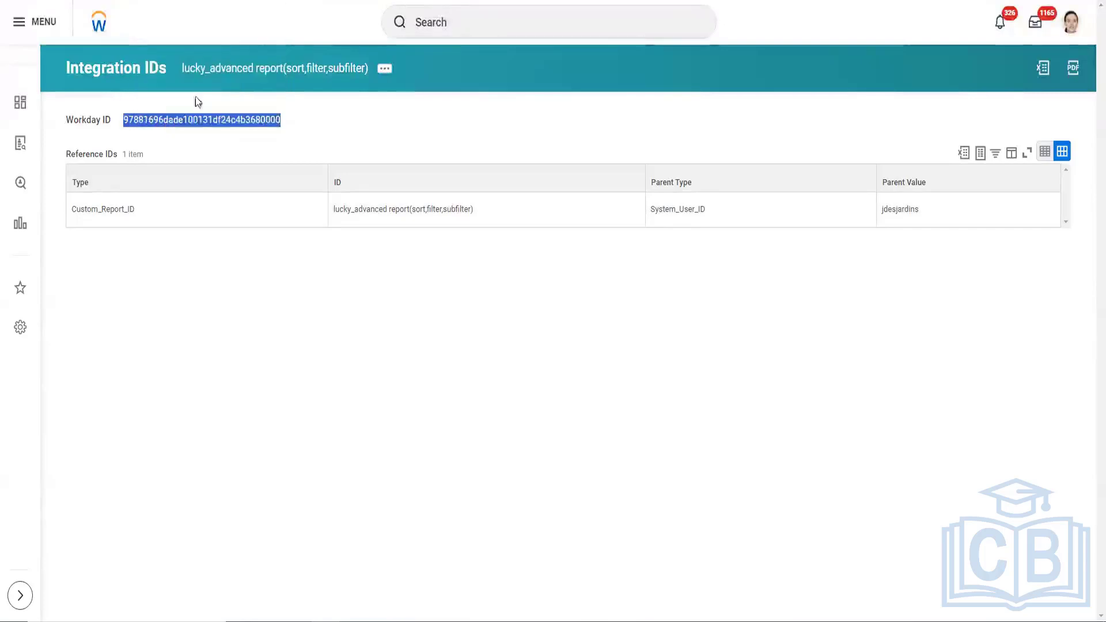
left_click(118, 182)
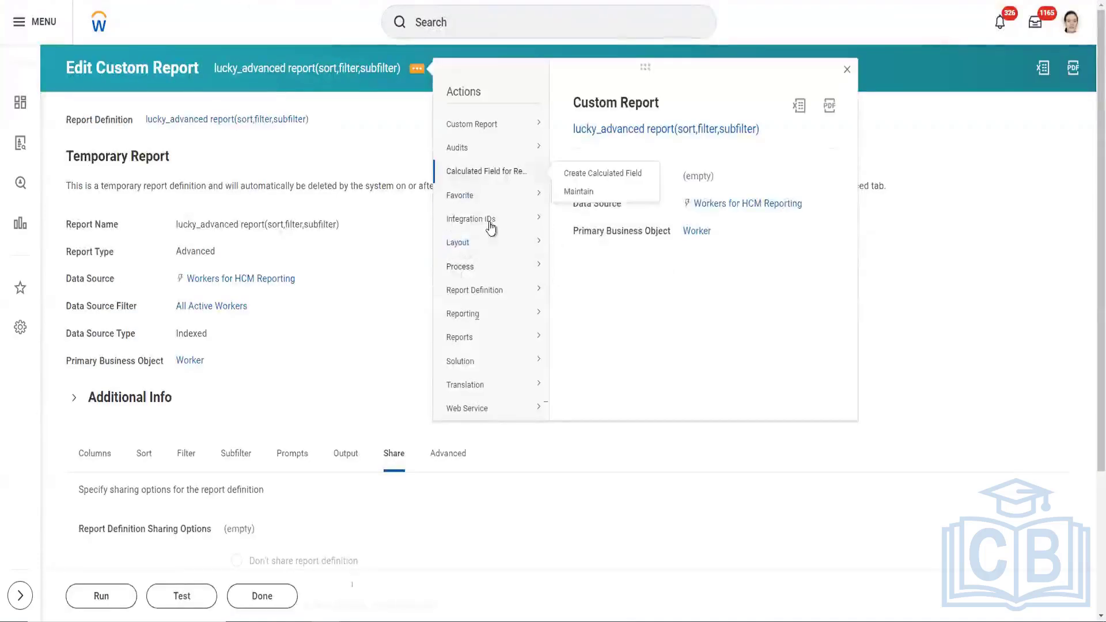
Return to the report definition and browse its related actions for Process, Report Definition, Reporting, Reports, Solution and Web Service
mouse_move(485, 271)
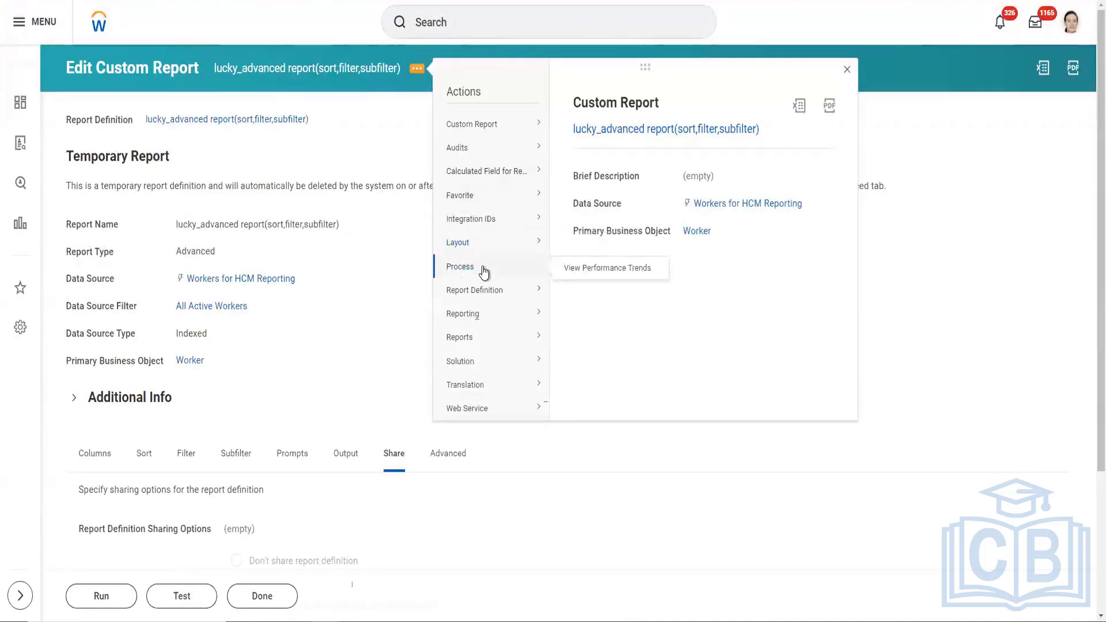
mouse_move(486, 295)
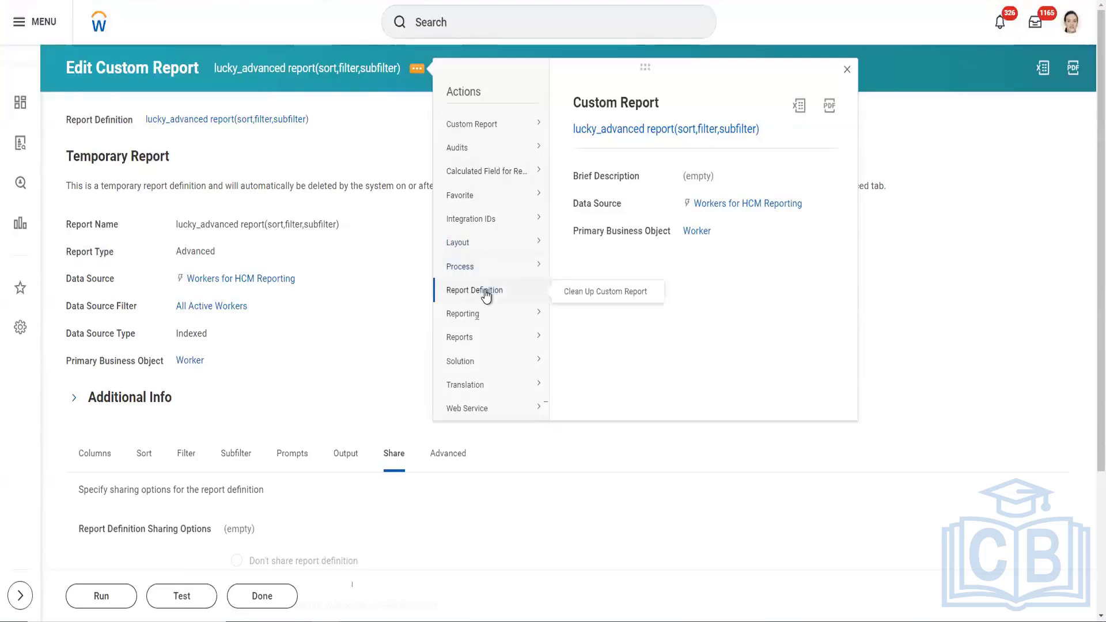
mouse_move(490, 327)
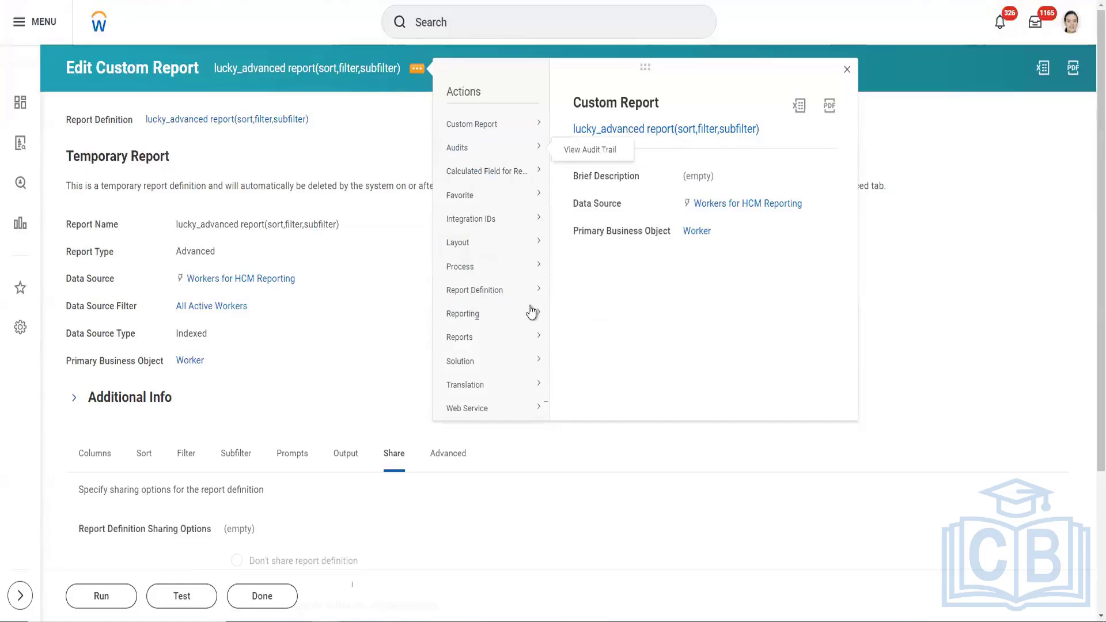
mouse_move(530, 313)
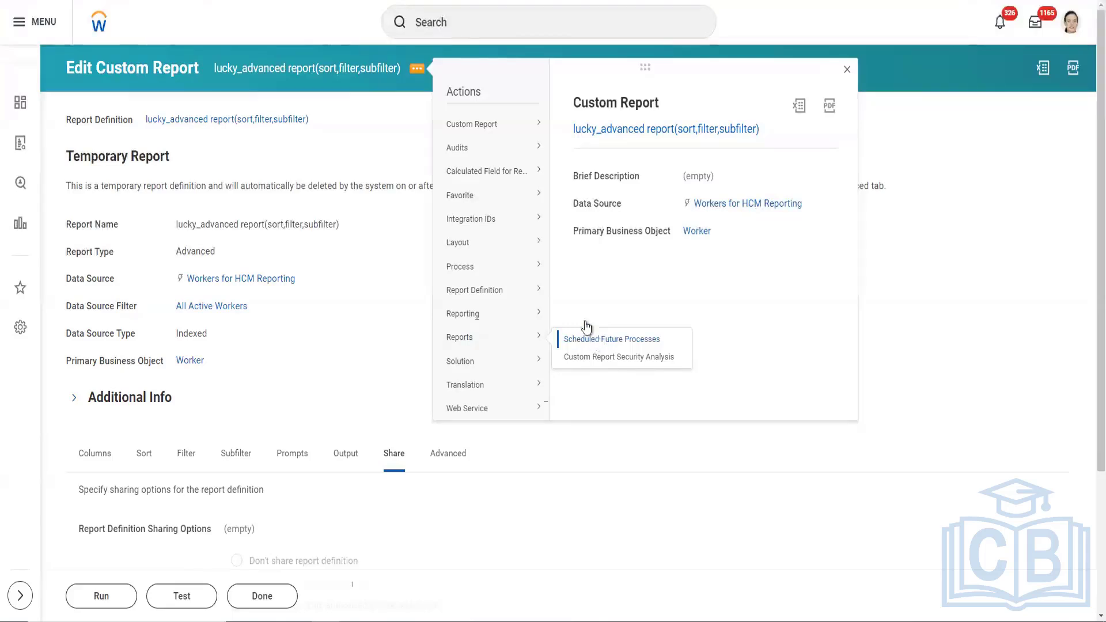
mouse_move(518, 128)
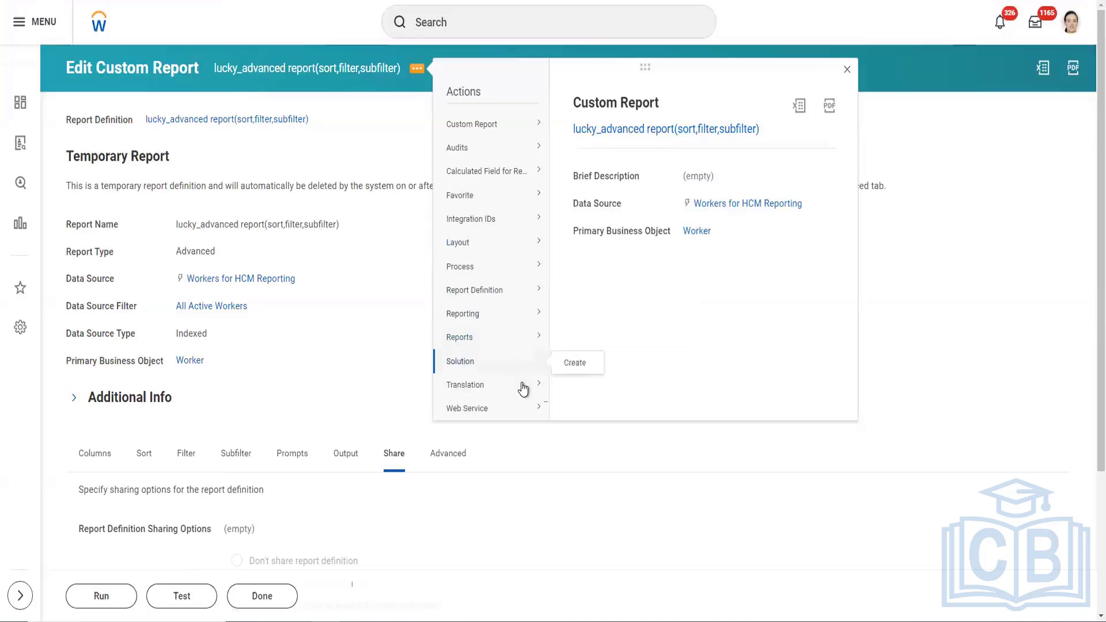
mouse_move(513, 414)
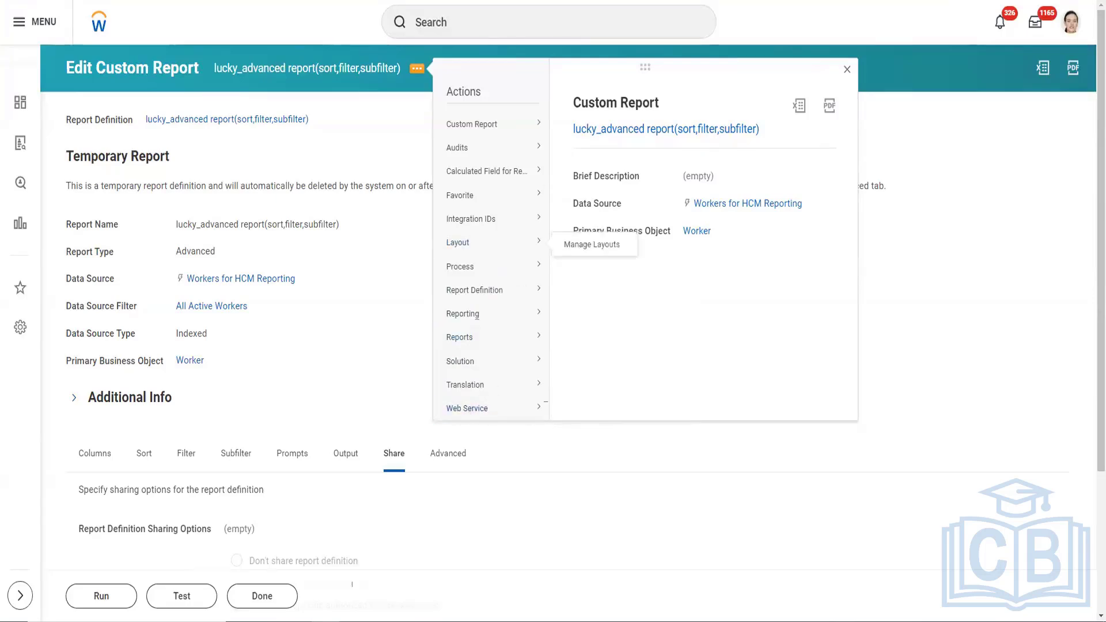
Go back to the View URLs Web Service page and review the available output formats from Workday XML through JSON
left_click(543, 1)
left_click(397, 1)
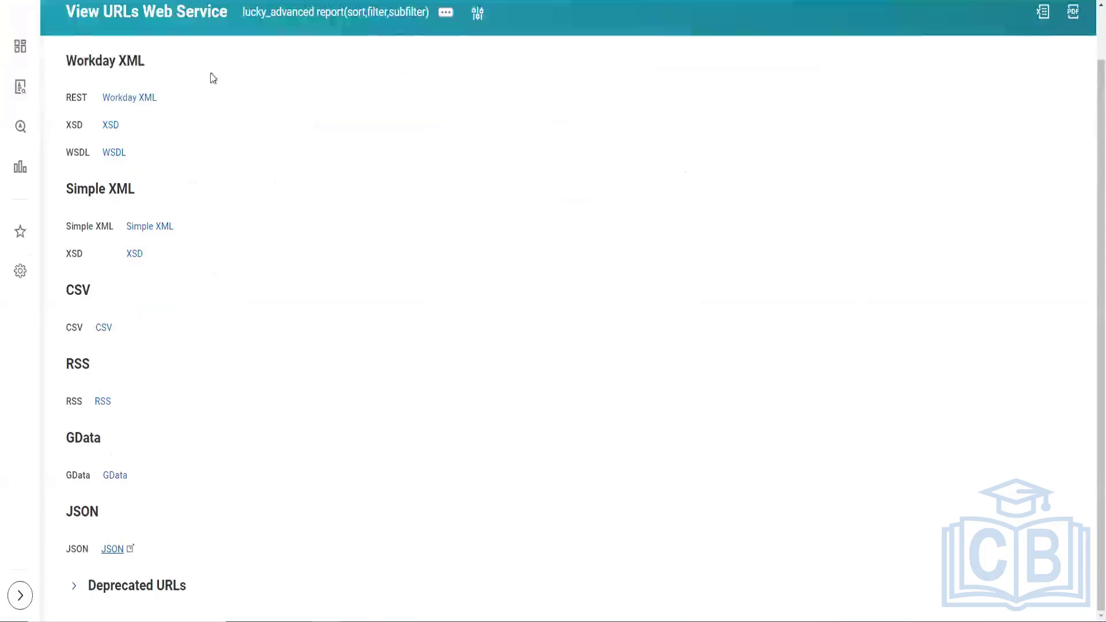
scroll(184, 92, "up", 1)
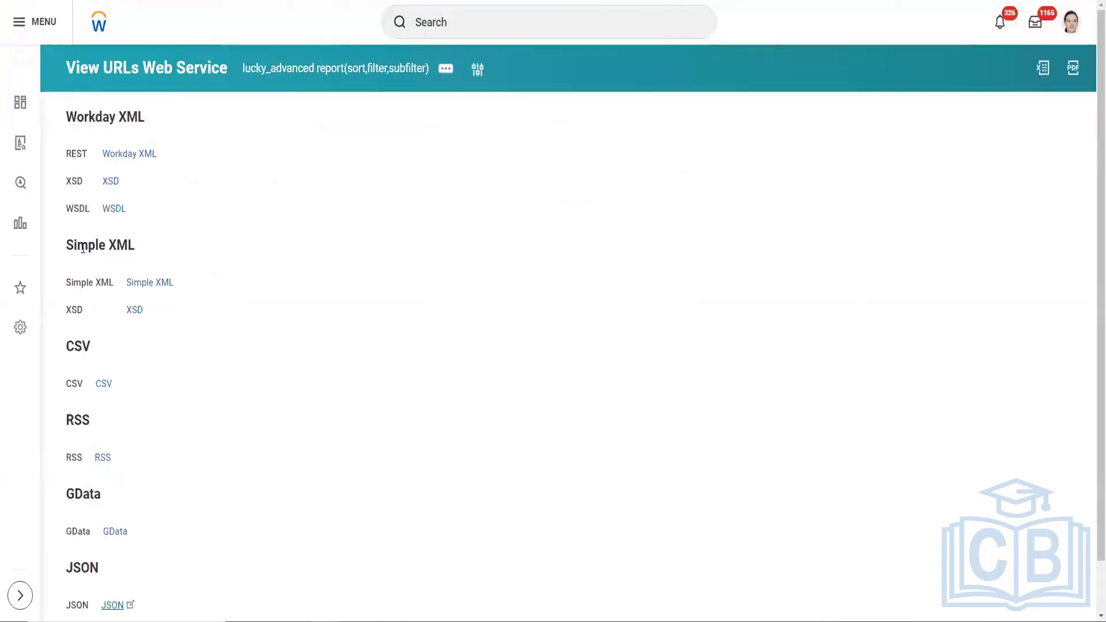
scroll(302, 178, "down", 1)
scroll(190, 205, "up", 1)
scroll(196, 544, "down", 1)
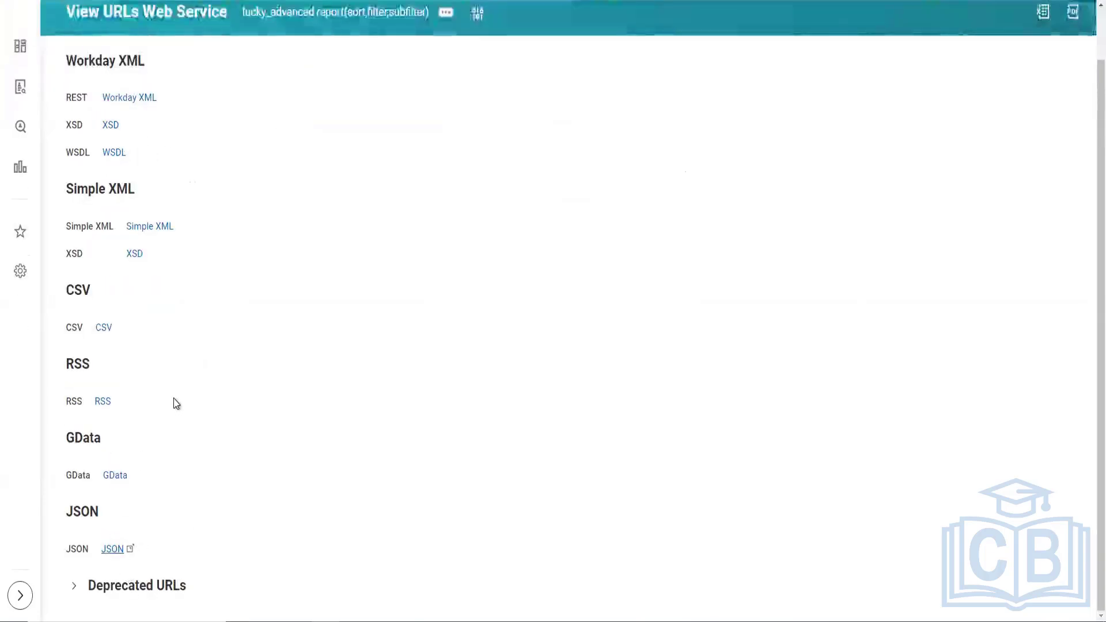
scroll(176, 403, "up", 1)
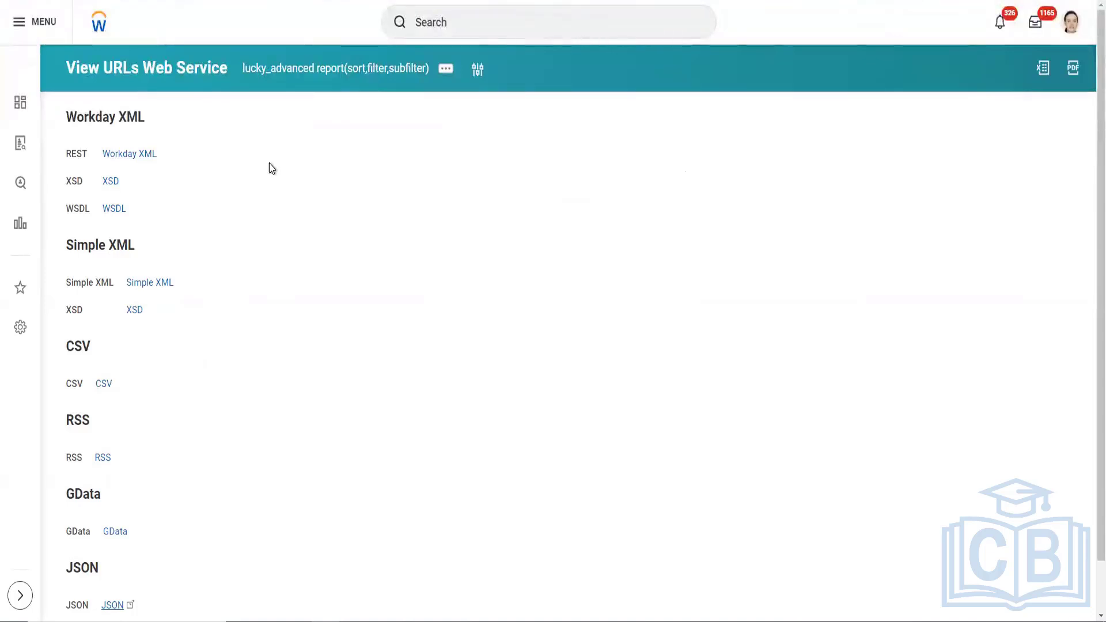
Copy the URL of the Workday XML REST link and paste it below the existing text in the text editor
right_click(139, 155)
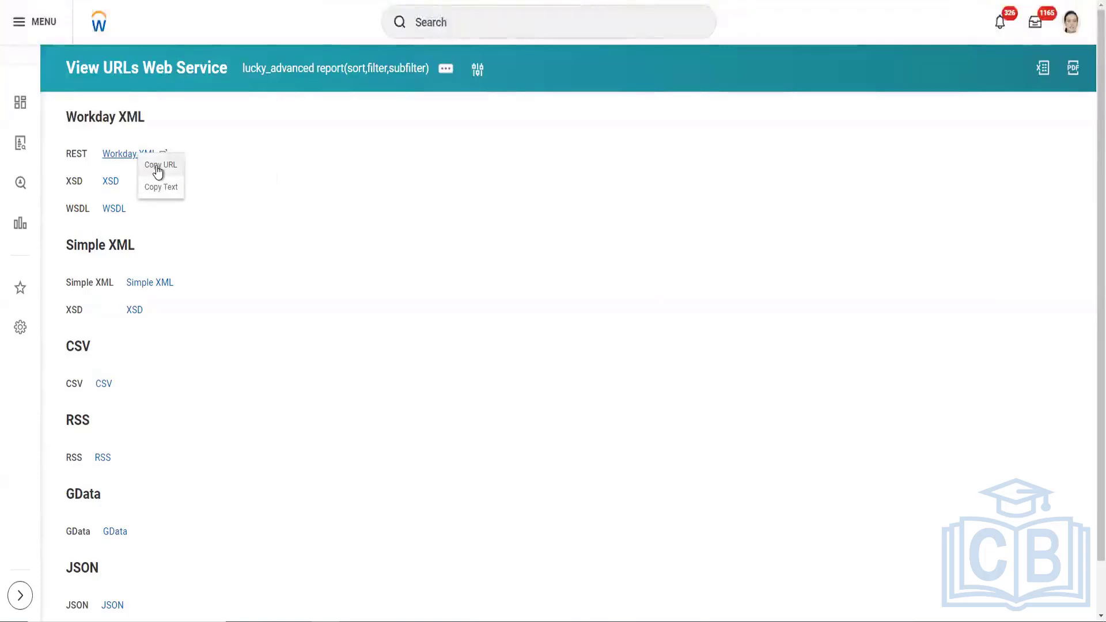
left_click(158, 171)
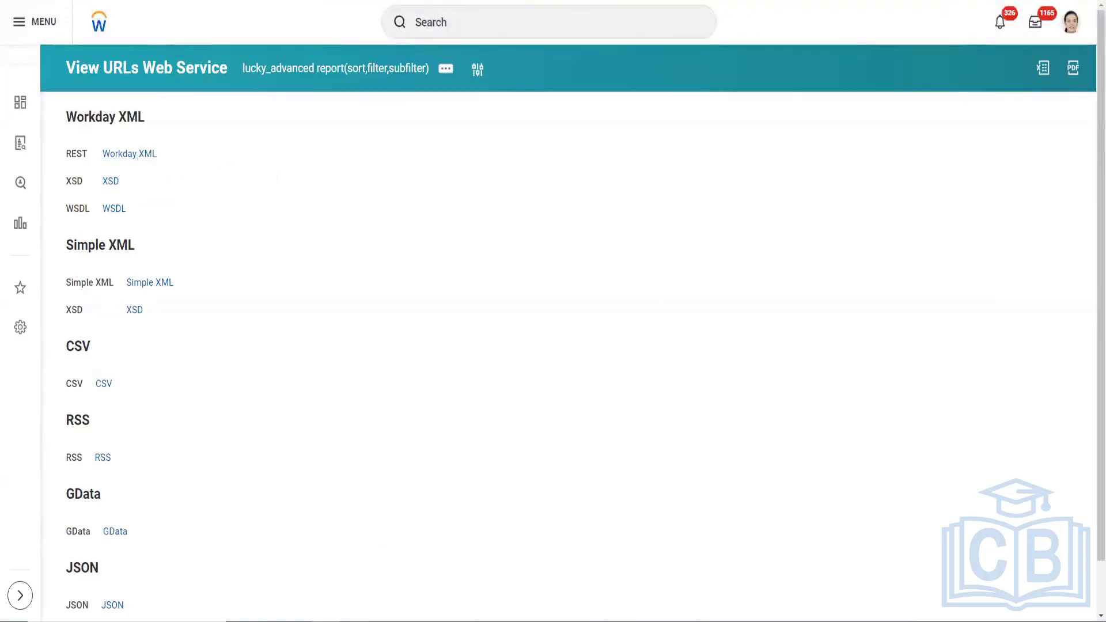
key("alt+Tab")
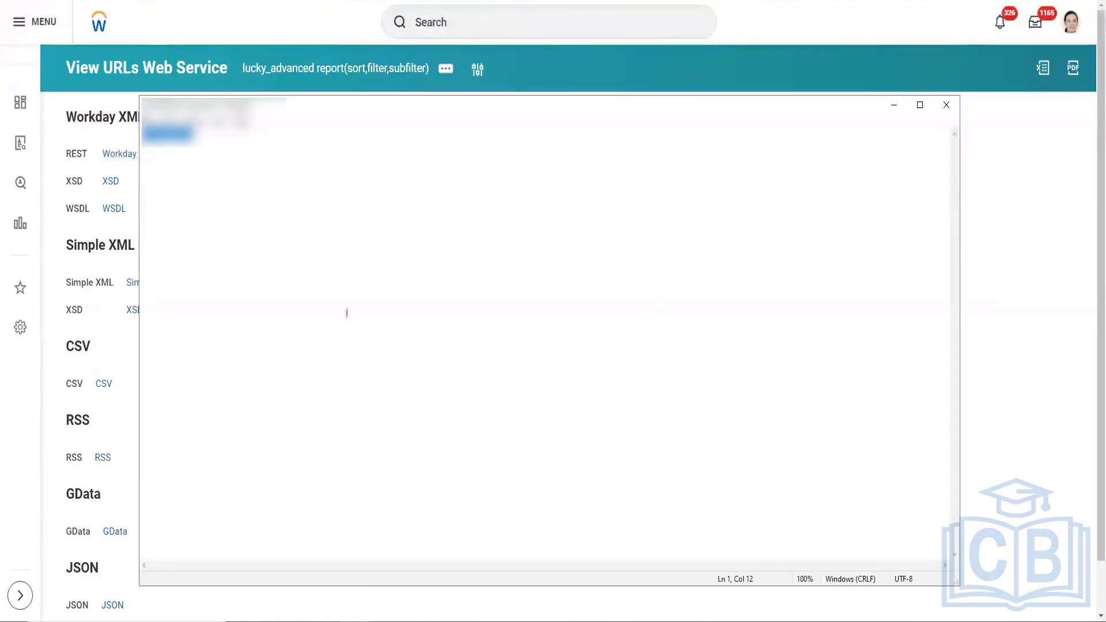
left_click(305, 148)
key("Return")
key("Return")
key("Return")
key("ctrl+v")
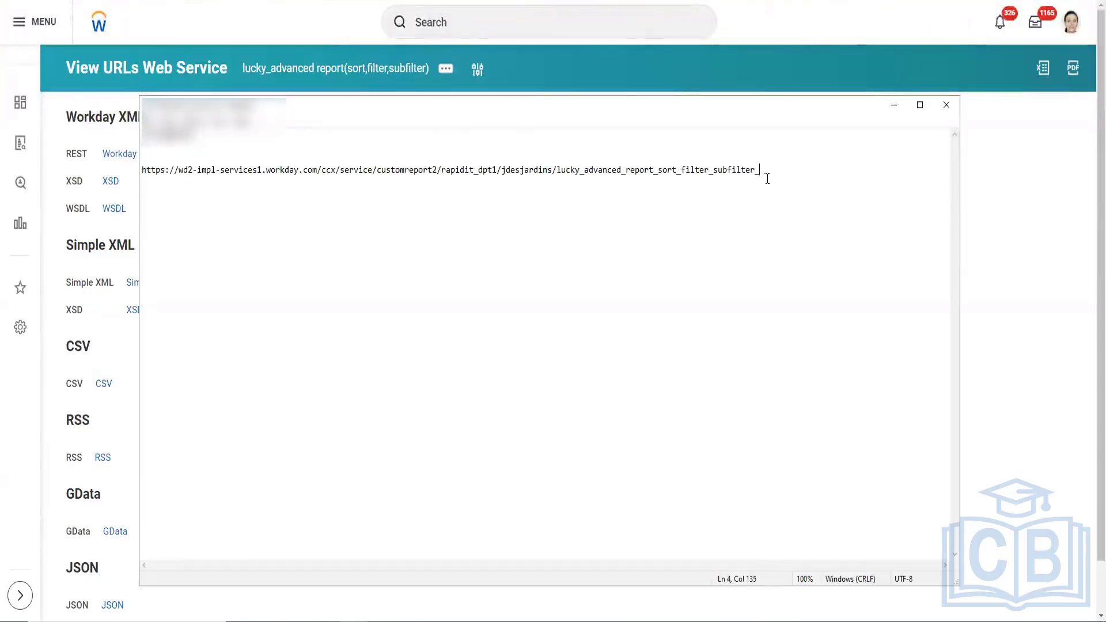
Highlight the whole pasted Workday XML URL and move the text editor window aside to uncover the web service links
left_click_drag(760, 170, 502, 170)
left_click_drag(316, 196, 138, 195)
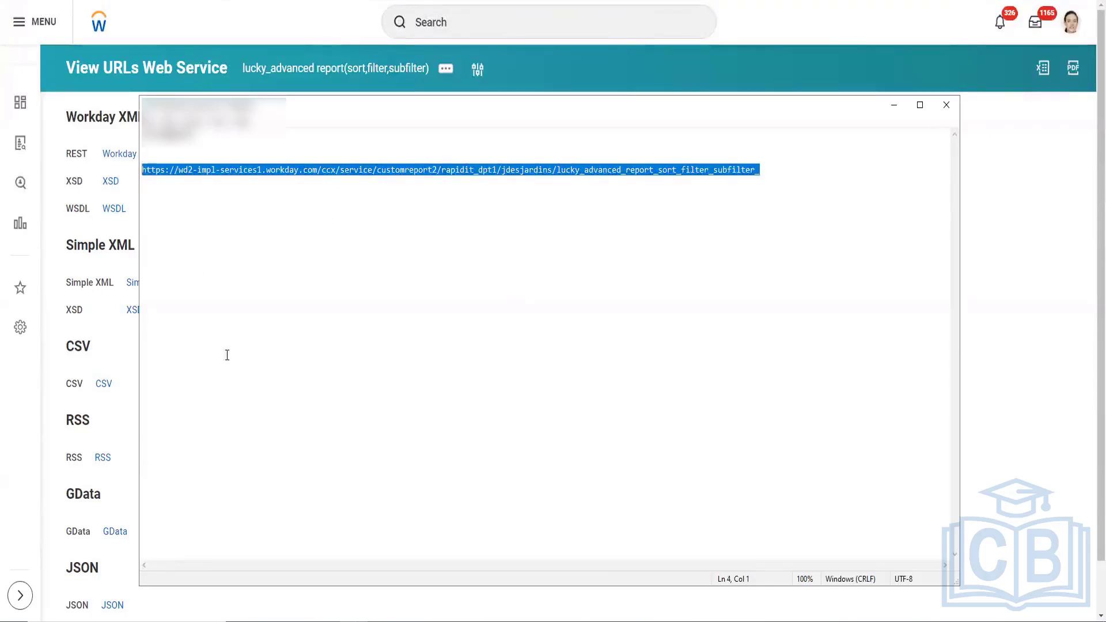
scroll(117, 443, "down", 1)
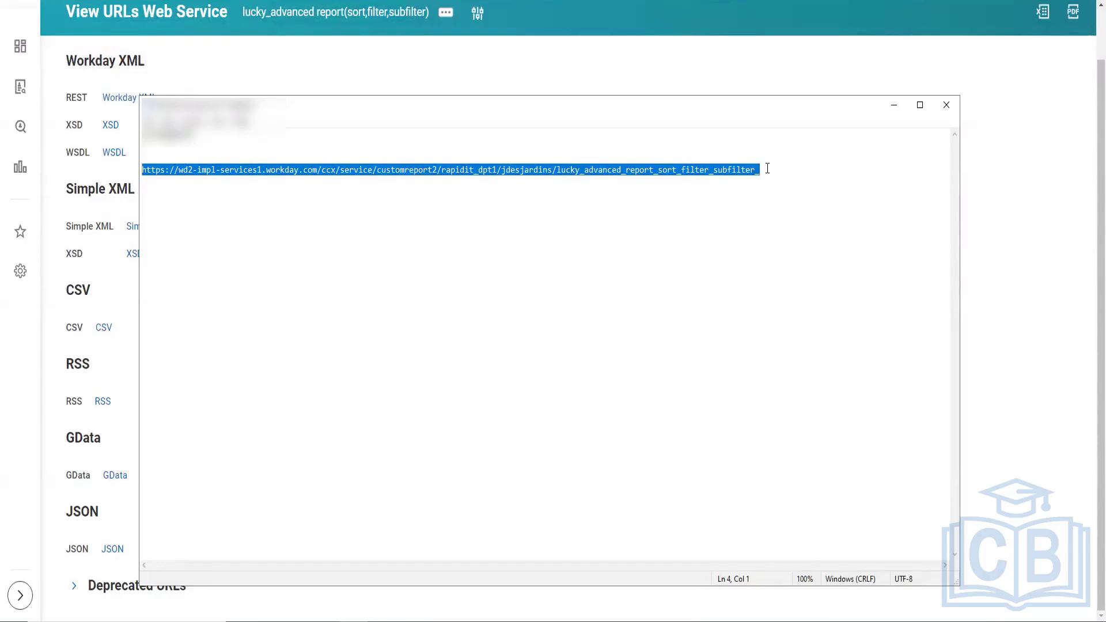
left_click_drag(767, 168, 101, 169)
left_click_drag(292, 110, 440, 64)
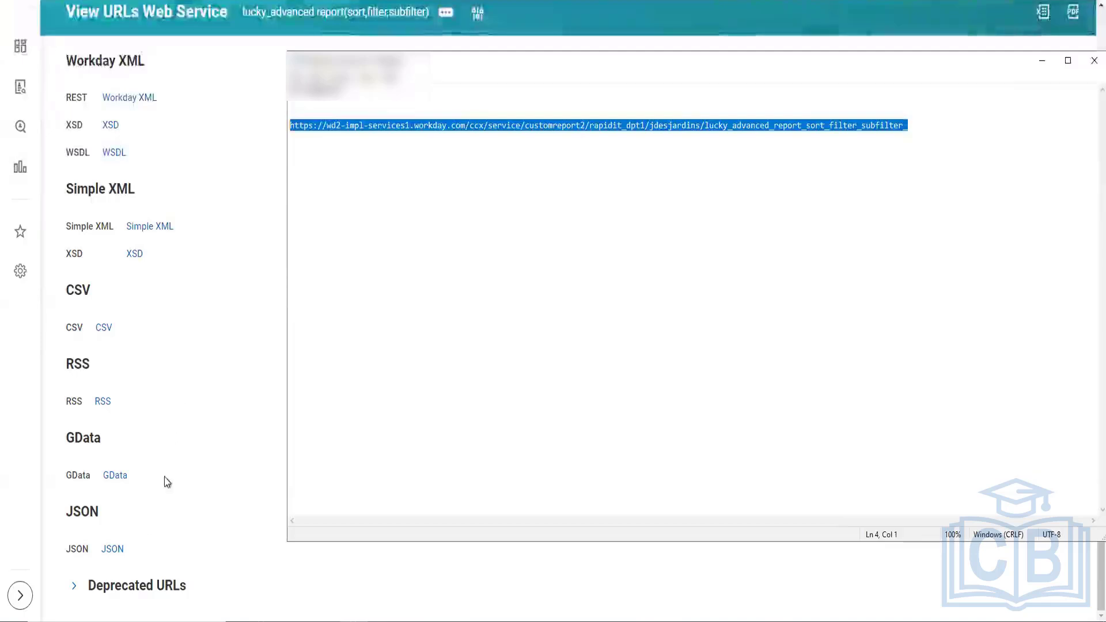
Copy the URL of the JSON link and paste it a few lines below the Workday XML URL in the text editor
right_click(109, 553)
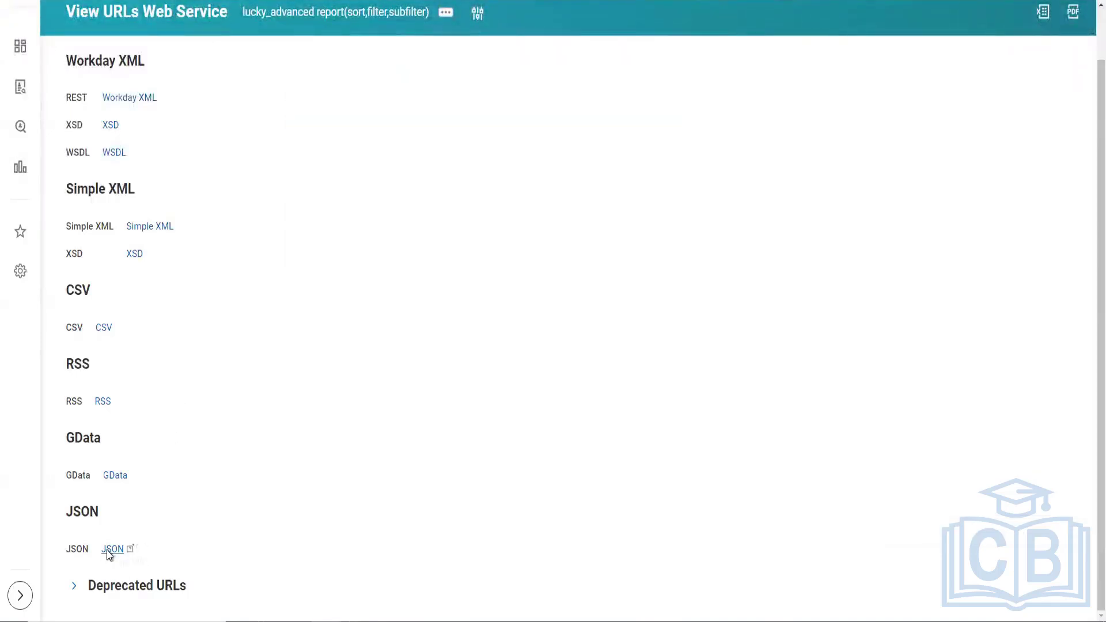
left_click(125, 564)
left_click(408, 582)
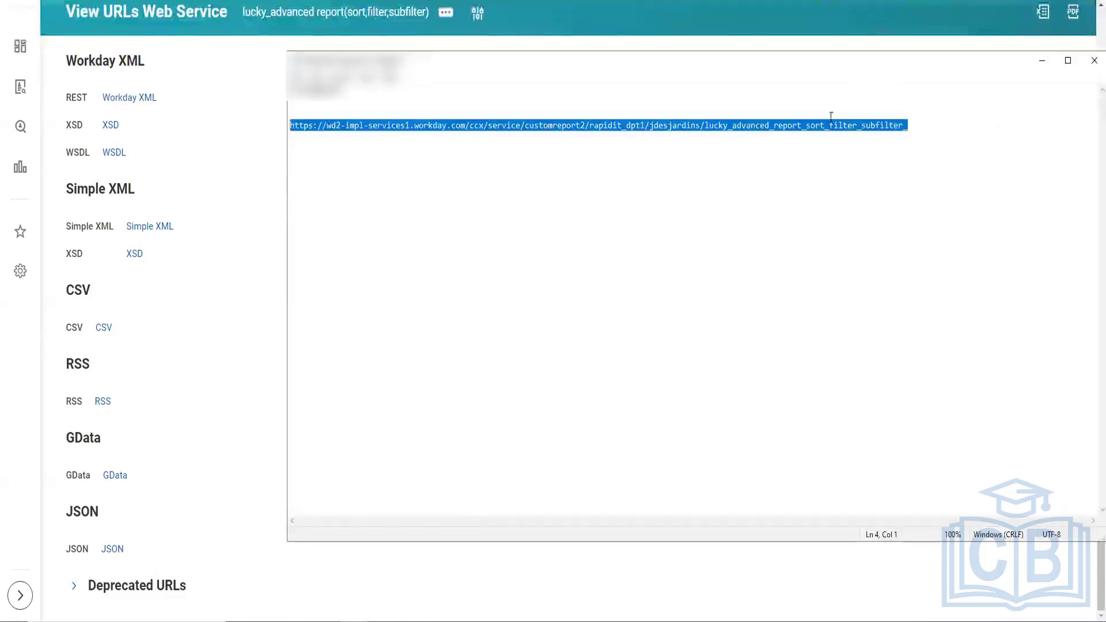
left_click(926, 130)
key("Return")
key("Return")
key("Return")
key("Return")
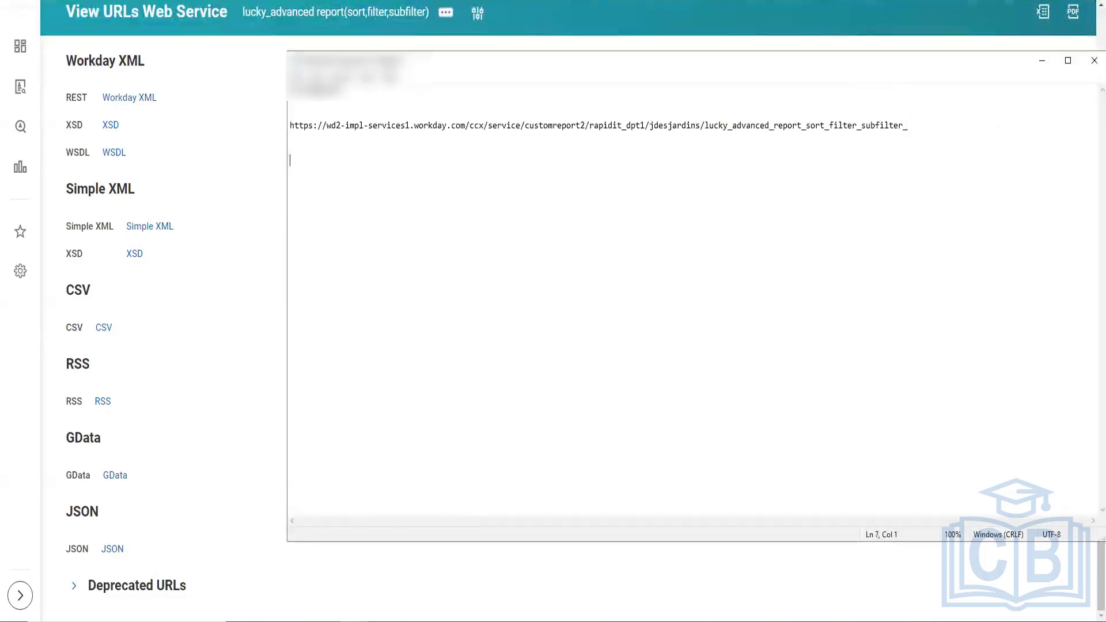
key("ctrl+v")
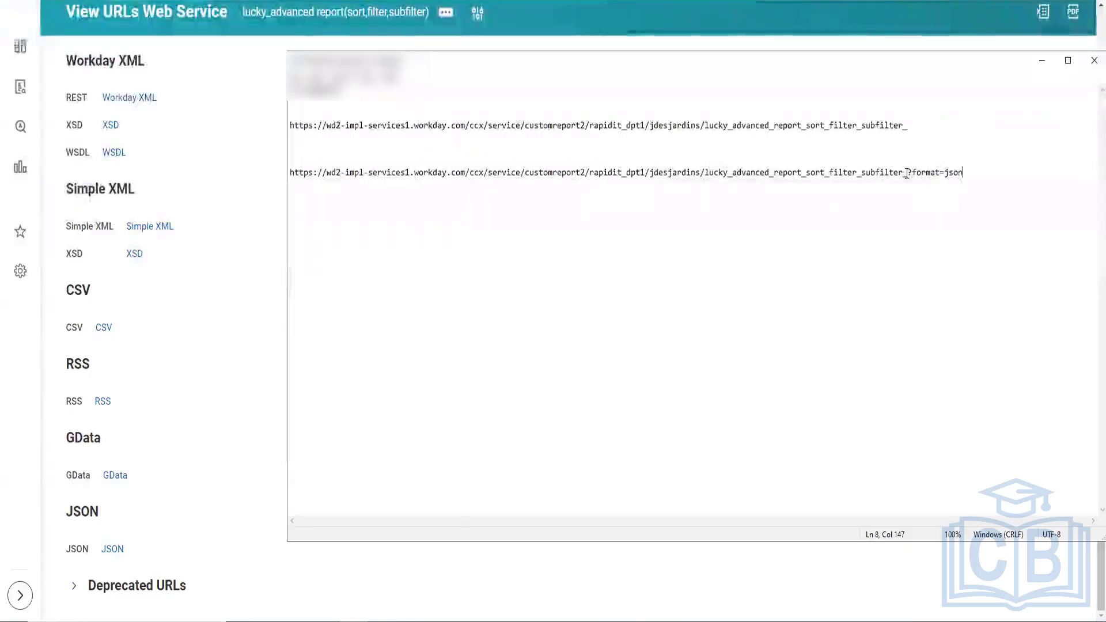
Compare the two URLs by highlighting the shared base of the JSON URL and its ?format=json suffix
left_click_drag(906, 173, 269, 185)
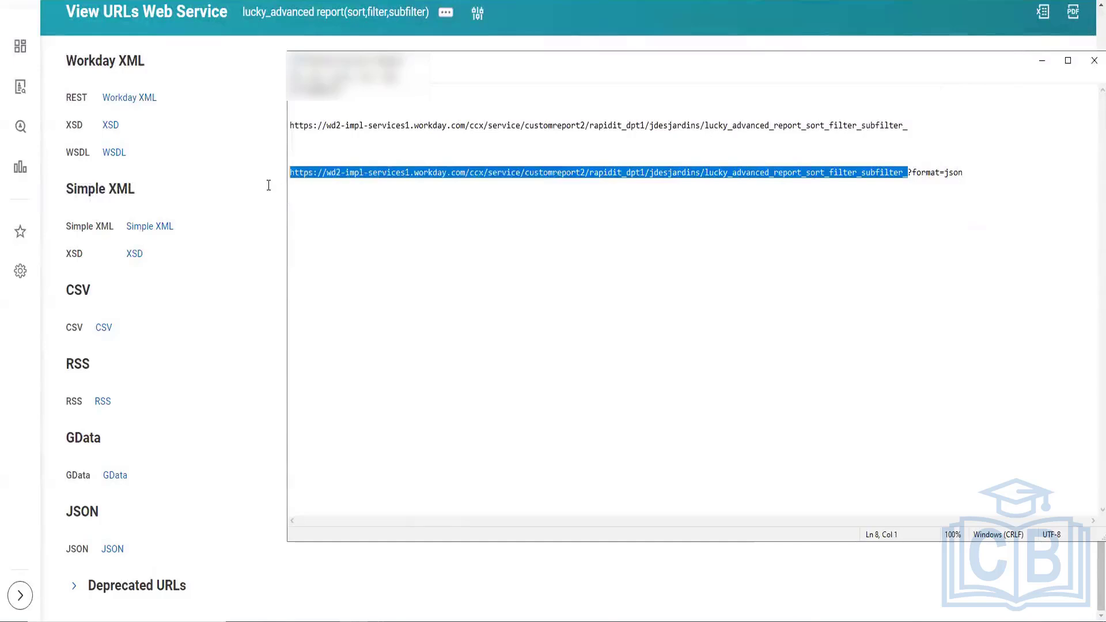
left_click(1015, 159)
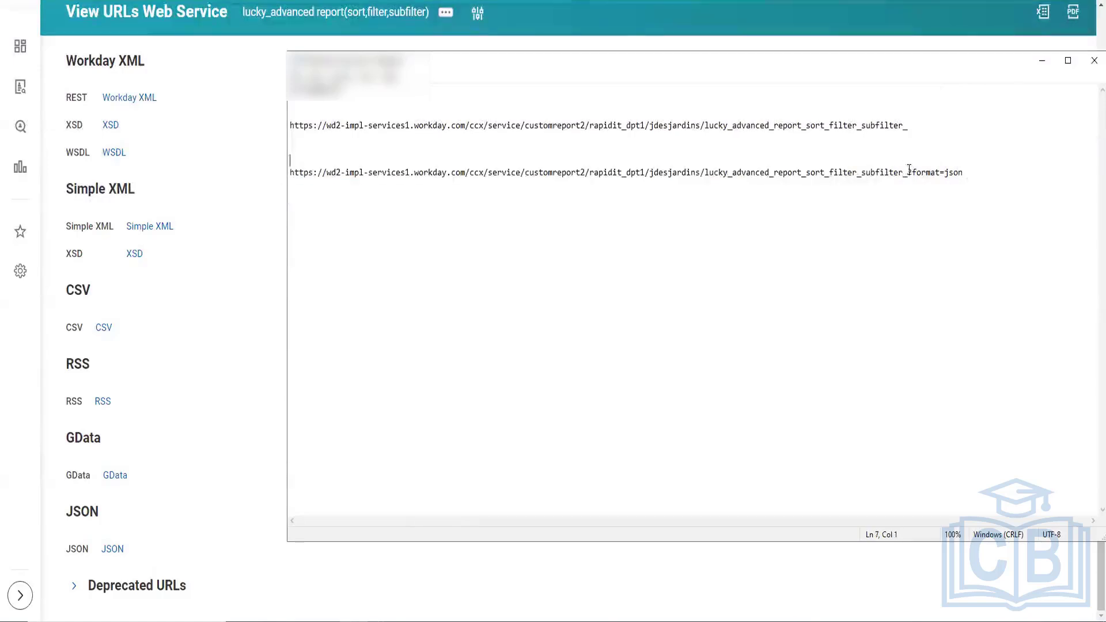
left_click_drag(908, 172, 963, 172)
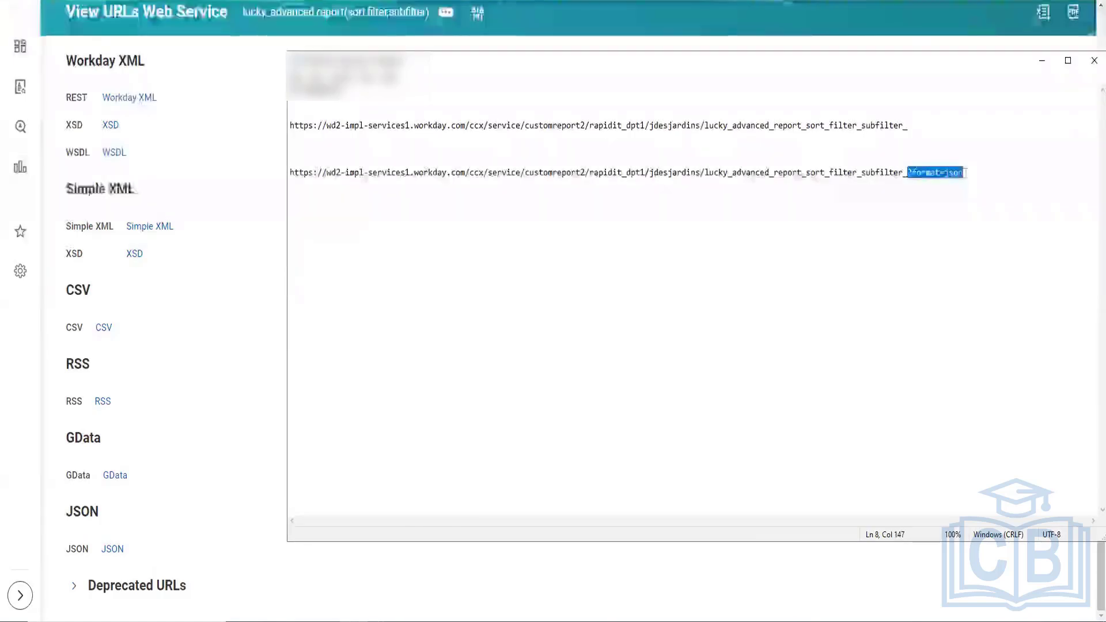
left_click(791, 172)
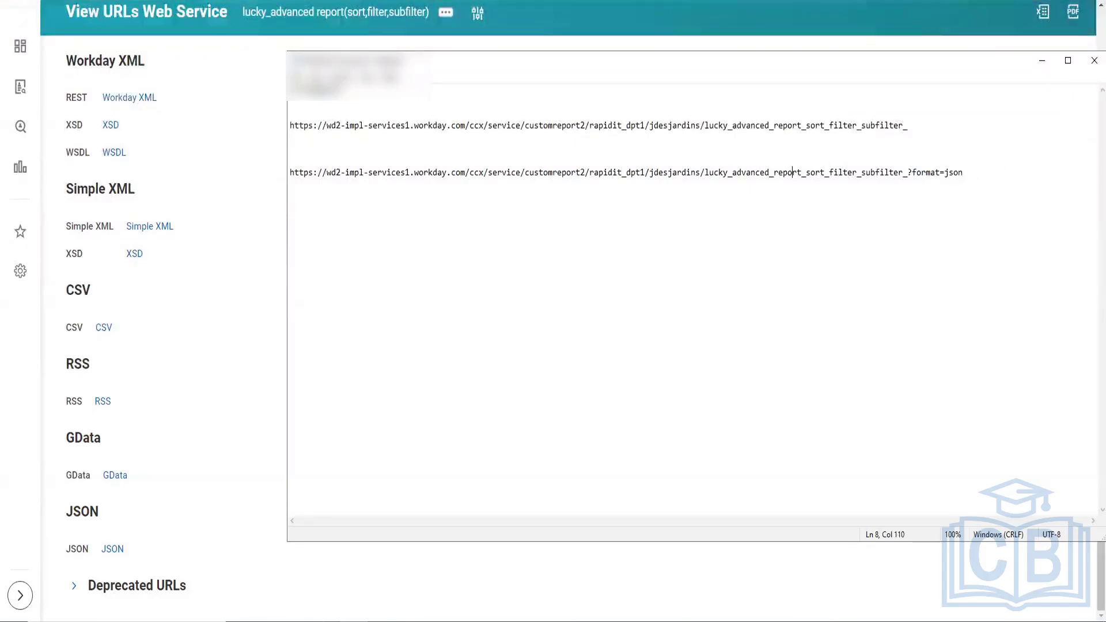
Switch to Notepad++ and examine the first employee entries in the report's JSON output file
key("alt+Tab")
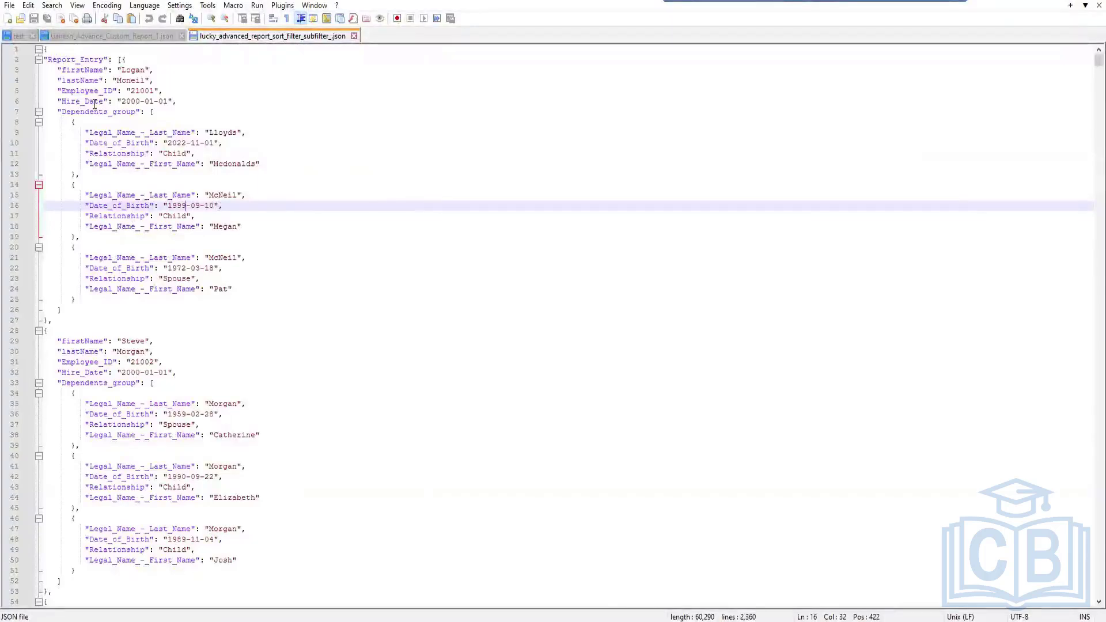
scroll(95, 104, "down", 1)
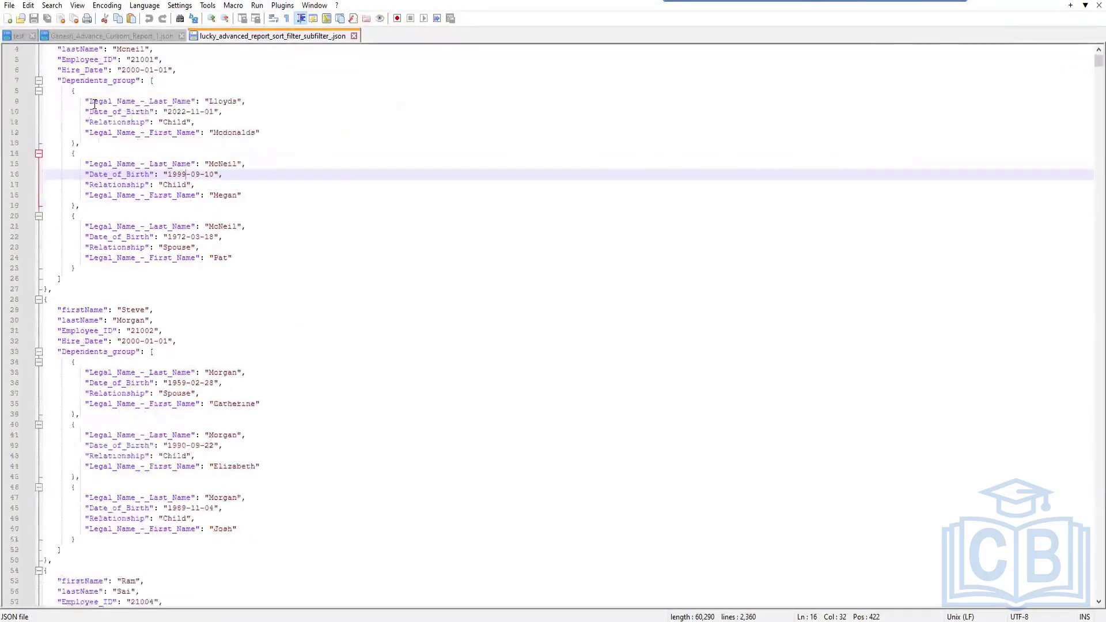
scroll(94, 104, "up", 1)
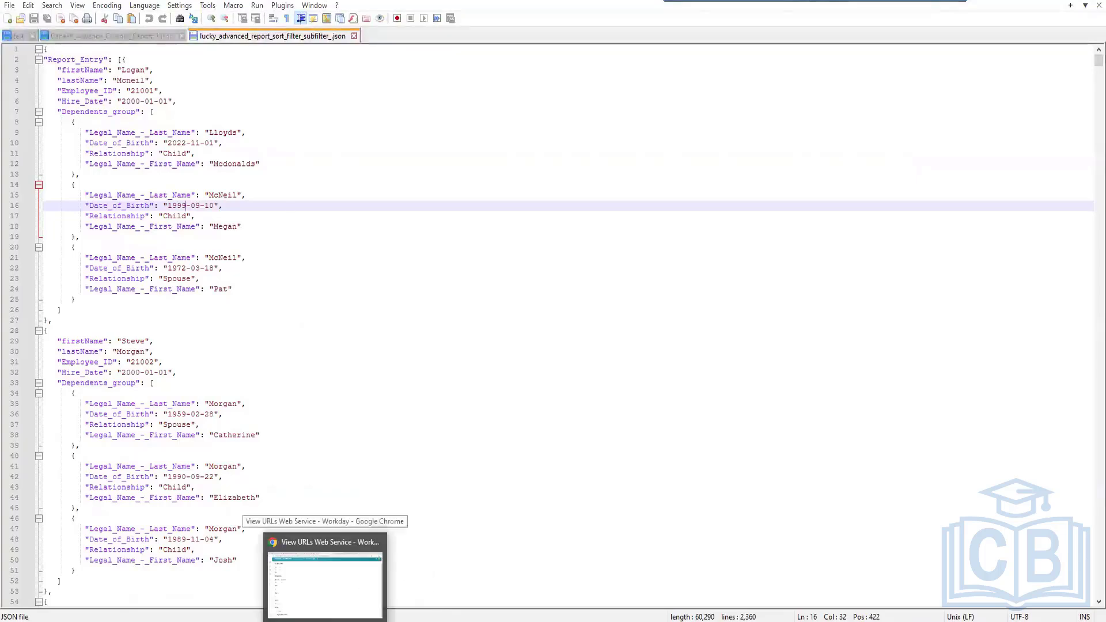
Return to the View URLs Web Service page in Chrome and browse the report's related actions, including Web Service, Audits, Reporting and Process
left_click(346, 536)
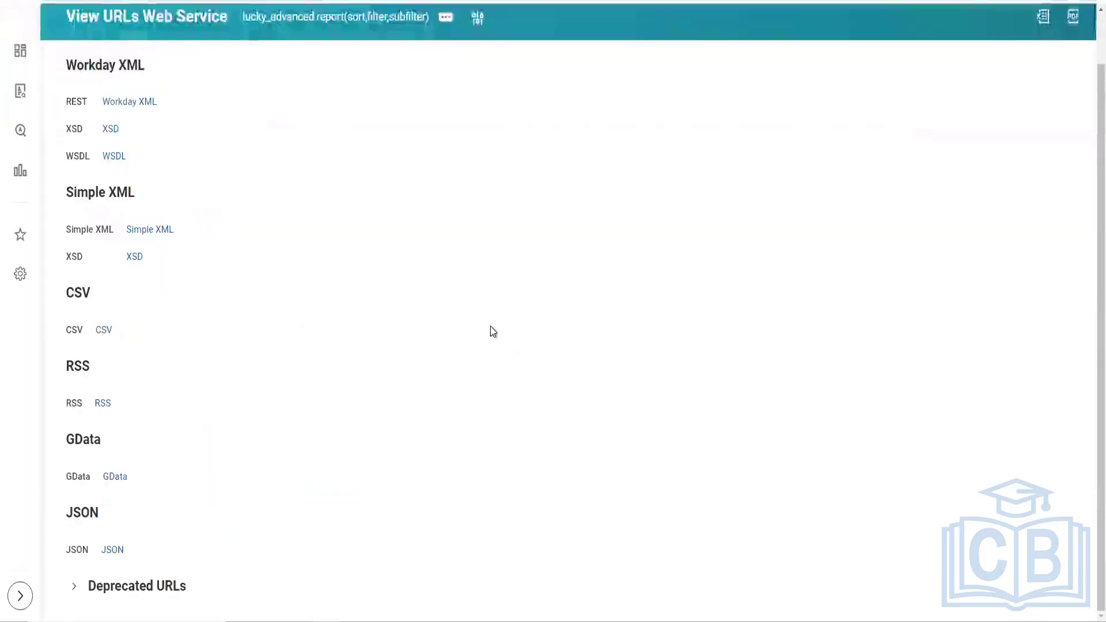
scroll(488, 330, "up", 1)
left_click(448, 81)
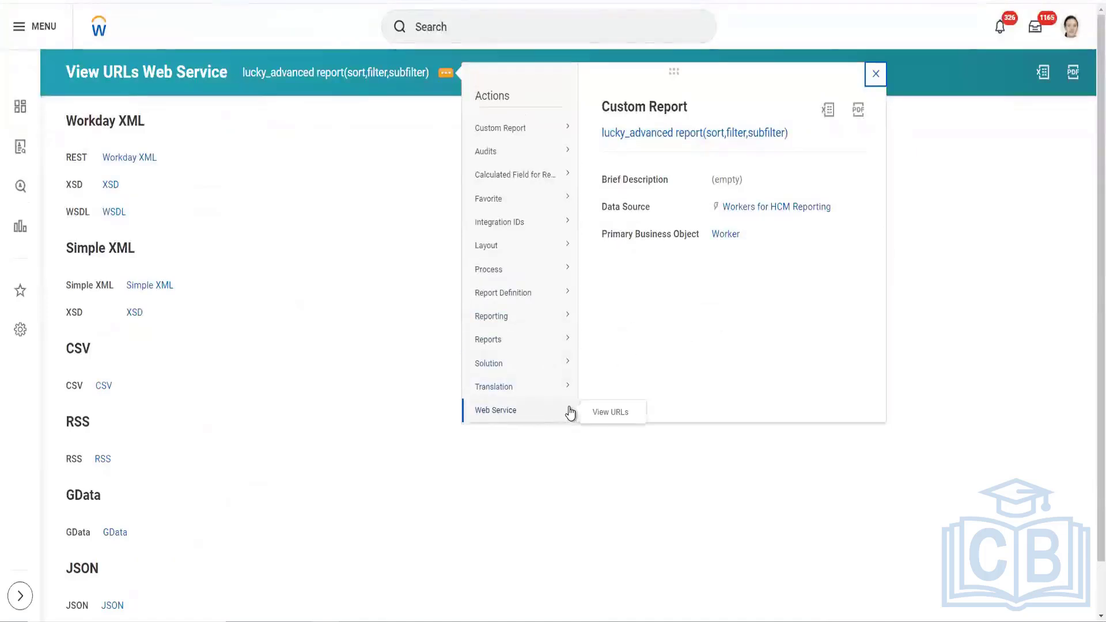
mouse_move(571, 397)
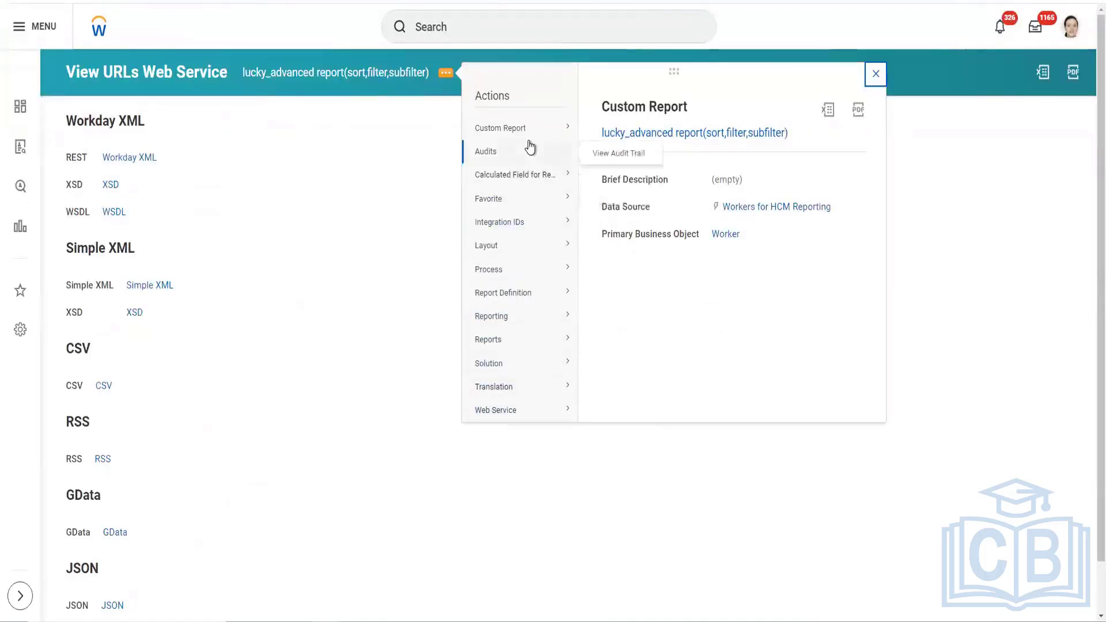
mouse_move(524, 320)
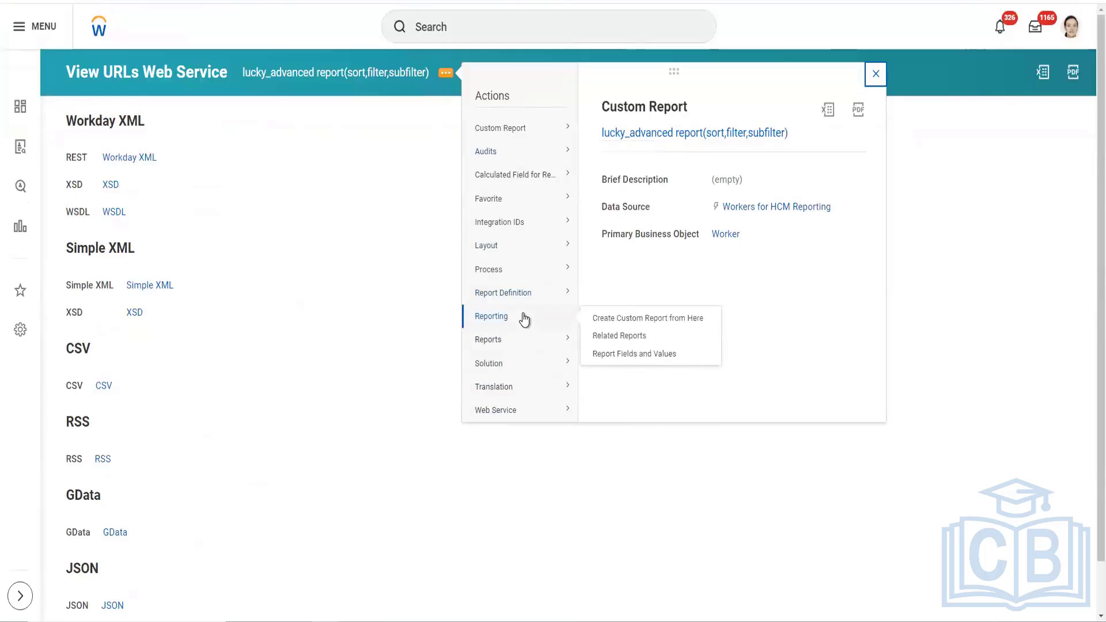
mouse_move(526, 260)
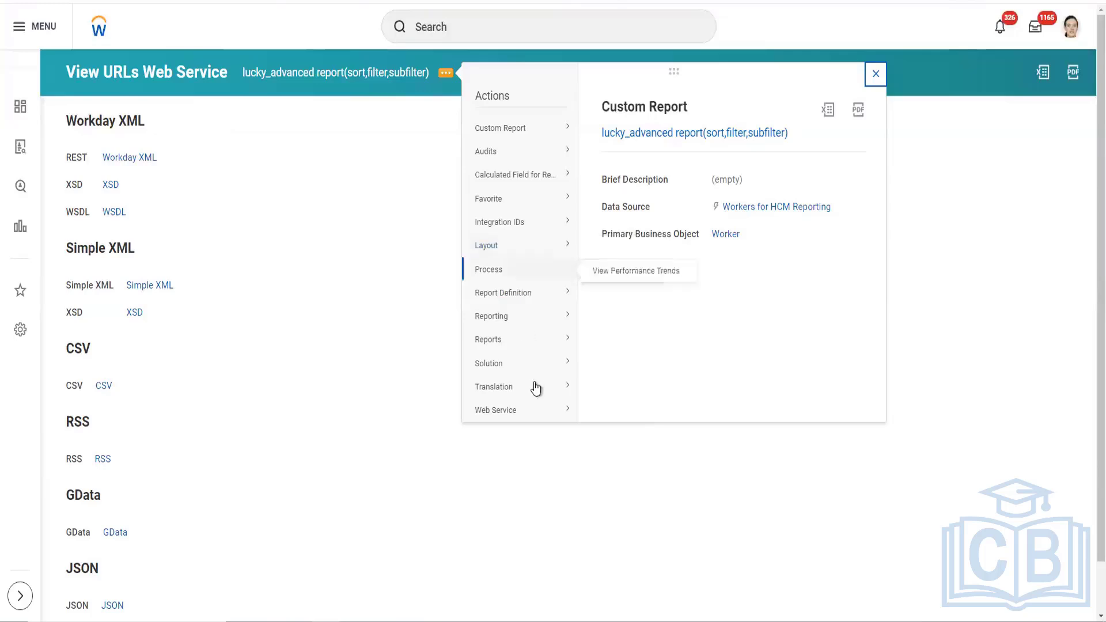
Review the report's View URLs action and web service formats, and highlight the first employee's initial dependents data in the XML output
mouse_move(535, 412)
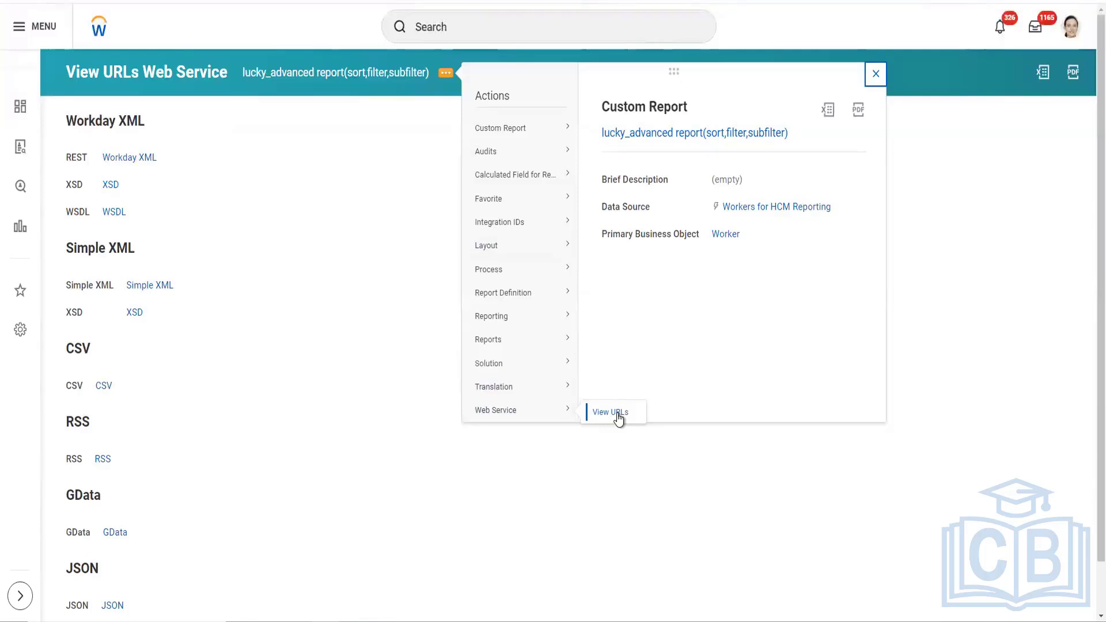
scroll(279, 190, "down", 1)
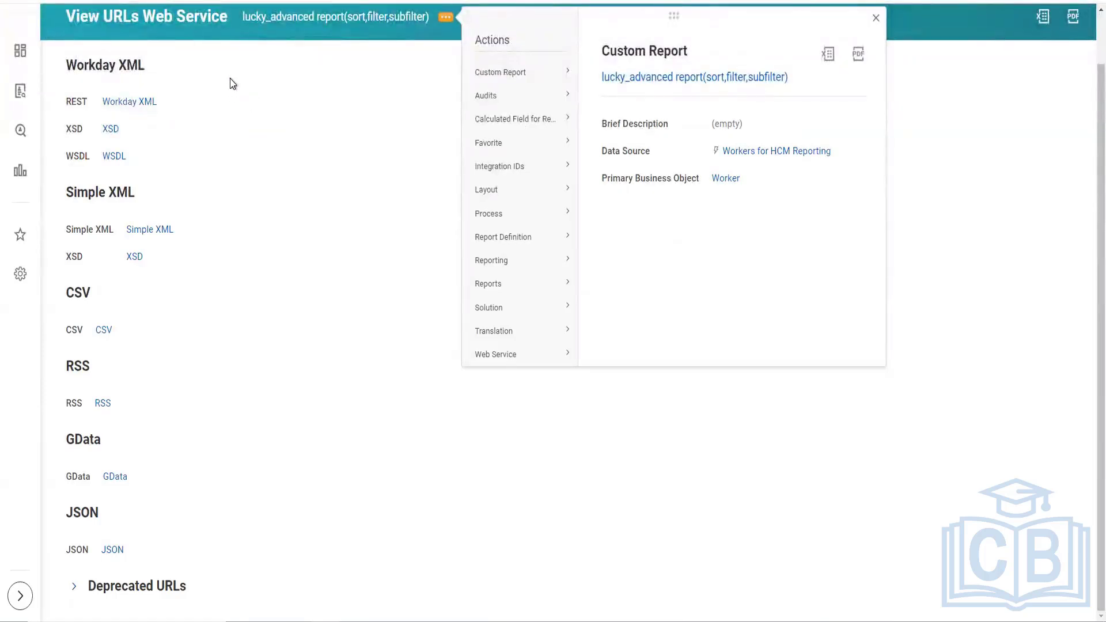
mouse_move(200, 98)
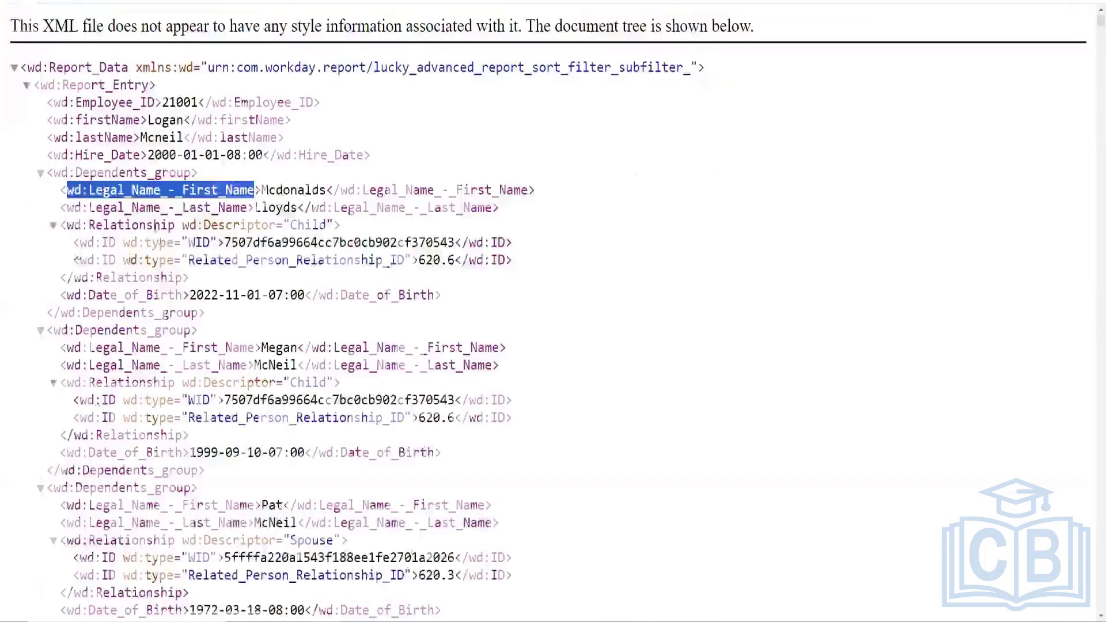
left_click(228, 319)
left_click_drag(228, 320, 30, 64)
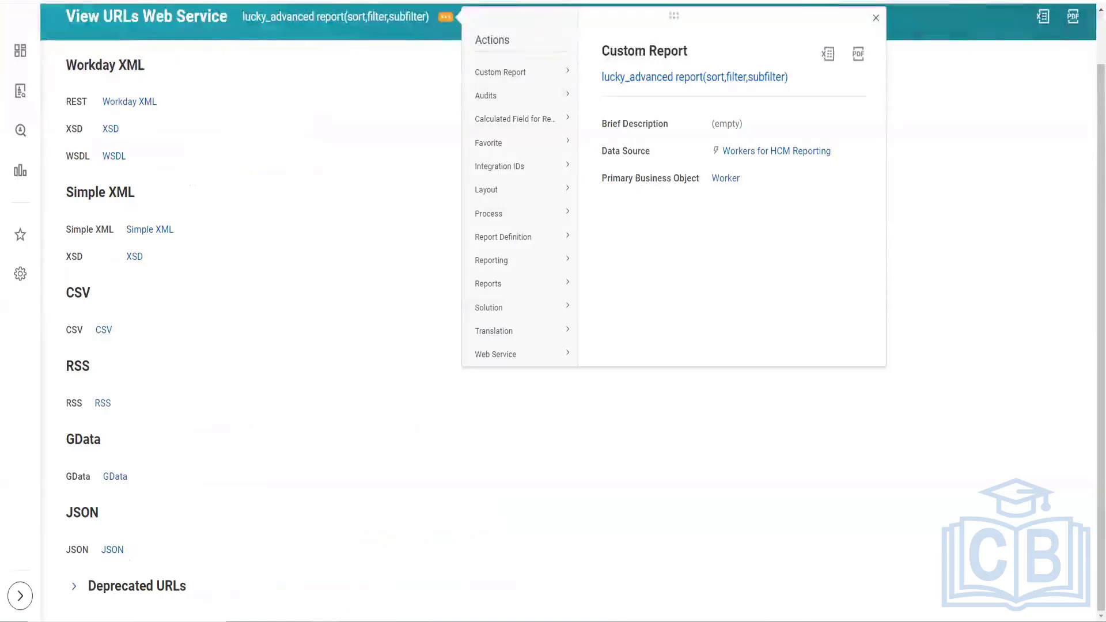
Examine the employee entries in the JSON file in Notepad++ and the sharing options on the Edit Custom Report page in Chrome
left_click(399, 601)
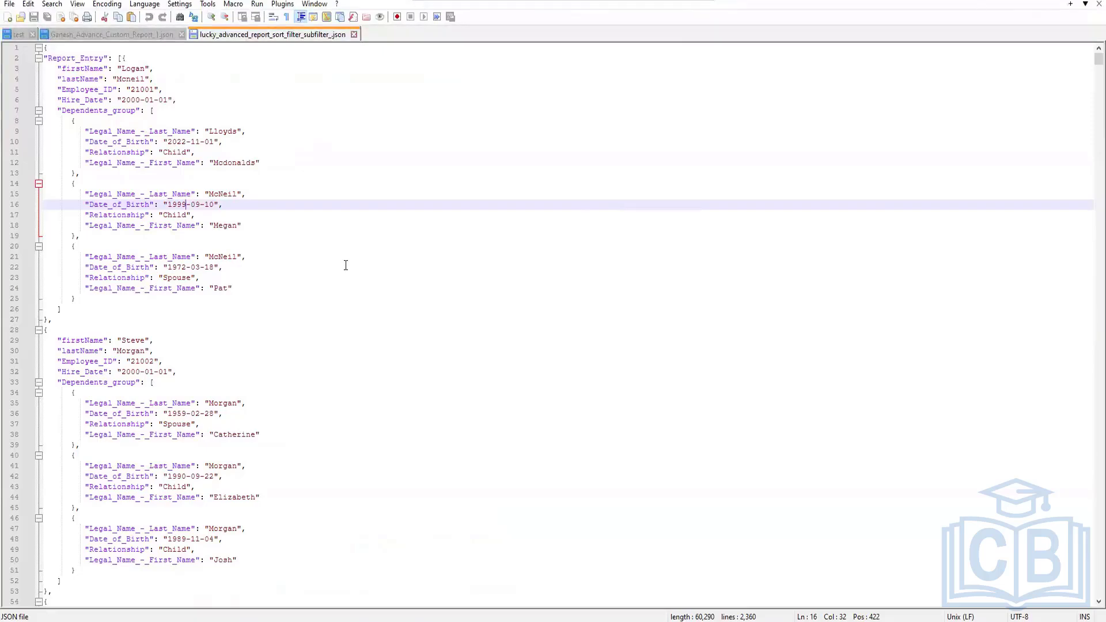
scroll(316, 304, "down", 5)
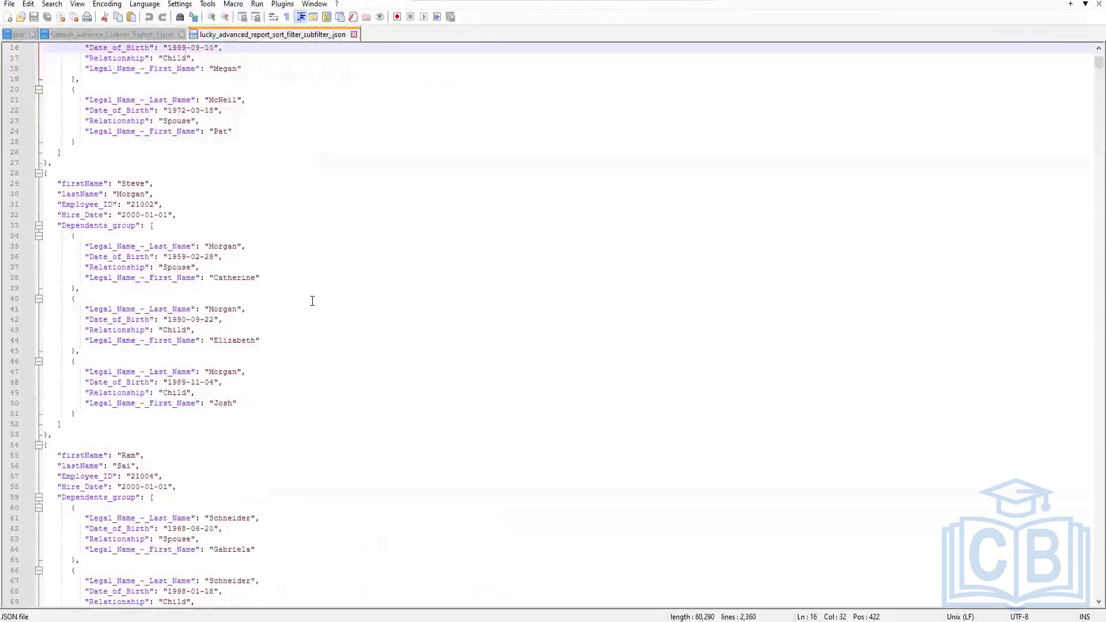
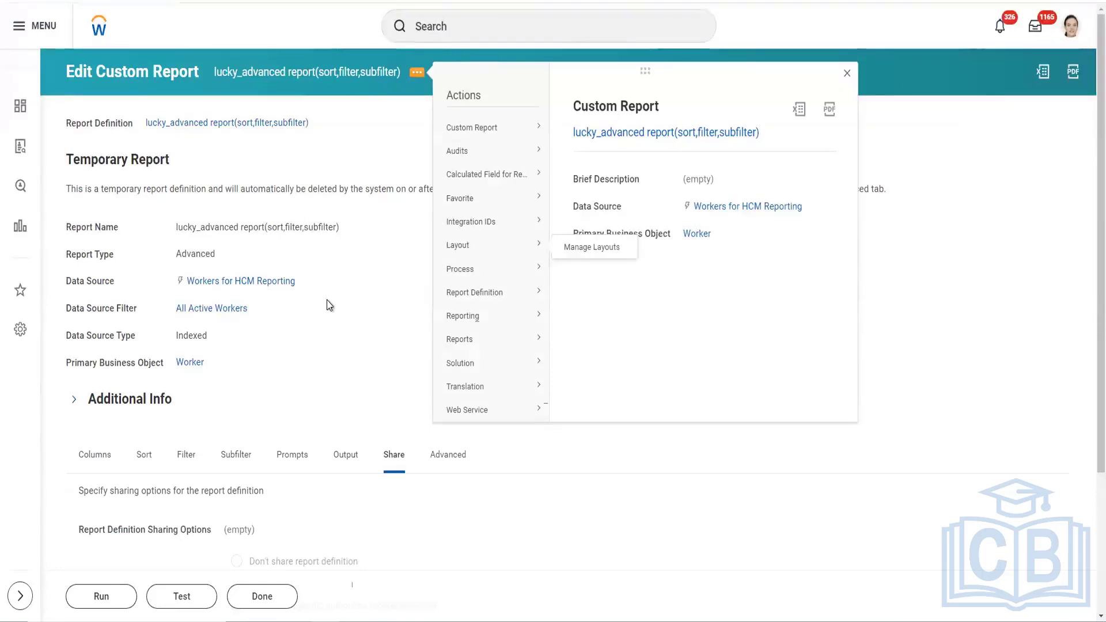
scroll(322, 317, "down", 1)
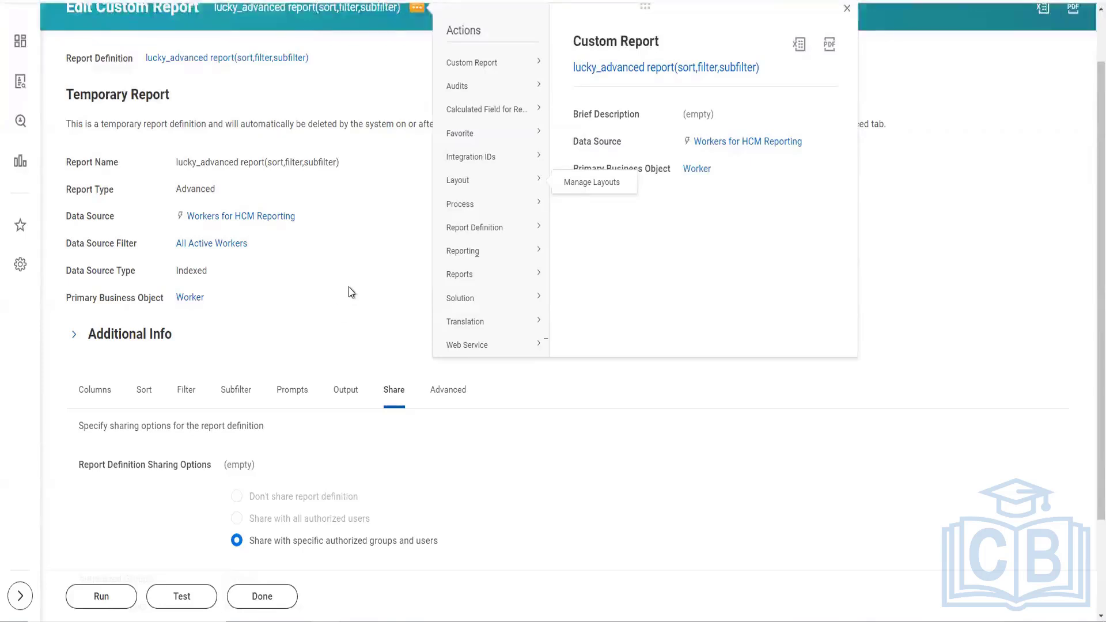
scroll(350, 222, "up", 2)
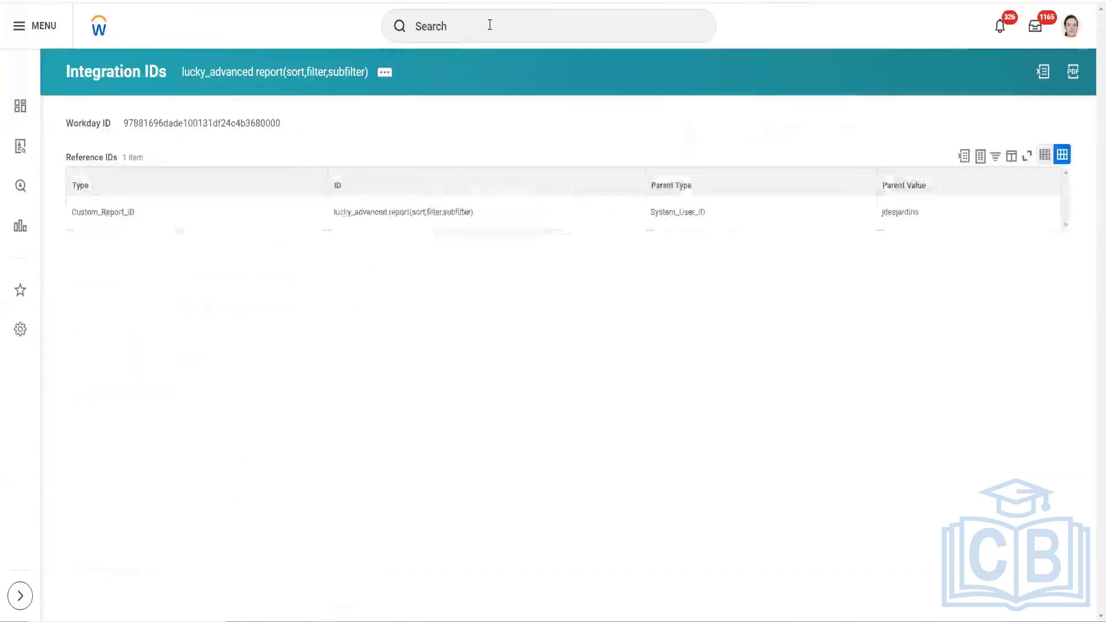
Search Workday for "cre cus rep", open the Create Custom Report task and display the available report types
left_click(489, 25)
type("cre")
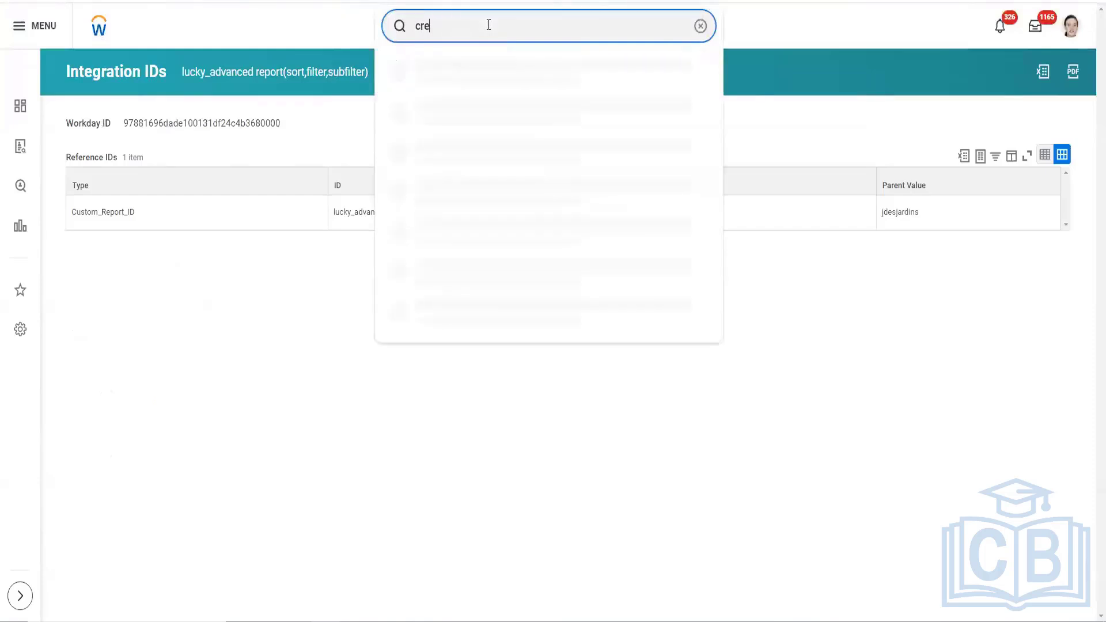
type(" cus rep")
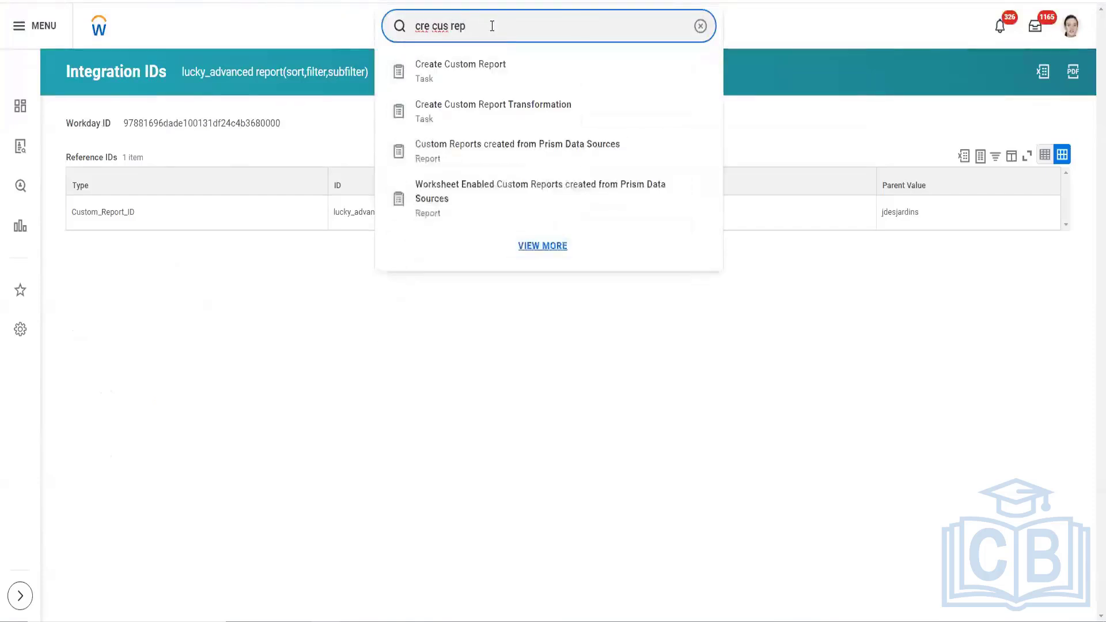
left_click(516, 81)
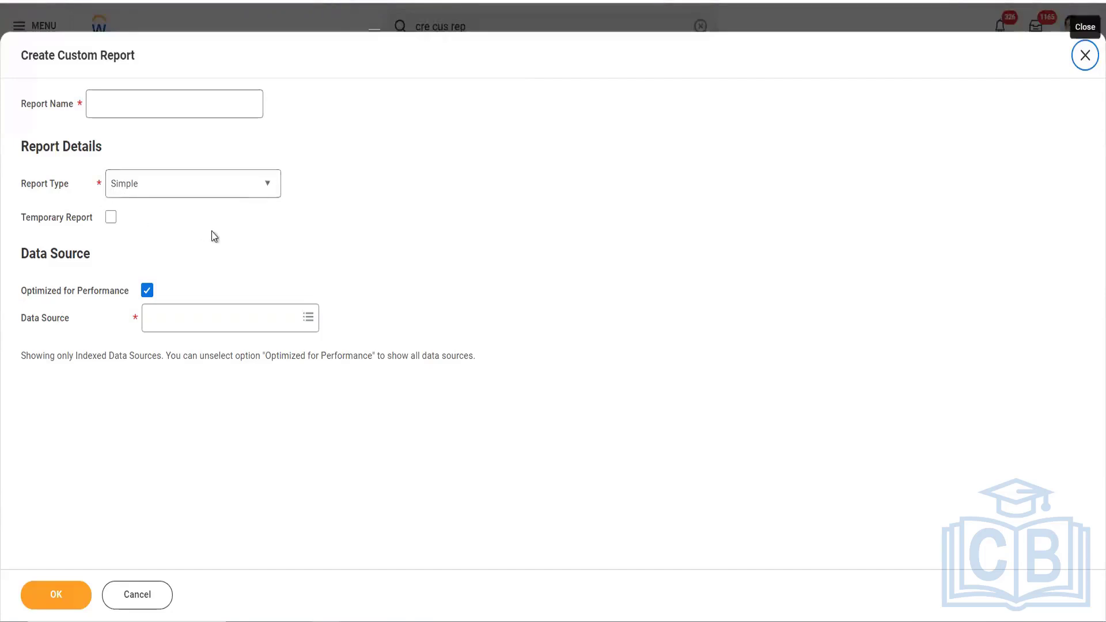
left_click(269, 190)
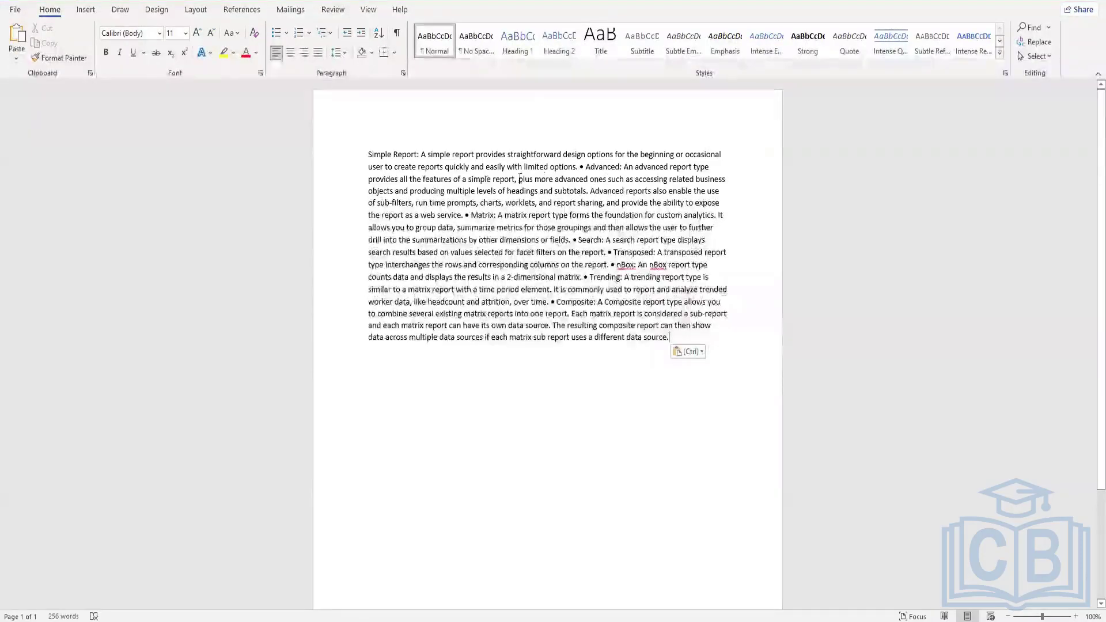
In the Word document, move the Advanced, Matrix and Search descriptions into their own paragraphs, each preceded by a blank line
left_click(581, 167)
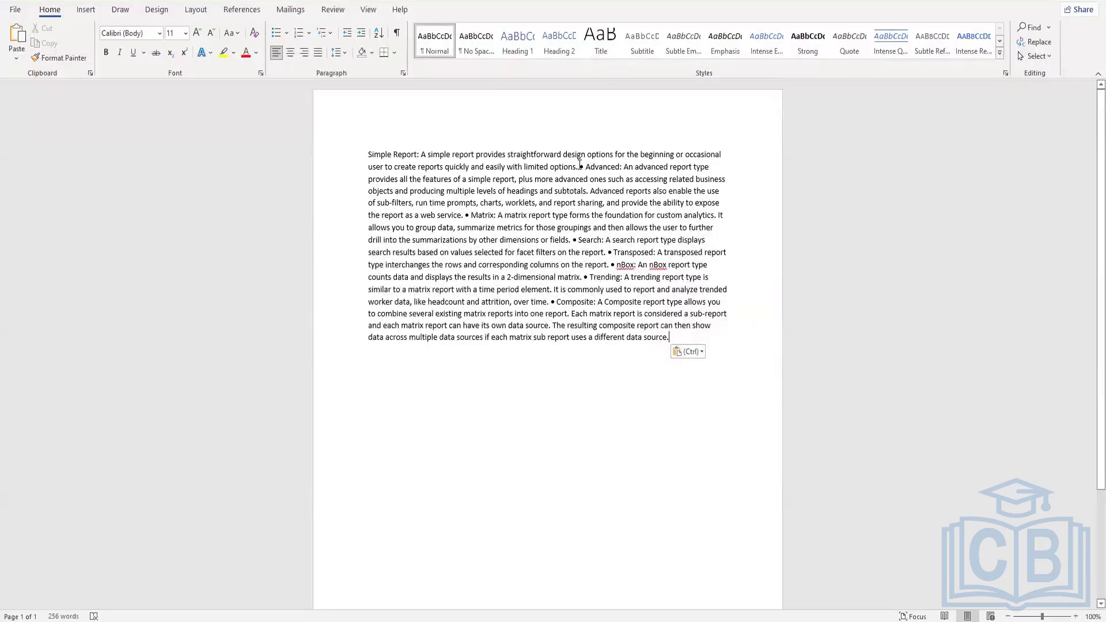
key("Return")
key("Return")
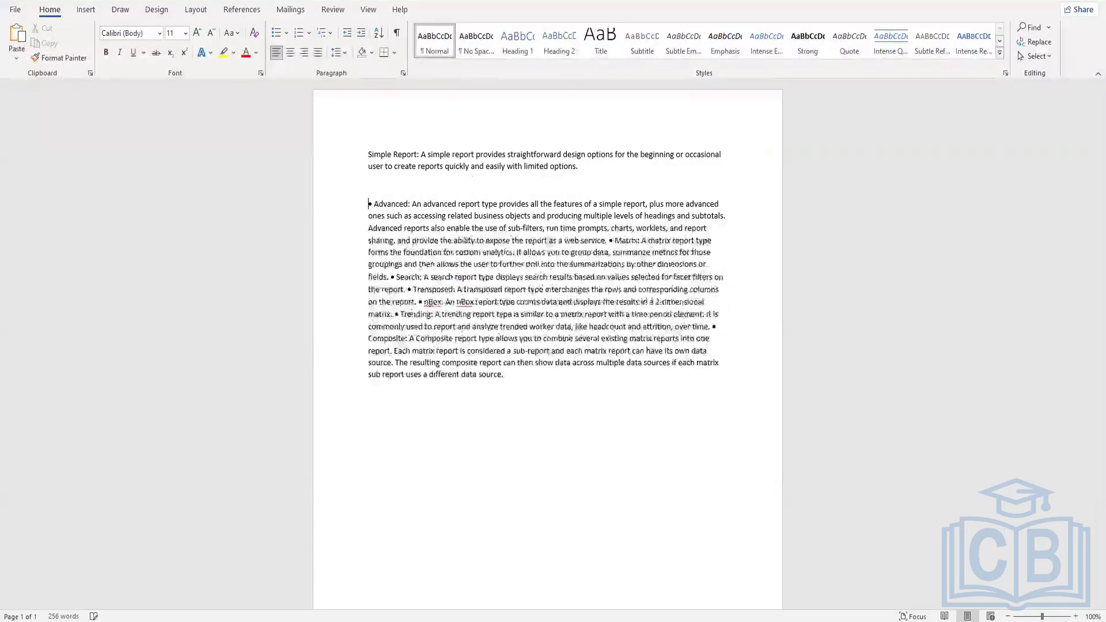
left_click(610, 240)
key("Return")
key("Return")
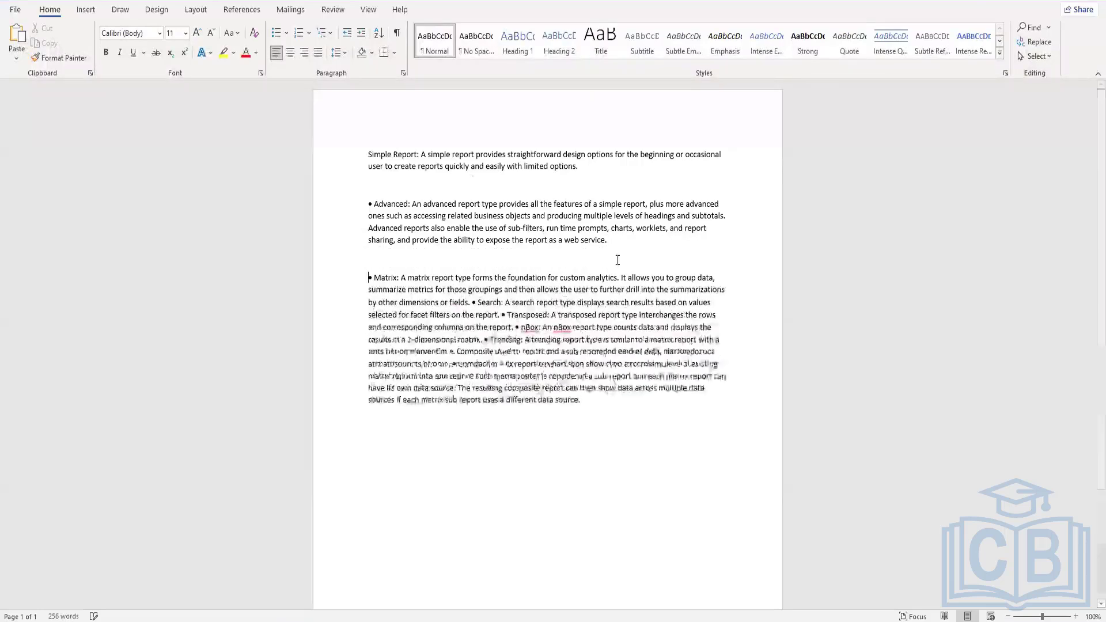
left_click(473, 303)
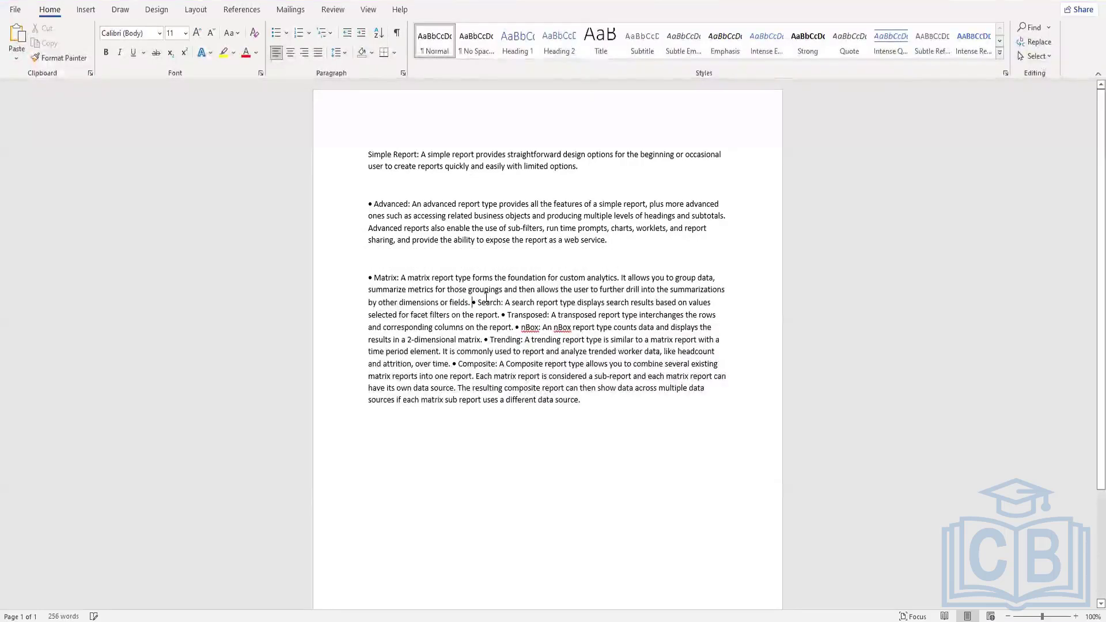
key("Return")
key("Return")
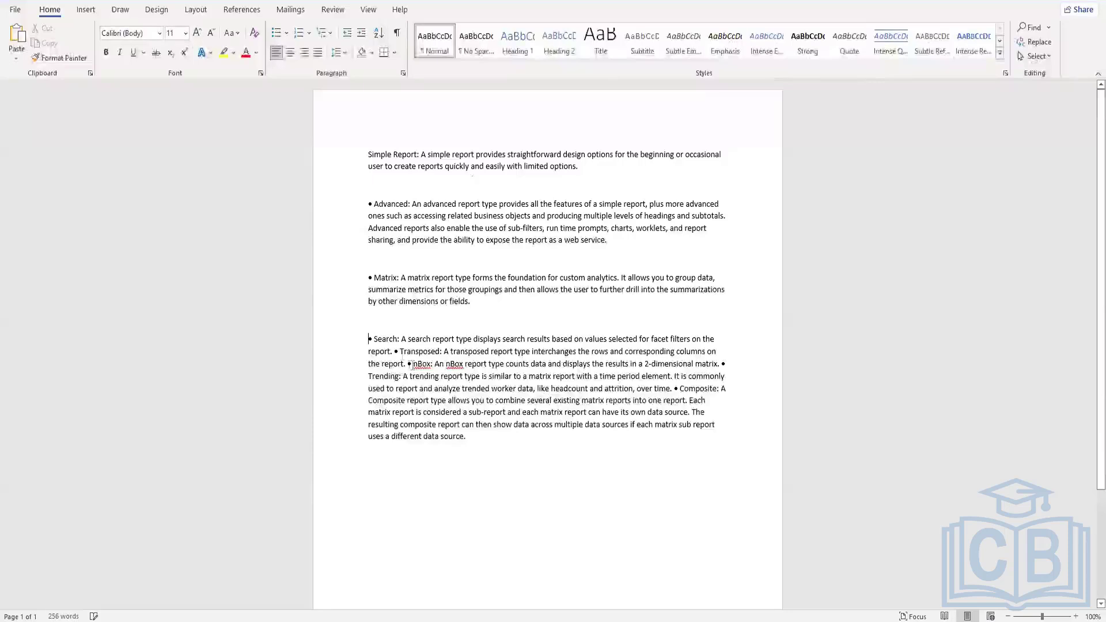
Split the Transposed, nBox, Trending and Composite descriptions into separate paragraphs, each preceded by a blank line
key("Return")
key("Return")
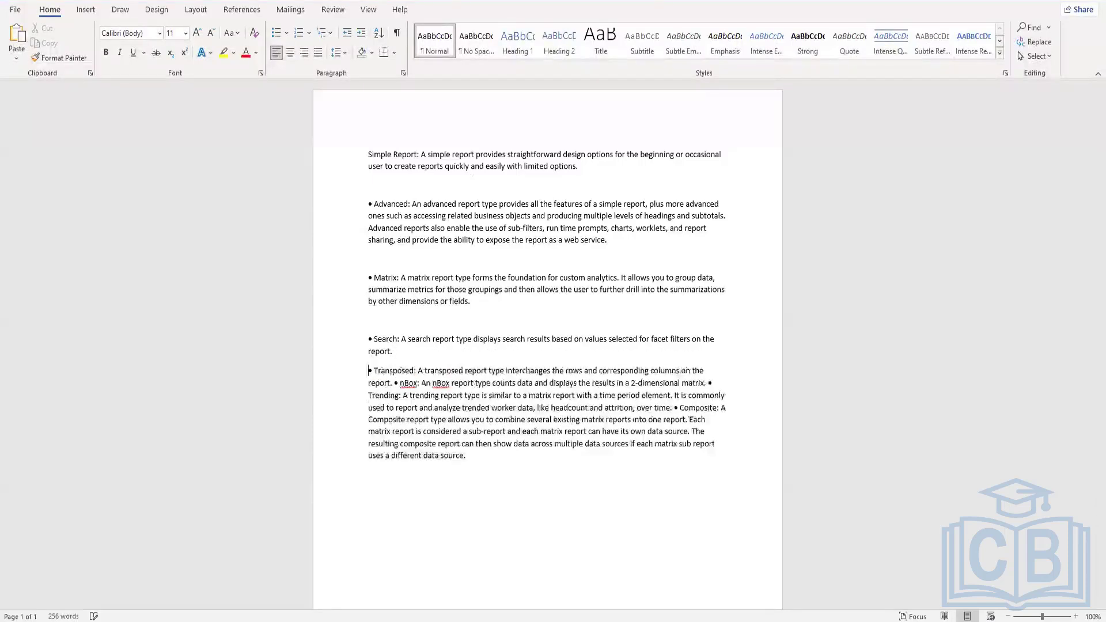
left_click(395, 401)
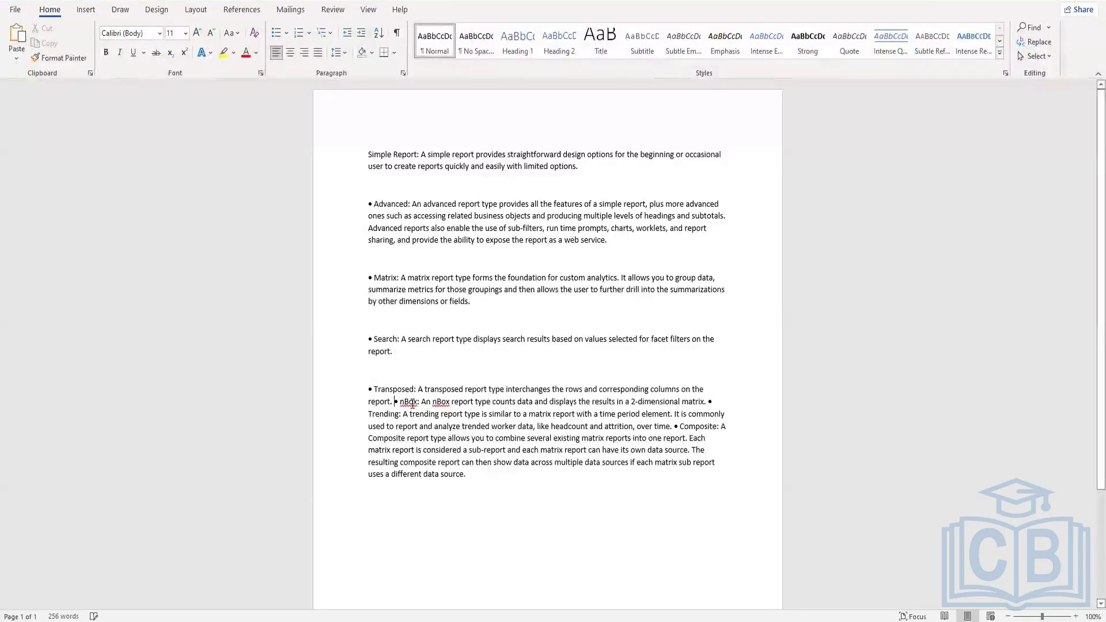
key("Return")
key("Return")
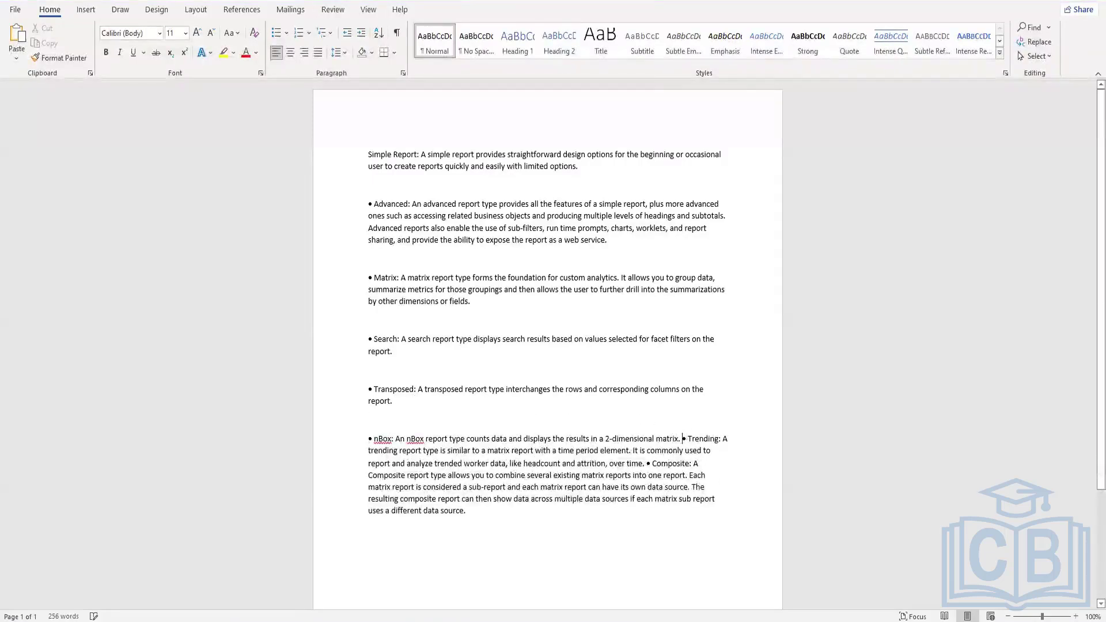
key("Return")
key("Return")
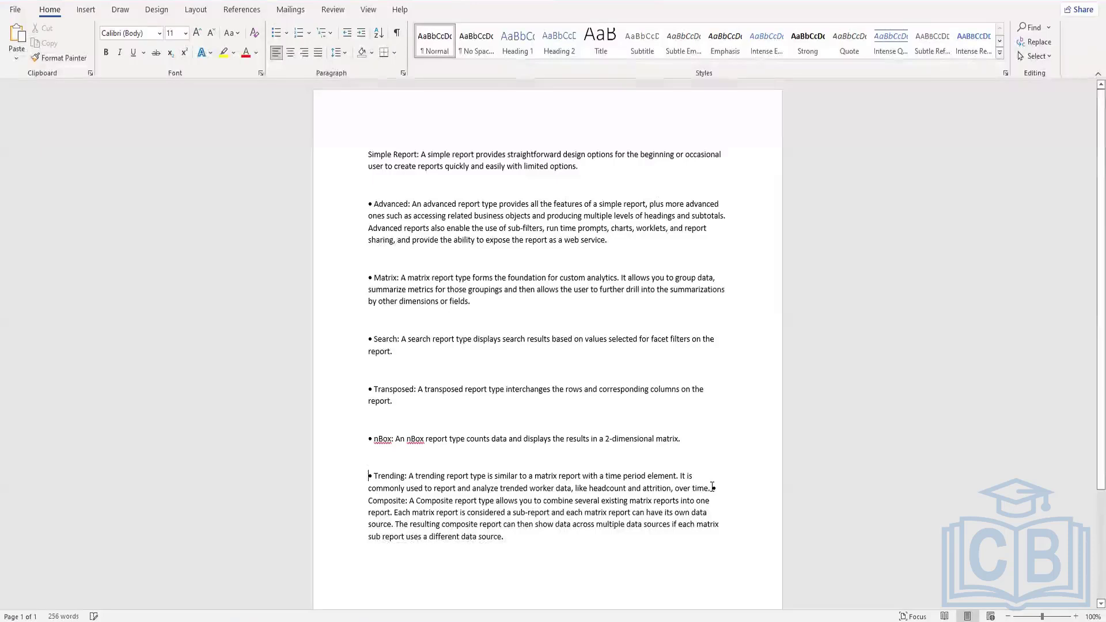
key("Return")
key("Return")
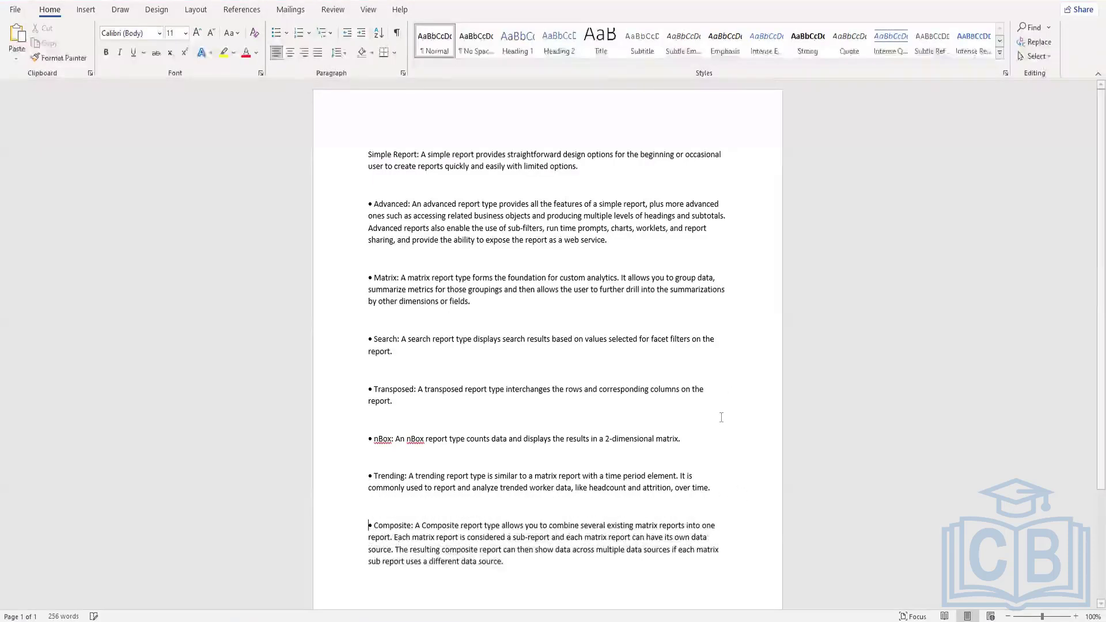
Copy the bullet from the Advanced paragraph to the start of the Simple Report paragraph and dismiss the paste options
scroll(721, 417, "down", 1)
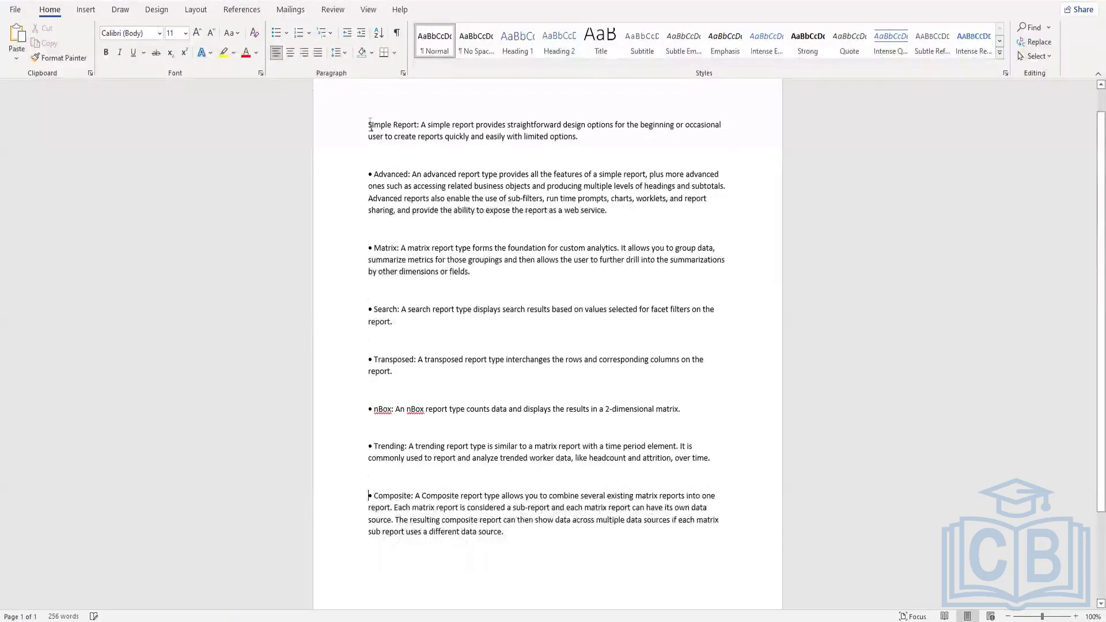
left_click_drag(369, 174, 373, 174)
key("ctrl+c")
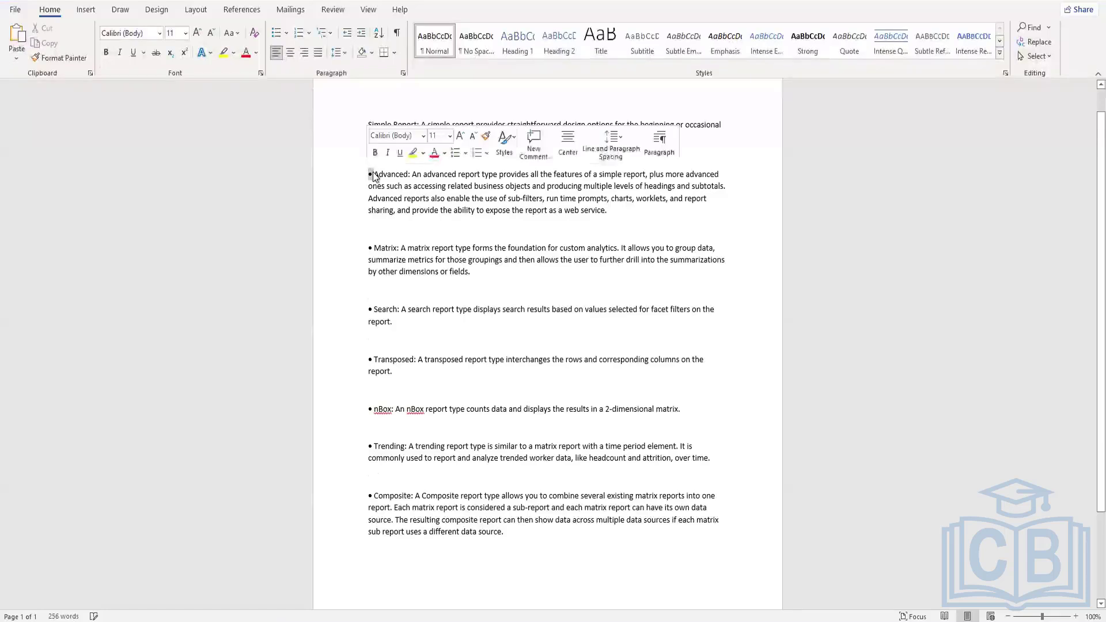
left_click(369, 123)
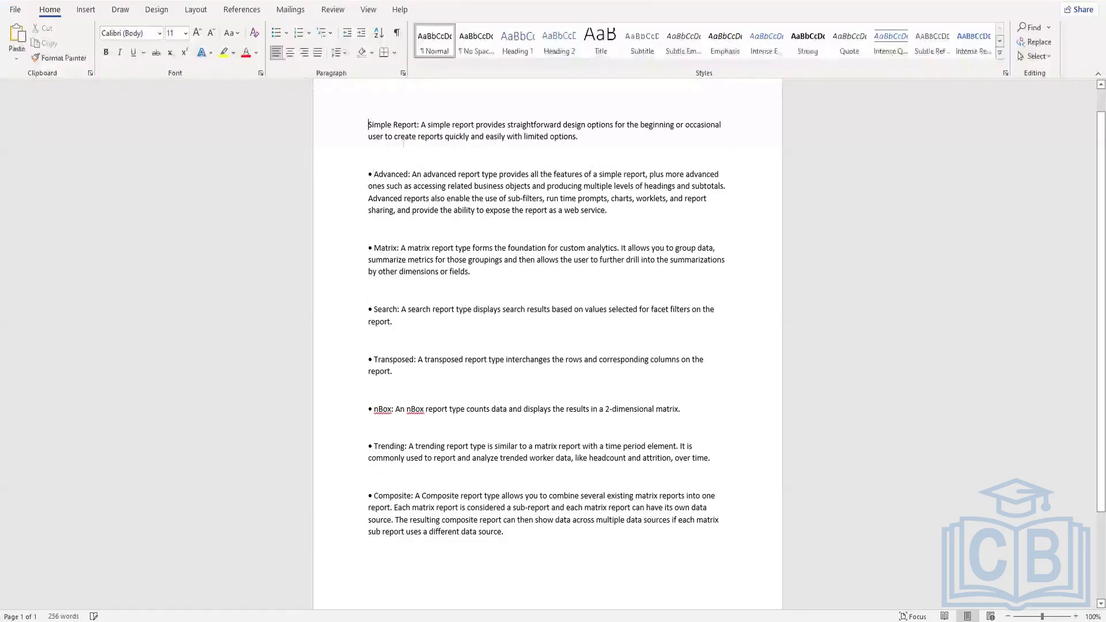
key("ctrl+v")
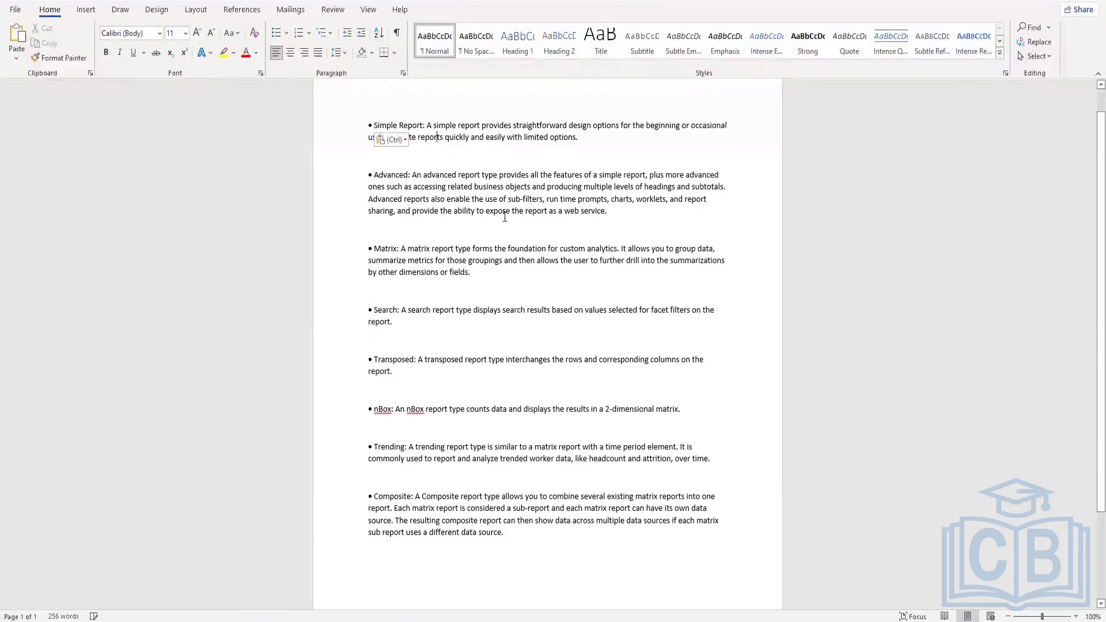
scroll(496, 273, "up", 1)
left_click(481, 195)
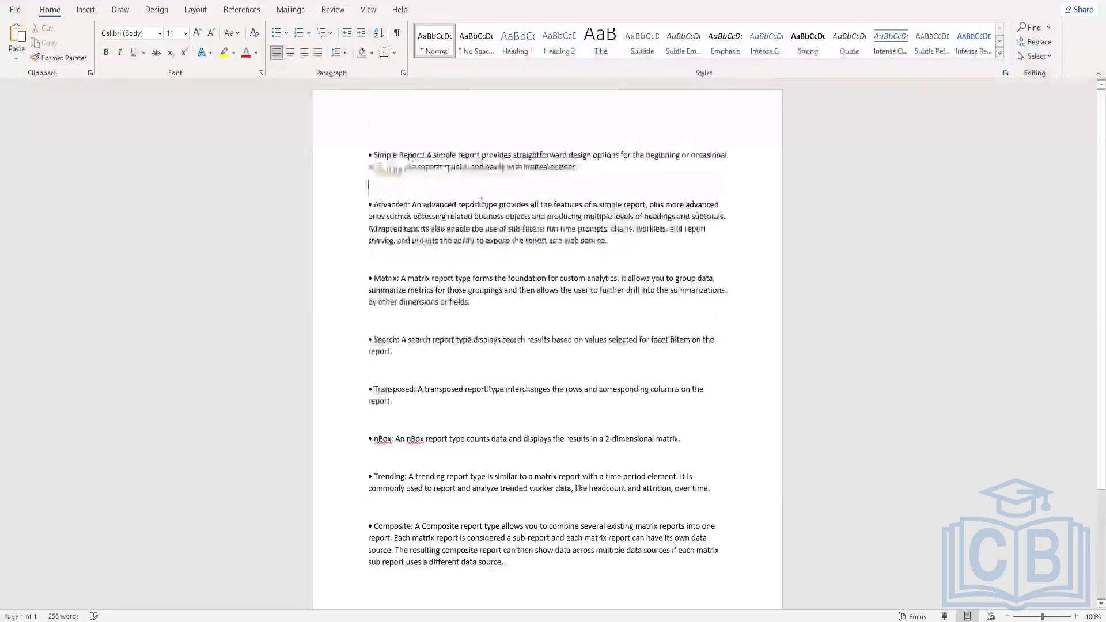
left_click(711, 565)
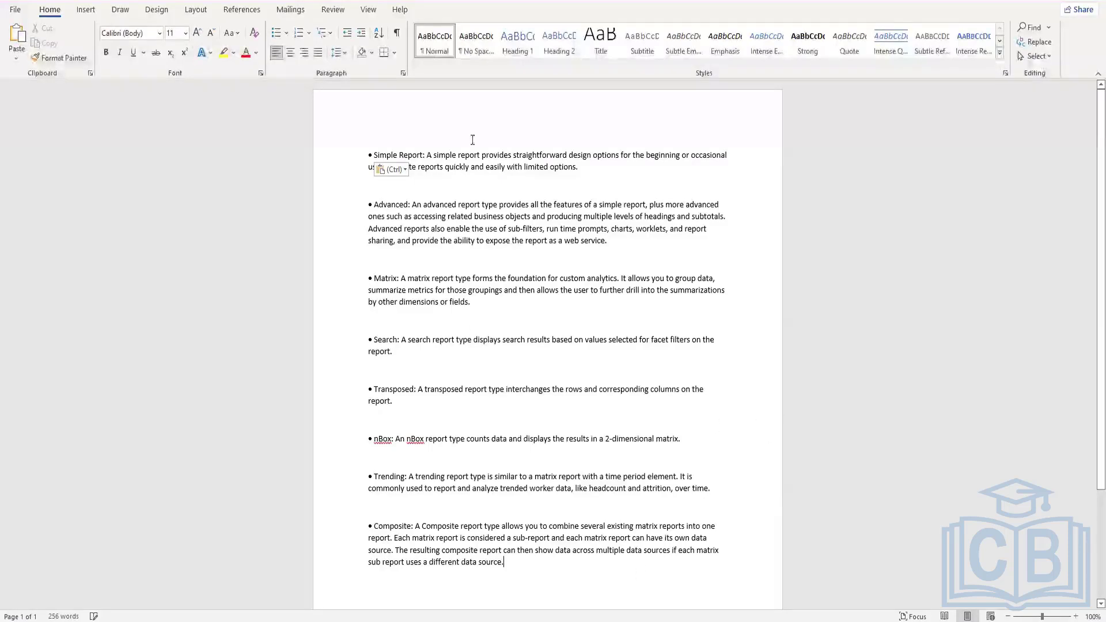
left_click(400, 170)
key("Escape")
key("Escape")
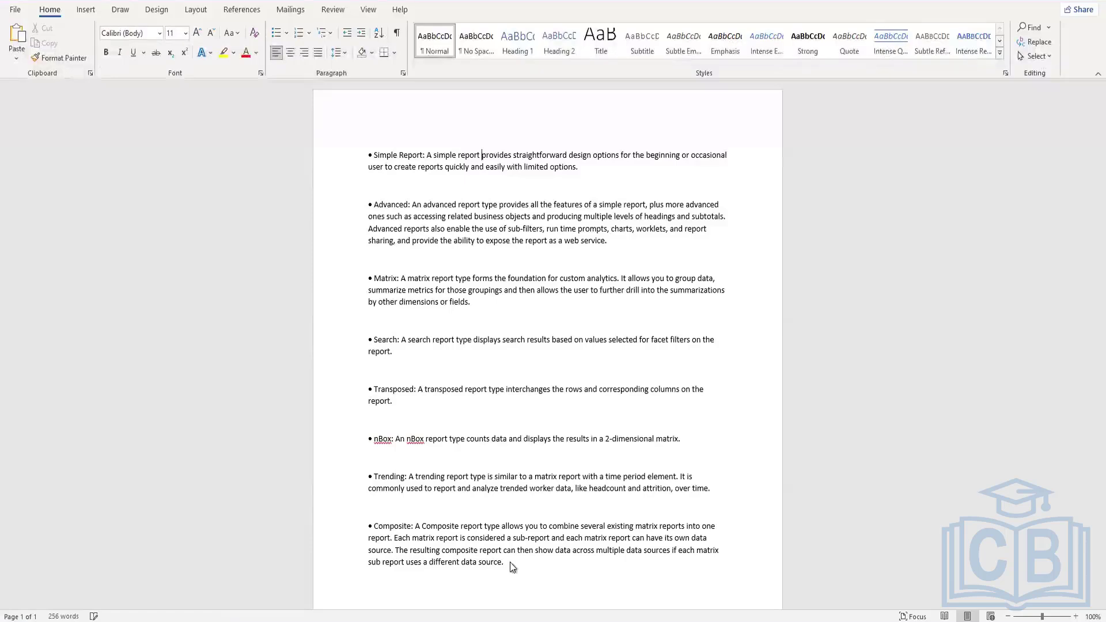
Review the report types by highlighting the whole list, Simple through Search, and Transposed through Composite, and clear the selection
left_click_drag(510, 562, 368, 148)
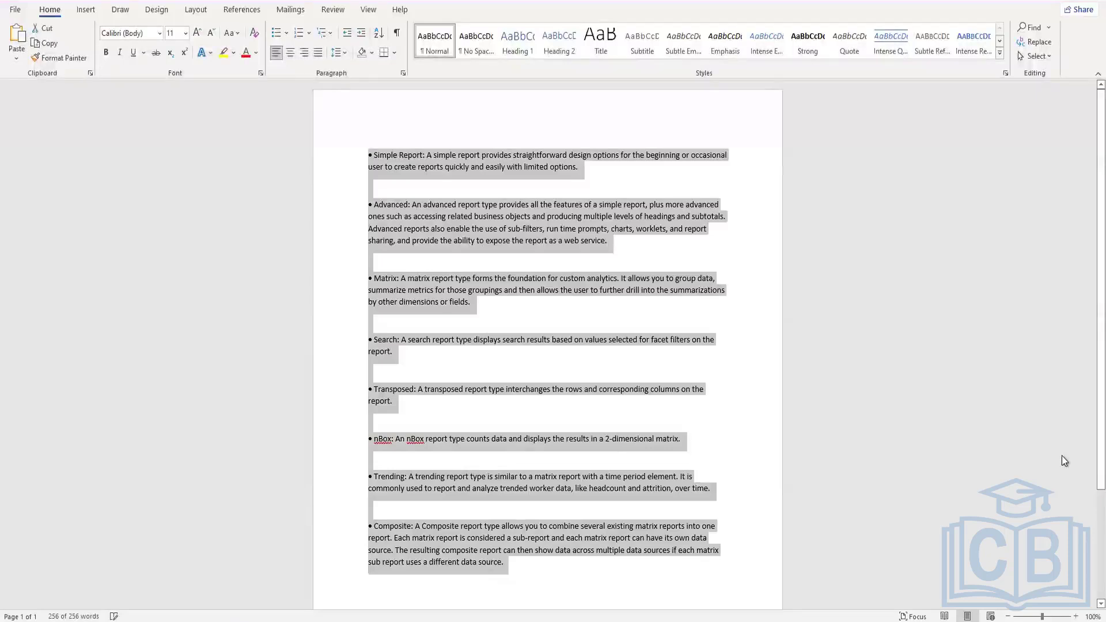
left_click_drag(534, 351, 358, 155)
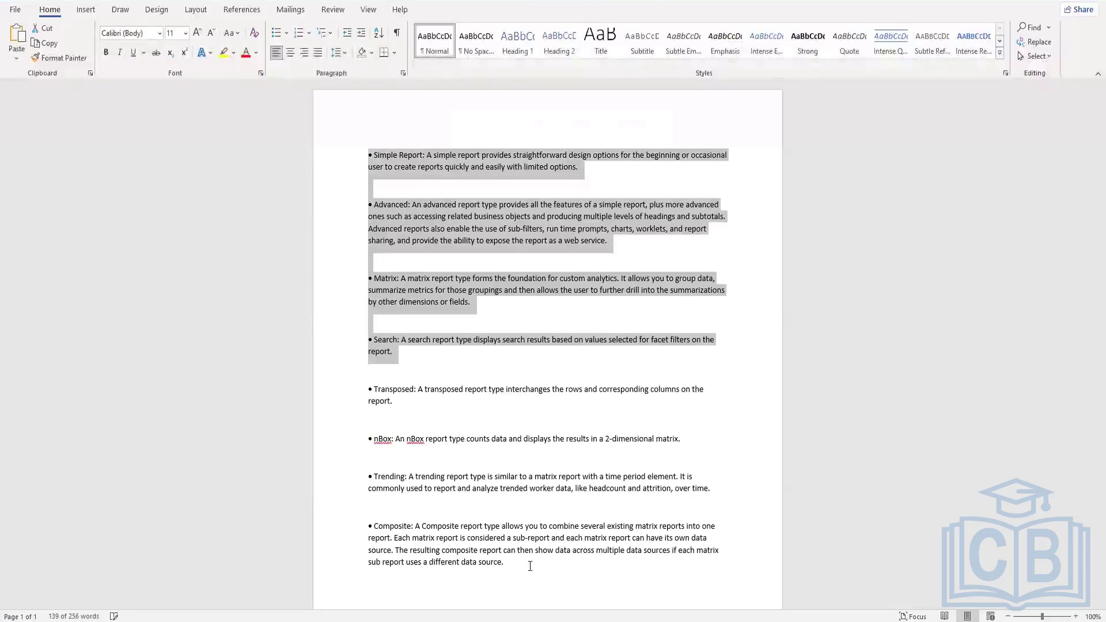
left_click(376, 413)
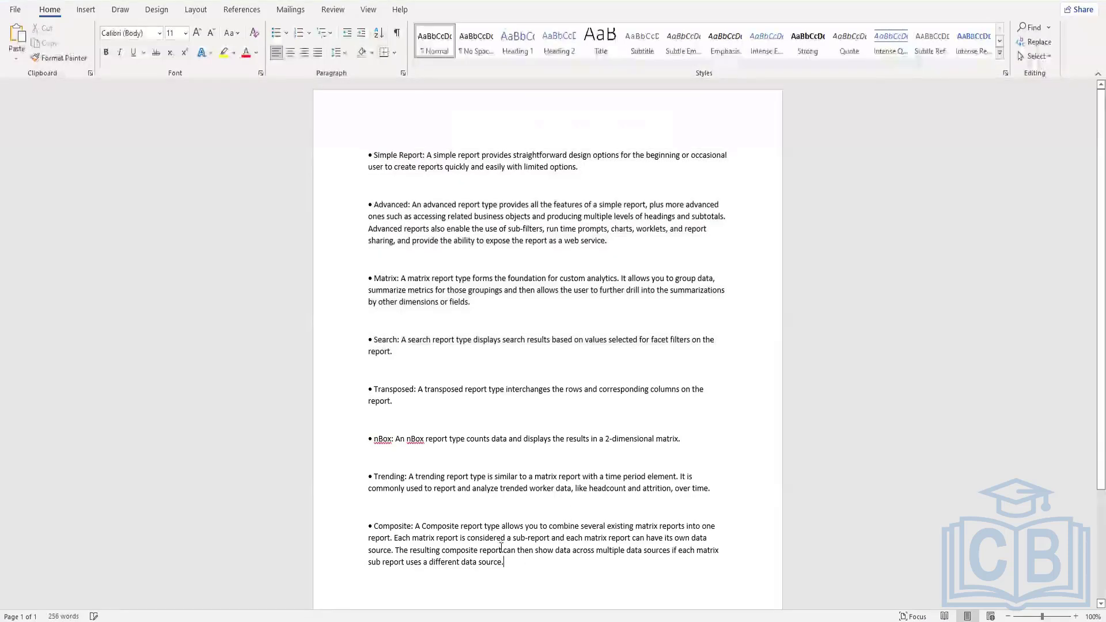
left_click_drag(507, 563, 368, 389)
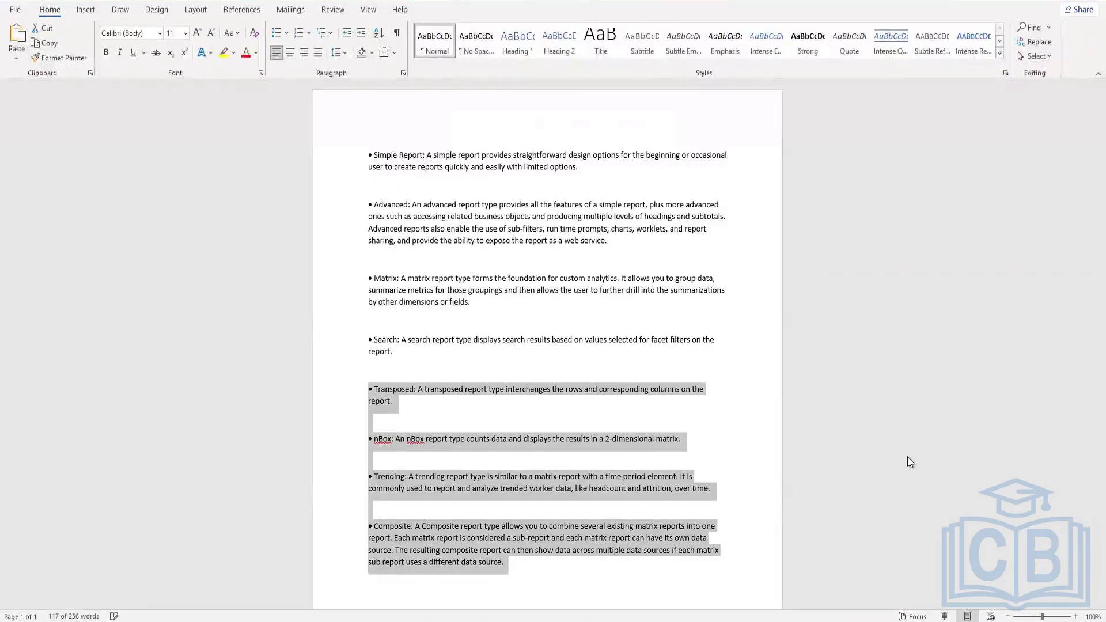
left_click(664, 204)
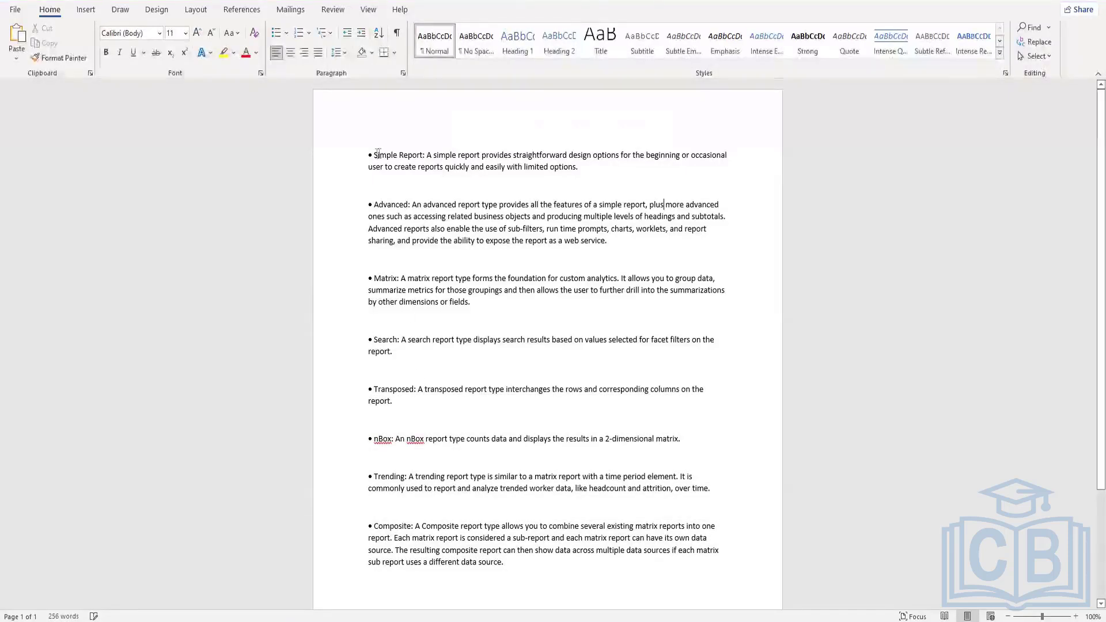
Highlight the Simple Report, Advanced and Matrix names in turn, plus the Matrix text on custom analytics and grouping data
left_click_drag(375, 154, 426, 154)
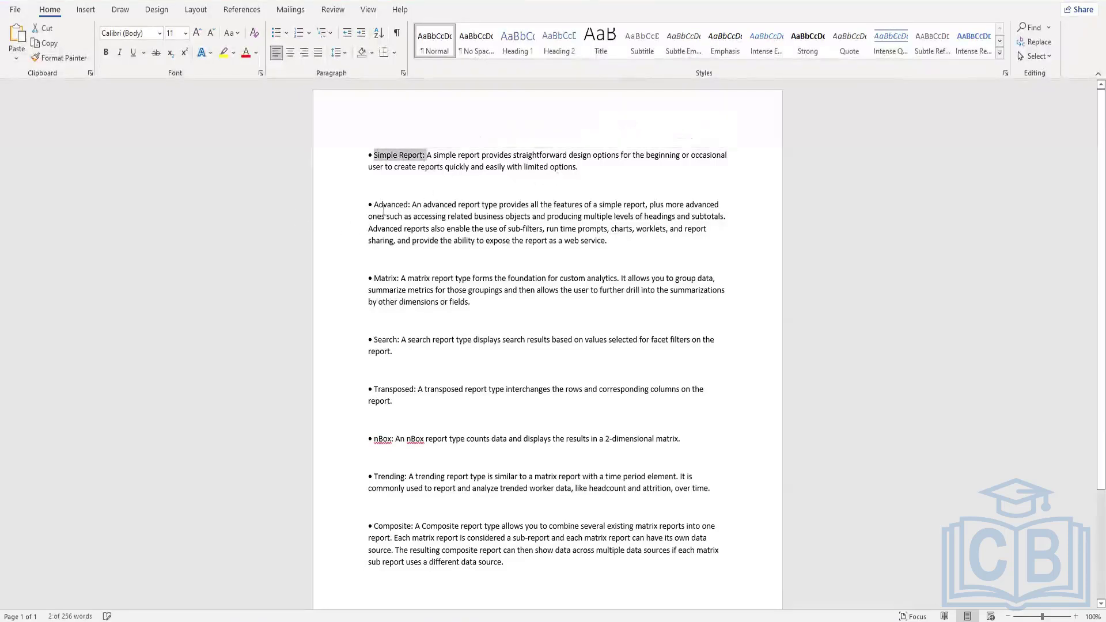
left_click_drag(374, 205, 410, 206)
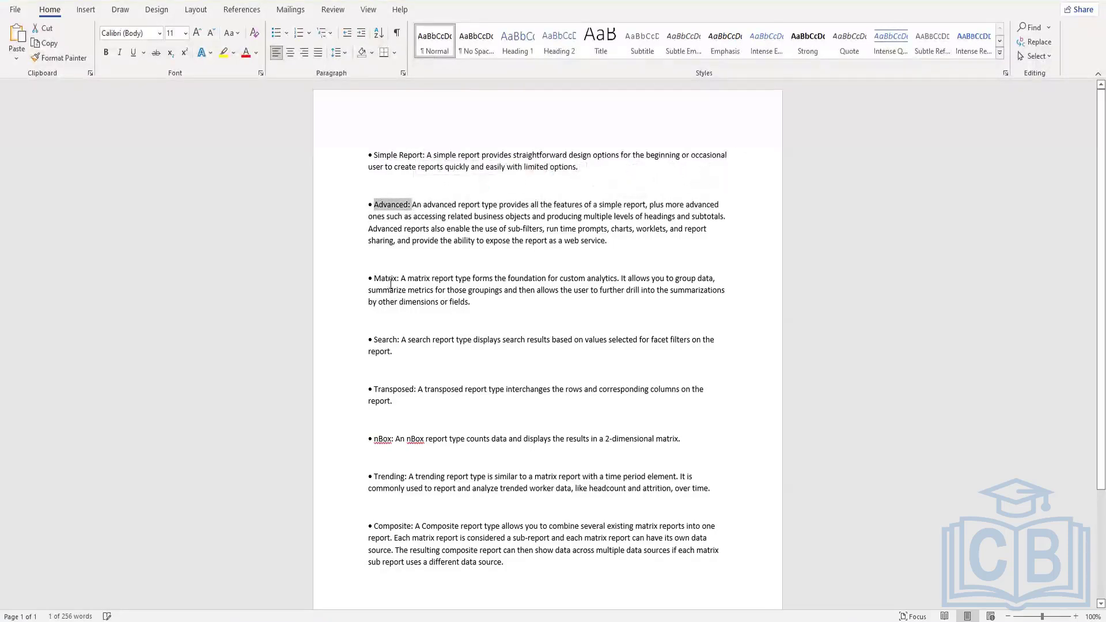
left_click_drag(373, 277, 393, 278)
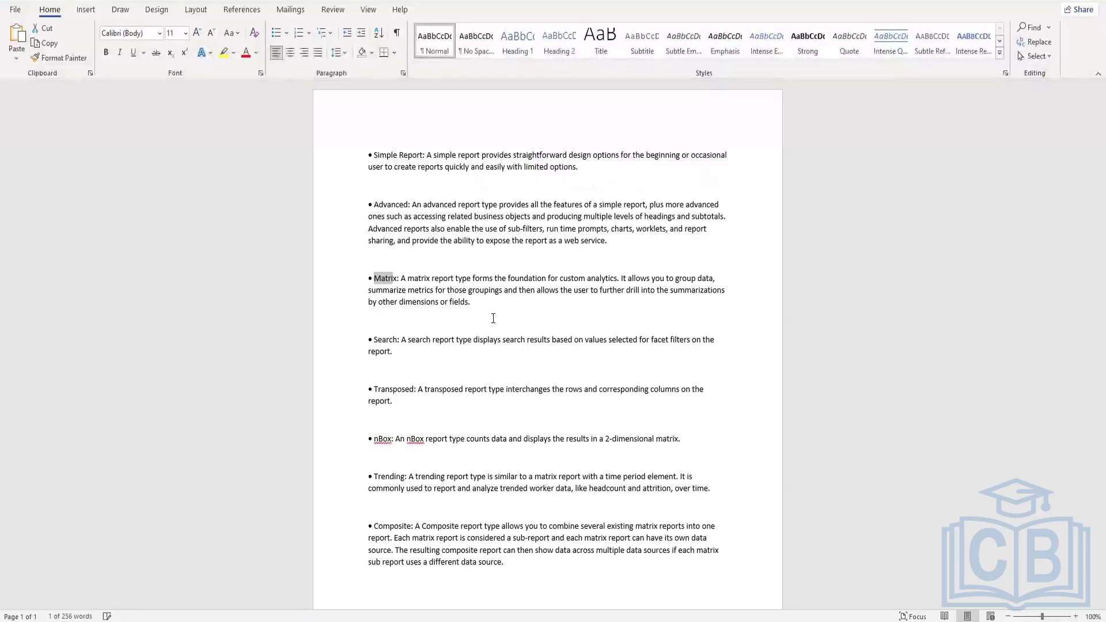
left_click_drag(405, 278, 620, 279)
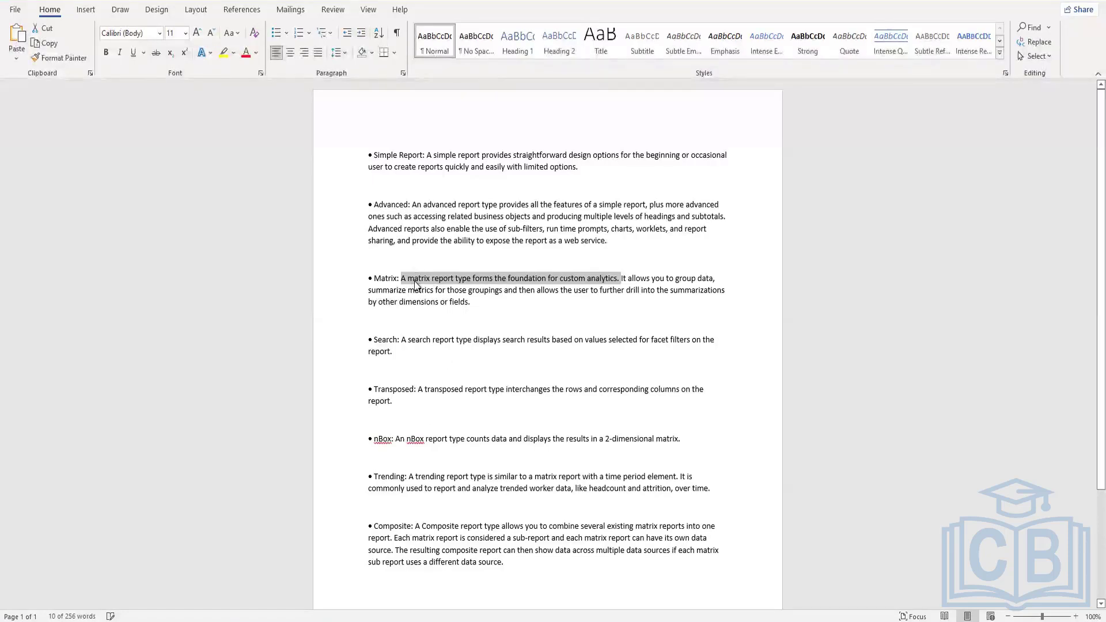
left_click(647, 290)
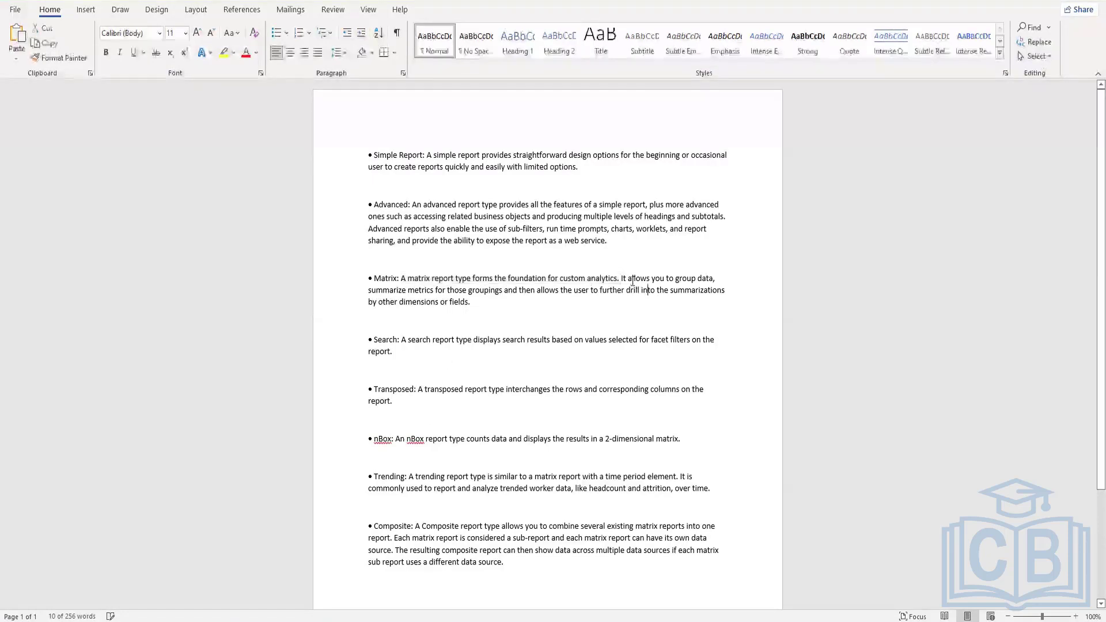
left_click_drag(622, 278, 713, 279)
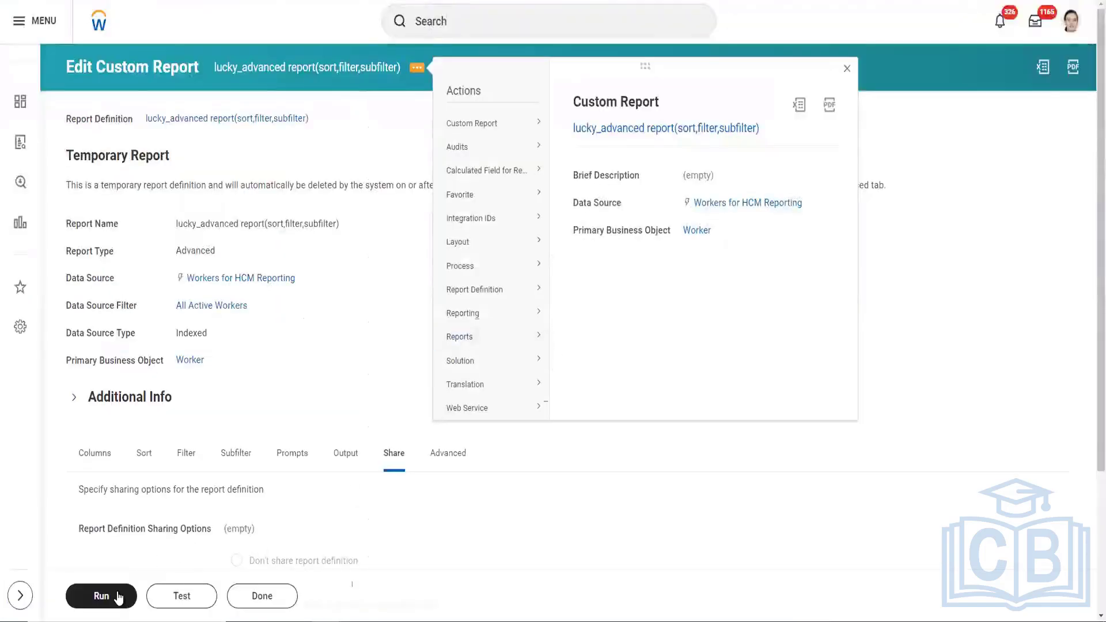
Switch to Workday, run the lucky_advanced report with blank prompts, and examine the first worker's row, highlighting the last name and employee ID
left_click(118, 596)
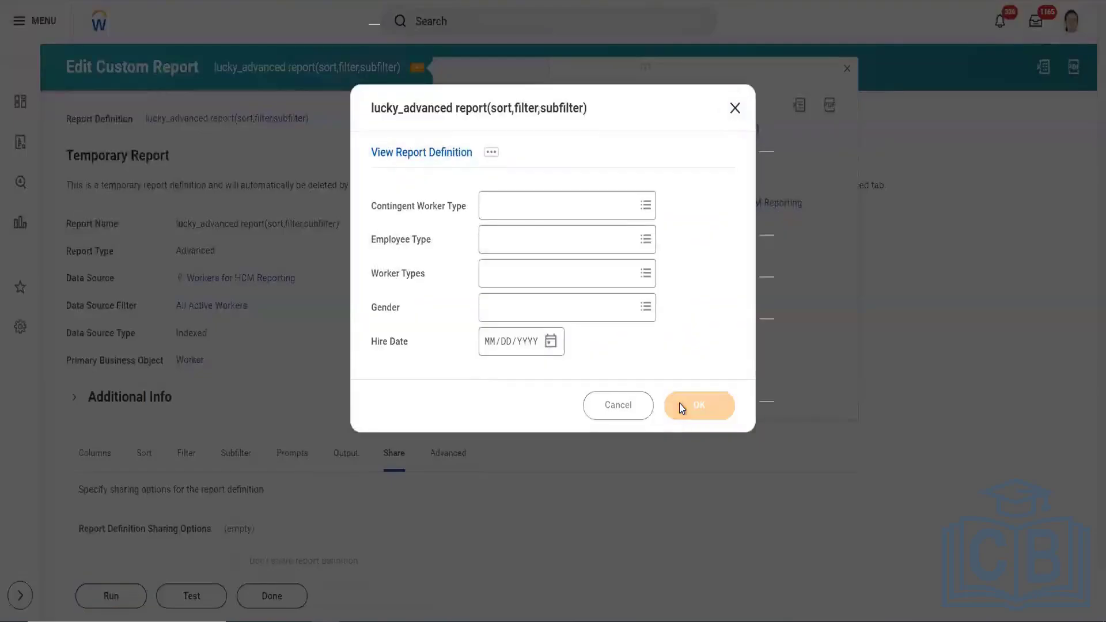
left_click(679, 404)
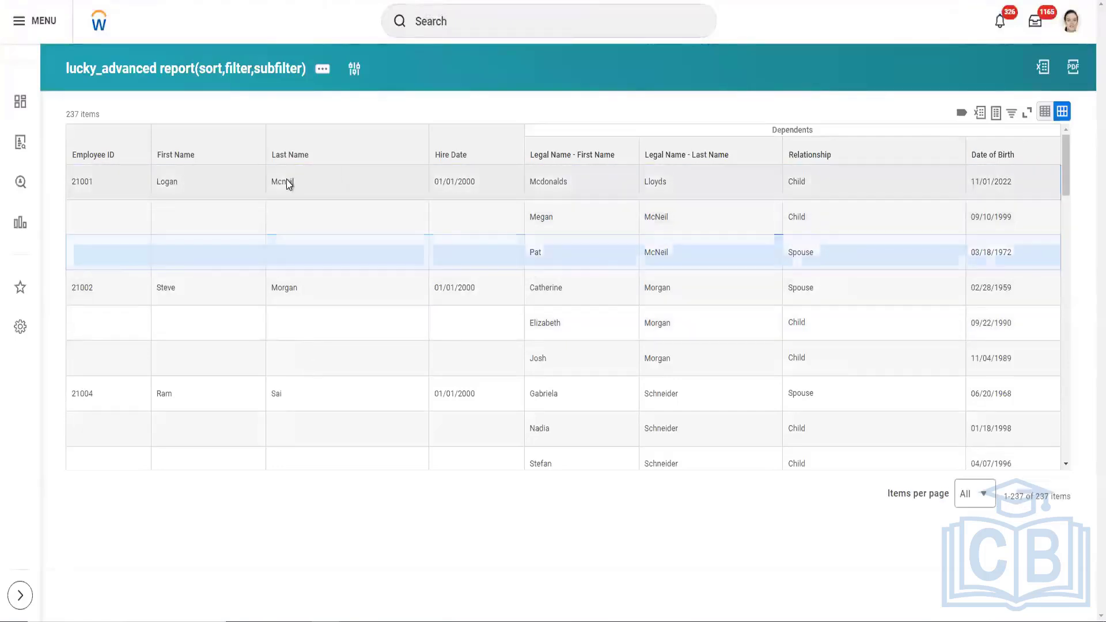
left_click(285, 181)
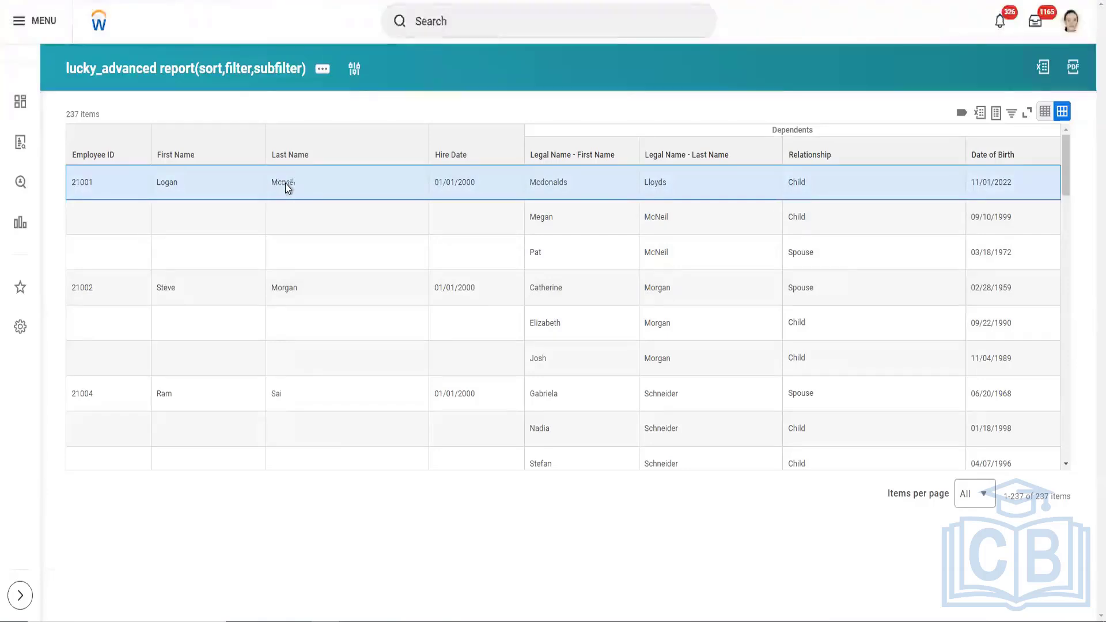
double_click(285, 183)
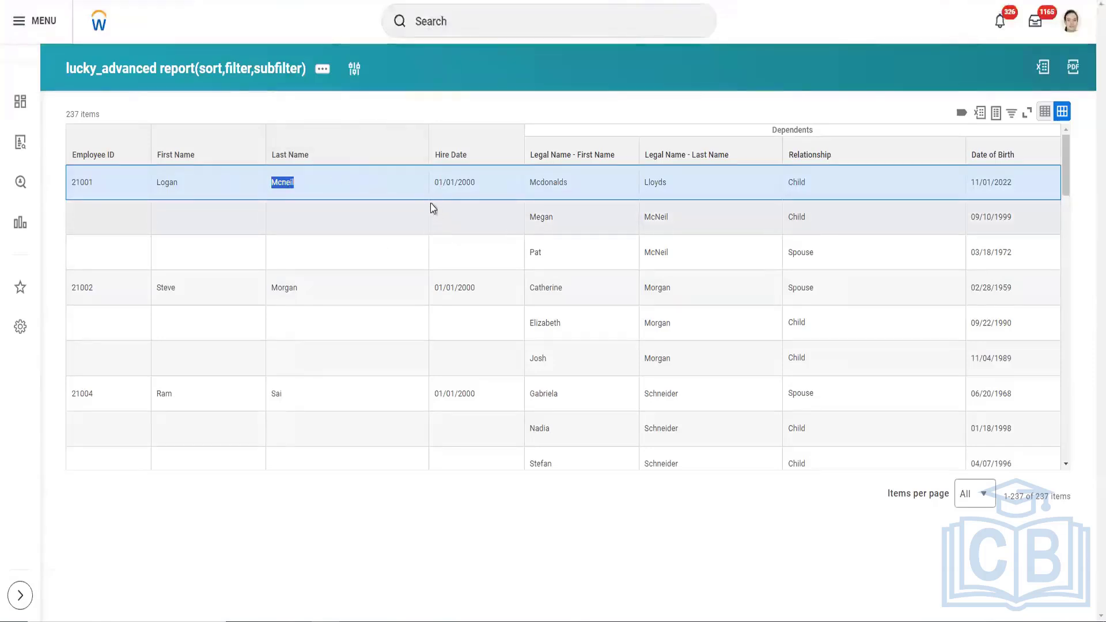
key("F5")
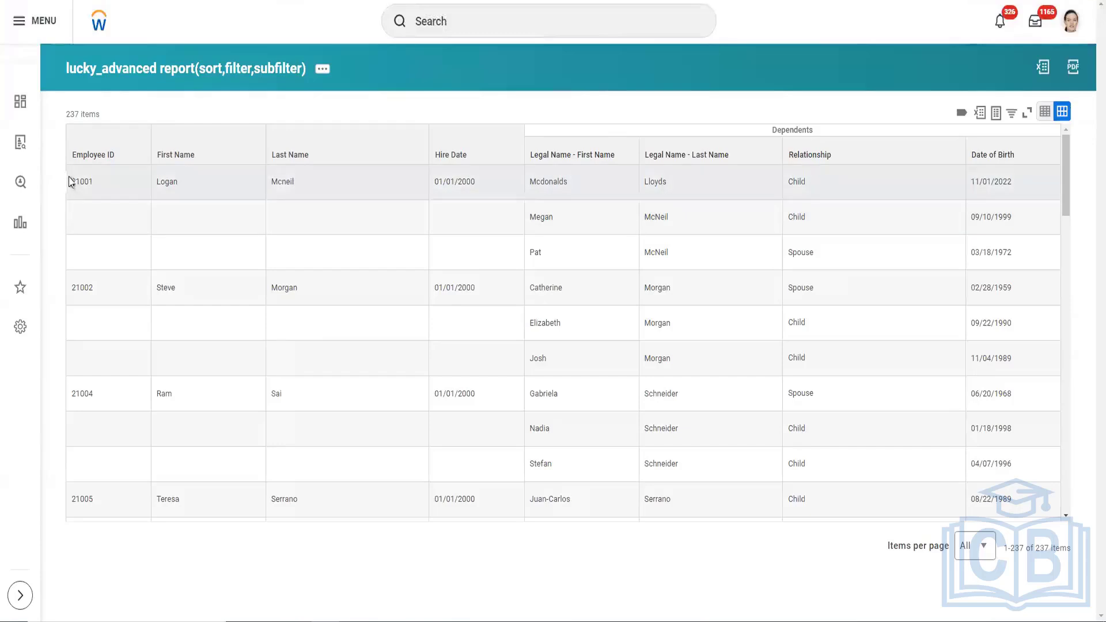
left_click_drag(70, 184, 92, 183)
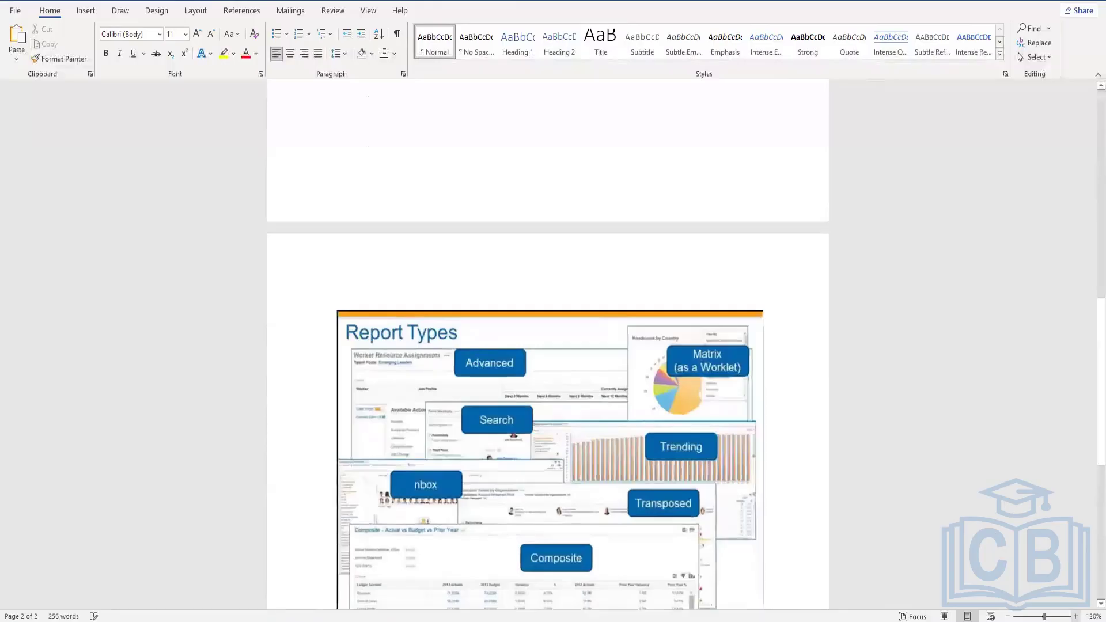
Switch to Word and examine the Report Types picture, from the Advanced example down to Composite
scroll(873, 401, "up", 5)
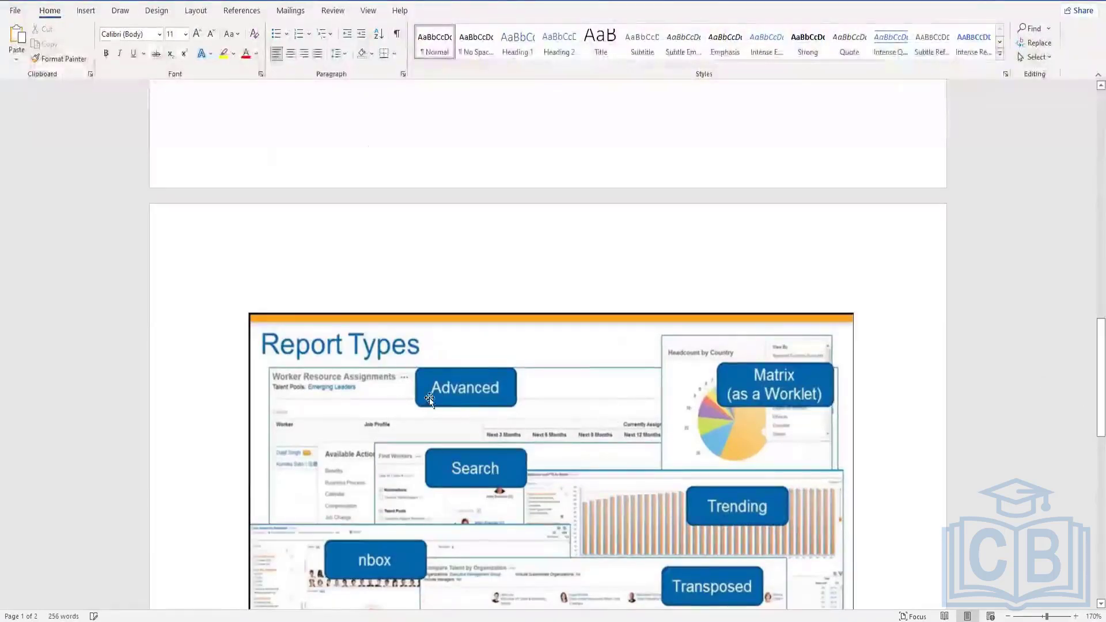
scroll(1085, 604, "down", 3)
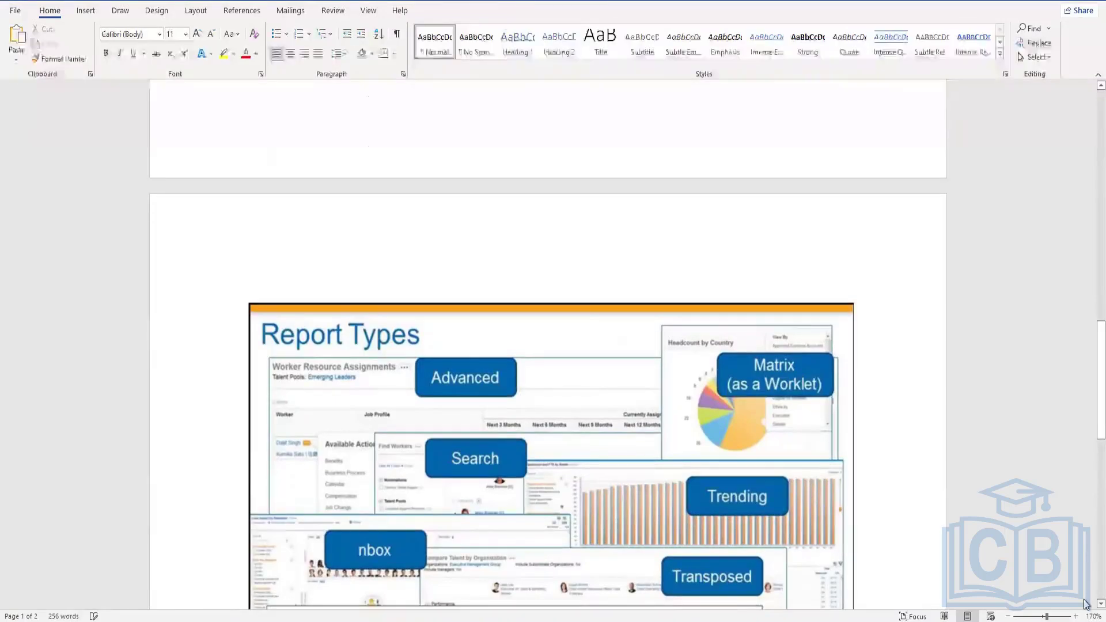
scroll(1085, 603, "down", 3)
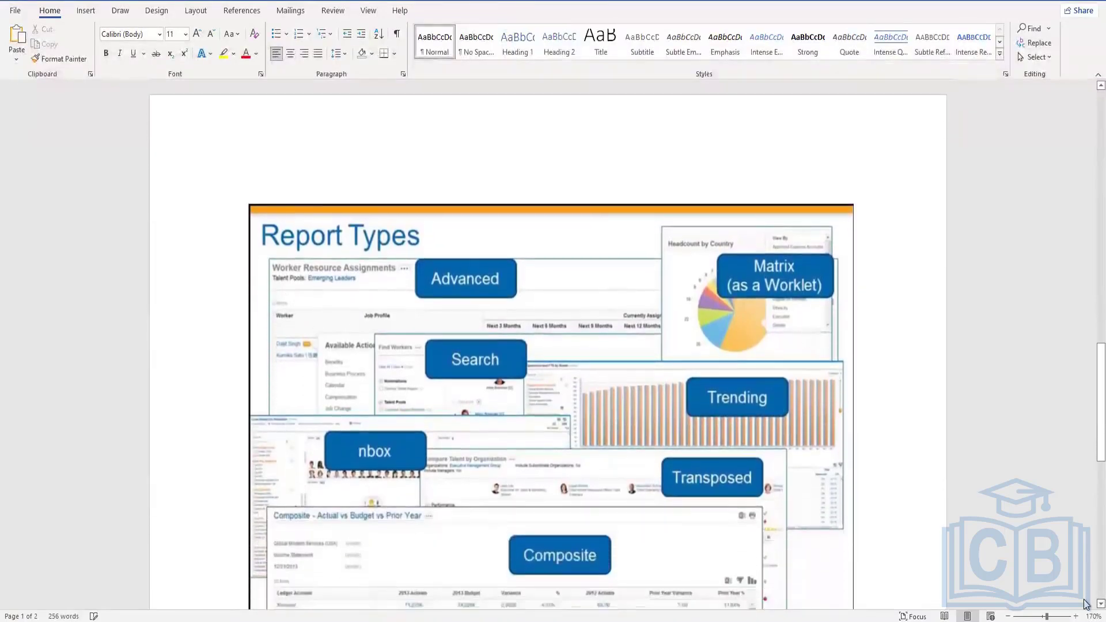
scroll(1085, 604, "down", 1)
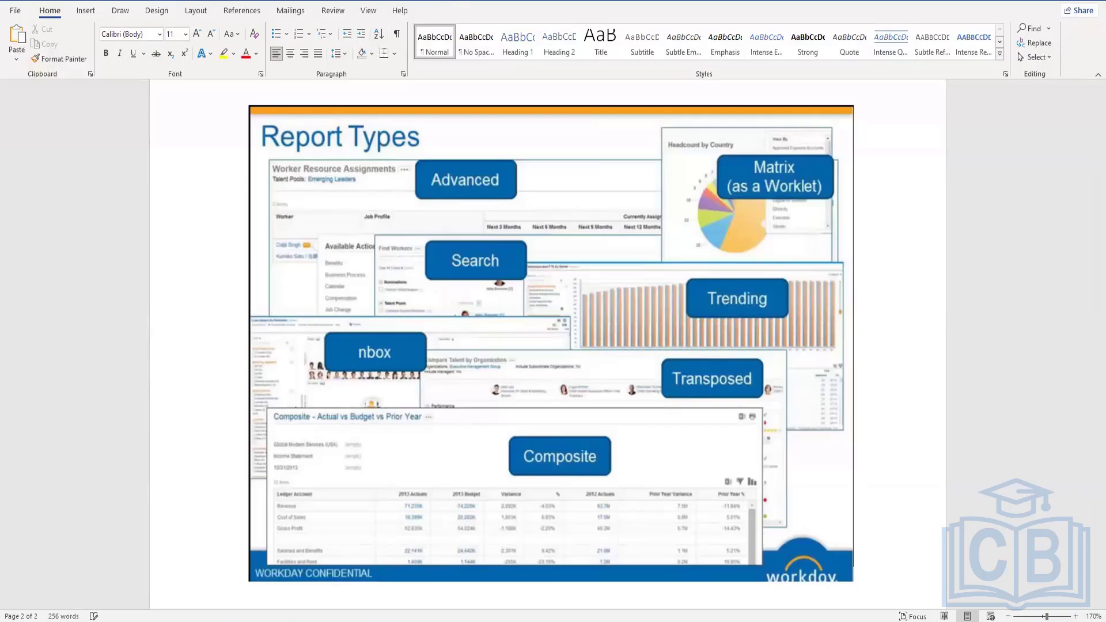
Switch to Workday, search for "fin work" and open the Find Workers report
left_click(330, 619)
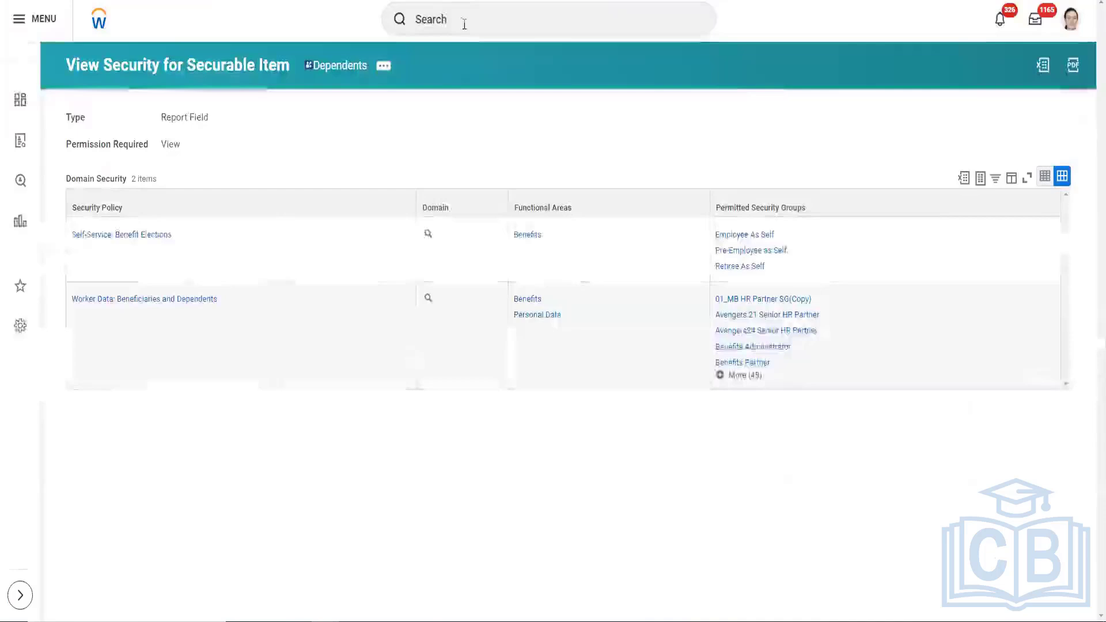
left_click(459, 23)
type("fi")
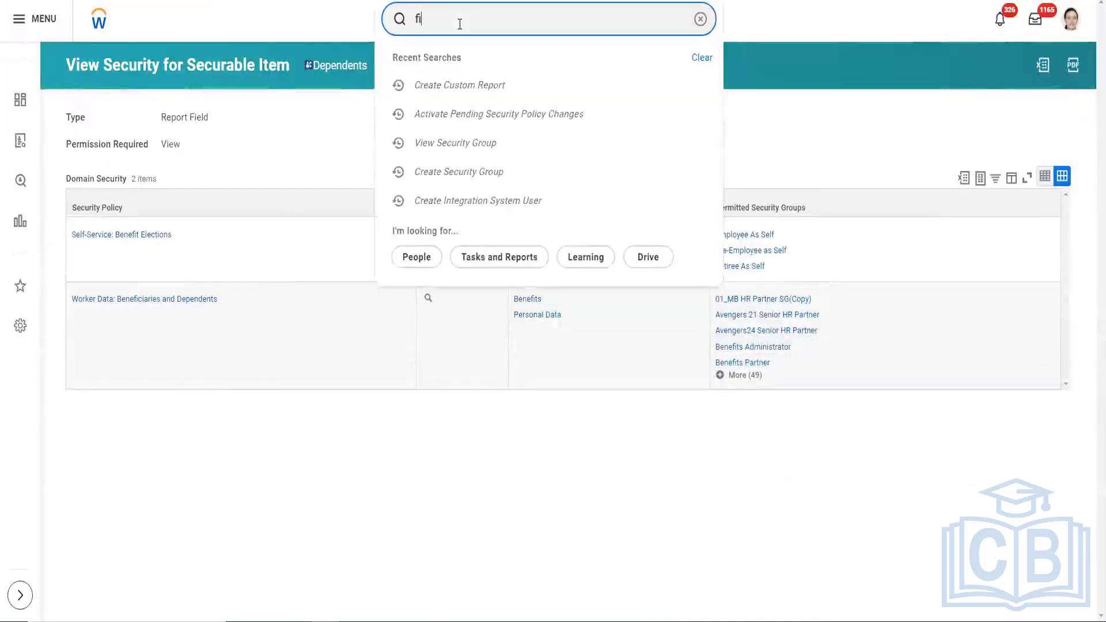
type("n work")
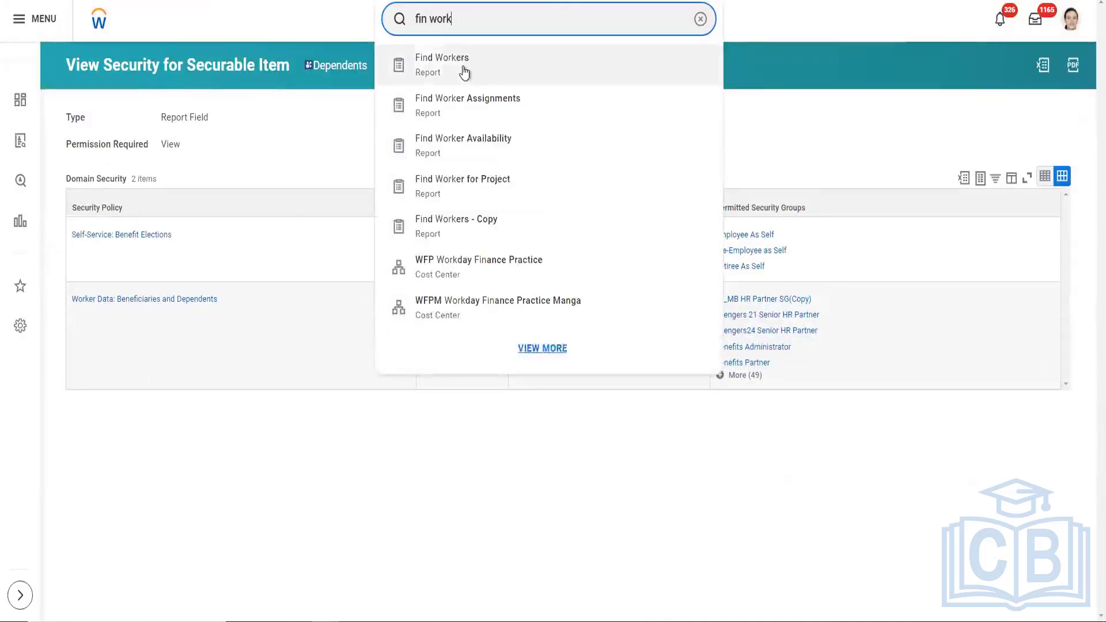
left_click(464, 69)
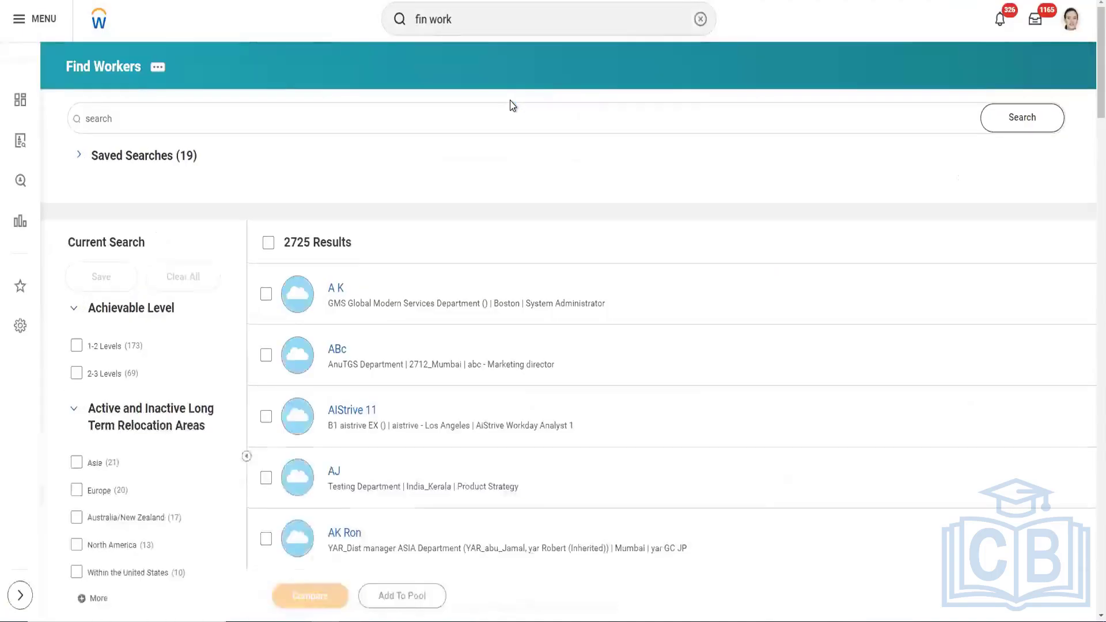
Examine the Find Workers results and the facet filters, from Achievable Level and relocation areas through Cost Center Hierarchy
scroll(227, 279, "down", 1)
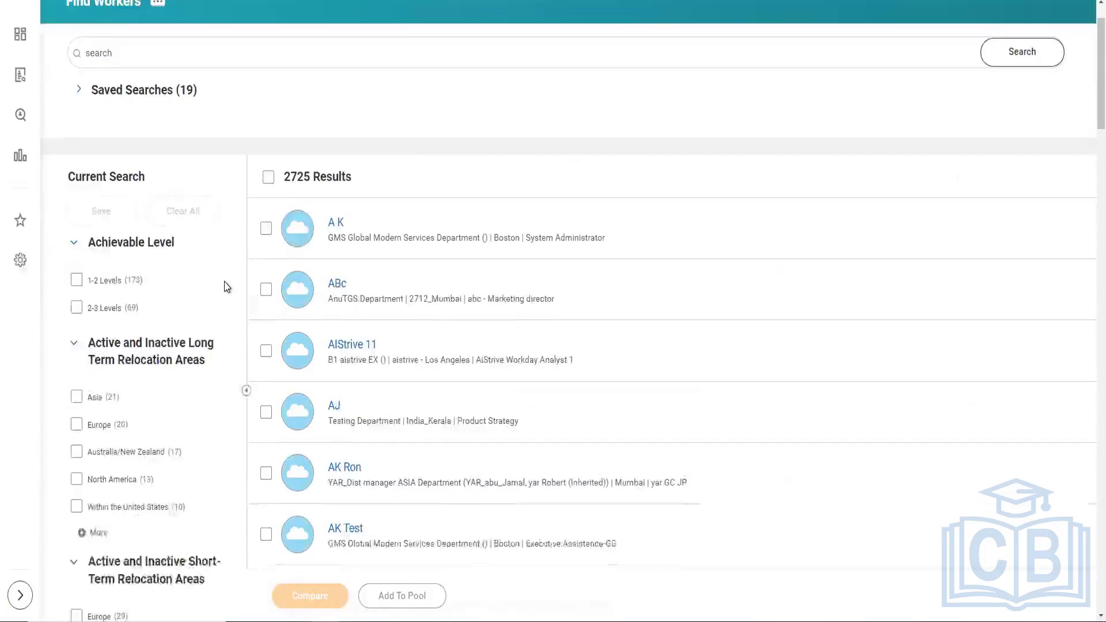
scroll(225, 285, "up", 1)
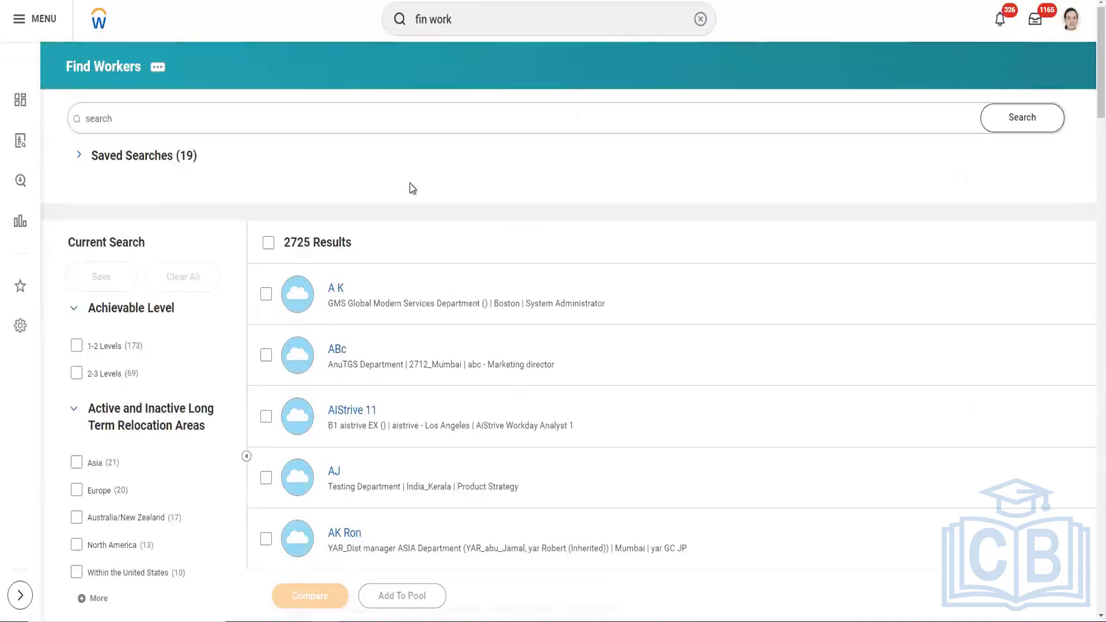
scroll(127, 353, "down", 2)
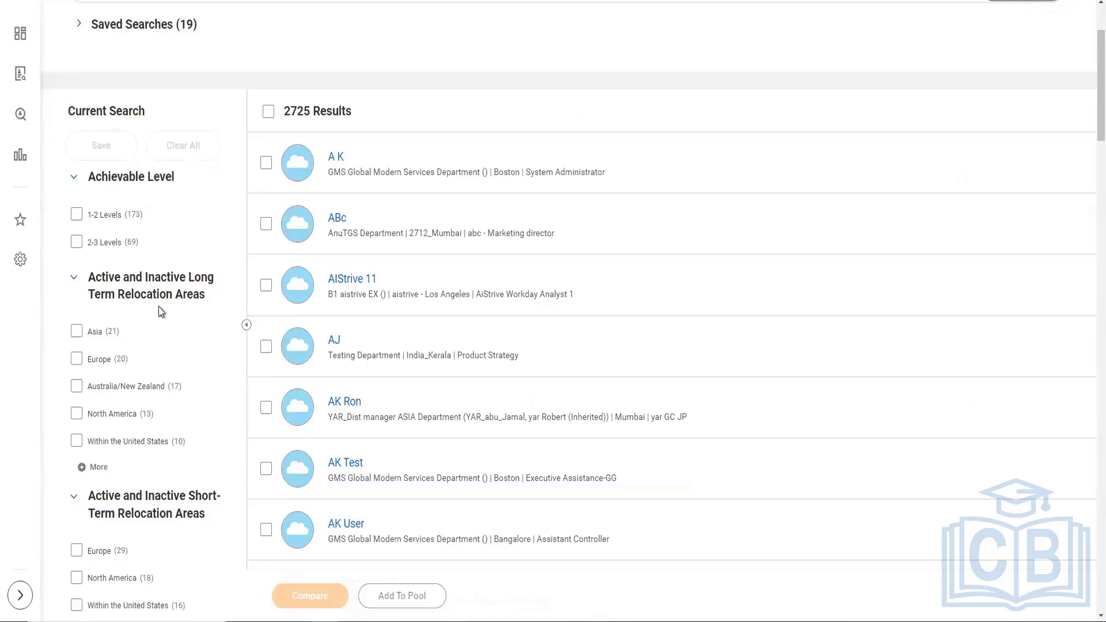
scroll(103, 288, "down", 1)
scroll(103, 305, "up", 3)
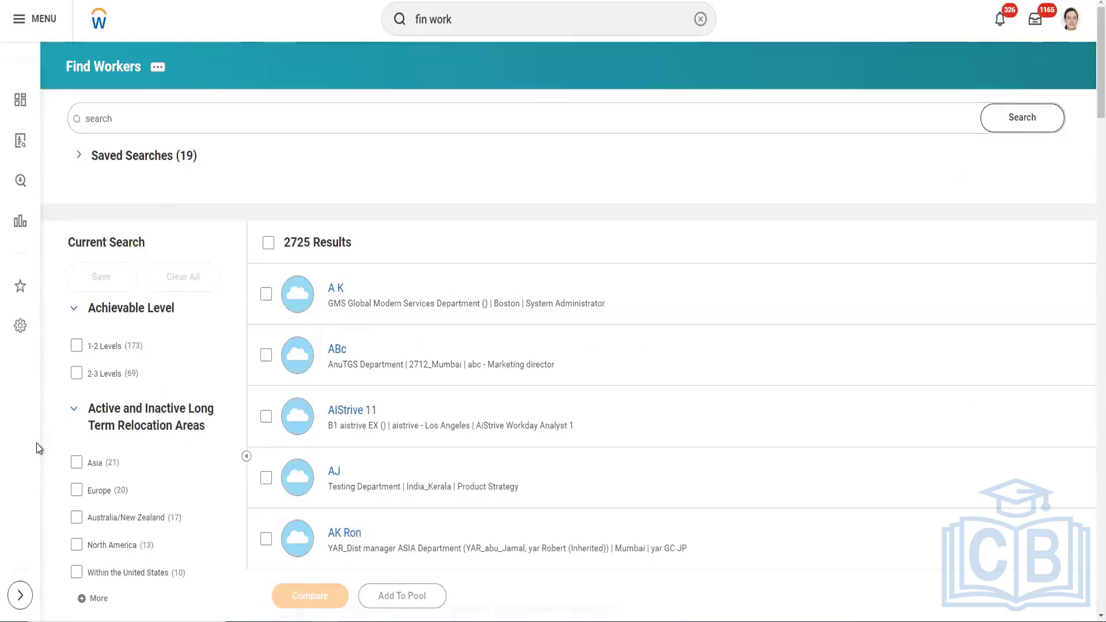
scroll(70, 451, "down", 1)
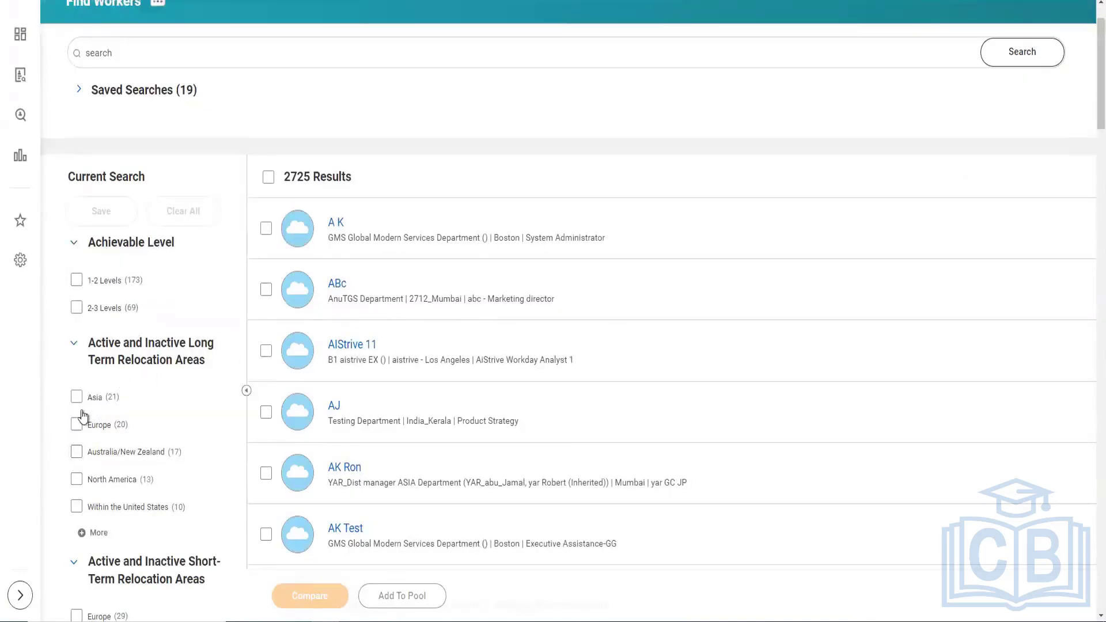
scroll(109, 417, "down", 2)
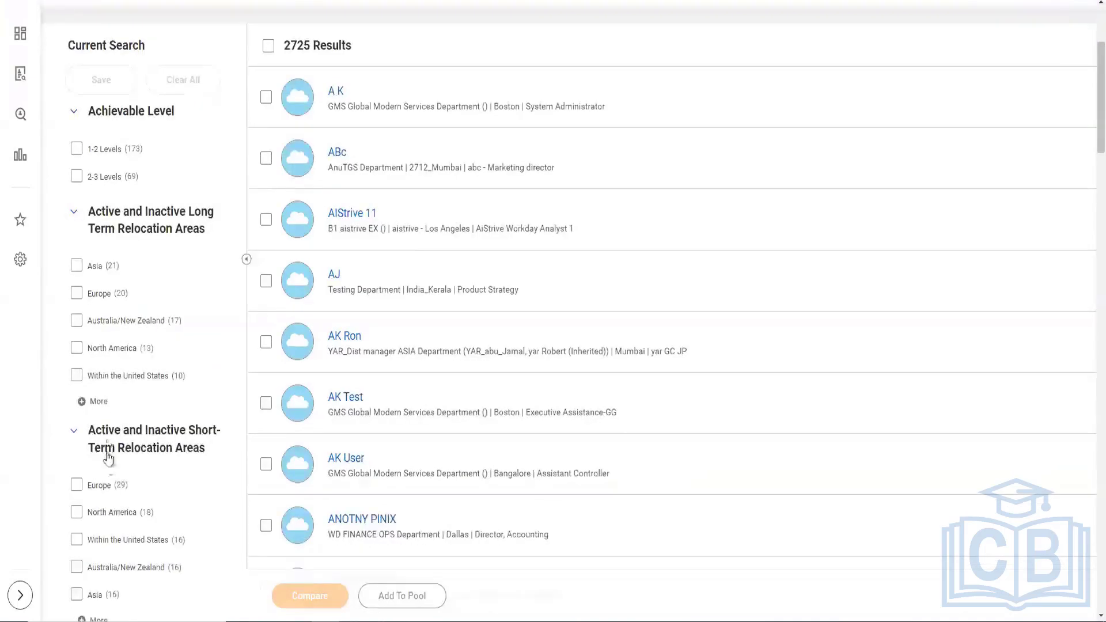
scroll(115, 511, "down", 7)
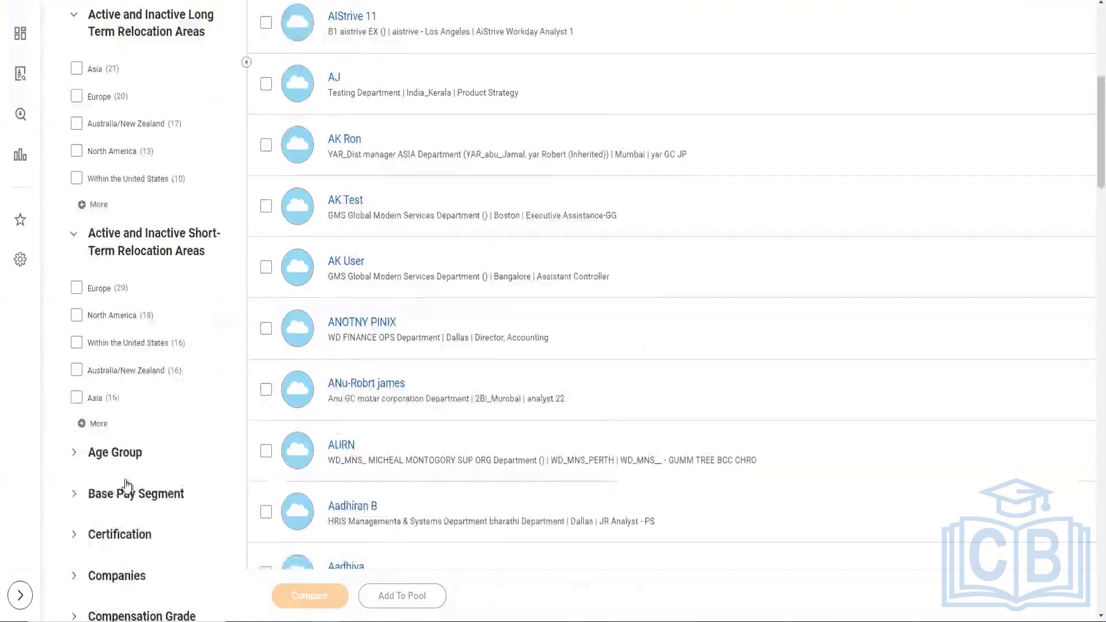
scroll(101, 502, "up", 3)
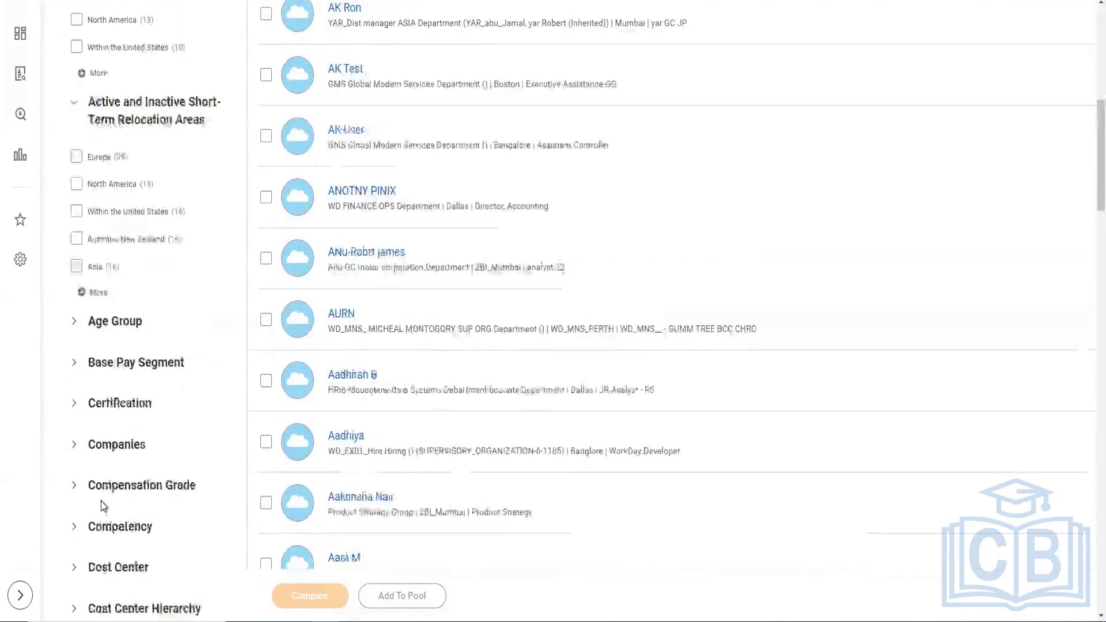
scroll(101, 504, "up", 6)
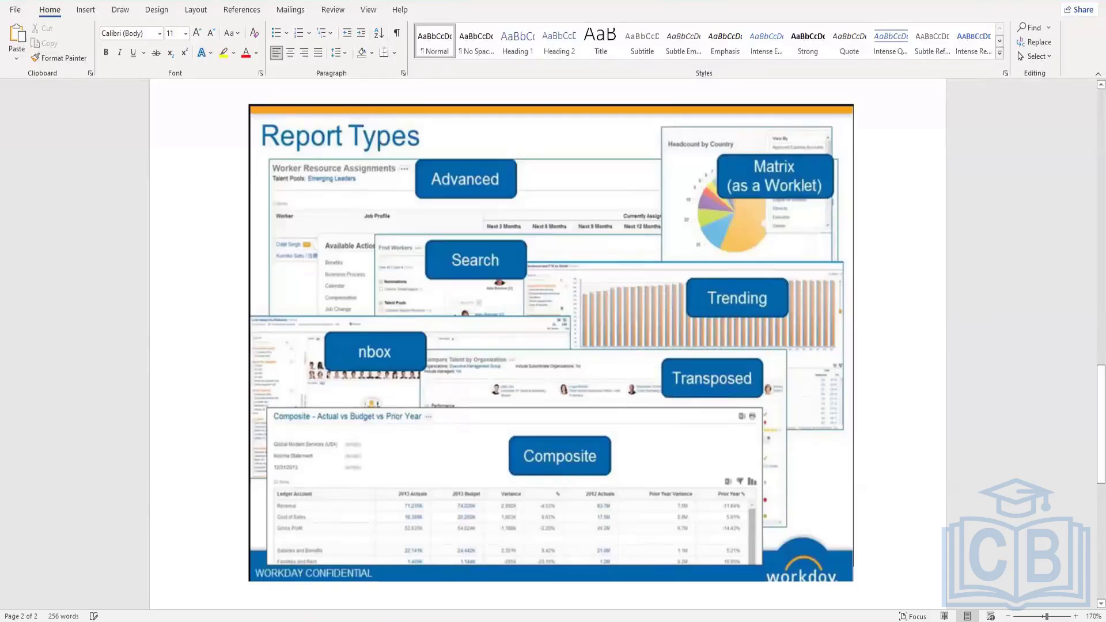
Switch to the Report workbook in Excel and paste a transposed copy of the D1-to-Gender row (I6:M6) at cell H19
scroll(545, 315, "up", 10)
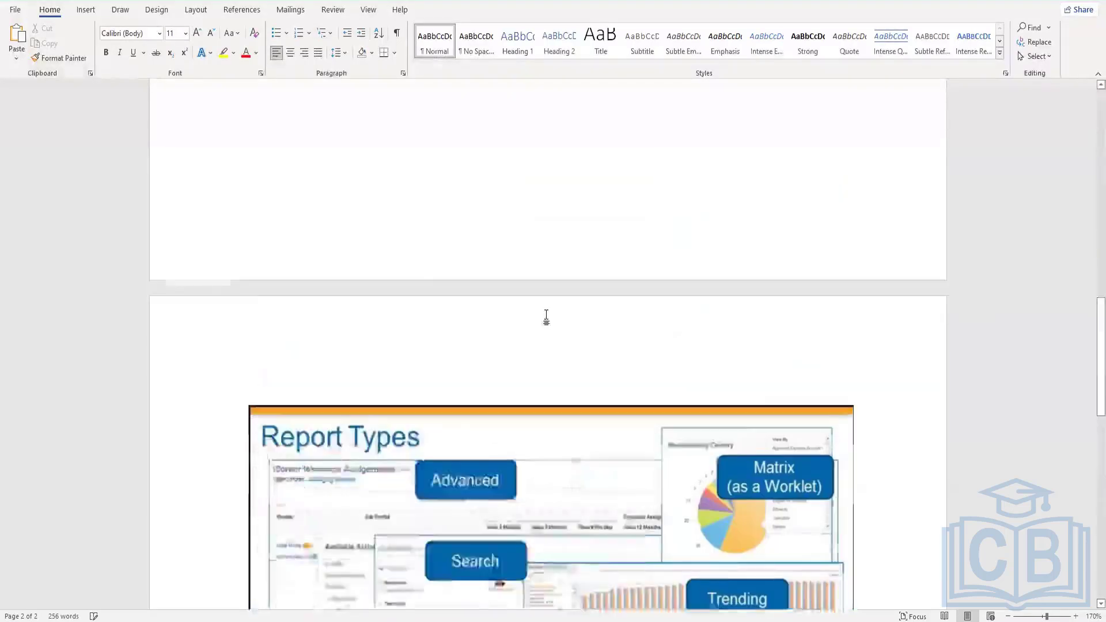
scroll(548, 319, "up", 3)
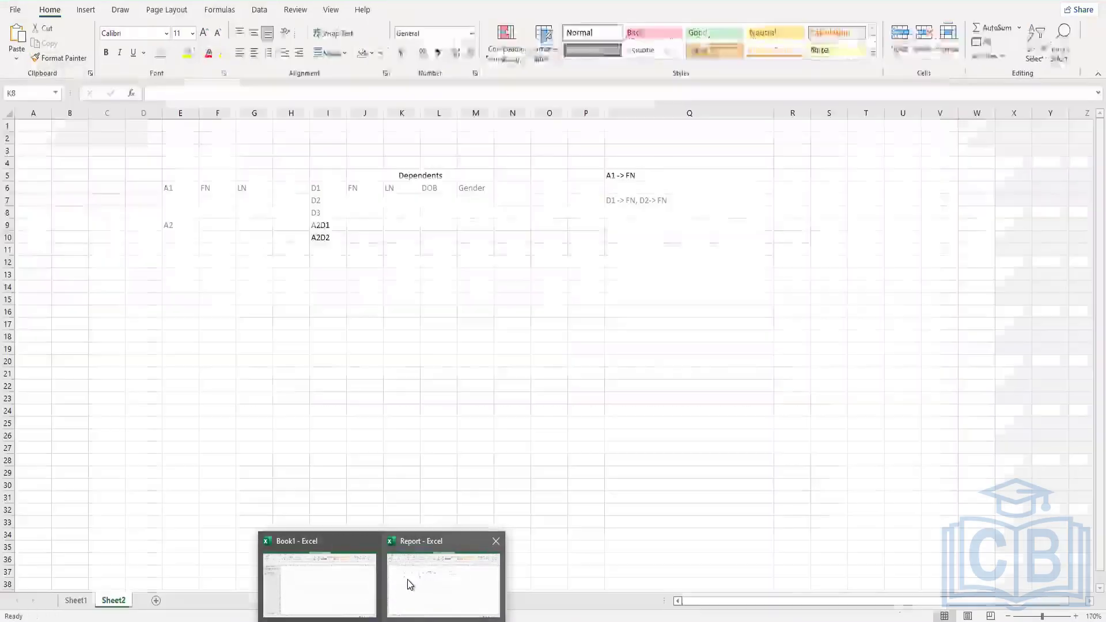
left_click(434, 579)
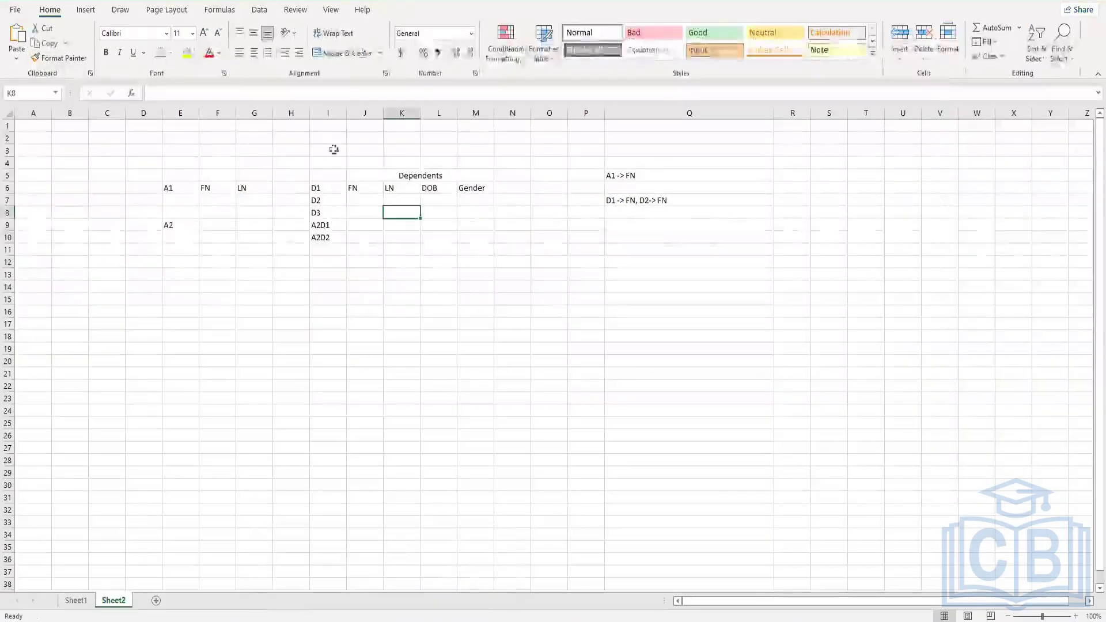
left_click(317, 188)
left_click_drag(429, 196, 476, 187)
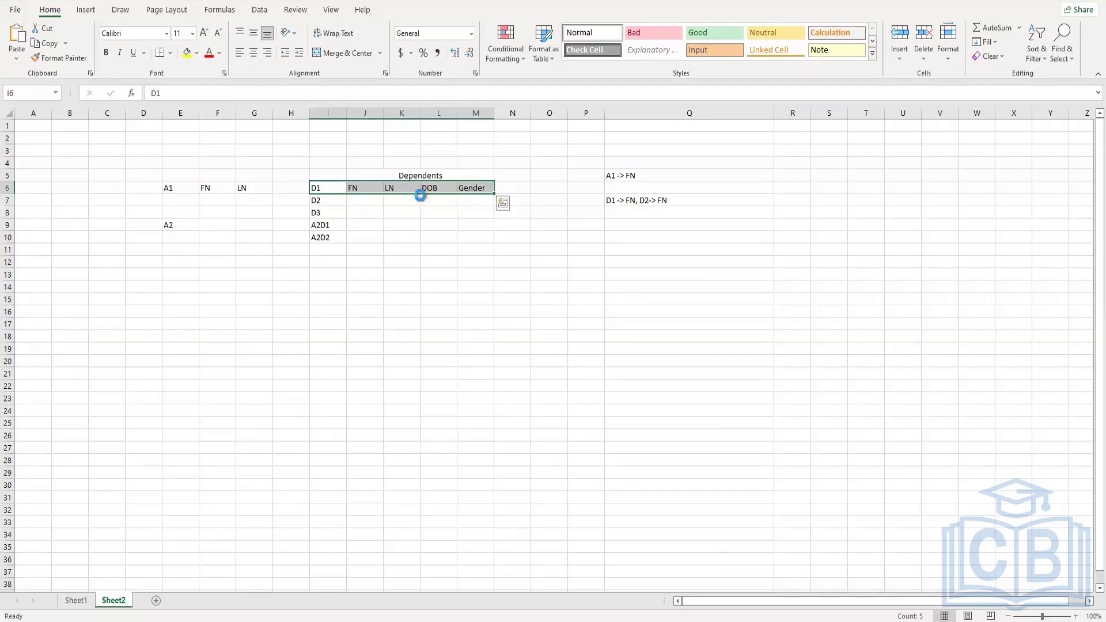
key("ctrl+c")
left_click(282, 350)
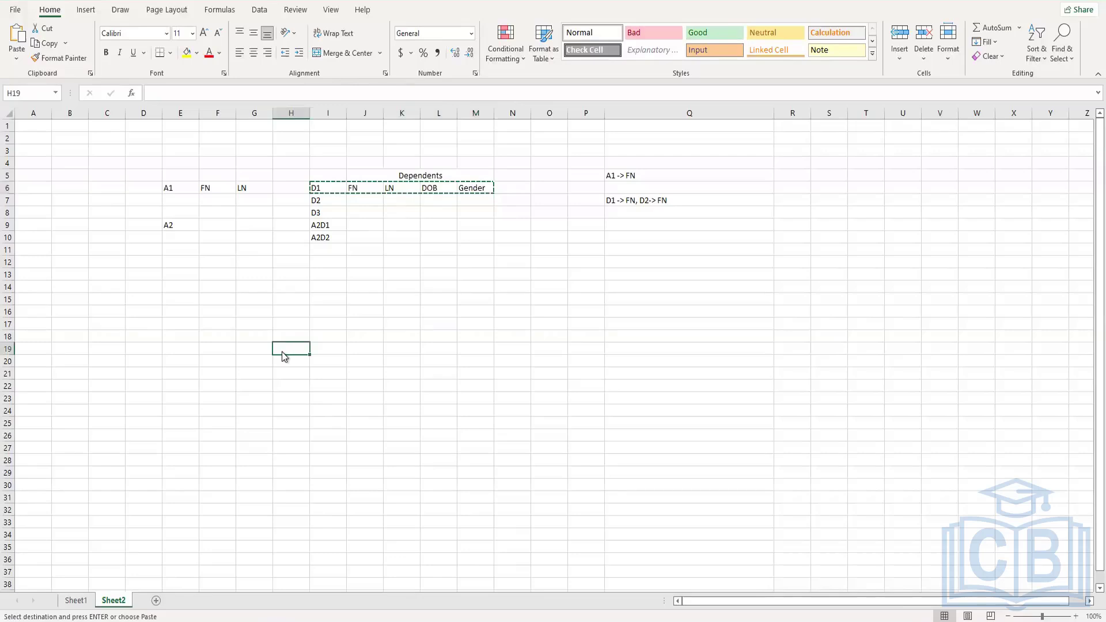
right_click(283, 352)
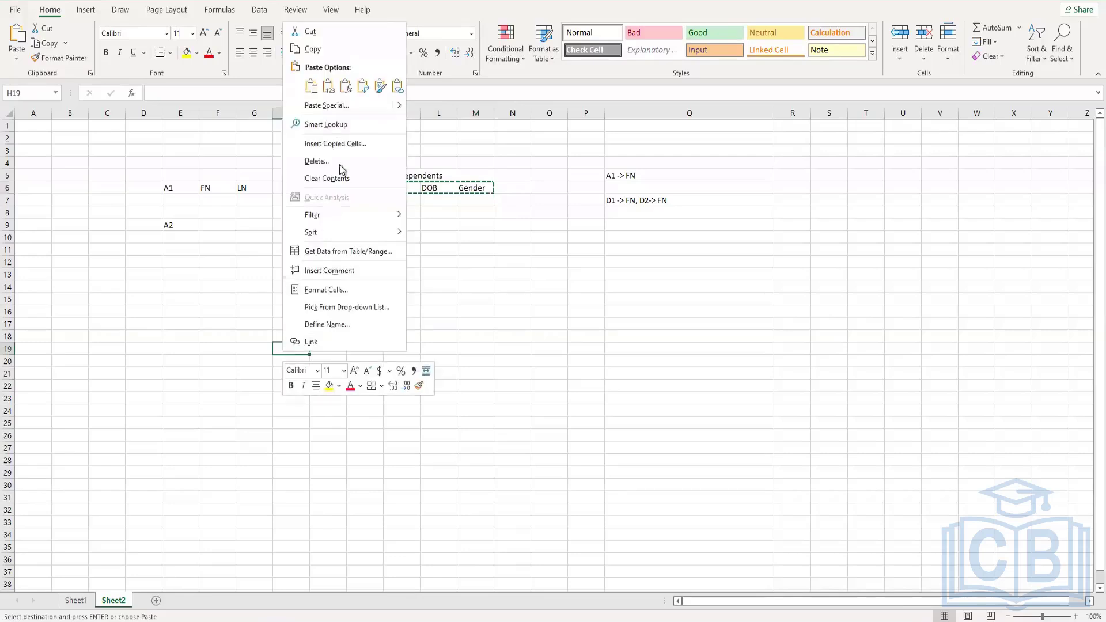
left_click(345, 87)
Compare the original D1-to-Gender row with its transposed column, highlighting H19:H24
left_click(335, 359)
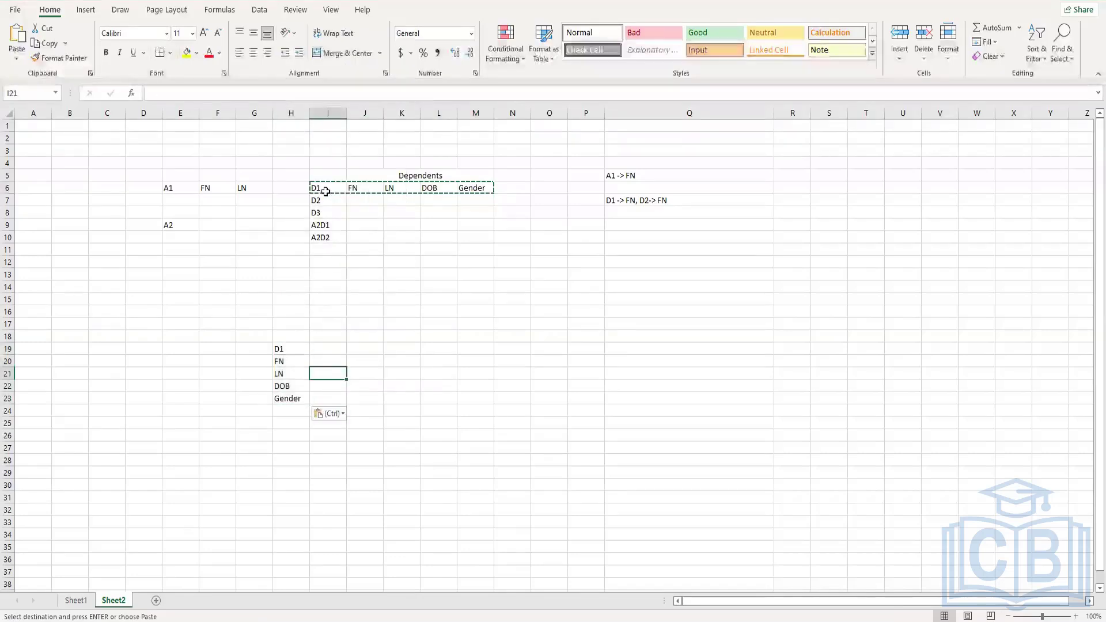
left_click(284, 349)
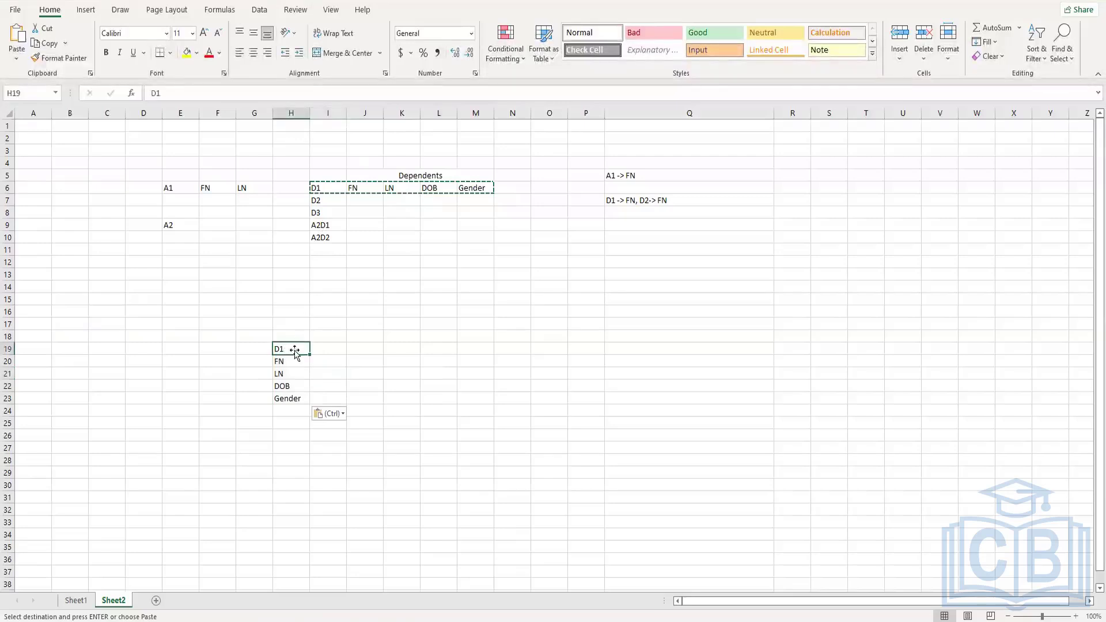
left_click_drag(292, 347, 288, 412)
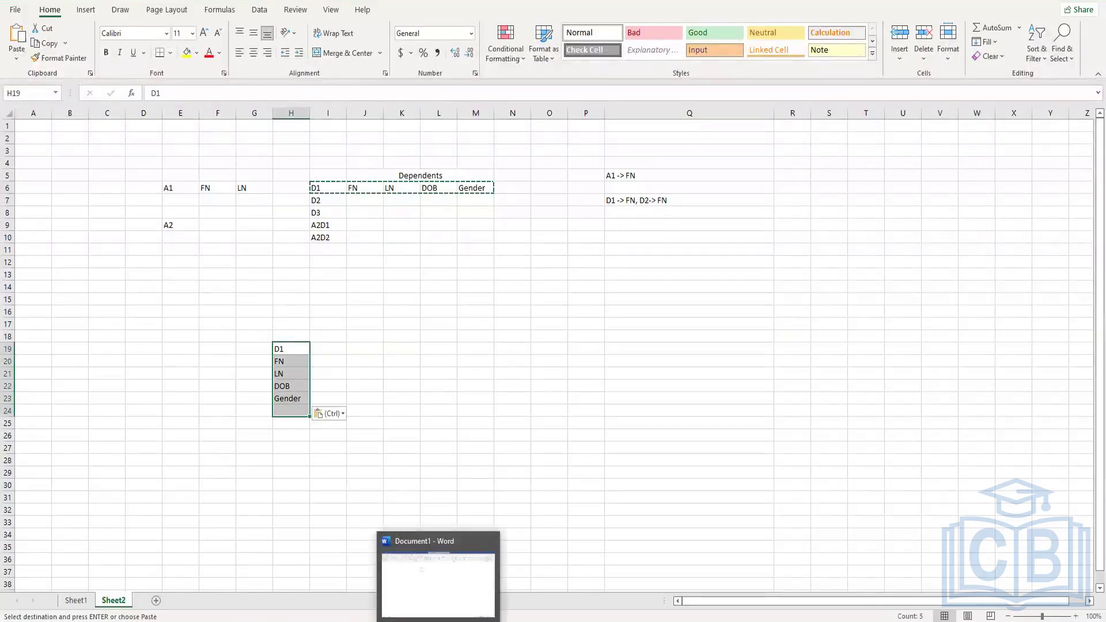
Switch to Word and examine the nBox, Trending and Composite descriptions alongside their examples in the Report Types picture
left_click(439, 620)
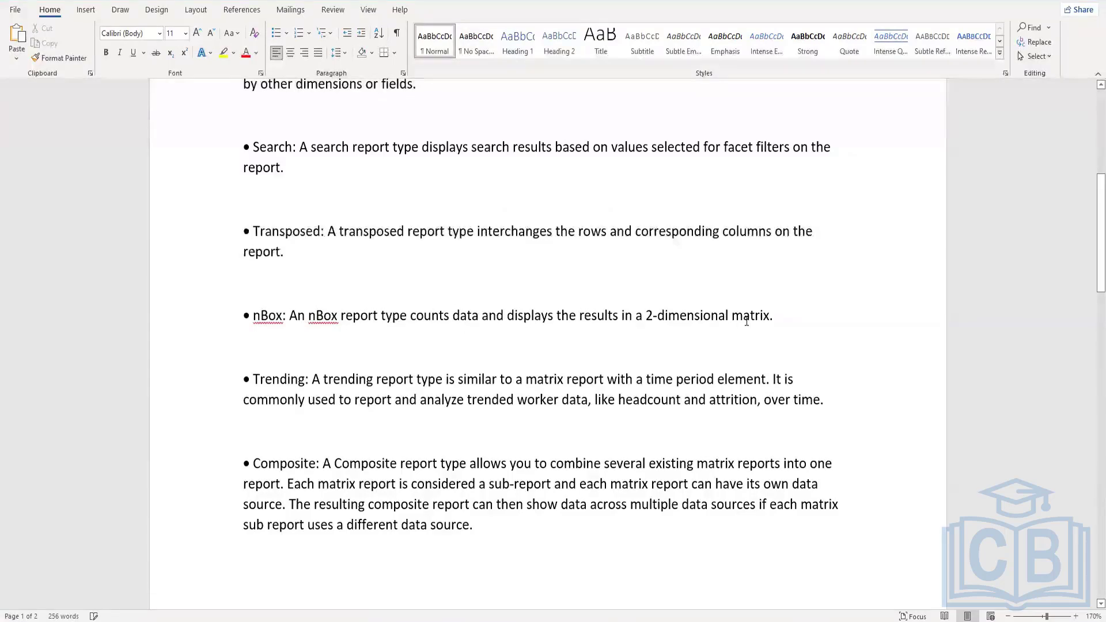
scroll(467, 507, "down", 4)
scroll(466, 507, "down", 5)
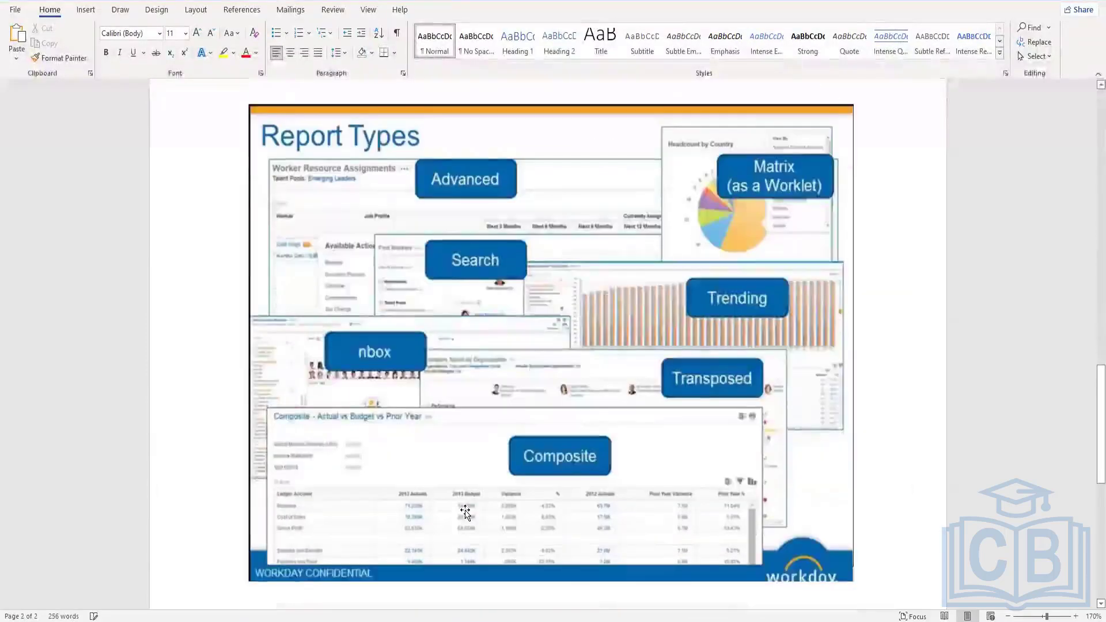
scroll(465, 512, "down", 1)
scroll(466, 513, "down", 1)
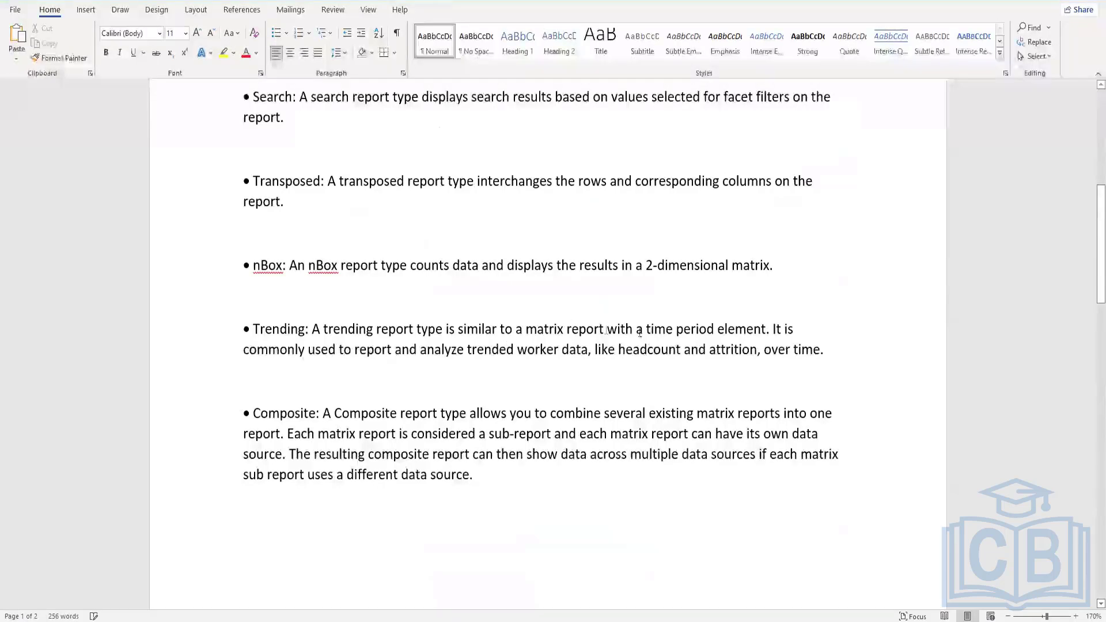
scroll(731, 353, "down", 1)
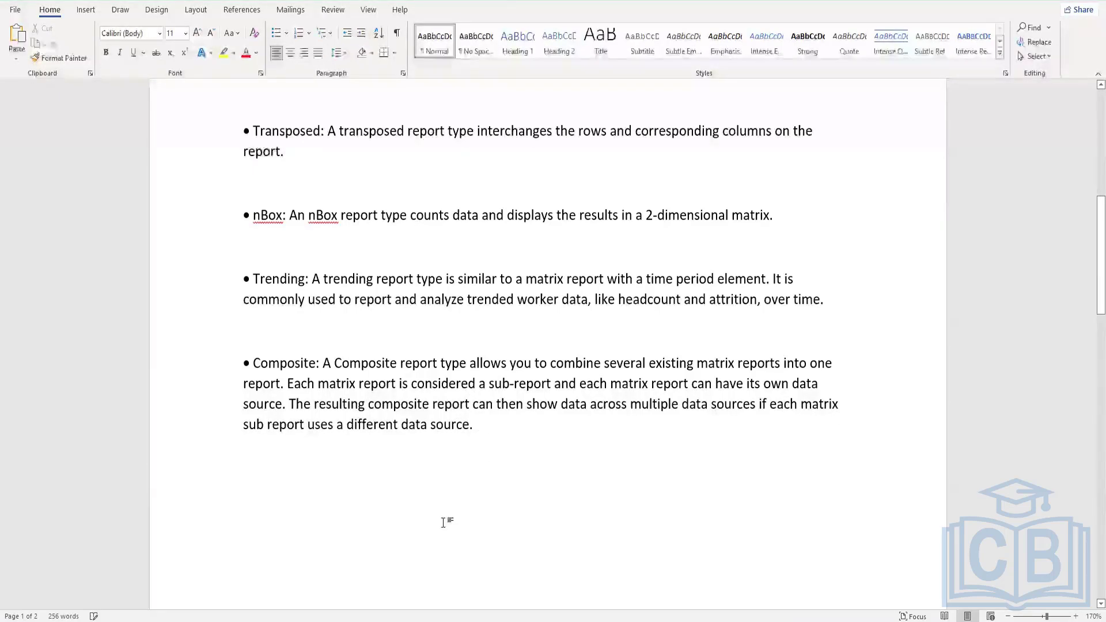
scroll(413, 506, "down", 4)
scroll(417, 506, "down", 9)
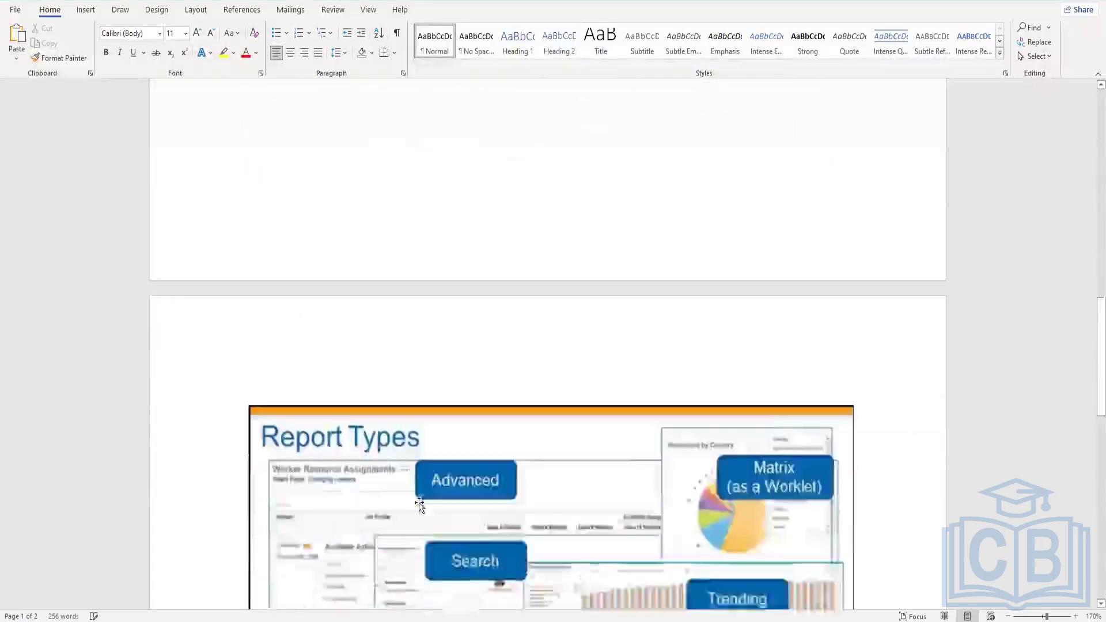
scroll(454, 485, "down", 1)
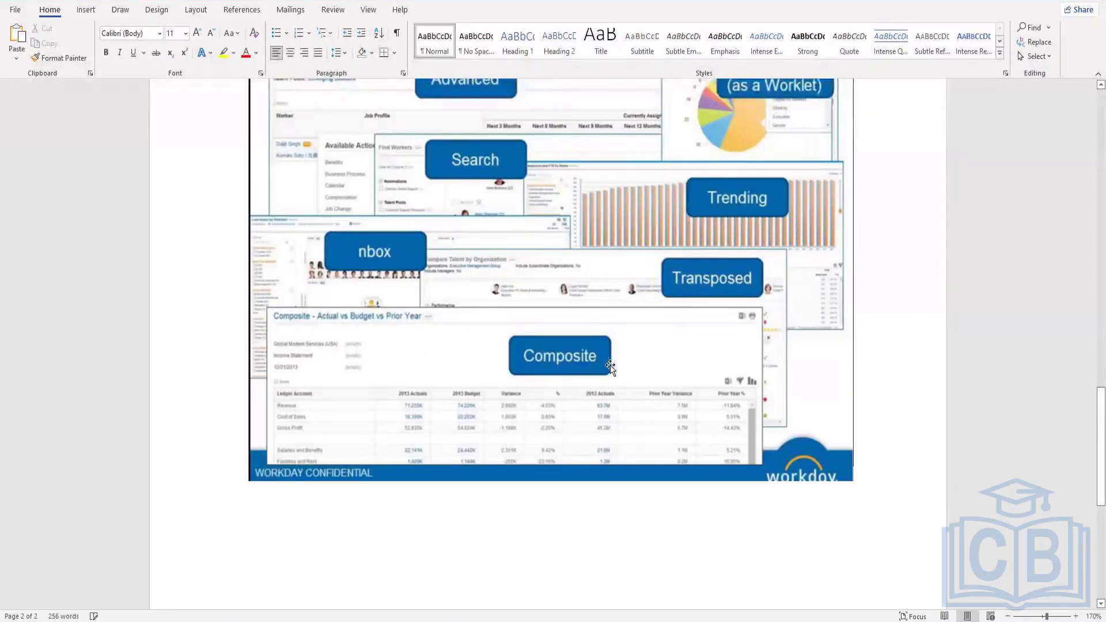
scroll(612, 366, "up", 1)
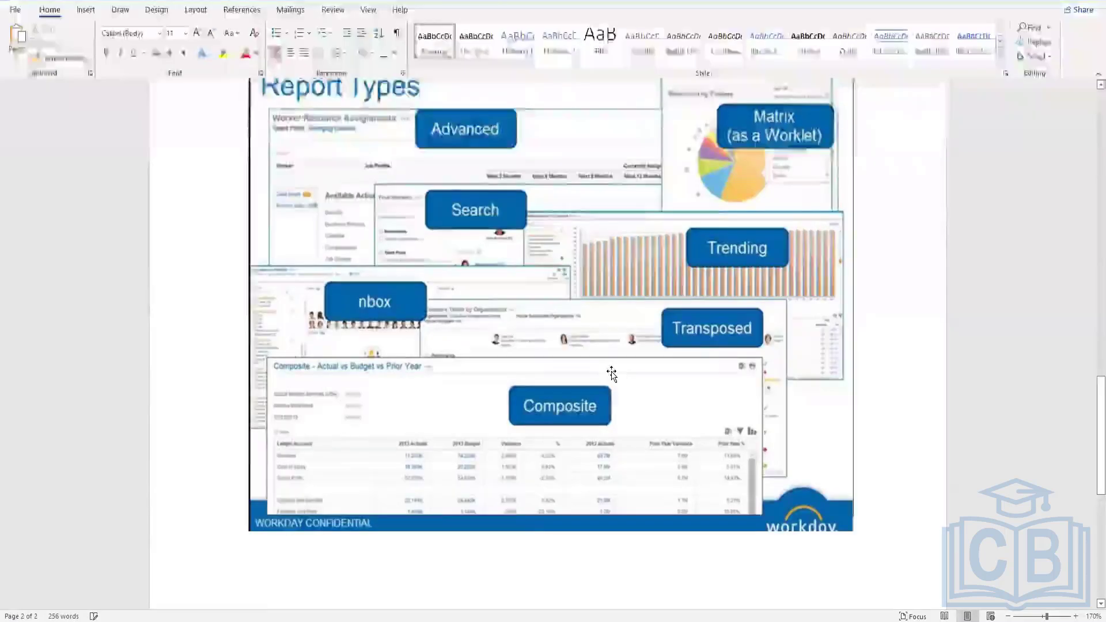
Review the document from the Simple Report description at its beginning down to the Report Types picture
scroll(612, 368, "up", 2)
scroll(611, 373, "up", 20)
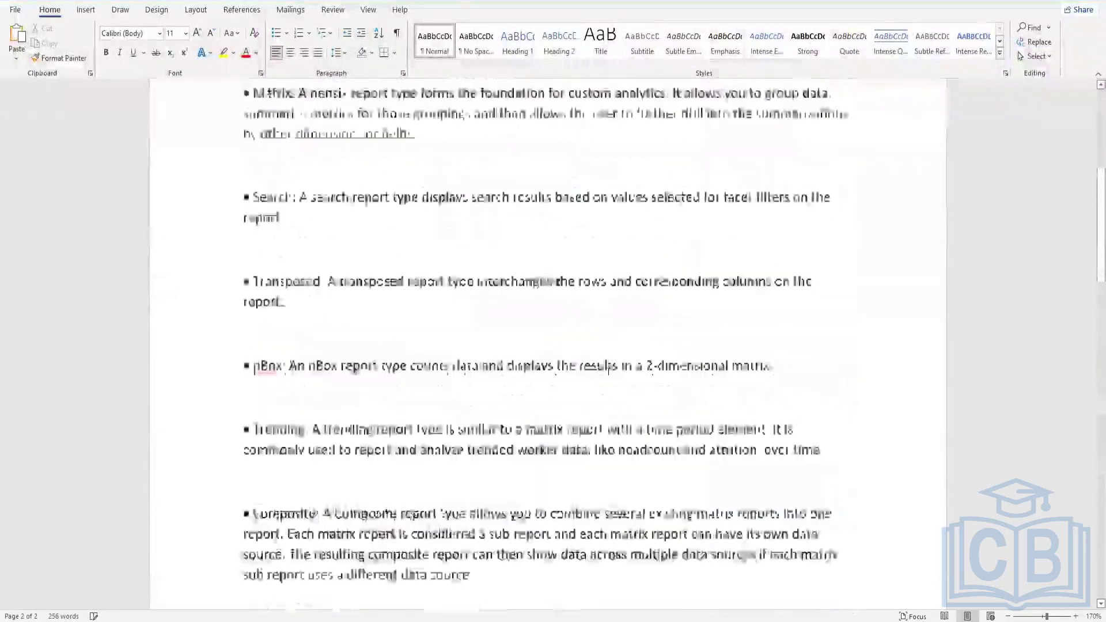
scroll(476, 312, "up", 4)
scroll(476, 311, "down", 3)
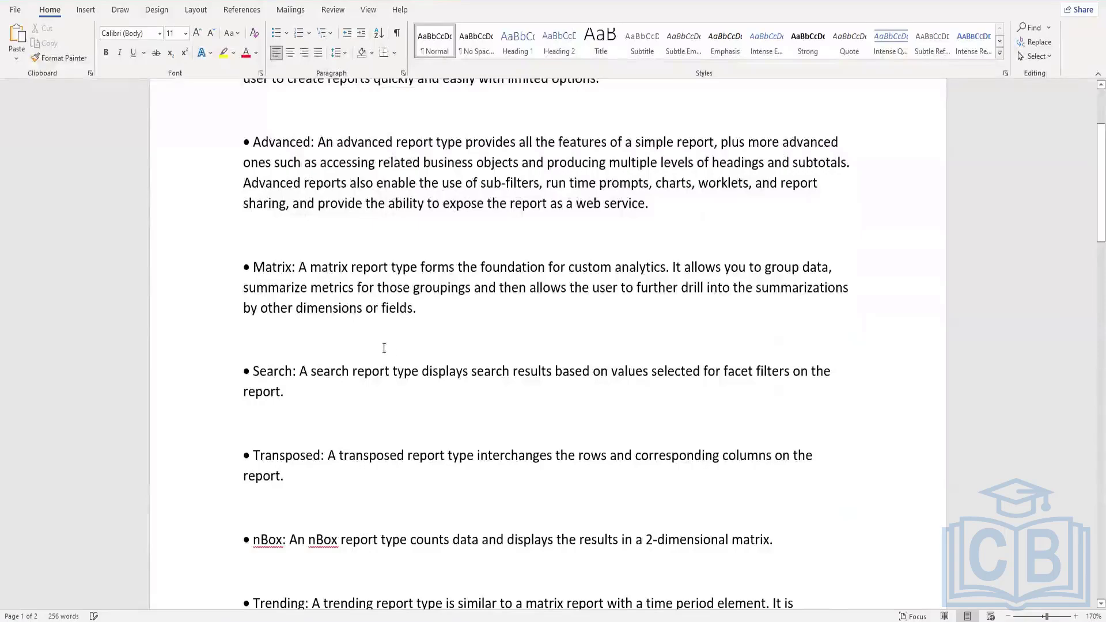
scroll(409, 363, "up", 3)
scroll(409, 365, "down", 12)
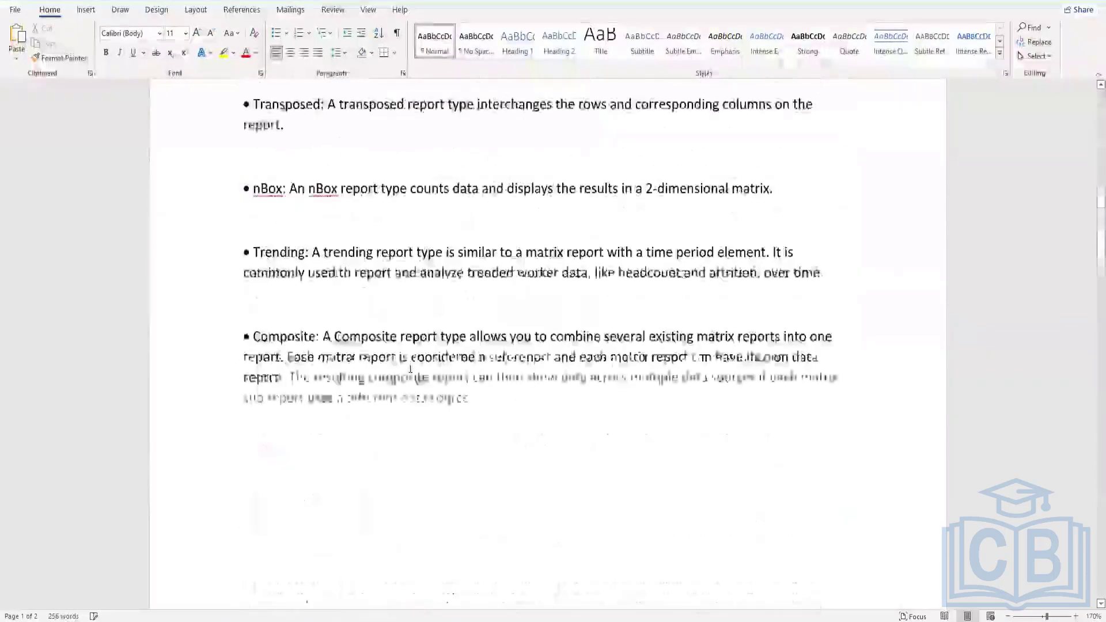
scroll(409, 367, "down", 10)
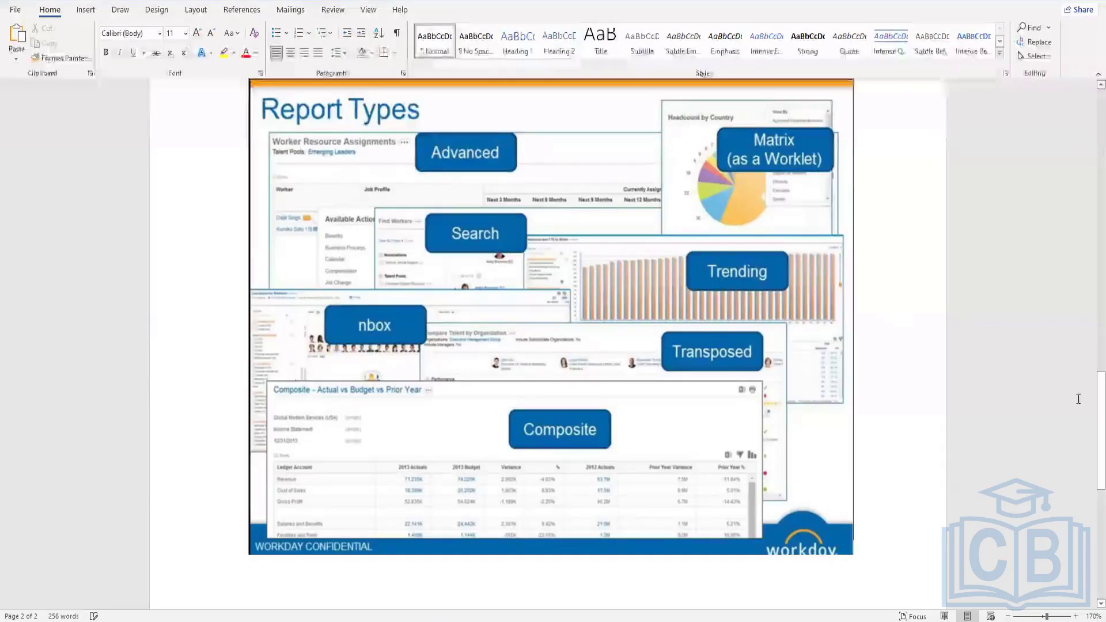
Go back over the written descriptions, comparing Simple, Advanced and Matrix with Search, Transposed, nBox and Trending
left_click_drag(1085, 410, 1086, 193)
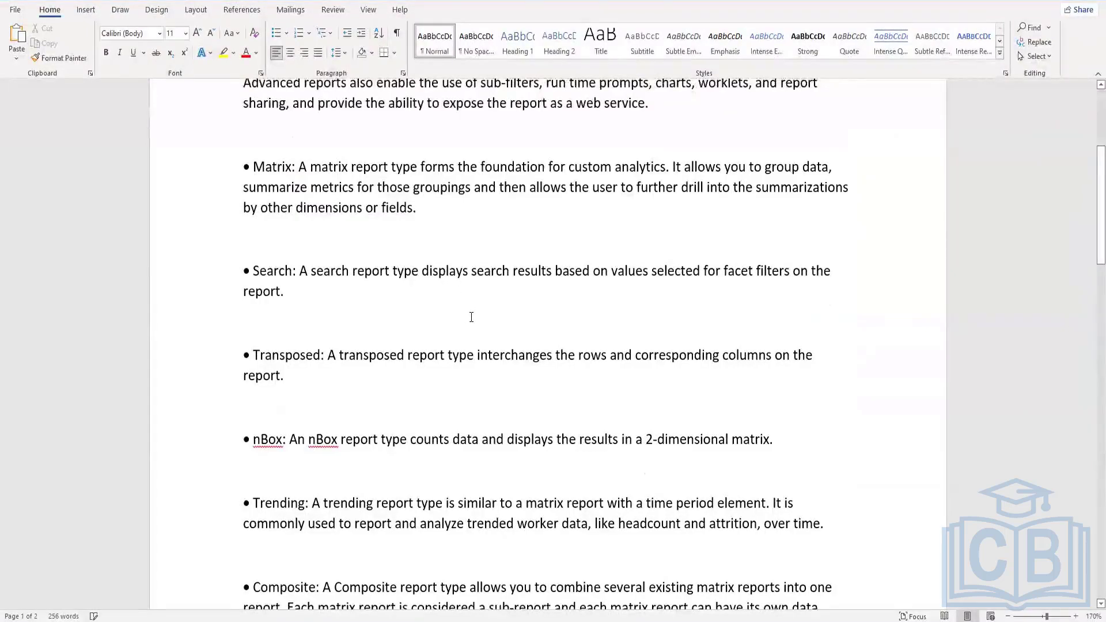
scroll(471, 317, "up", 5)
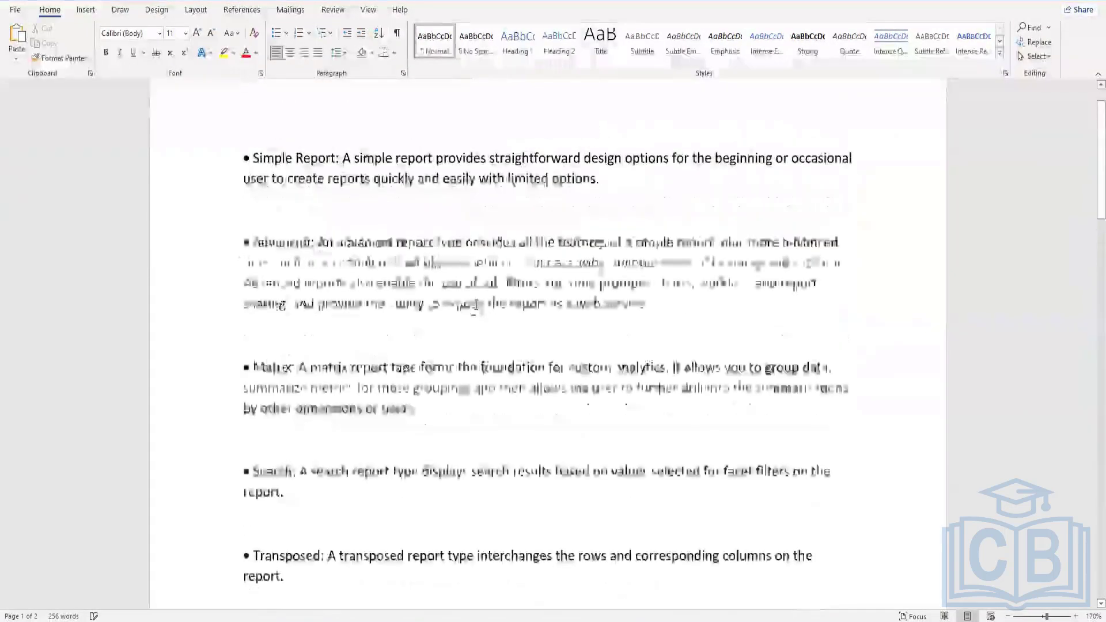
scroll(476, 305, "up", 2)
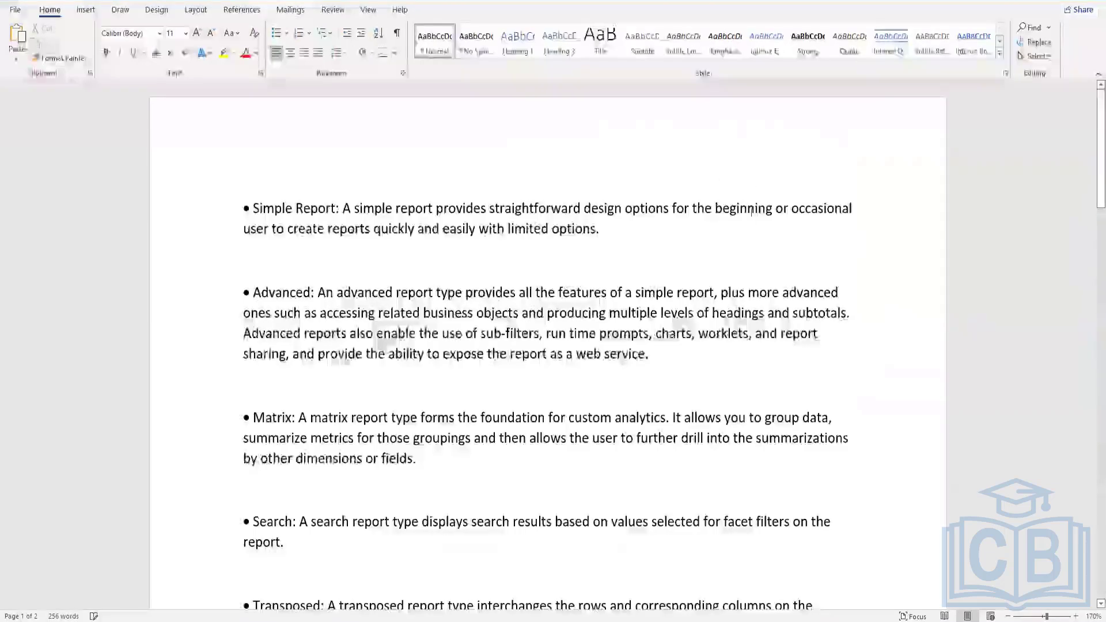
scroll(750, 259, "down", 4)
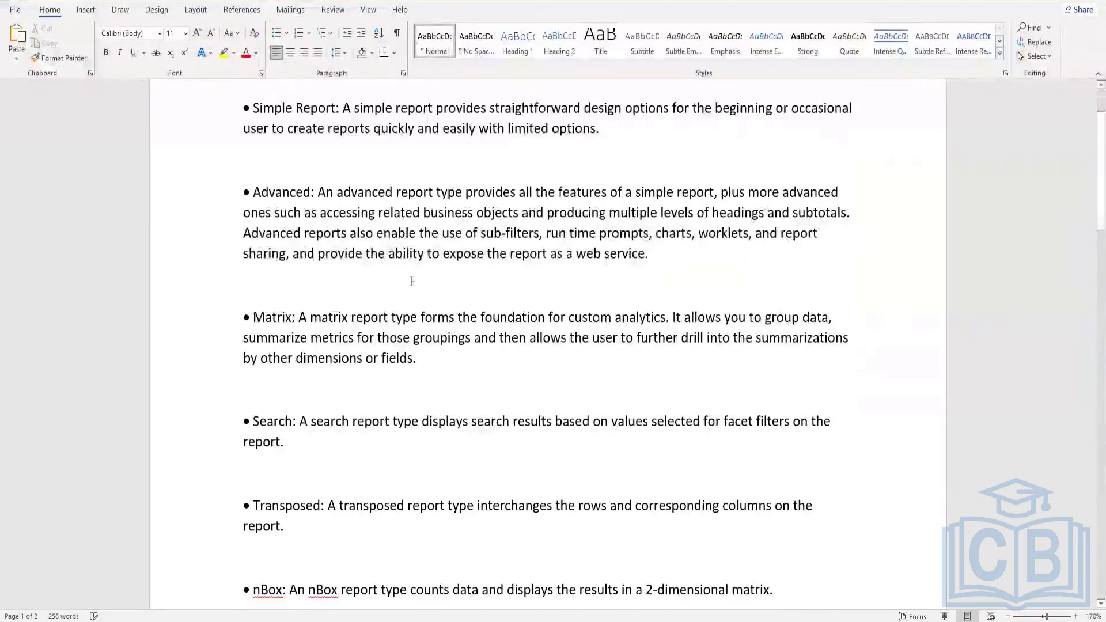
scroll(413, 282, "up", 2)
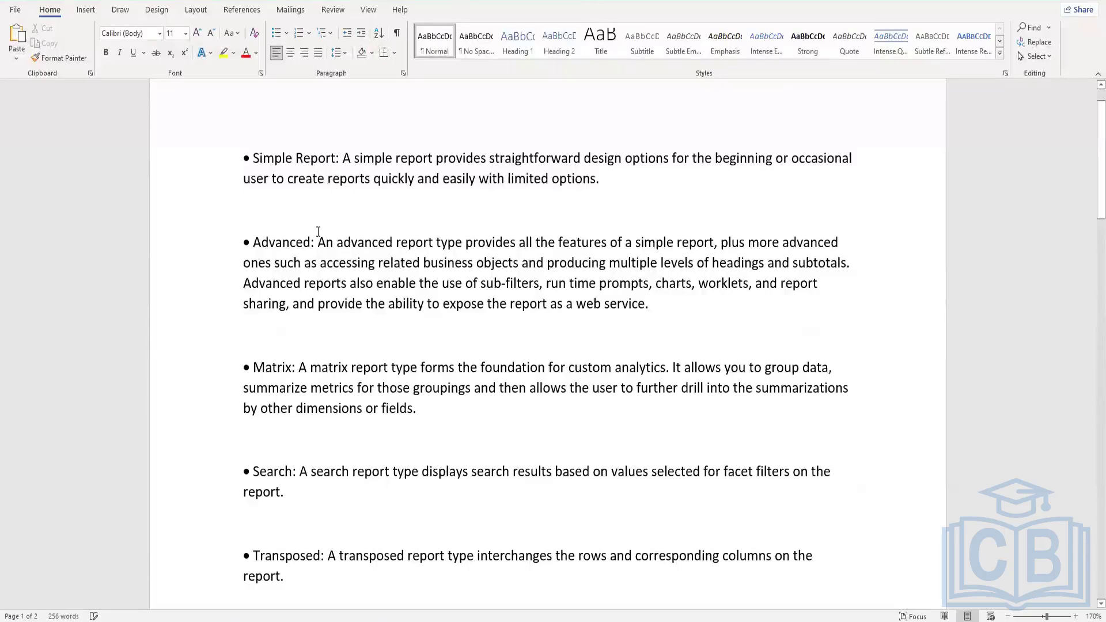
scroll(294, 382, "down", 2)
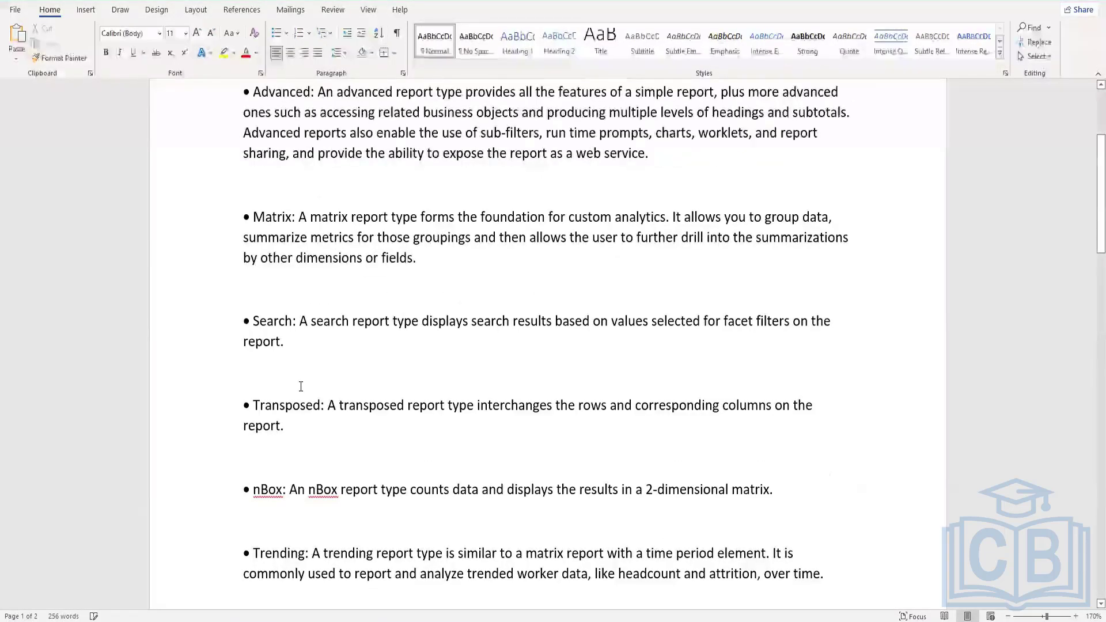
scroll(302, 389, "up", 2)
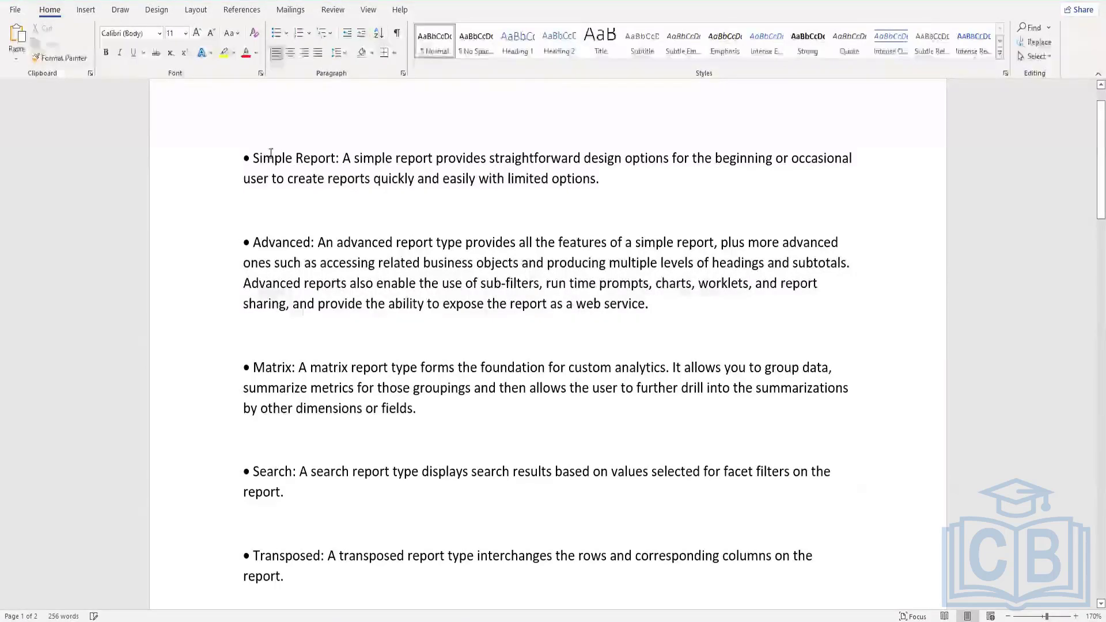
scroll(340, 375, "down", 1)
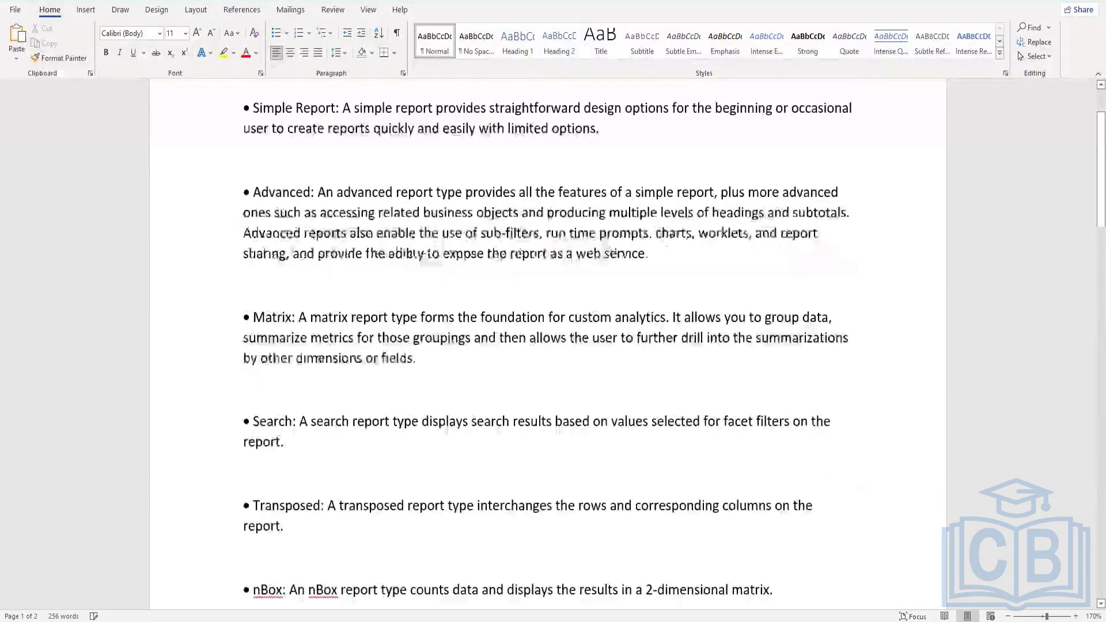
scroll(286, 509, "down", 1)
scroll(309, 434, "down", 1)
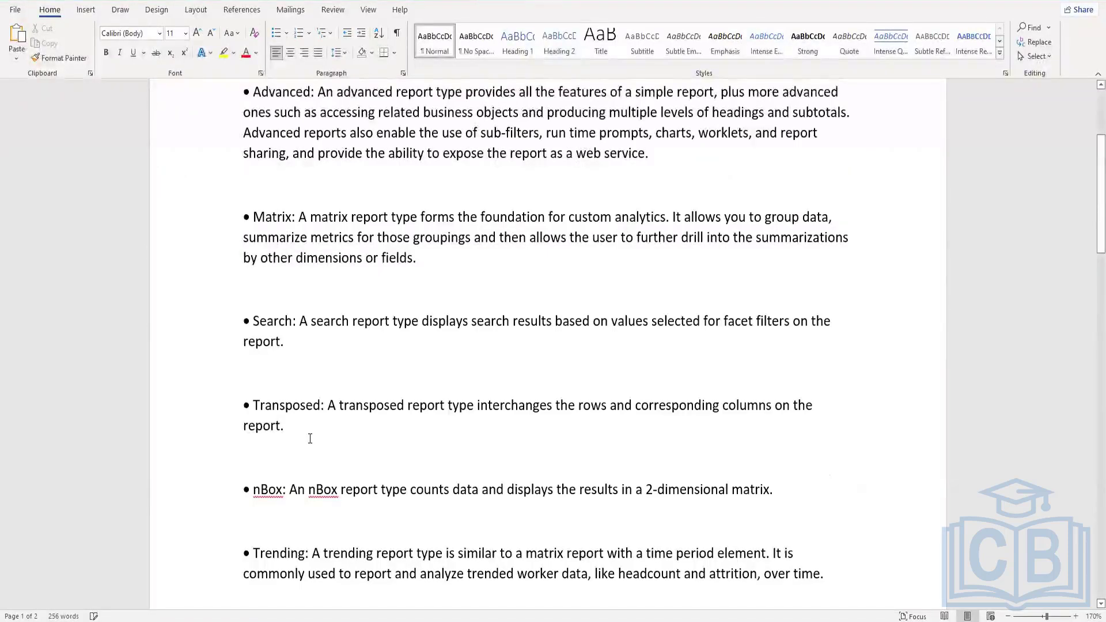
scroll(605, 297, "up", 3)
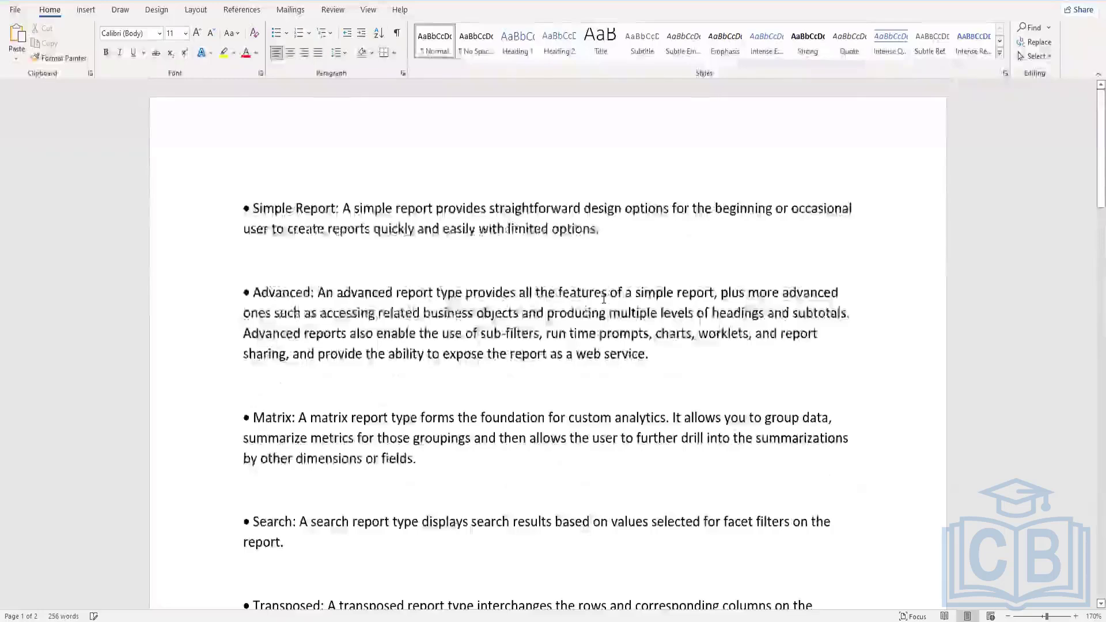
scroll(473, 544, "down", 3)
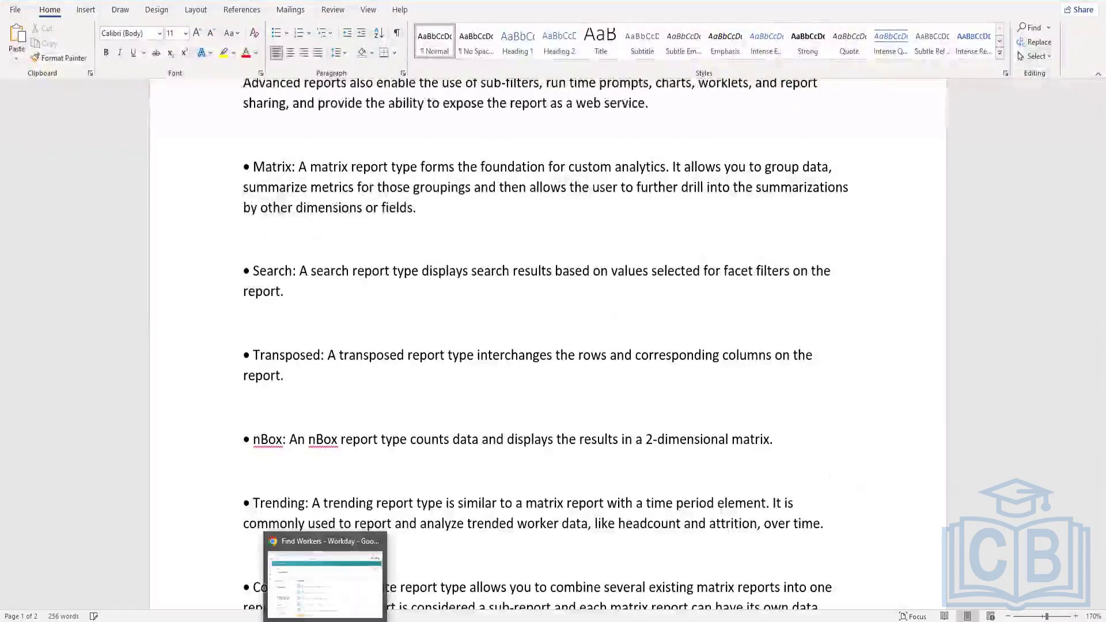
Switch to Workday, search for "cre cus rep", open Create Custom Report and examine the Report Type options
left_click(329, 617)
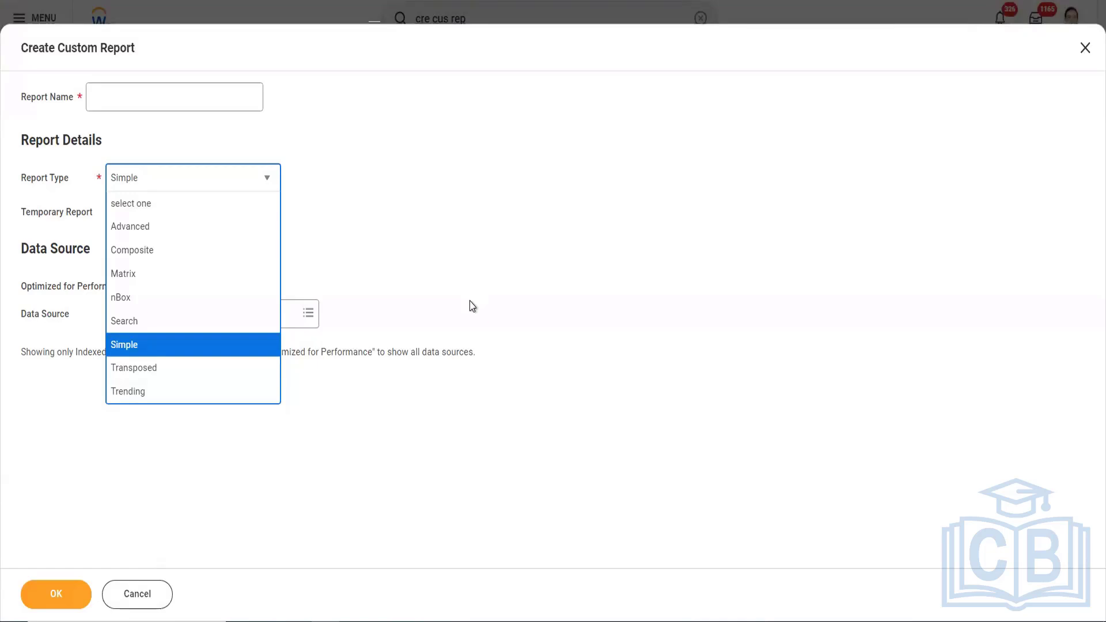
left_click(487, 579)
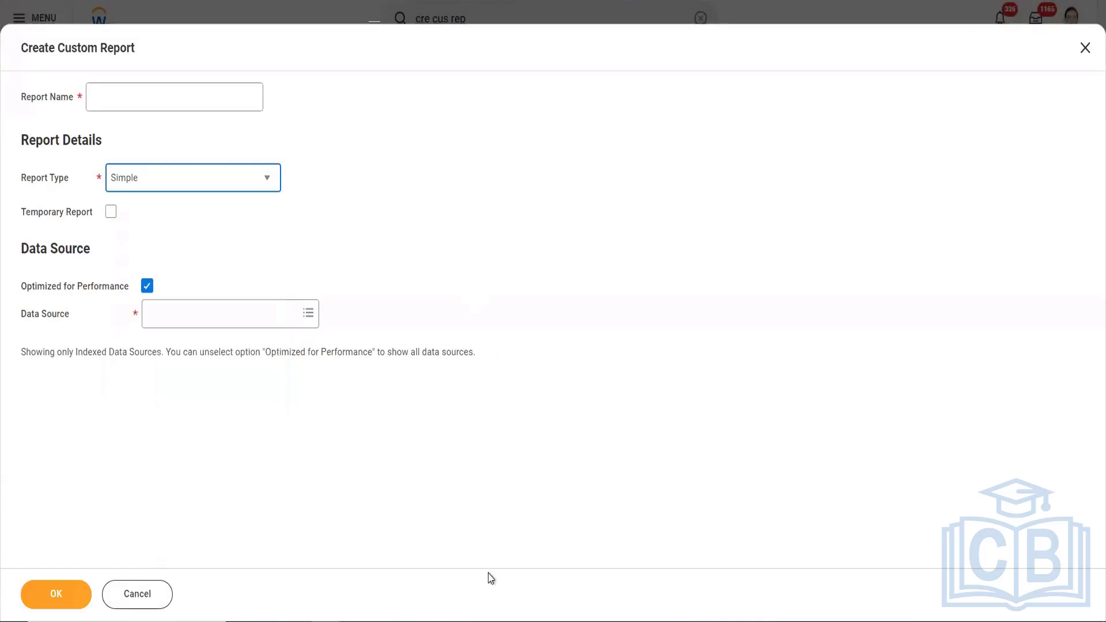